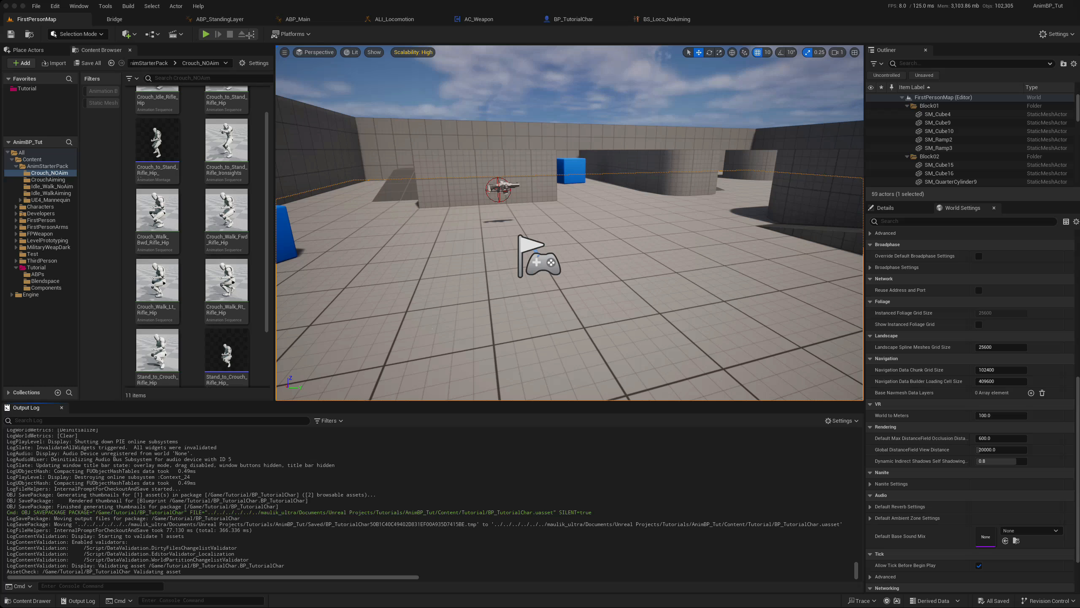
Open ABP_StandingLayer and examine its implemented interfaces in the class settings and the animation layers in its default shared group.
left_click(230, 19)
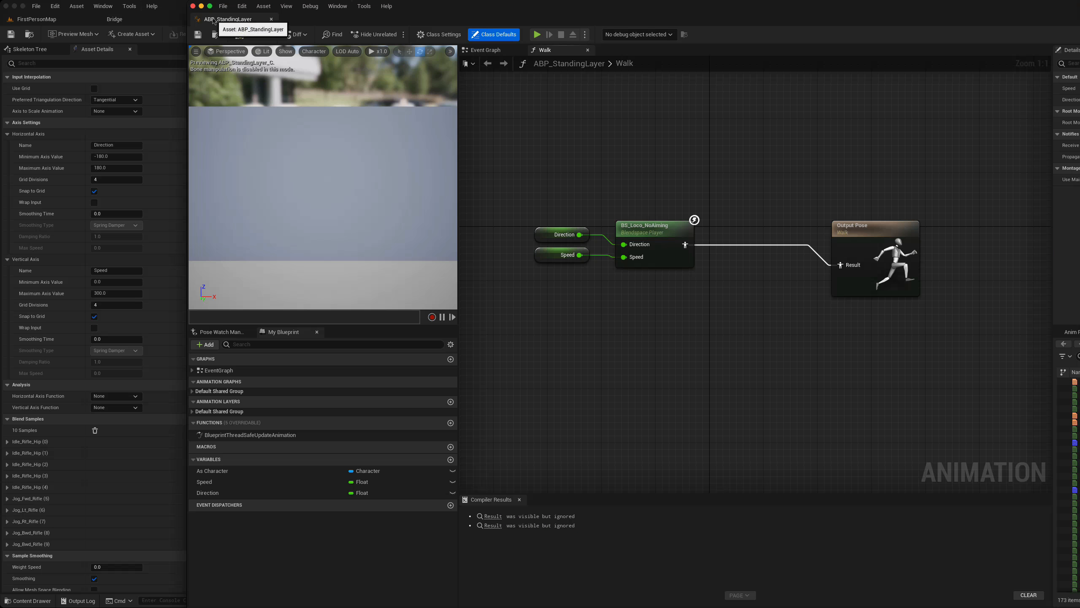
left_click_drag(189, 19, 171, 20)
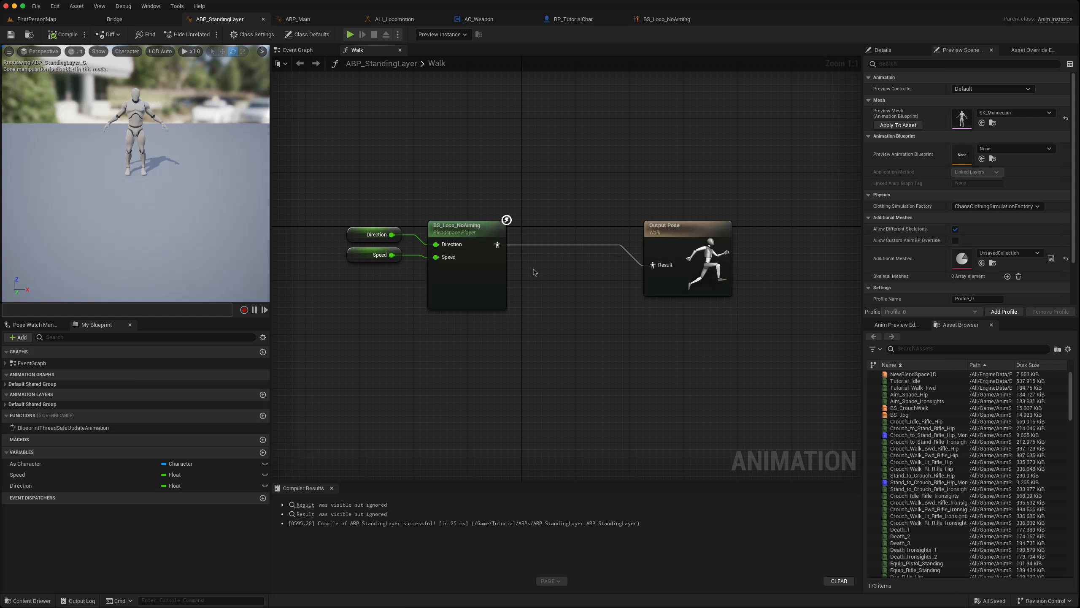
left_click(252, 34)
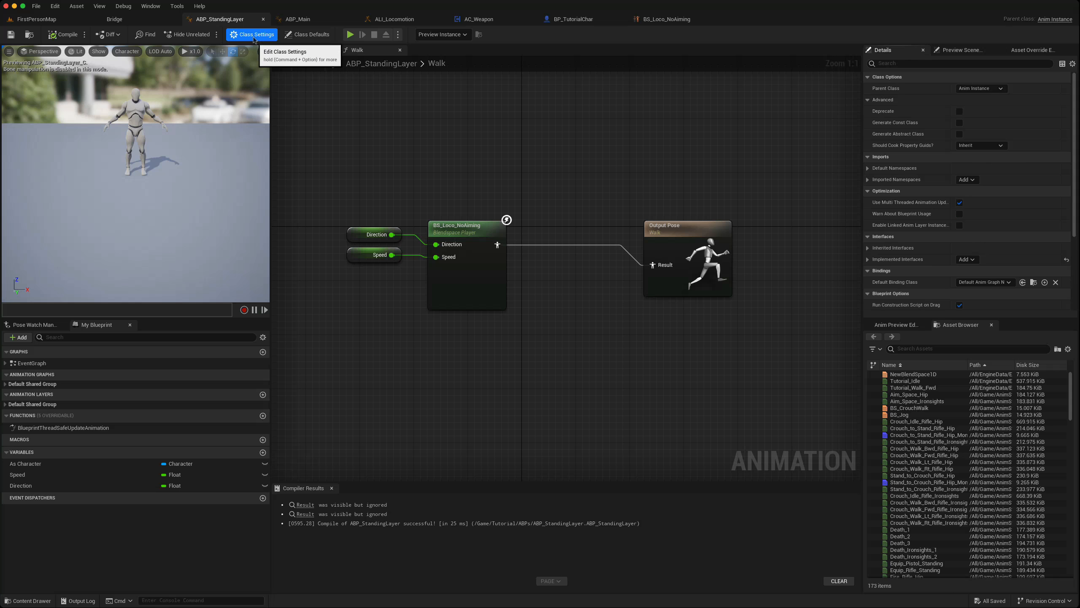
scroll(917, 260, "down", 1)
left_click(869, 258)
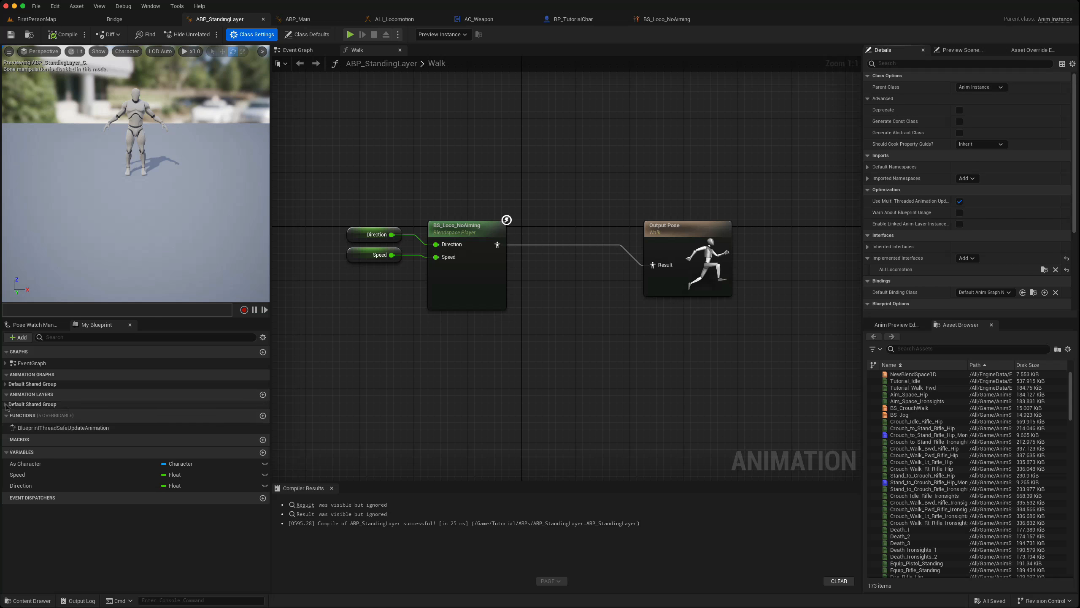
left_click(6, 405)
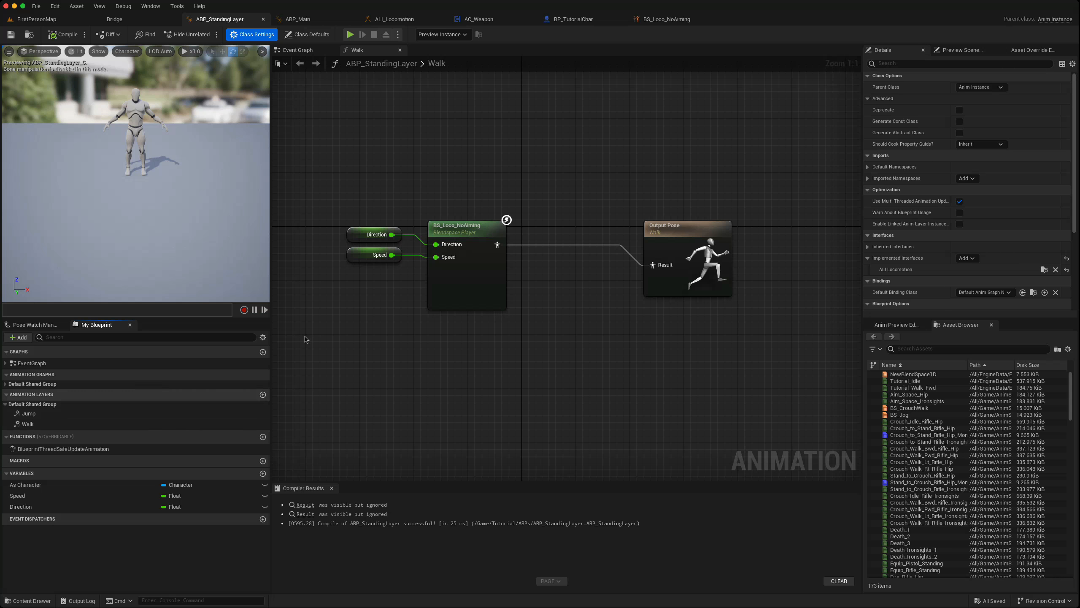
scroll(698, 236, "down", 1)
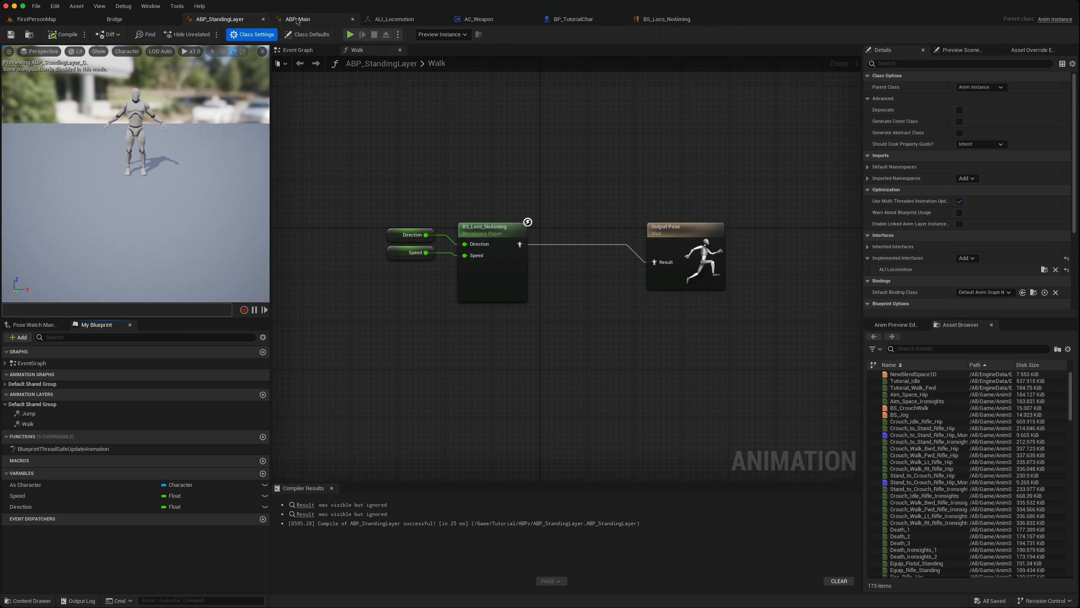
Switch to ABP_Main and examine the Loco state's linked layer and the AnimGraph's cached pose setup.
left_click(296, 19)
left_click_drag(479, 265, 472, 259)
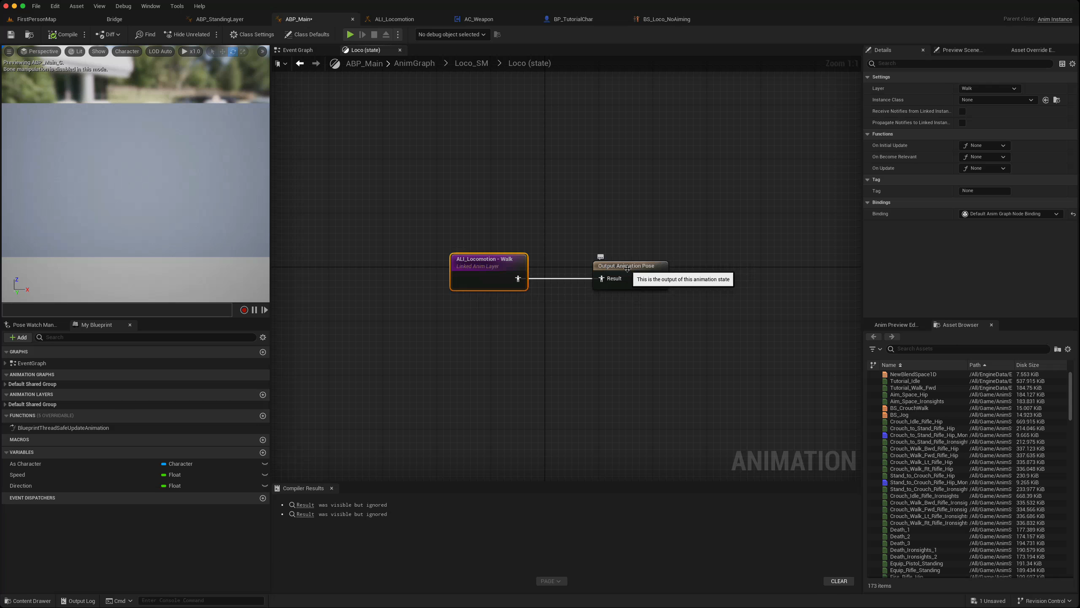
left_click(427, 64)
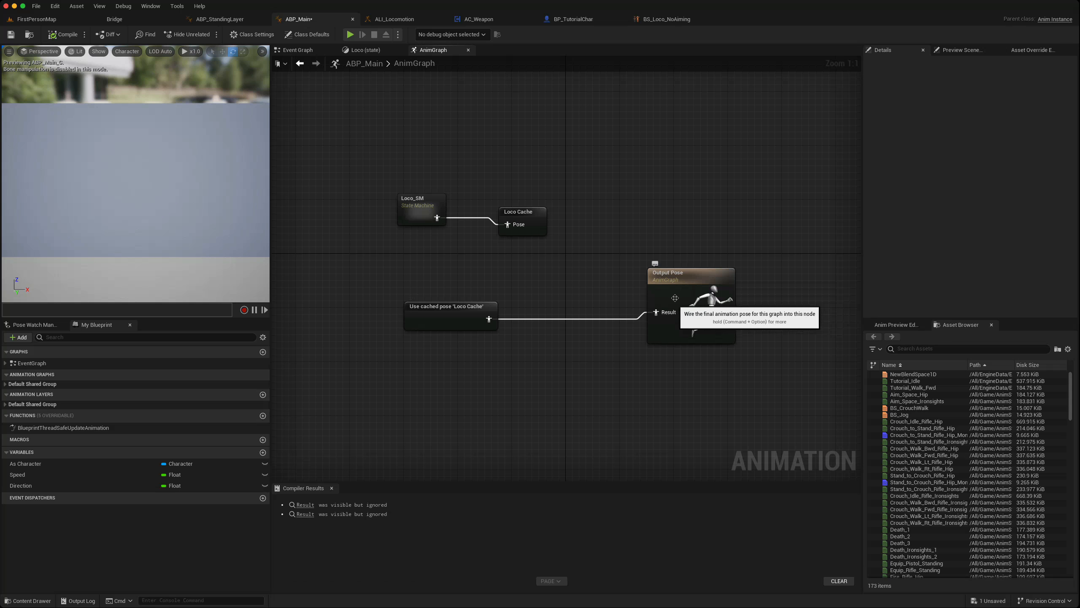
scroll(400, 147, "down", 1)
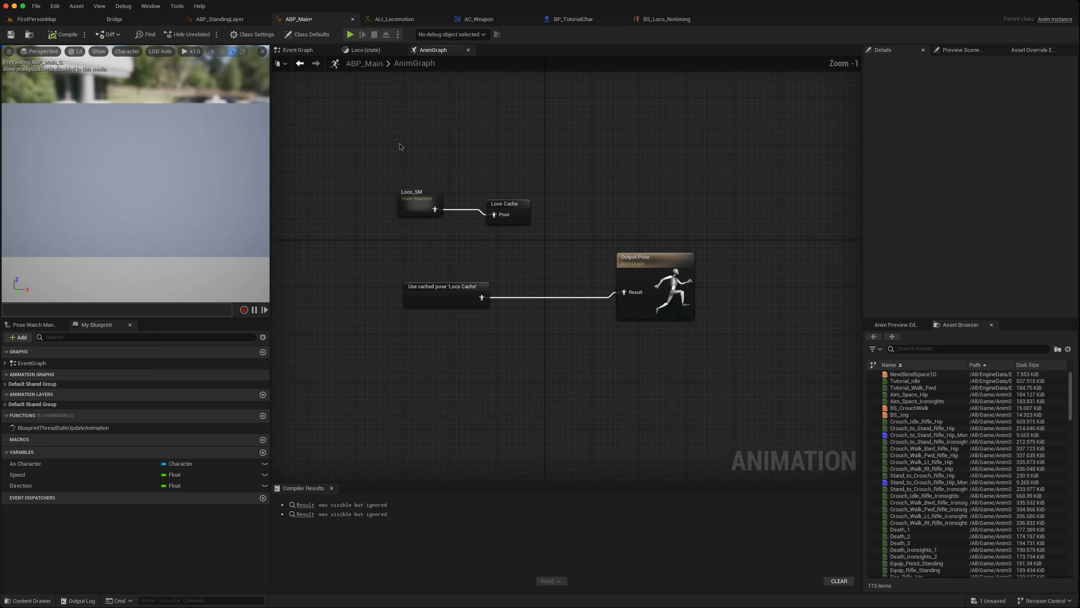
Create a Blend Space asset in the Tutorial/Blendspace folder using UE4_Mannequin_Skeleton.
left_click(37, 19)
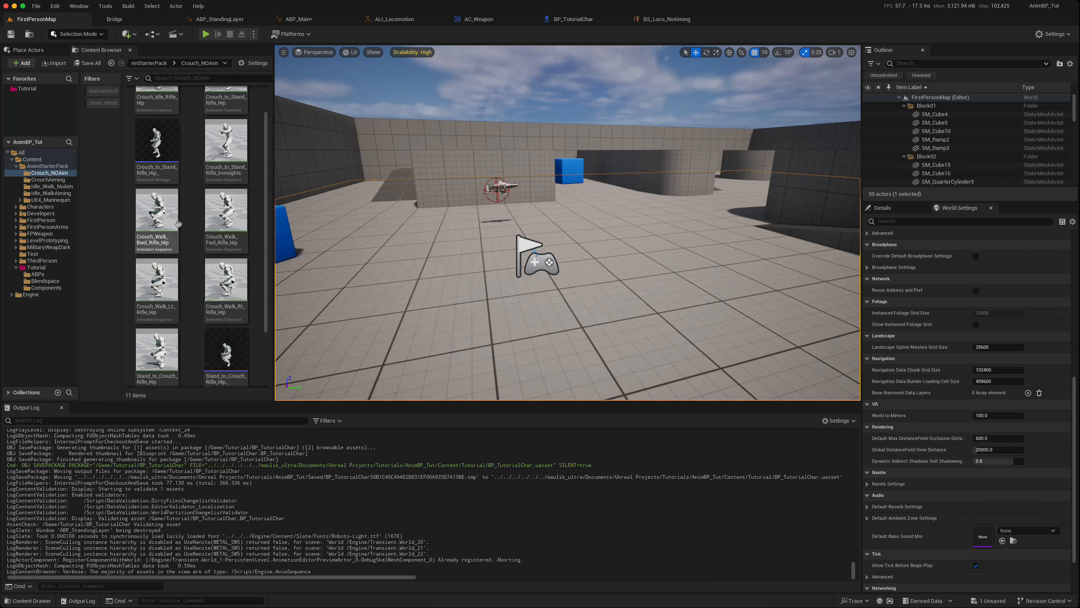
left_click(26, 173)
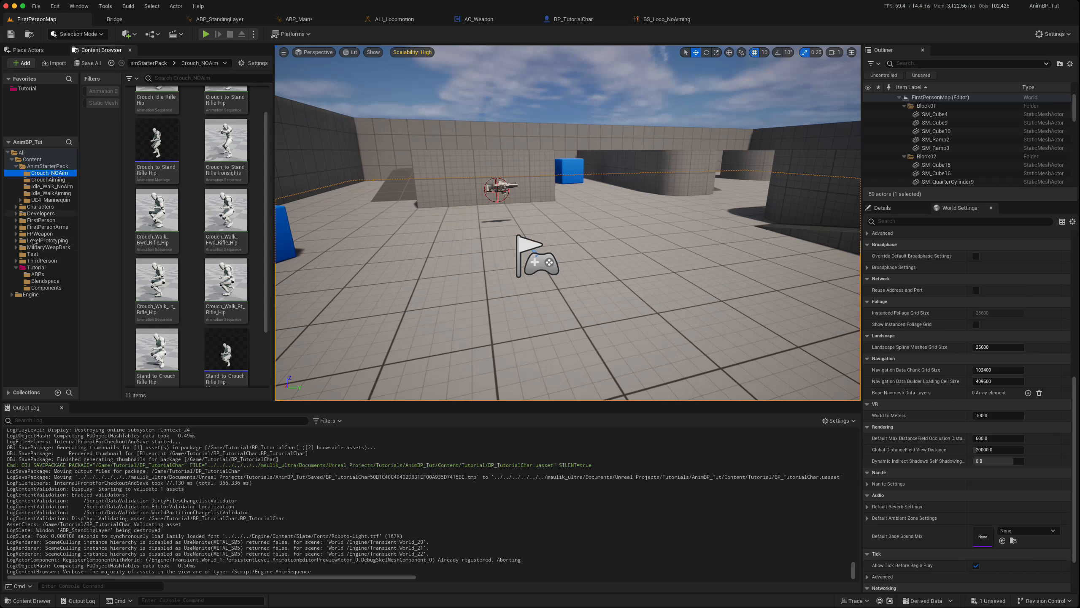
left_click(27, 282)
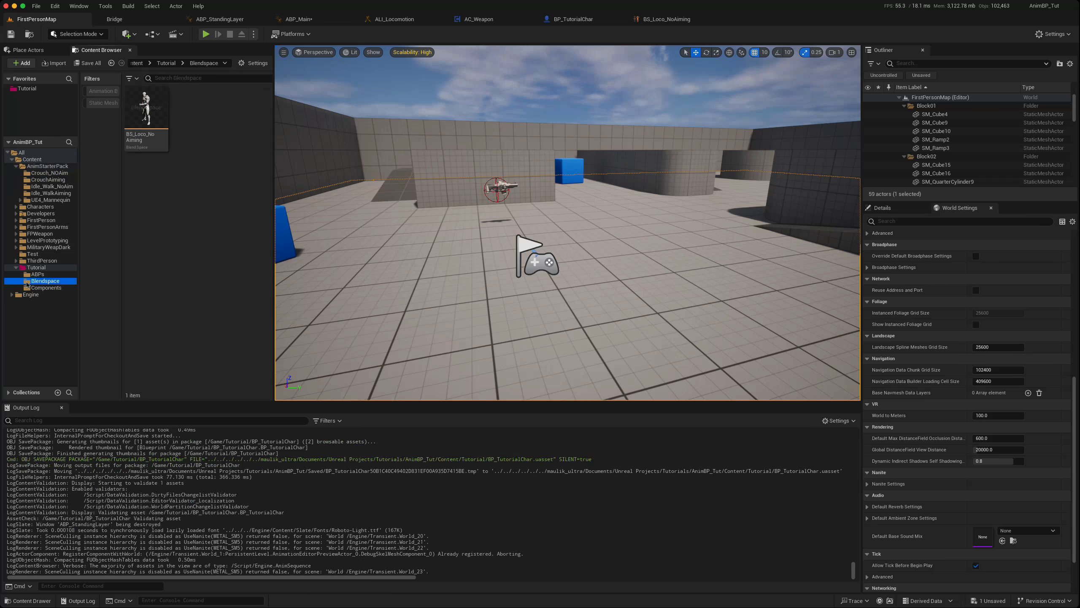
right_click(191, 149)
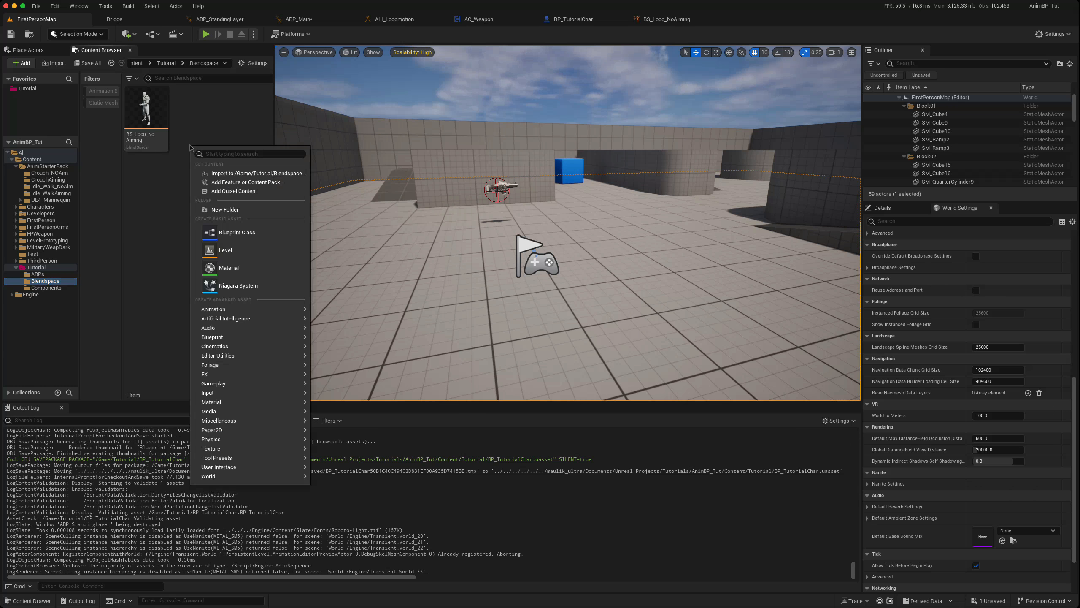
mouse_move(293, 309)
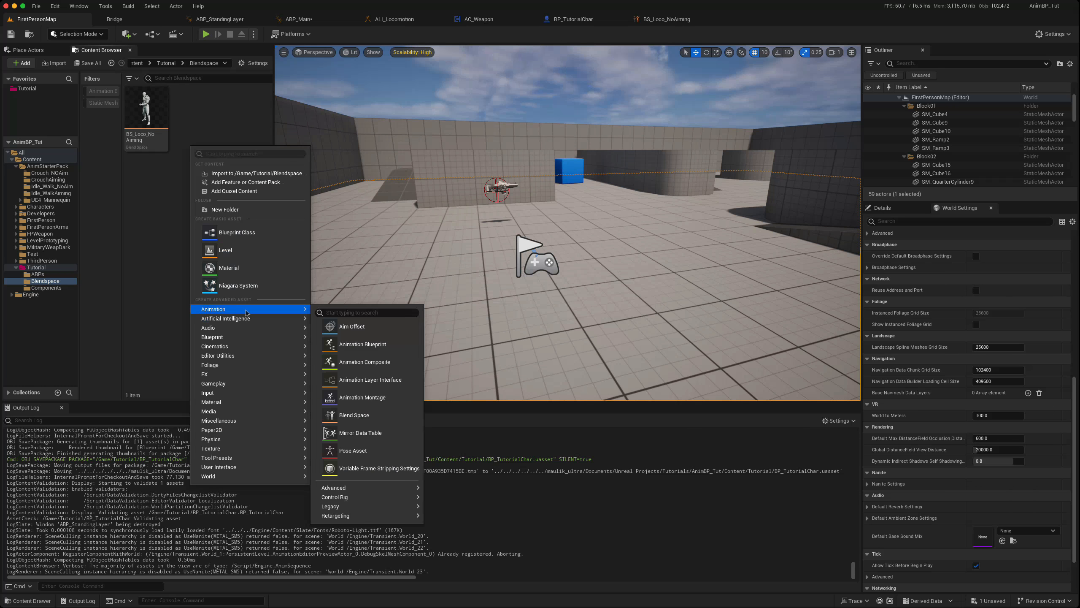
left_click(354, 415)
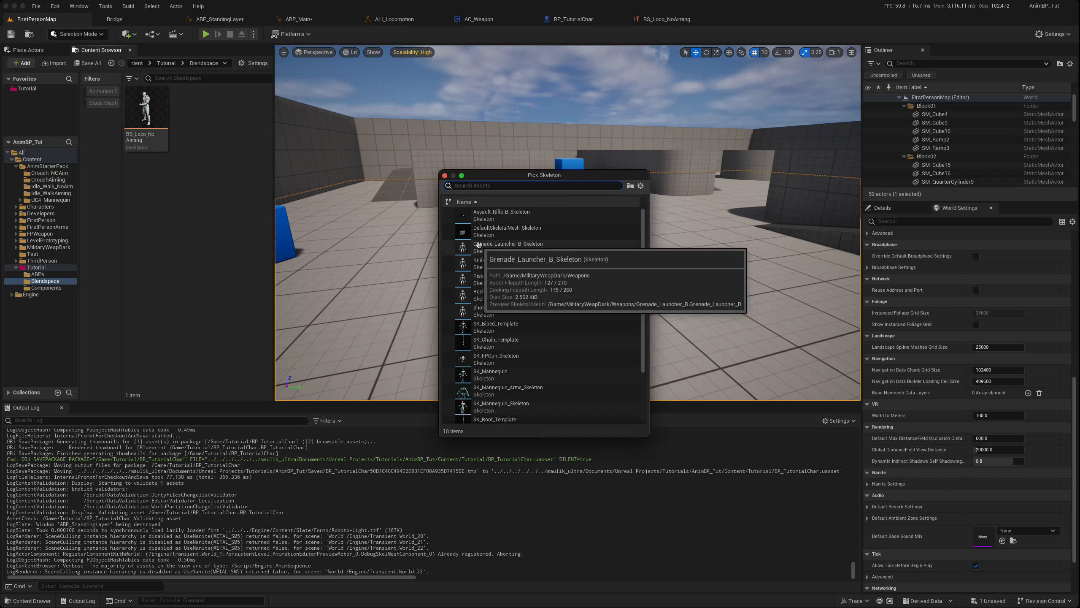
type("BS_Crouch_NoA")
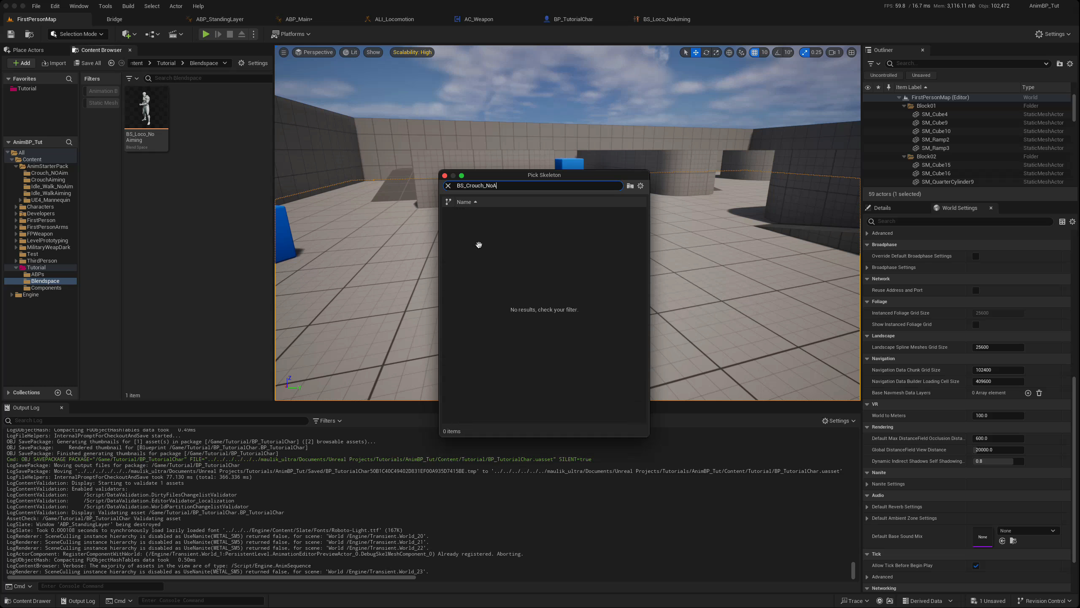
key("BackSpace")
scroll(485, 341, "down", 3)
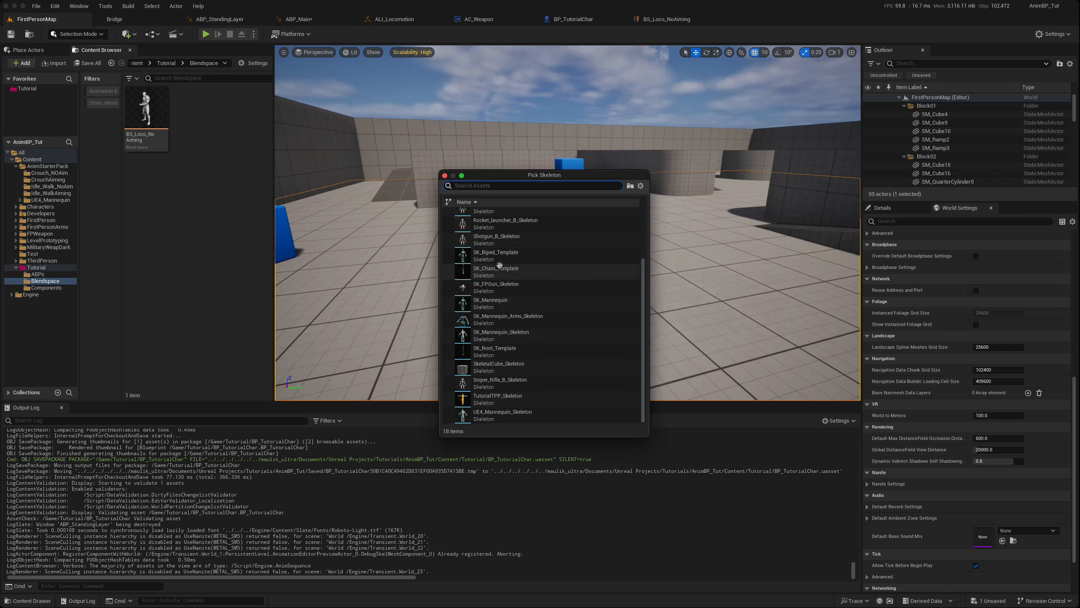
left_click(488, 415)
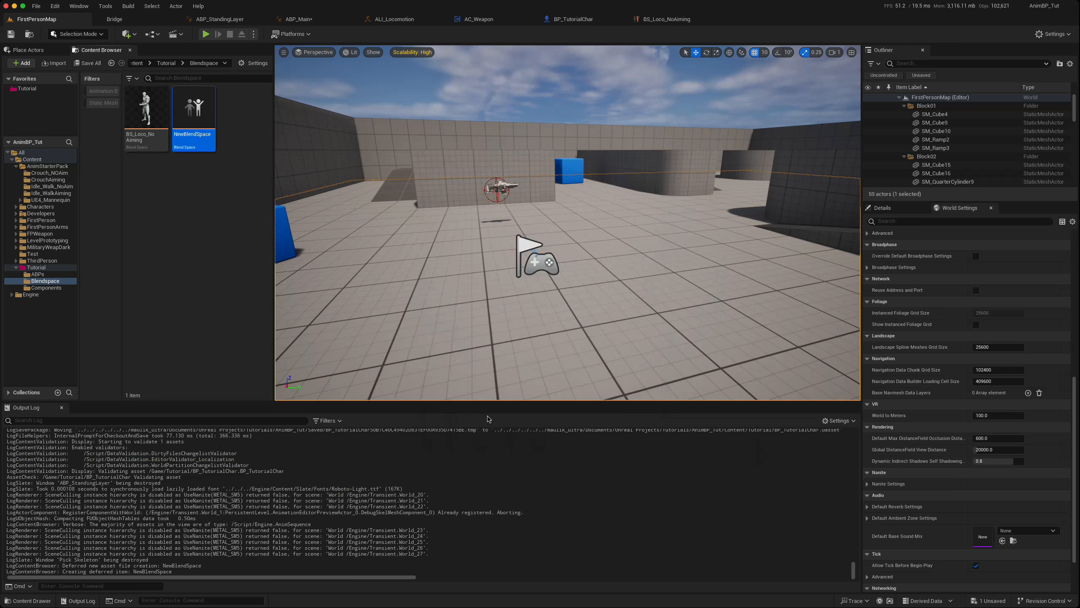
Name the new blend space BS_Crouch_NoAim.
type("BS_Crouch")
key("Return")
key("F2")
key("Right")
type("_NoA")
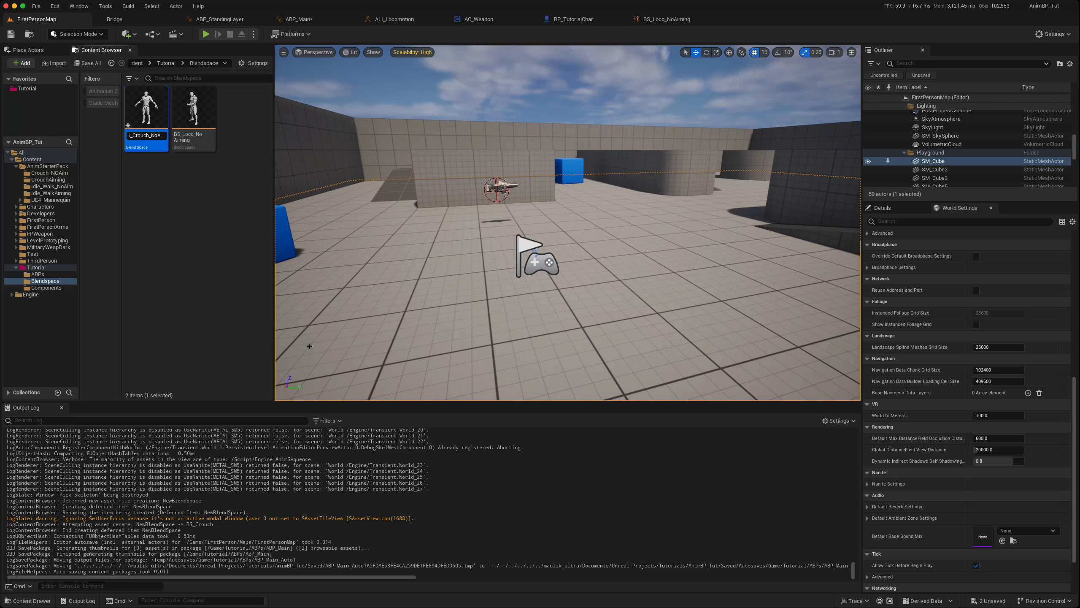
type("im")
key("Return")
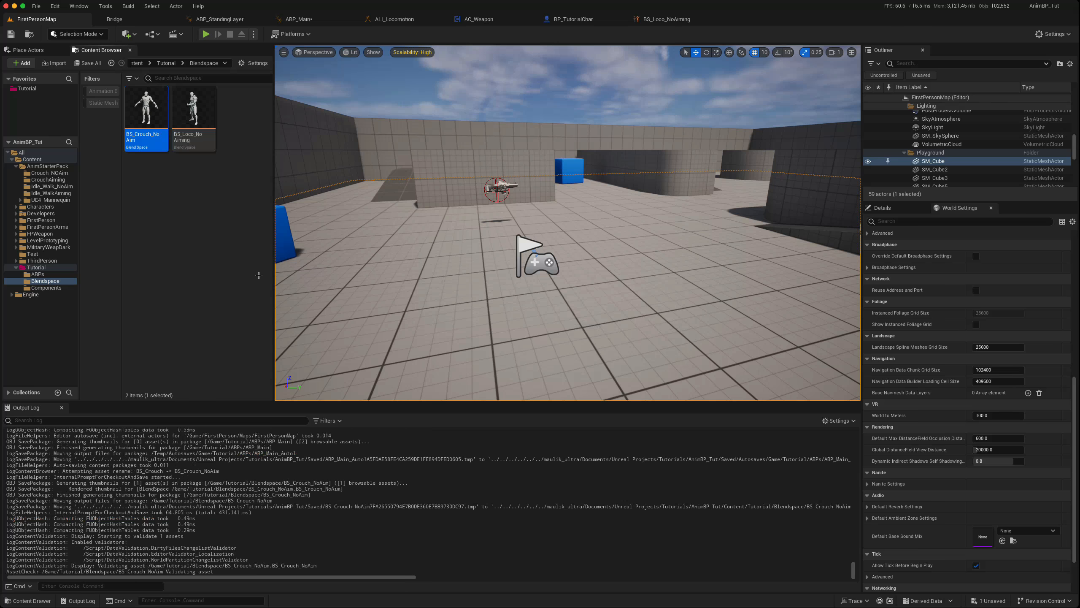
Open BS_Crouch_NoAim and set its horizontal axis to Direction, ranging from -180 to 180, with Snap to Grid enabled.
double_click(146, 124)
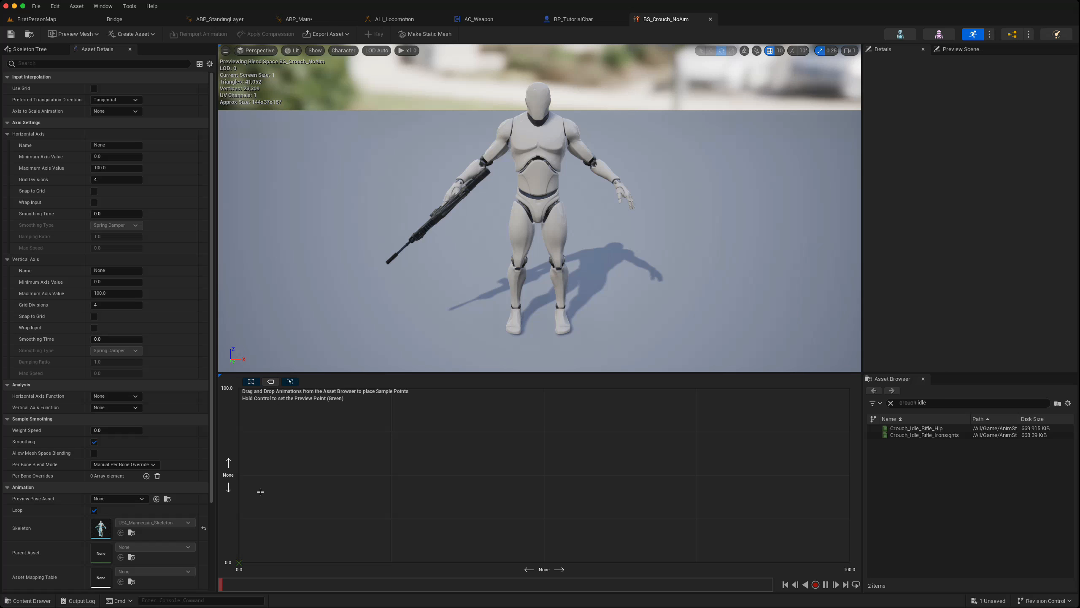
left_click(112, 145)
left_click(105, 156)
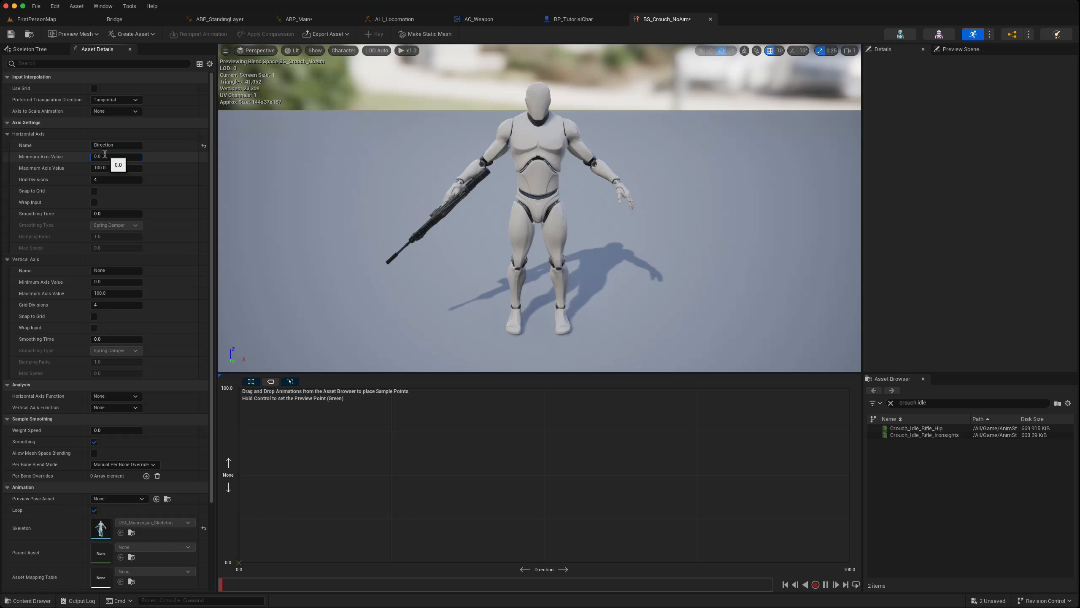
type("-180")
key("Tab")
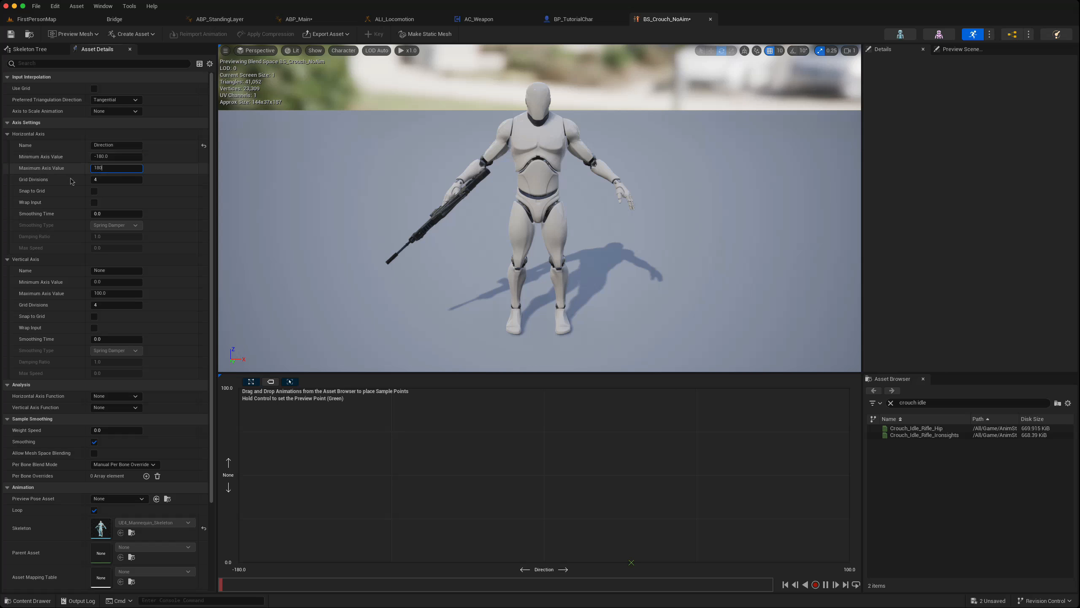
left_click(94, 191)
Name the vertical axis Speed, set its maximum value to 300, and enable Snap to Grid.
left_click(122, 269)
left_click(108, 293)
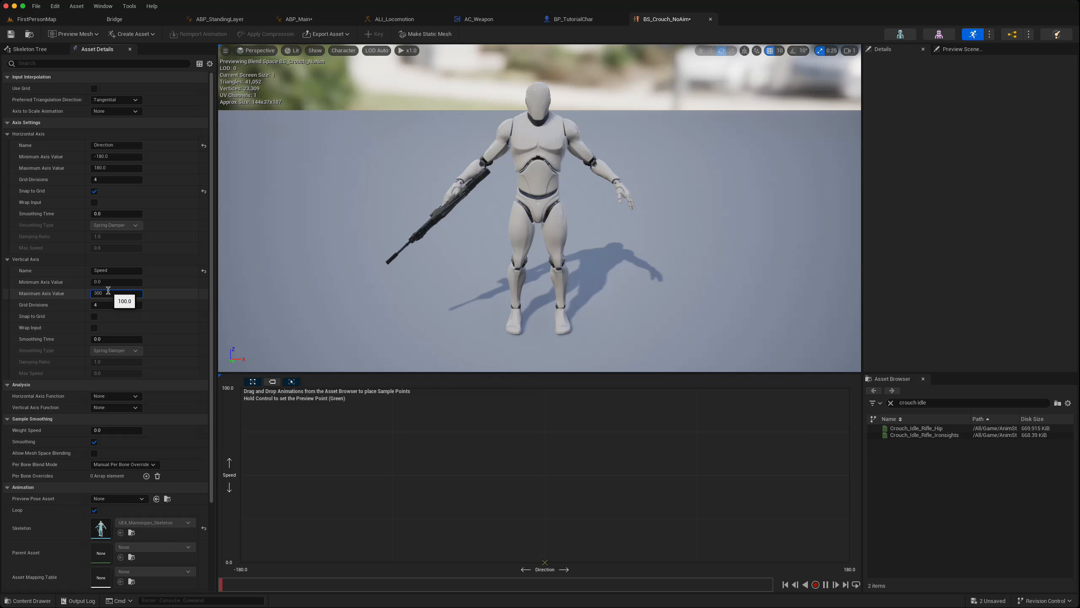
left_click(94, 316)
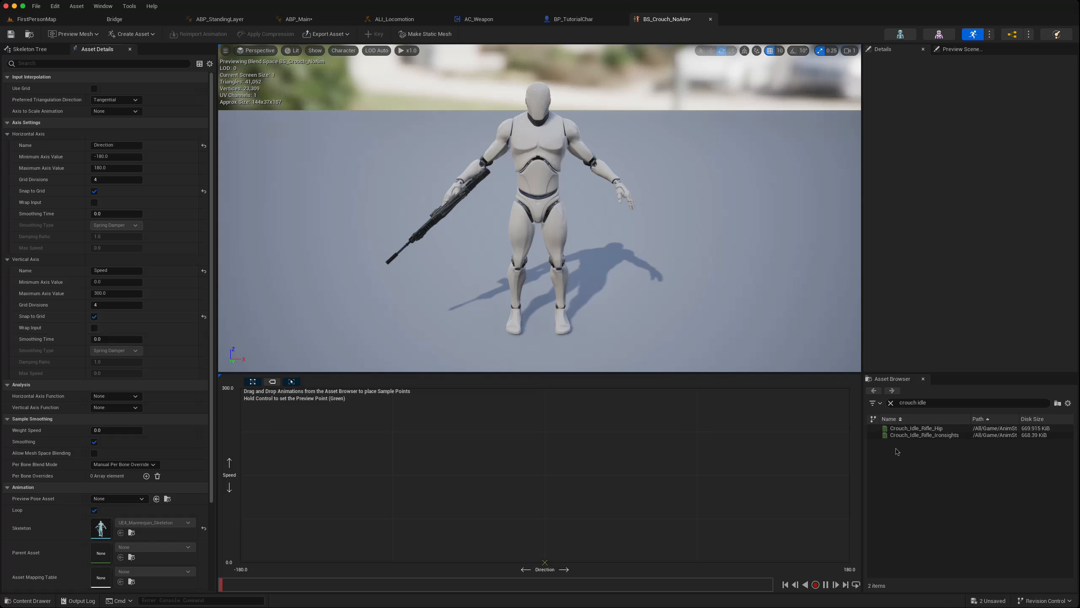
Place Crouch_Idle_Rifle_Hip samples at speed 0 for directions 0, 90, 180, -90 and -180.
mouse_move(888, 427)
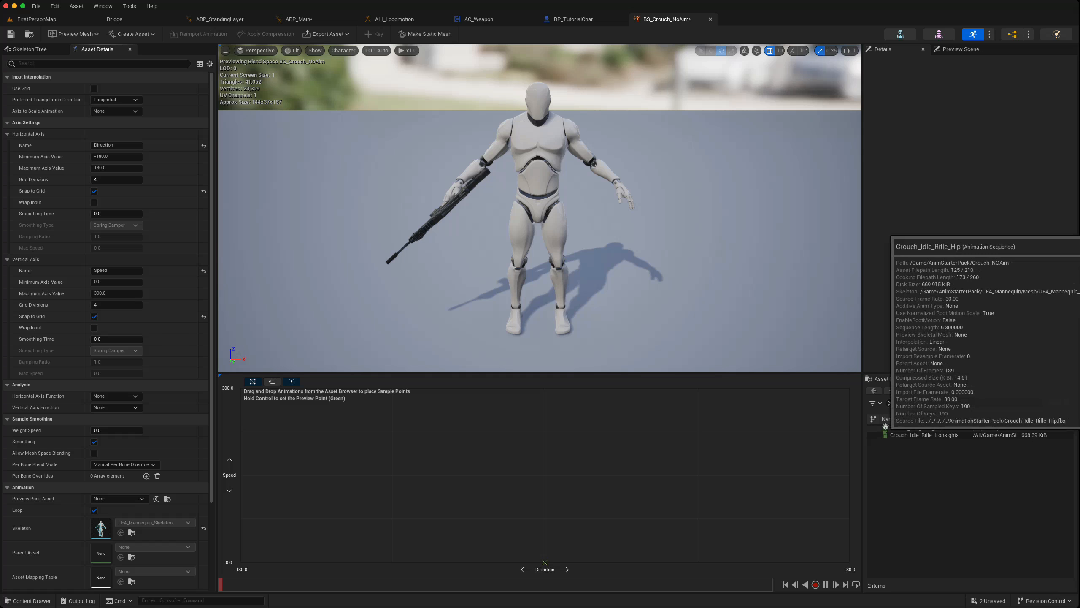
left_click_drag(884, 428, 545, 562)
mouse_move(888, 428)
left_click_drag(889, 428, 699, 563)
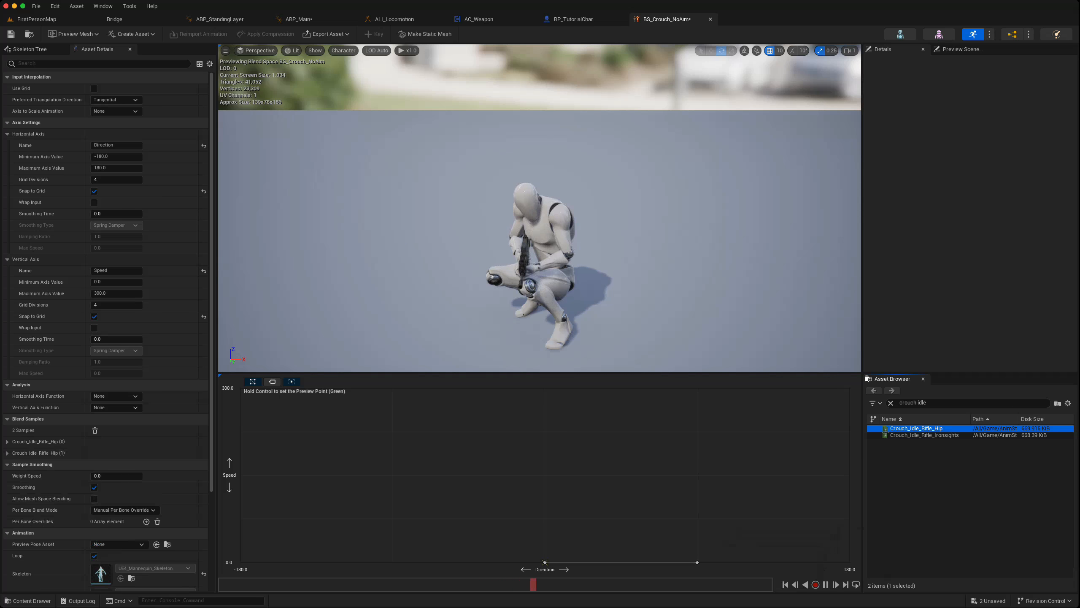
left_click_drag(889, 428, 842, 555)
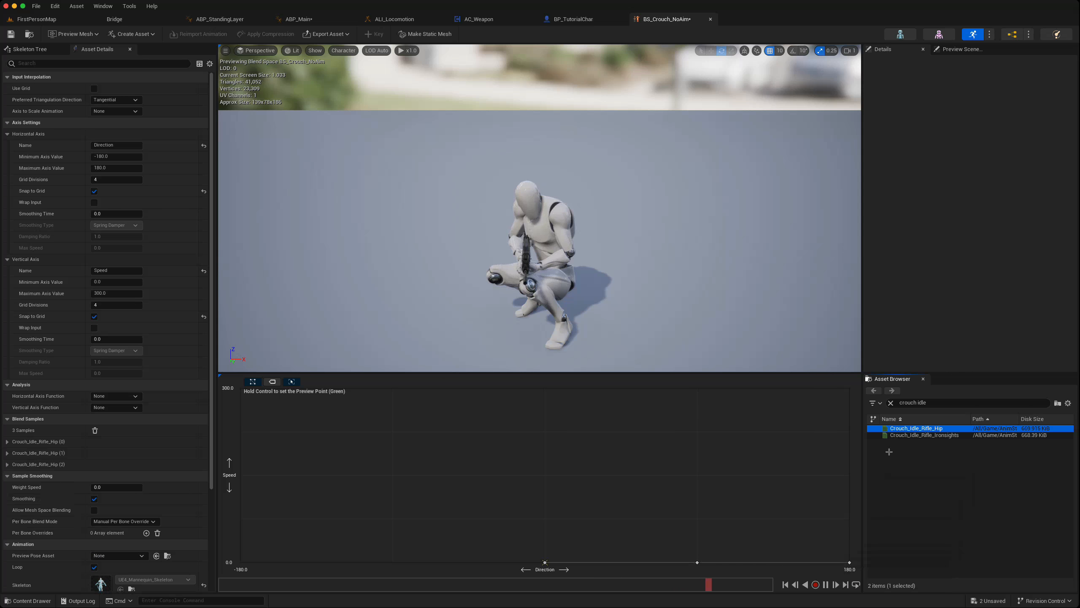
left_click_drag(889, 428, 396, 555)
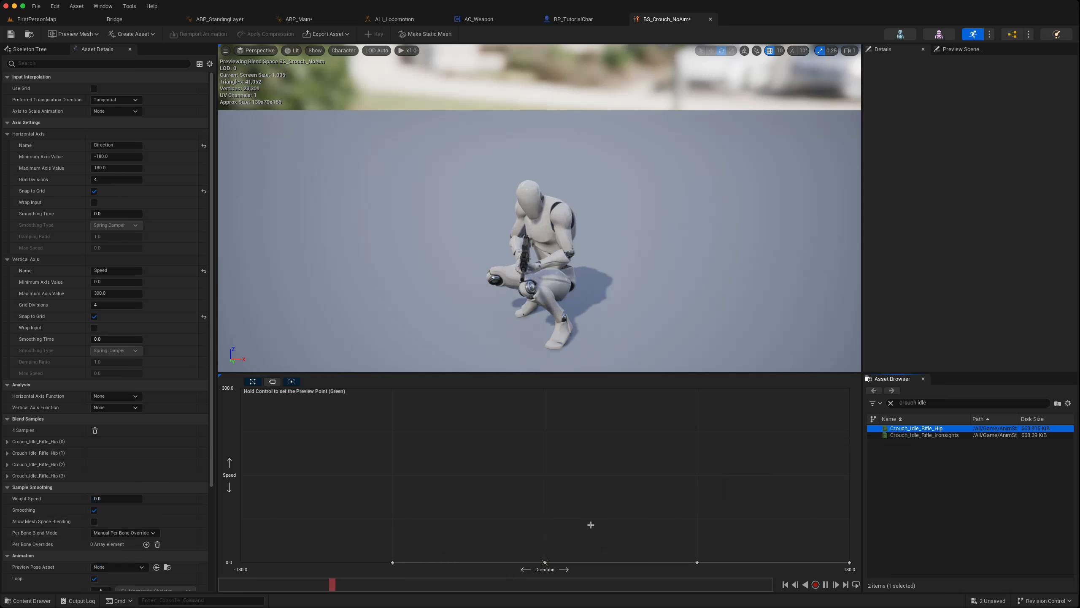
left_click_drag(883, 428, 241, 563)
Filter assets by "crouch & walk & hip" and place the Fwd, Lt and Rt walks at speed 300, directions 0, -90 and 90.
left_click(927, 402)
key("BackSpace")
key("BackSpace")
key("BackSpace")
key("BackSpace")
type("& walk & hip")
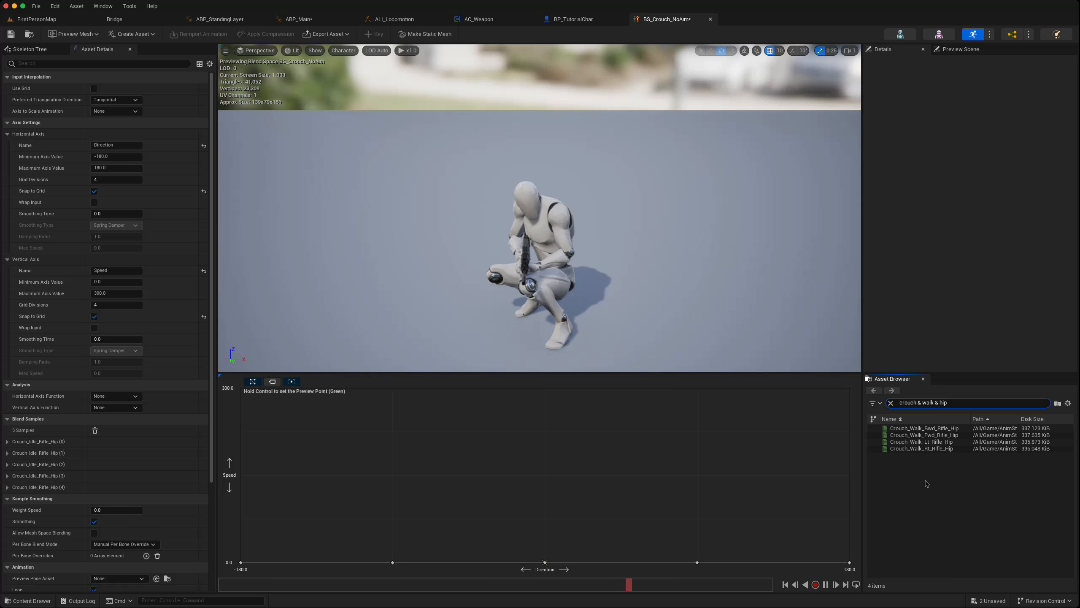
left_click_drag(919, 435, 564, 394)
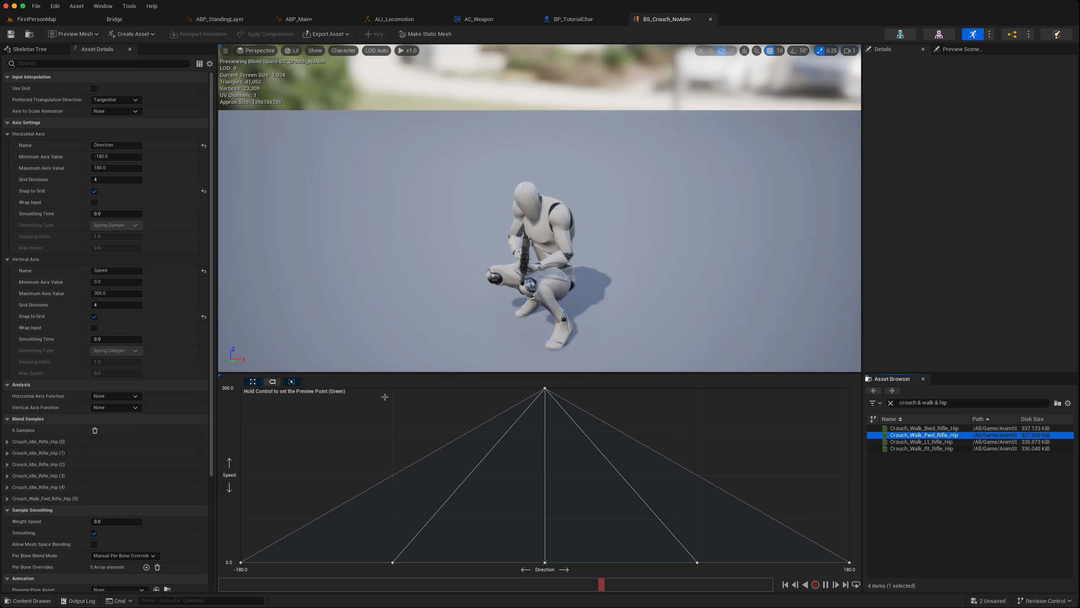
left_click_drag(919, 441, 420, 391)
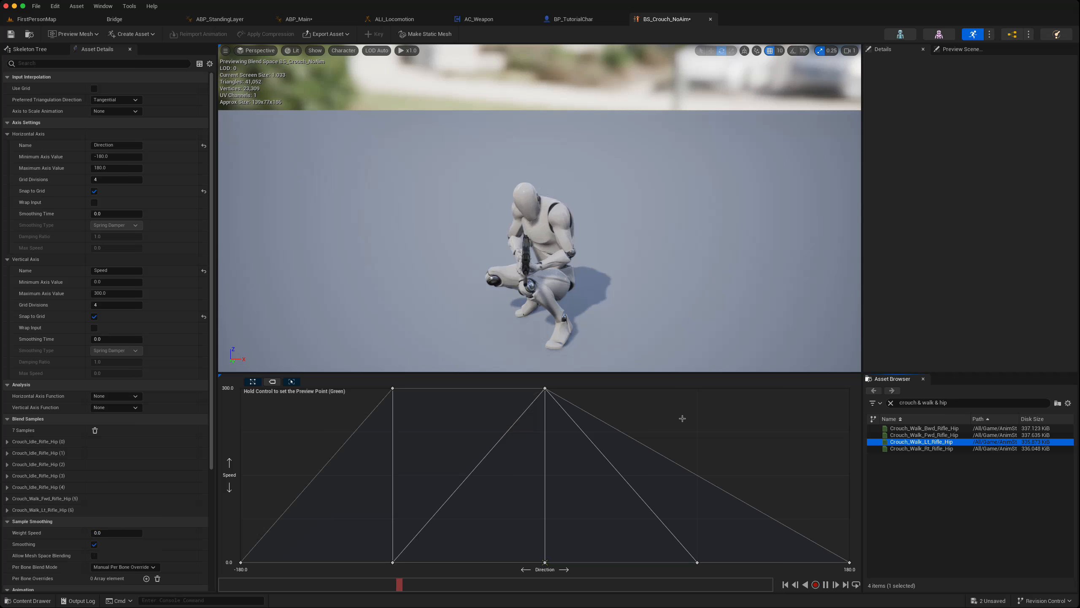
left_click_drag(885, 450, 721, 395)
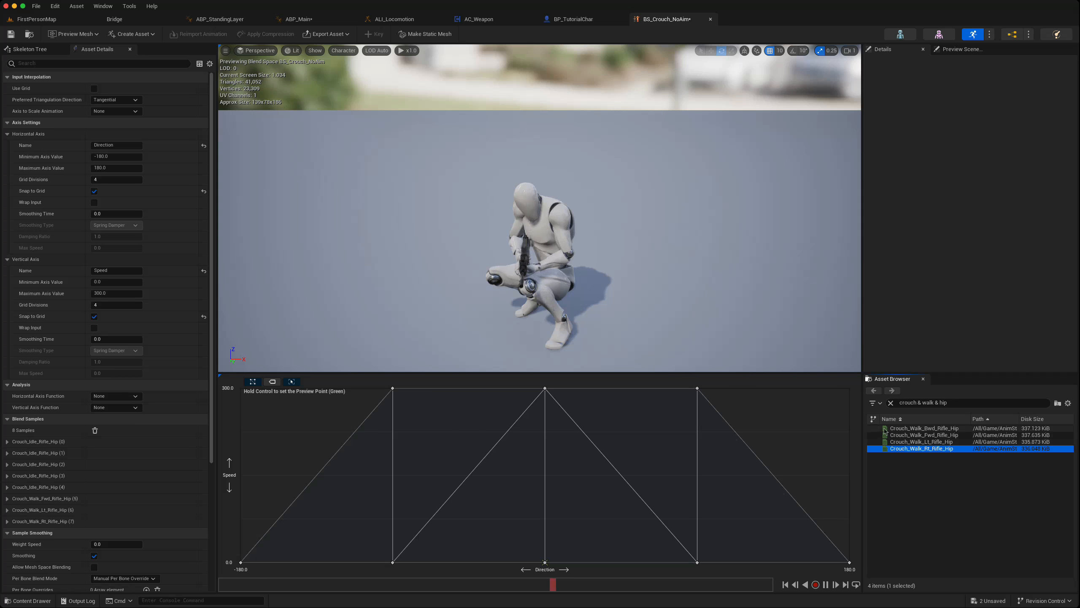
Place Crouch_Walk_Bwd_Rifle_Hip at direction 180 and Crouch_Walk_Fwd_Rifle_Hip at -180, both at speed 300, and save the blend space.
left_click_drag(885, 428, 850, 389)
left_click_drag(885, 435, 281, 412)
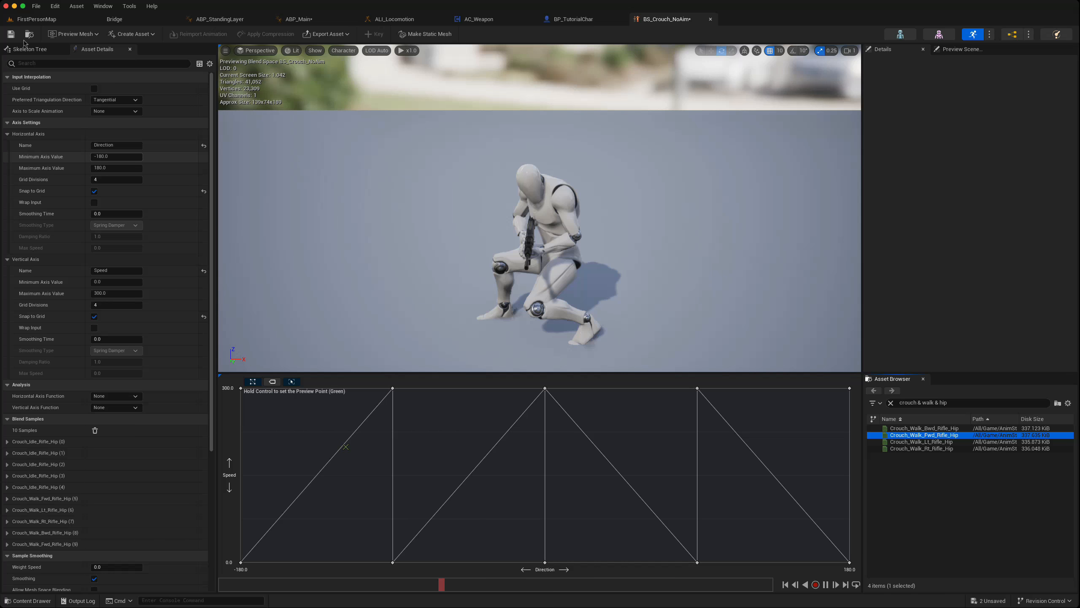
left_click(11, 33)
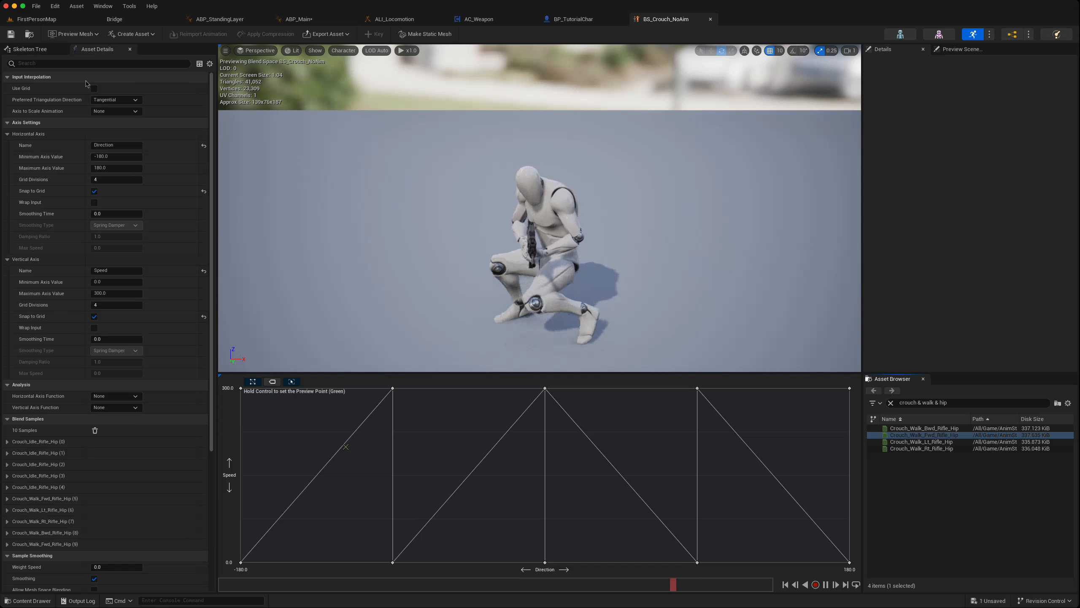
Duplicate Template_ABP in the Tutorial/ABPs folder as ABP_CrouchLayer and open the new animation blueprint.
left_click(42, 19)
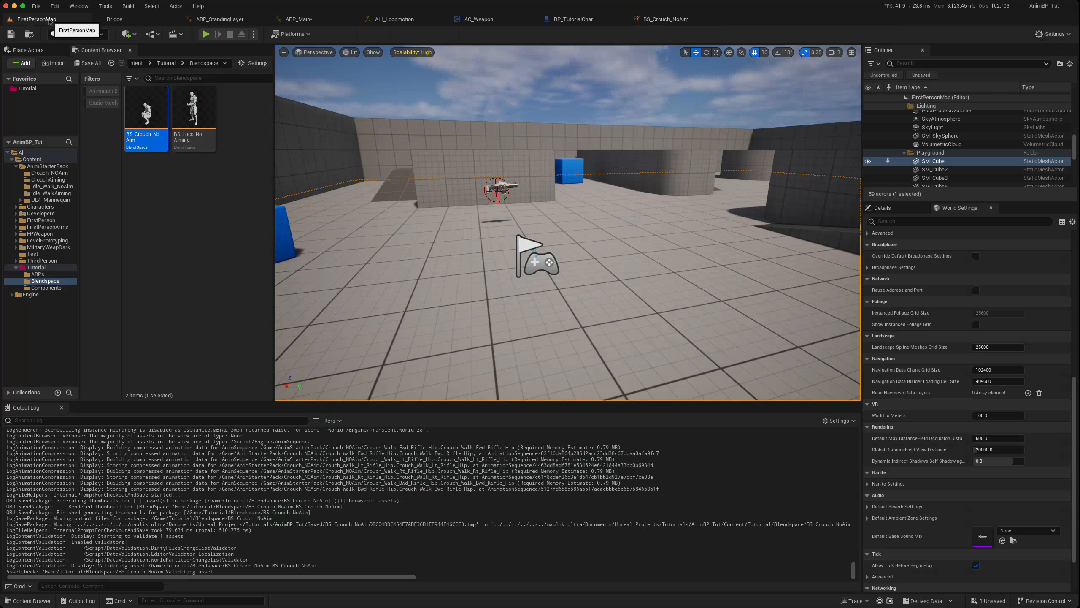
left_click(34, 274)
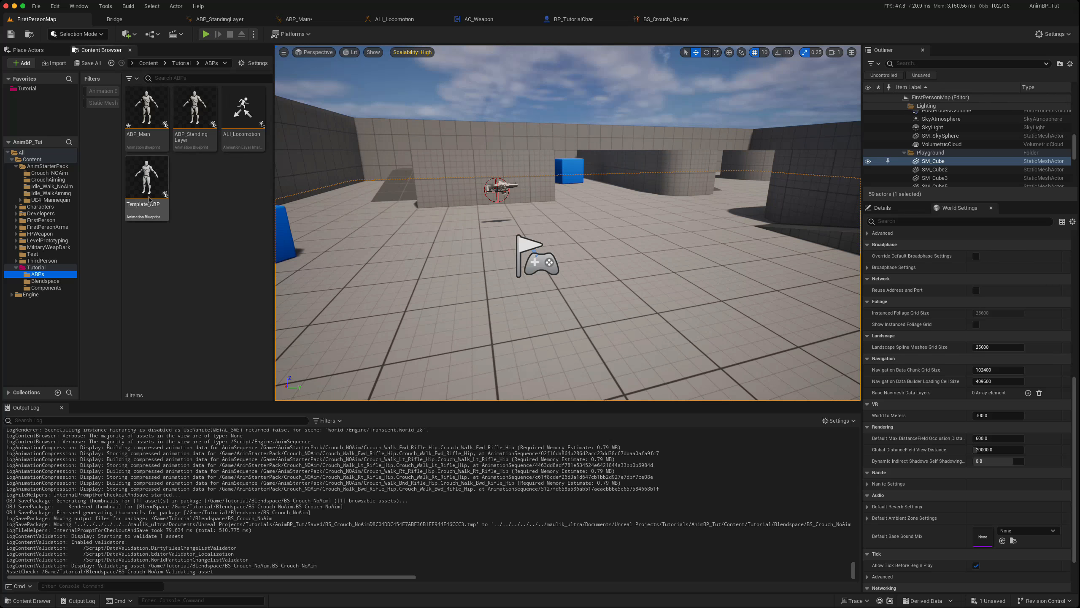
right_click(149, 199)
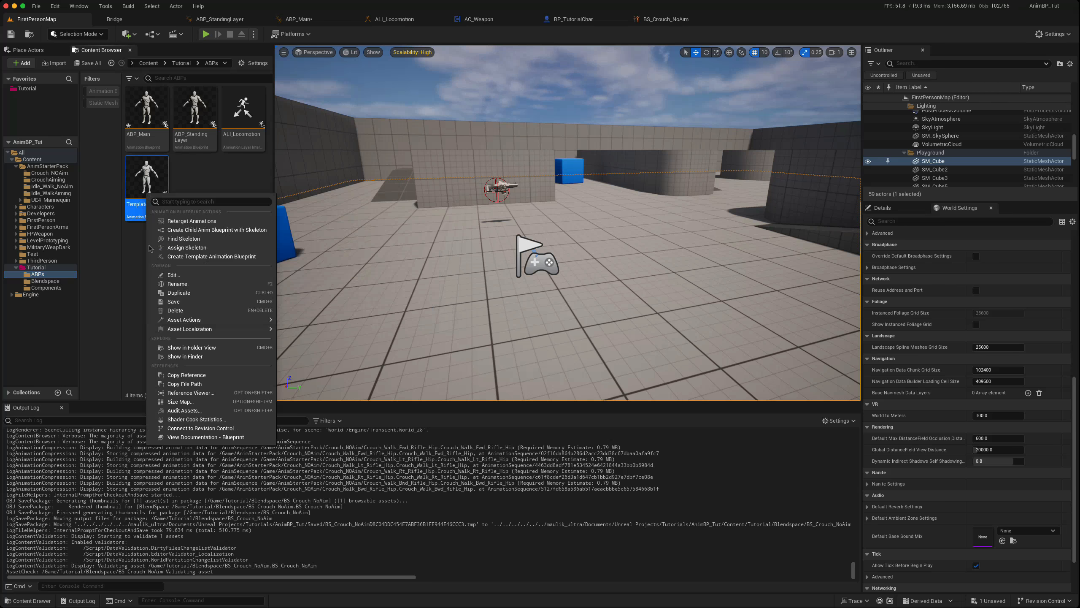
left_click(196, 257)
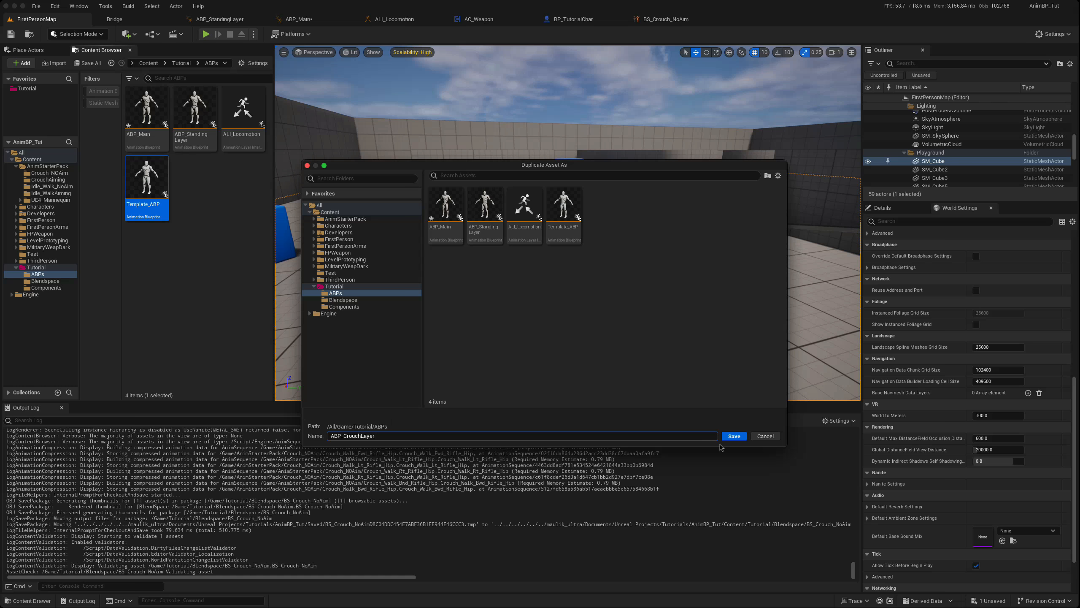
left_click(734, 436)
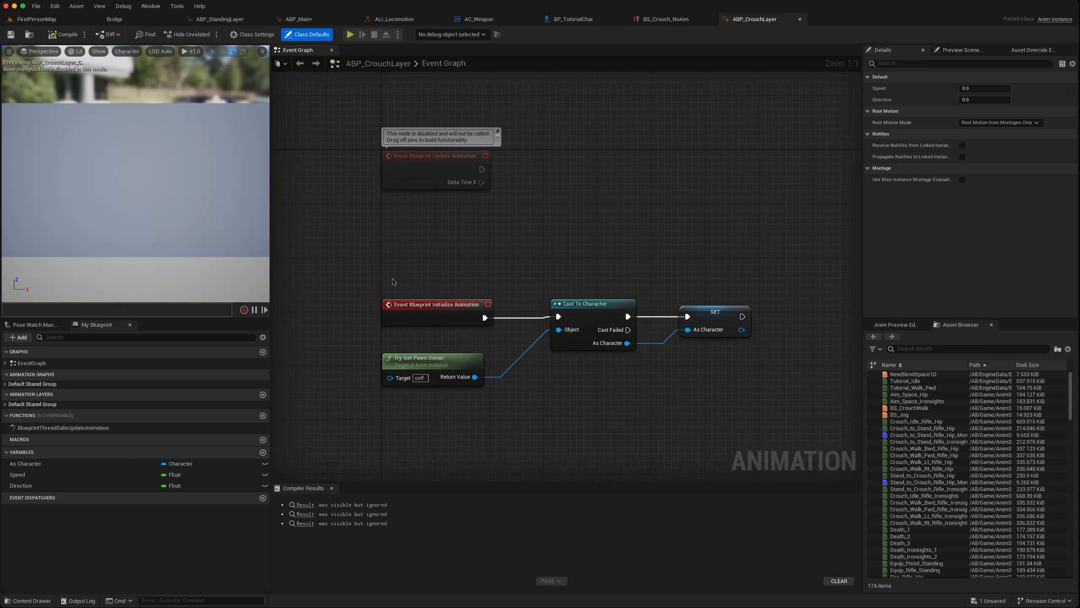
Open the Walk animation layer of ABP_CrouchLayer and add a BS_CrouchWalk blend space player beside the Output Pose.
right_click_drag(411, 262, 438, 268)
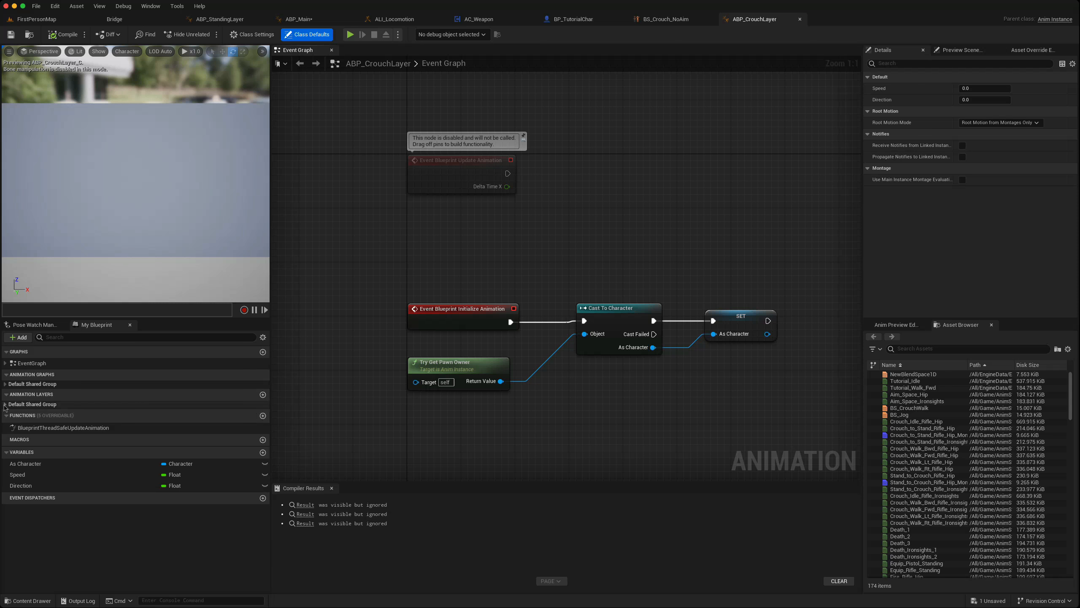
left_click(5, 404)
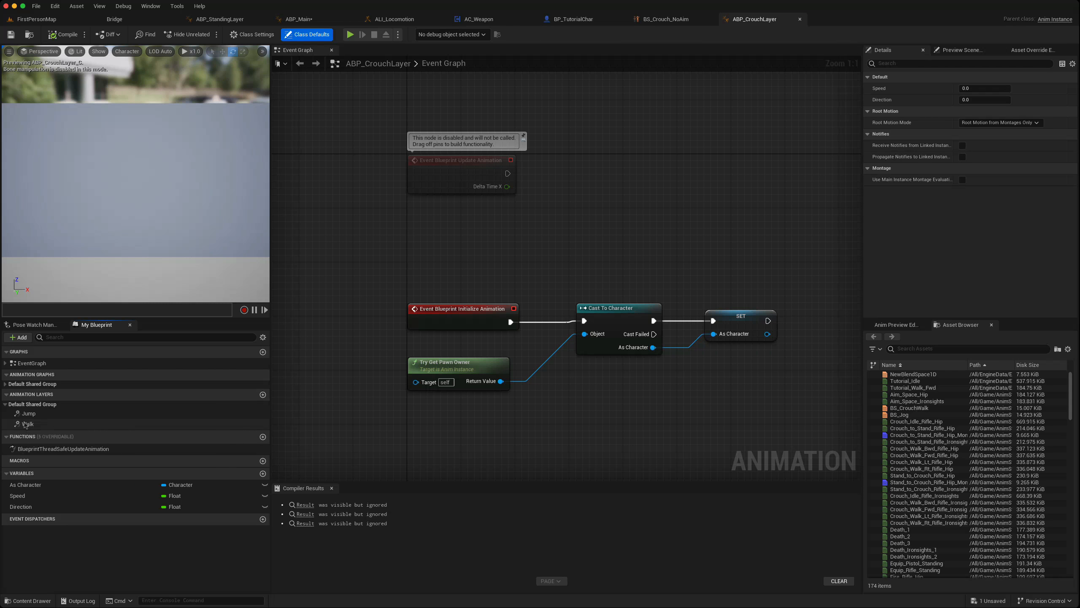
double_click(27, 424)
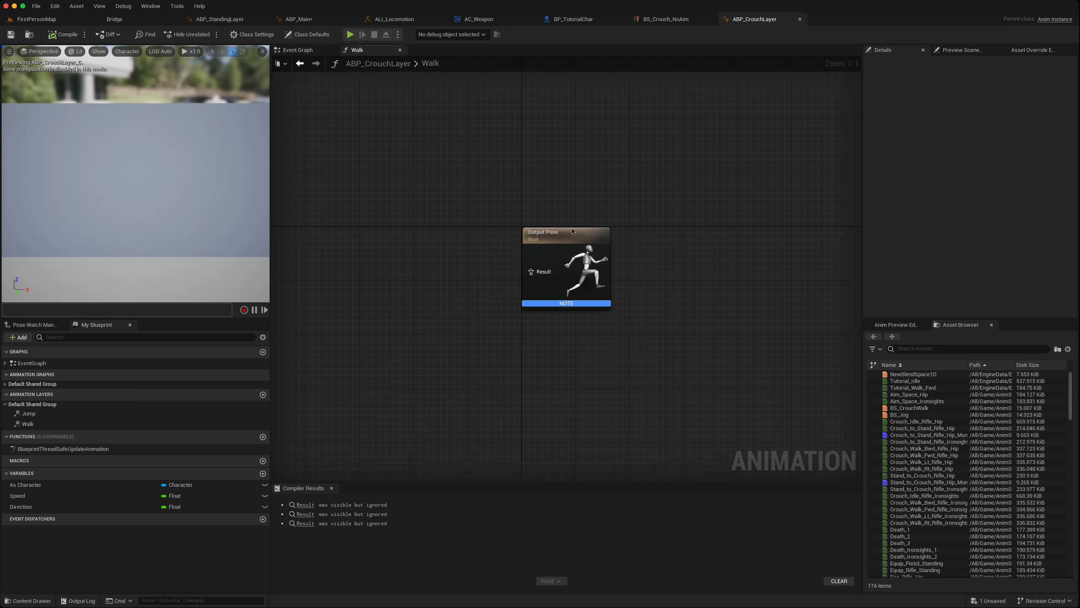
left_click_drag(573, 232, 614, 233)
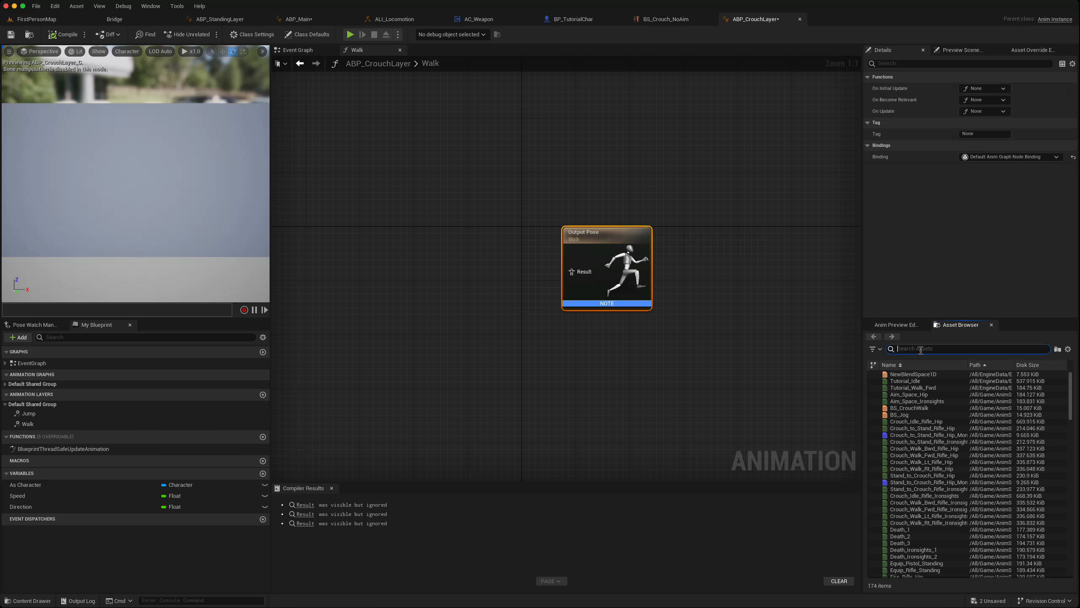
type("bs_cr")
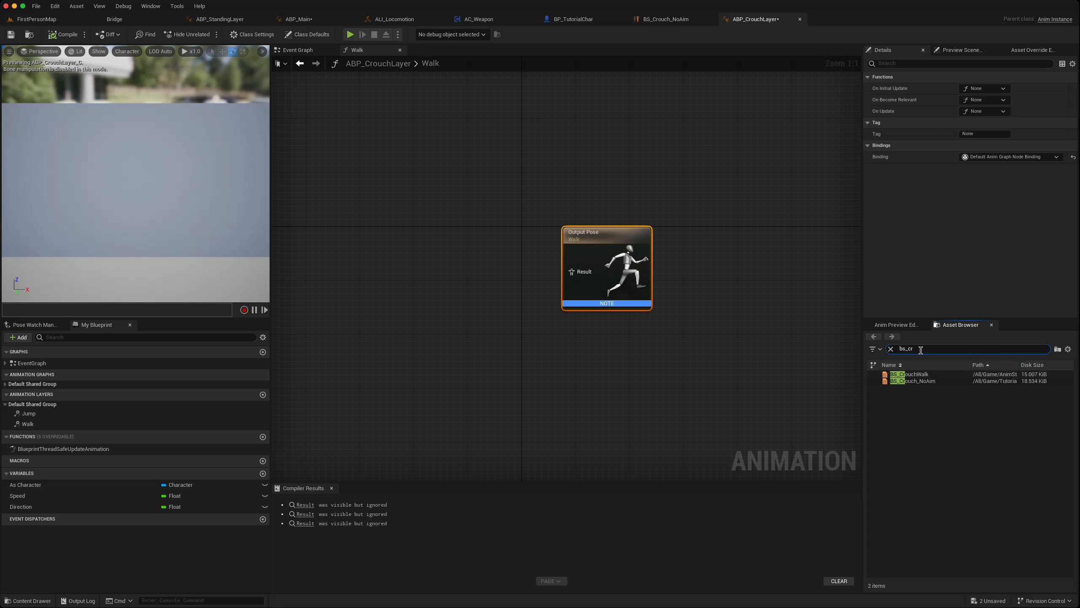
left_click_drag(907, 374, 425, 243)
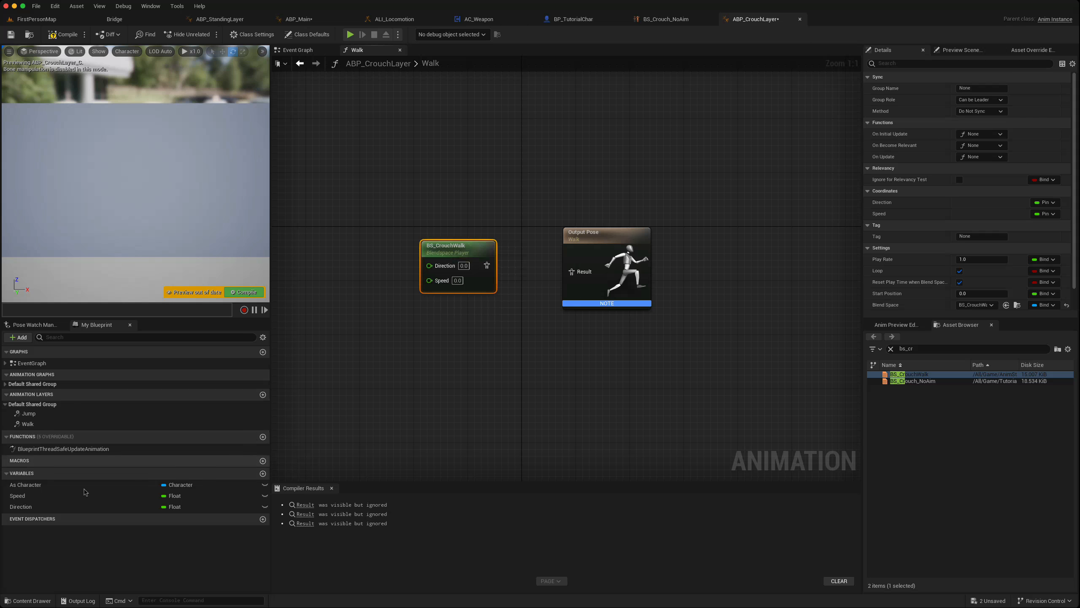
Wire the Speed and Direction variables into the BS_CrouchWalk player, connect it to the Output Pose and compile.
left_click_drag(32, 500, 429, 286)
left_click_drag(32, 507, 577, 274)
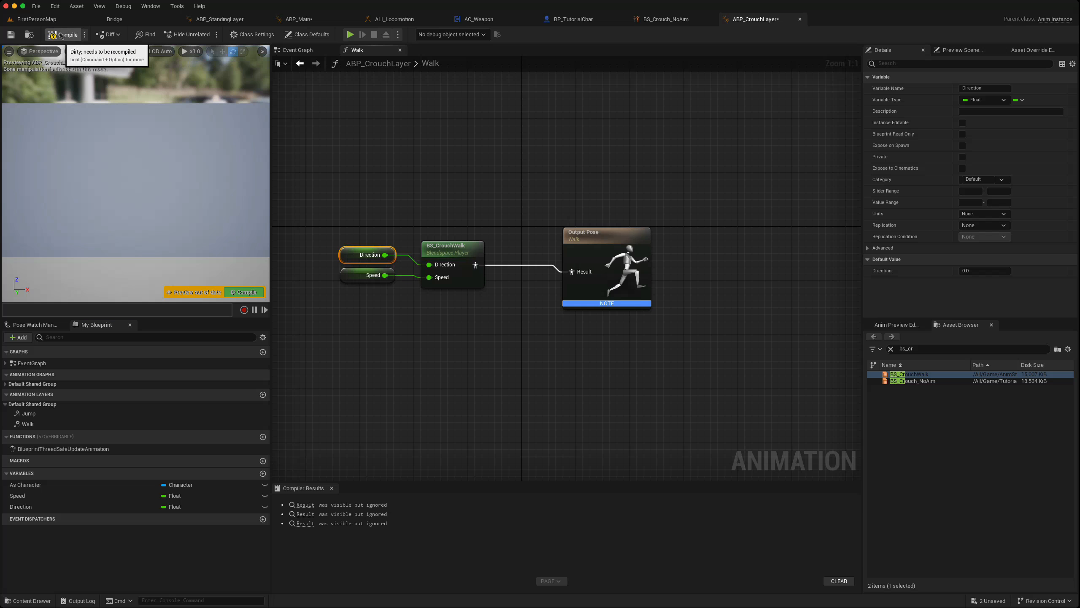
left_click(63, 35)
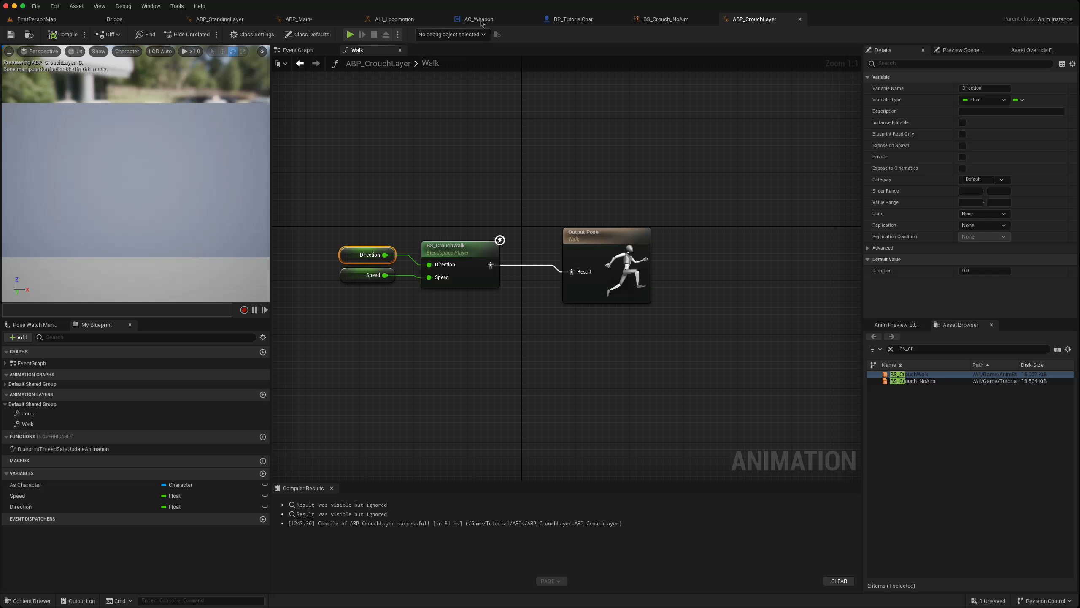
Open the Loco state inside ABP_Main's Loco_SM state machine and compile the blueprint.
left_click(319, 21)
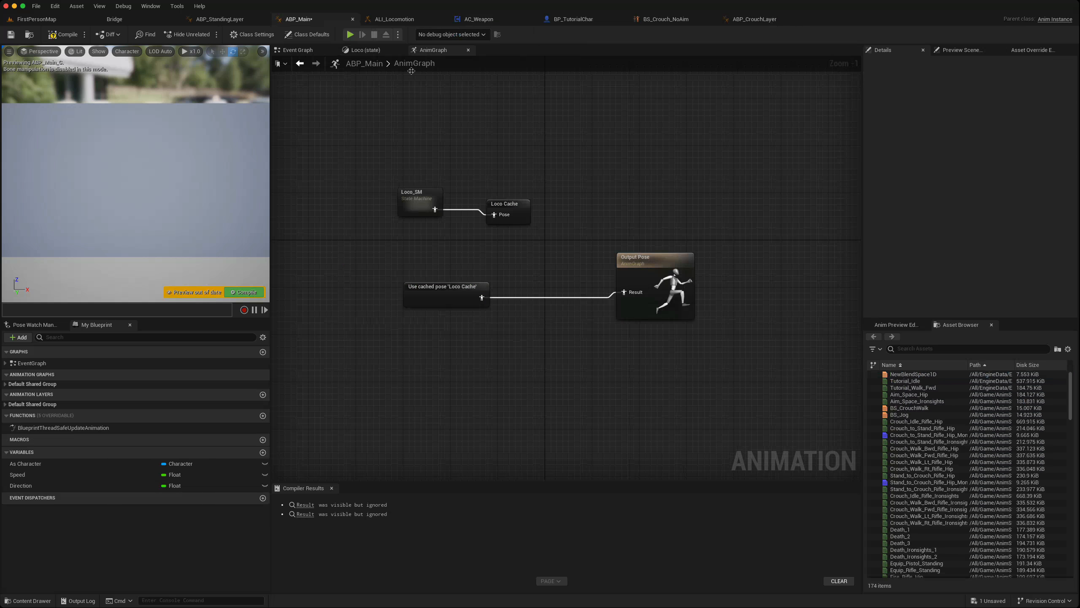
left_click(420, 211)
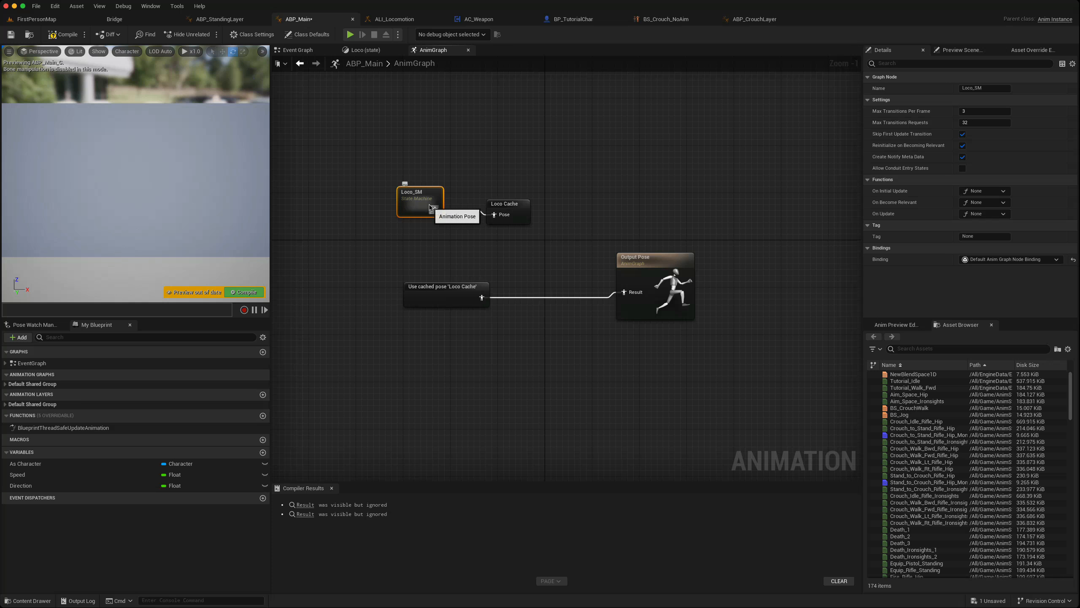
left_click(426, 192)
double_click(425, 192)
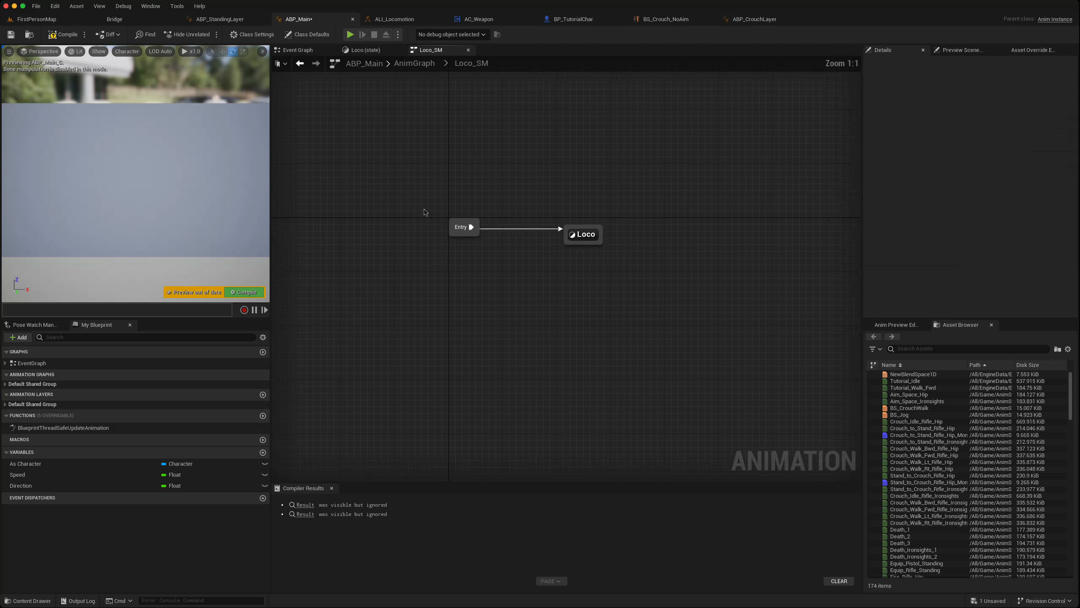
double_click(621, 273)
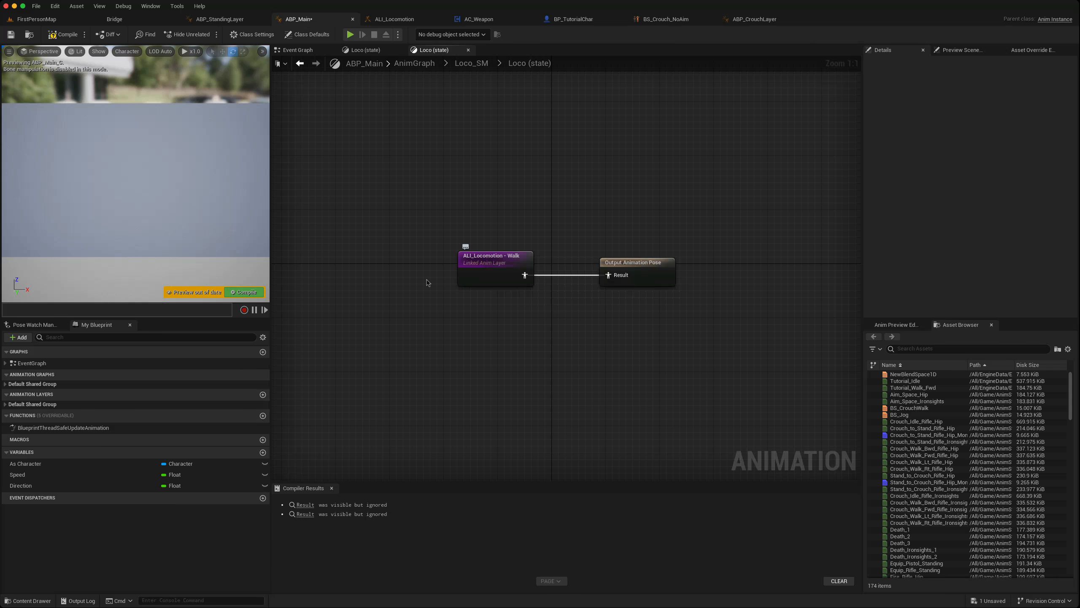
left_click(244, 292)
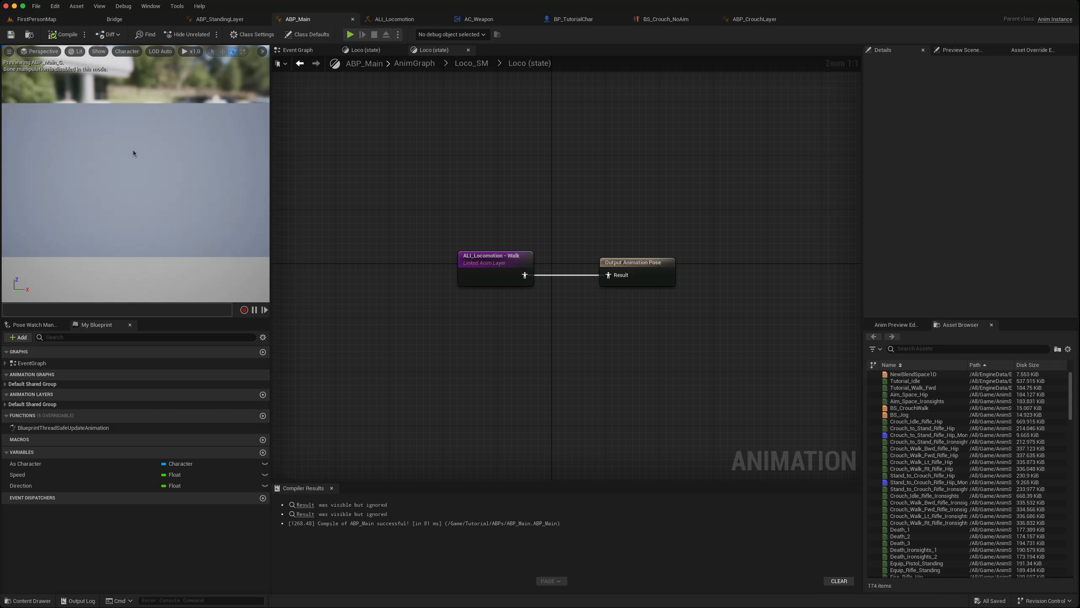
Set the In Class of BP_TutorialChar's Link Anim Class Layers node to ABP_CrouchLayer, compile and save.
left_click(27, 19)
left_click(588, 21)
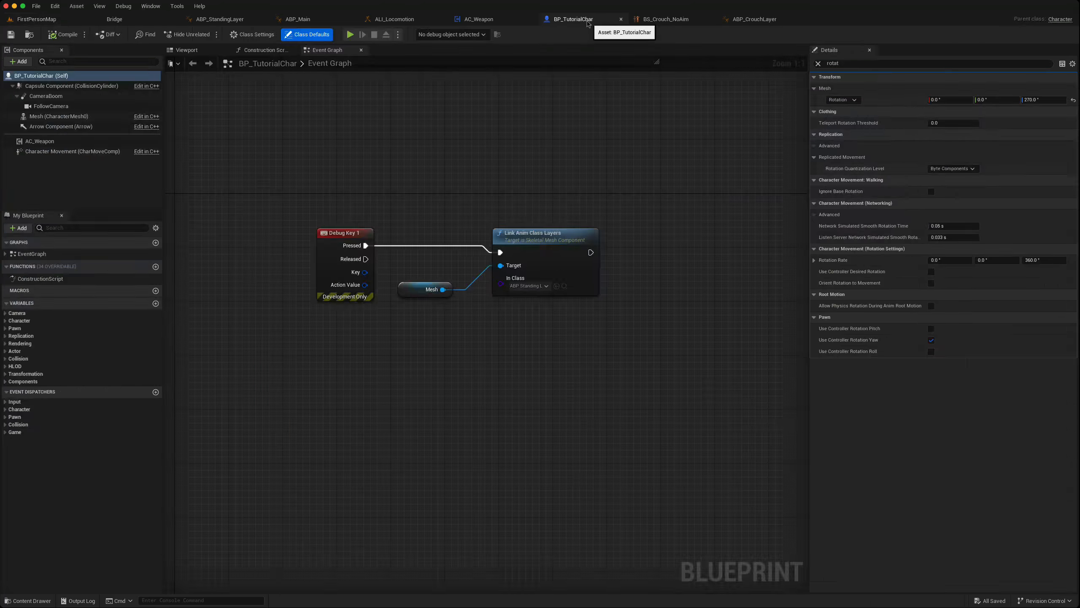
left_click(547, 288)
left_click(544, 319)
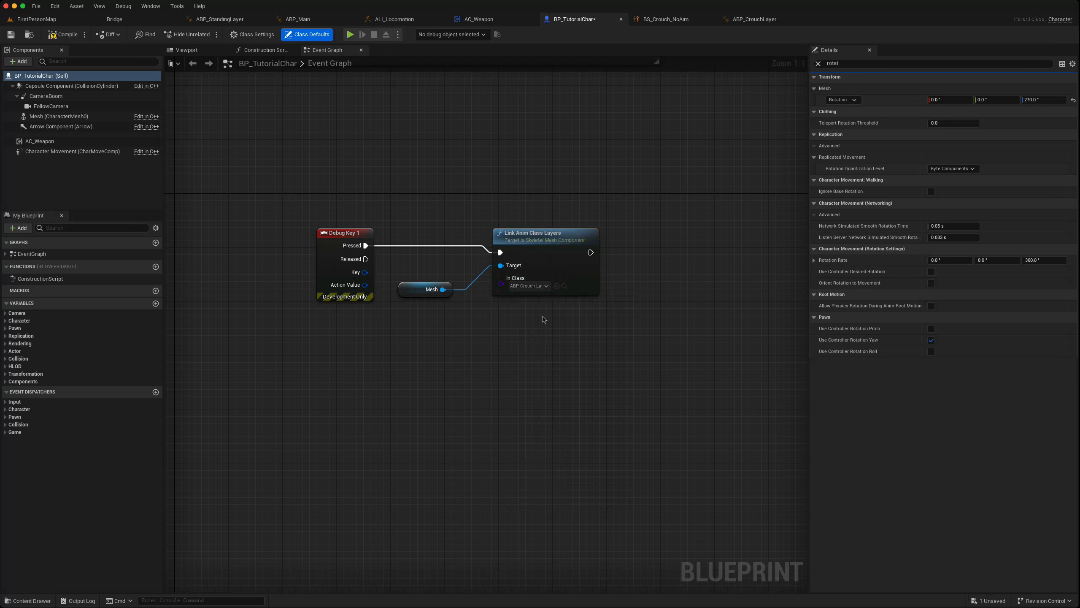
left_click(61, 35)
key("ctrl+s")
Play FirstPersonMap and test the character's crouched movement forward and sideways, then stop the session.
left_click(49, 21)
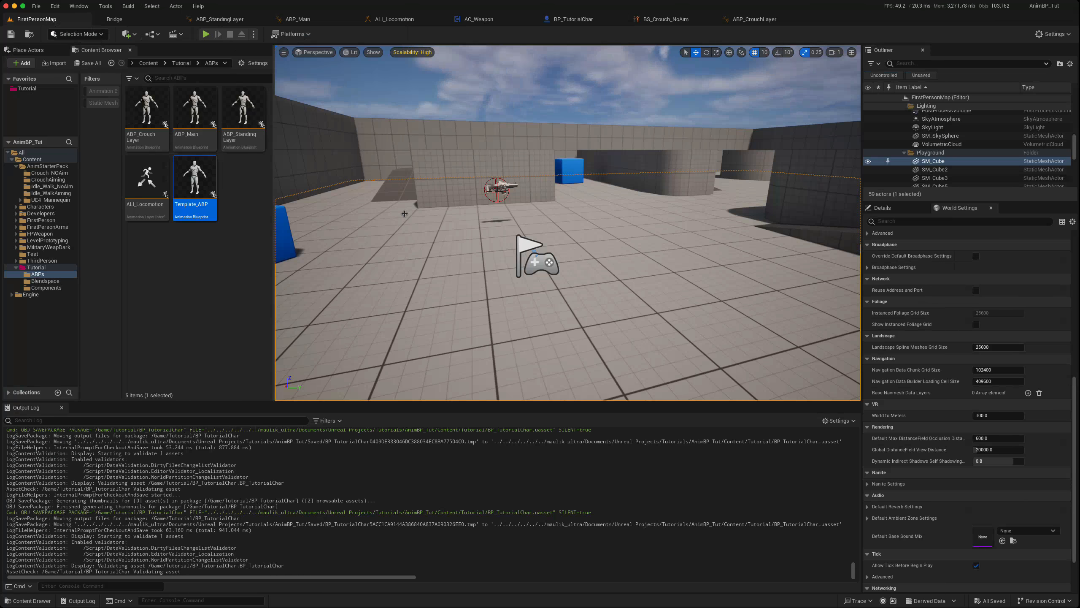
key("alt+p")
left_click(465, 256)
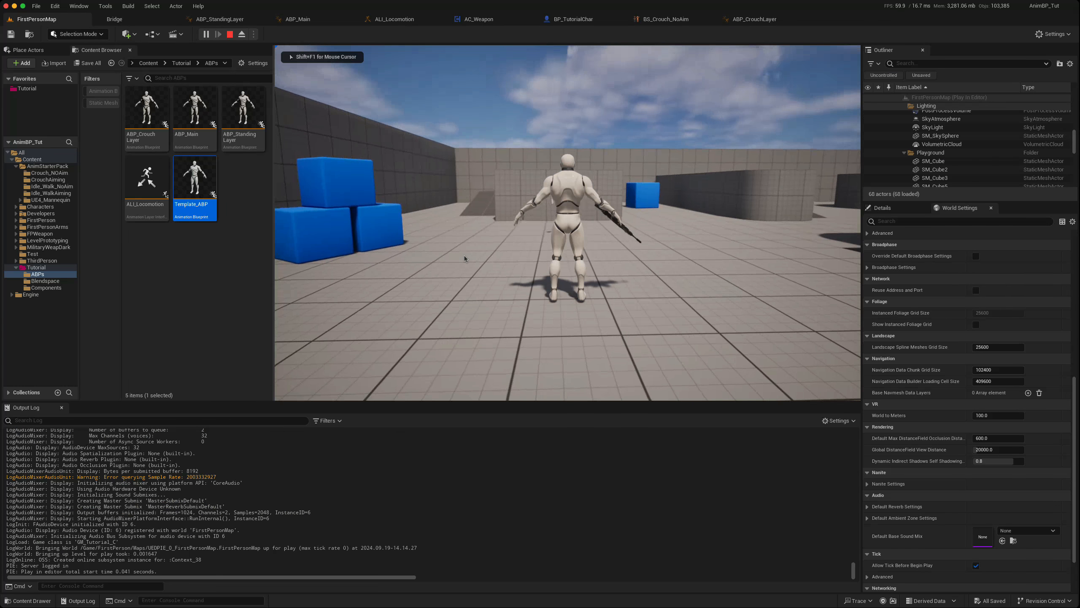
key("c")
key("w")
key("d")
key("a")
key("d")
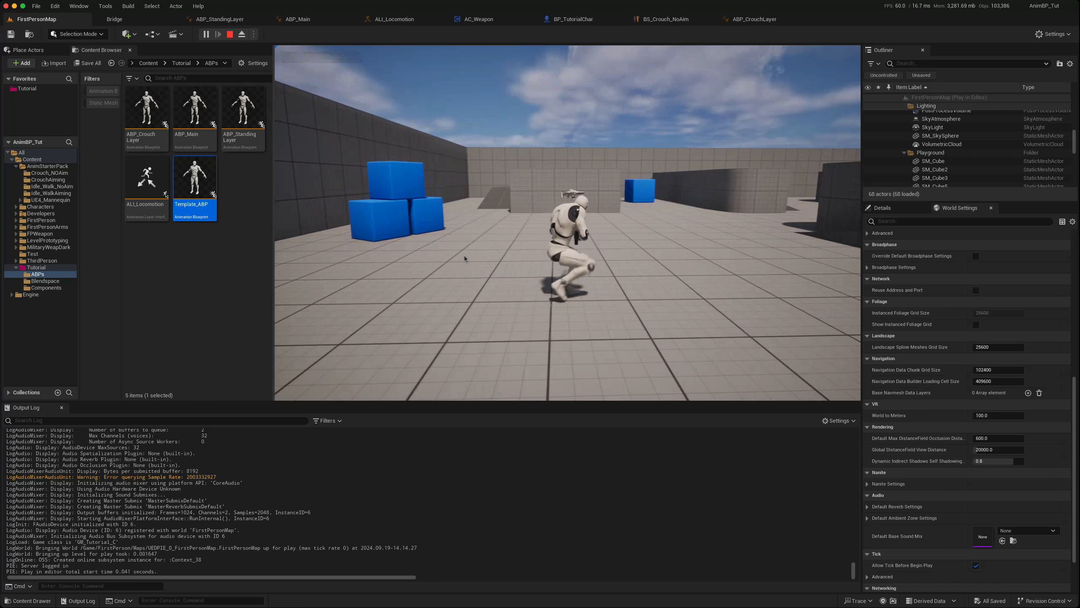
key("Escape")
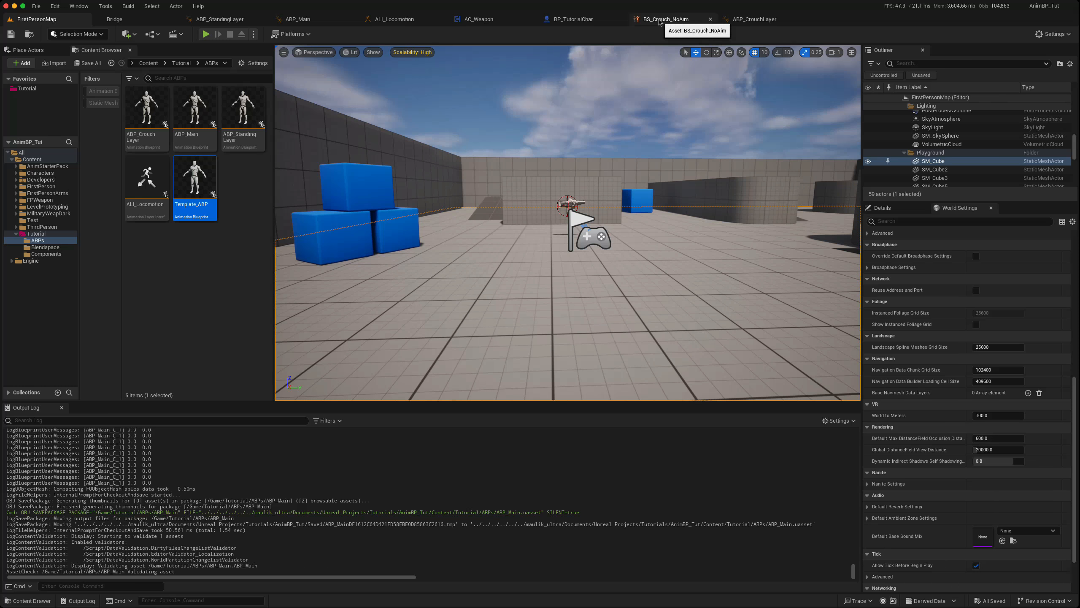
Compile ABP_CrouchLayer with BS_Crouch_NoAim in its Walk layer and return to FirstPersonMap.
left_click(755, 19)
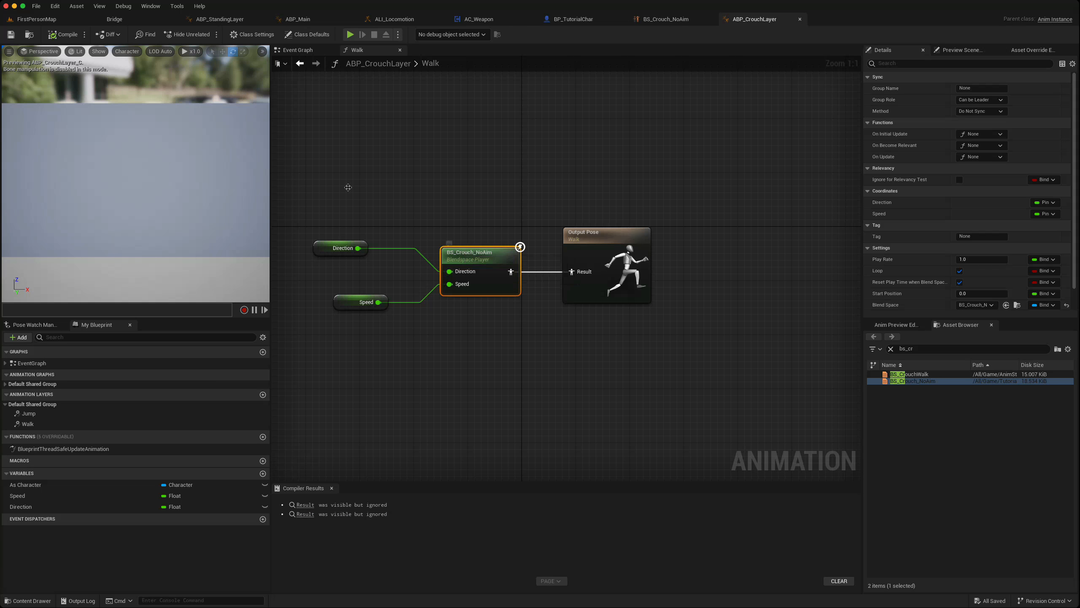
left_click(62, 35)
left_click(37, 18)
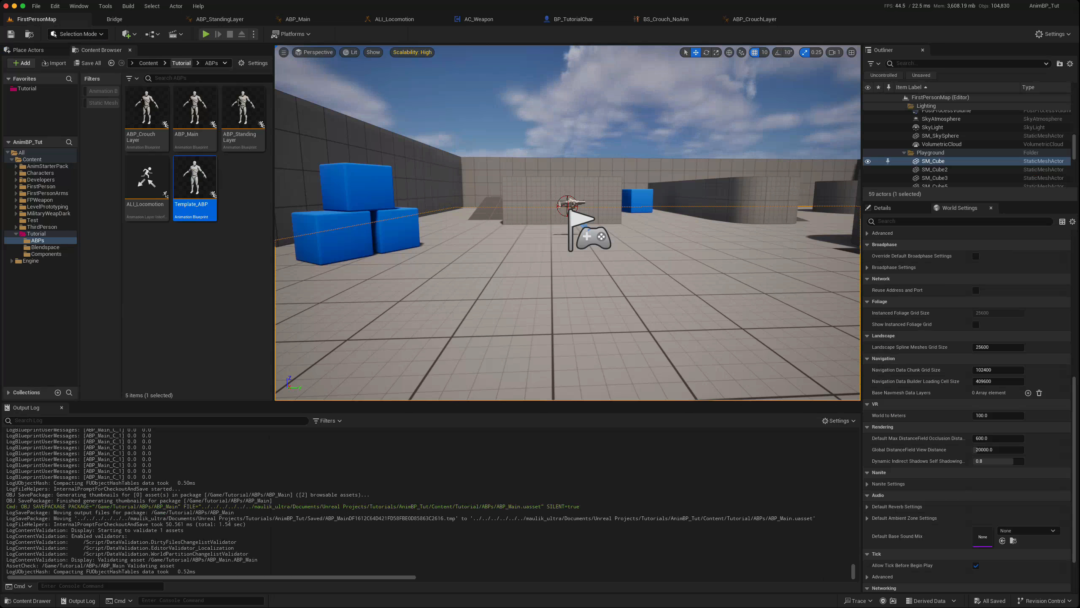
Play the level again and examine the crouch animation while moving forward, backward and to both sides, then stop.
key("alt+p")
left_click(499, 277)
key("c")
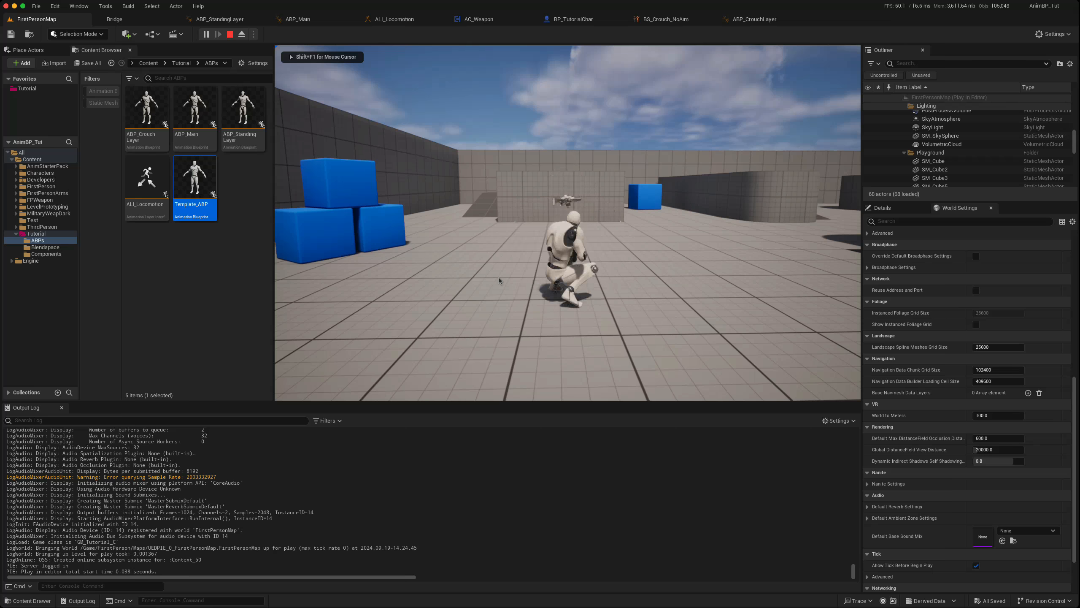
key("d")
key("a")
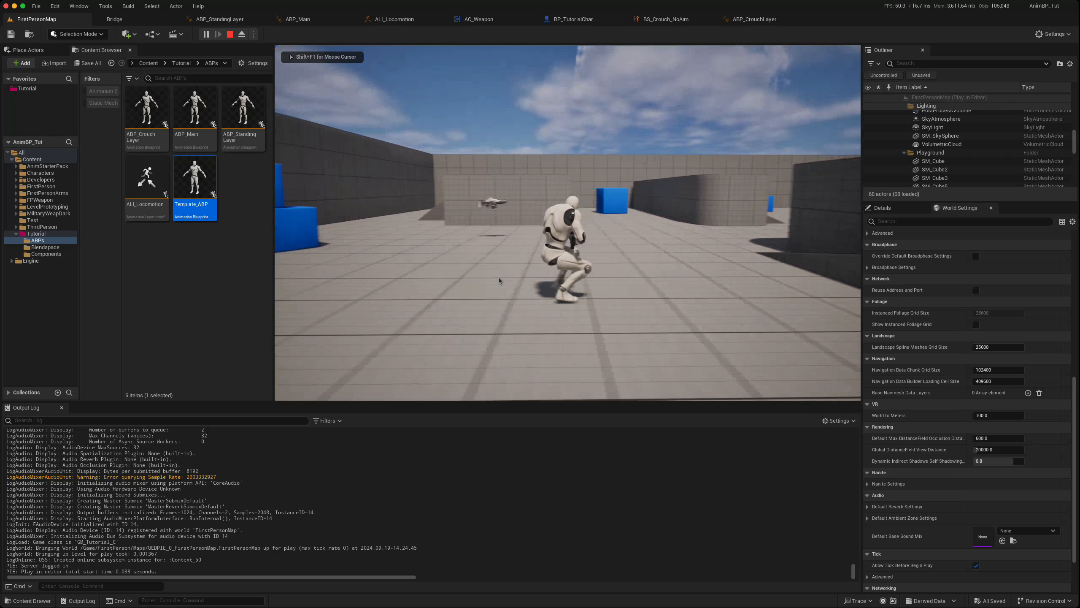
key("s")
key("d")
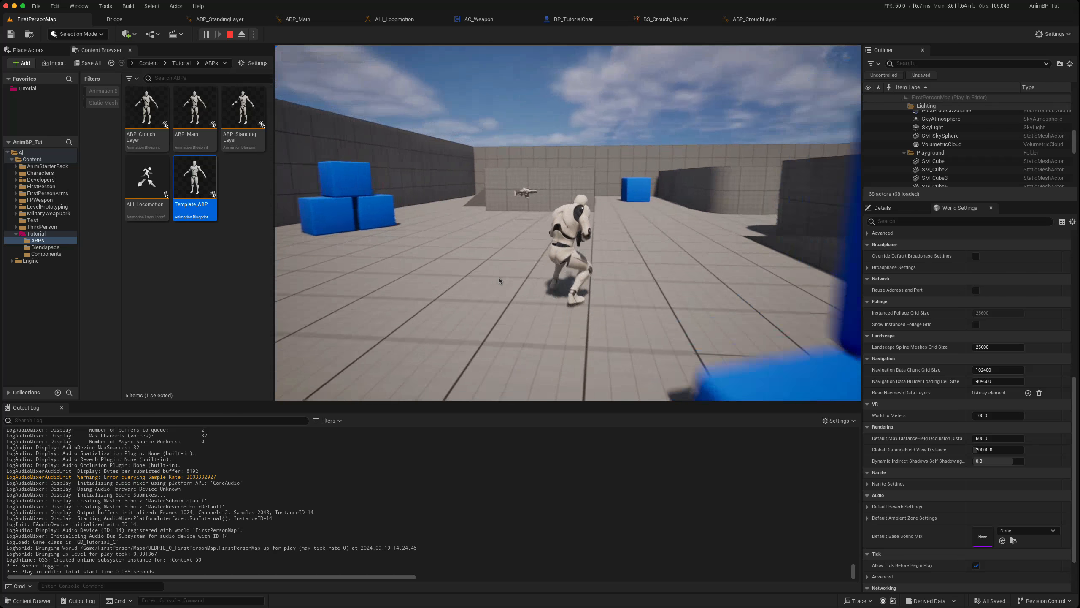
key("w")
key("a")
key("s")
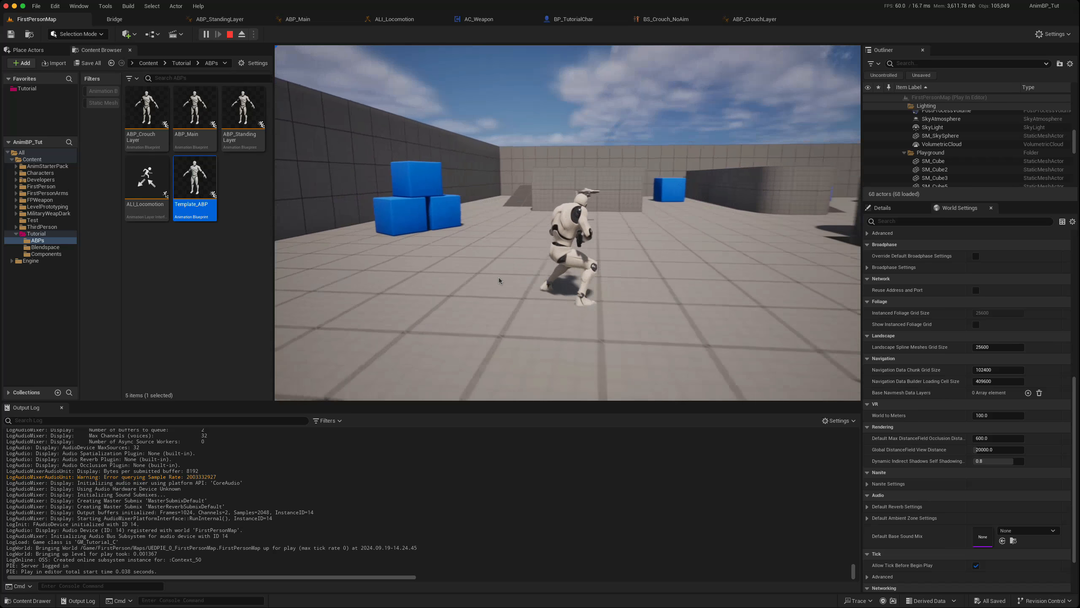
key("d")
key("w")
key("a")
key("s")
key("d")
key("s")
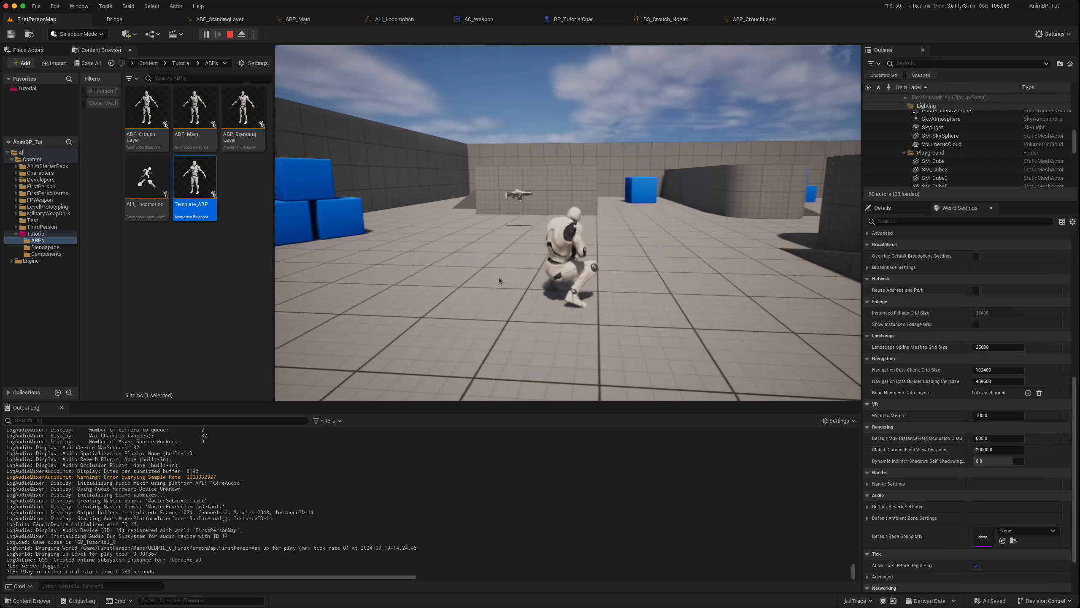
key("a")
key("Escape")
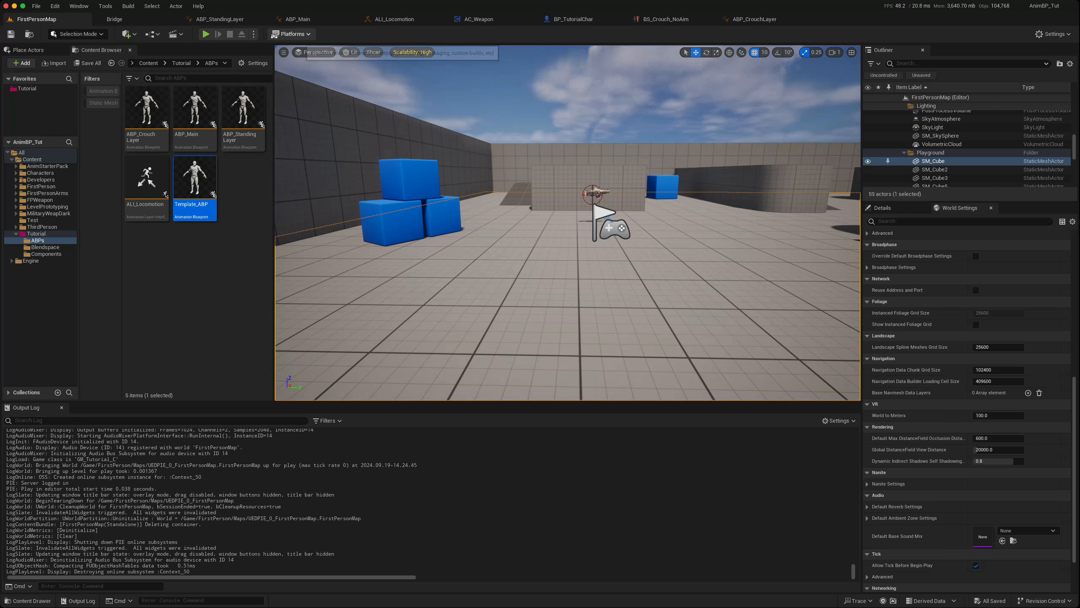
Add a Debug Key 2 event to BP_TutorialChar's event graph and place it beneath the Debug Key 1 event.
left_click(570, 24)
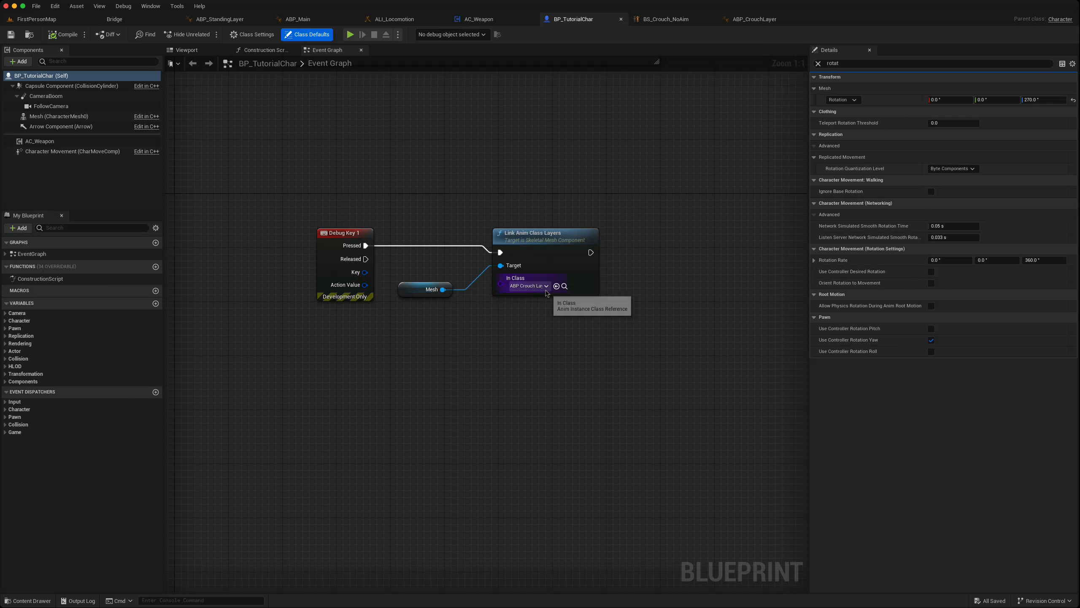
right_click(348, 373)
type("debug ke")
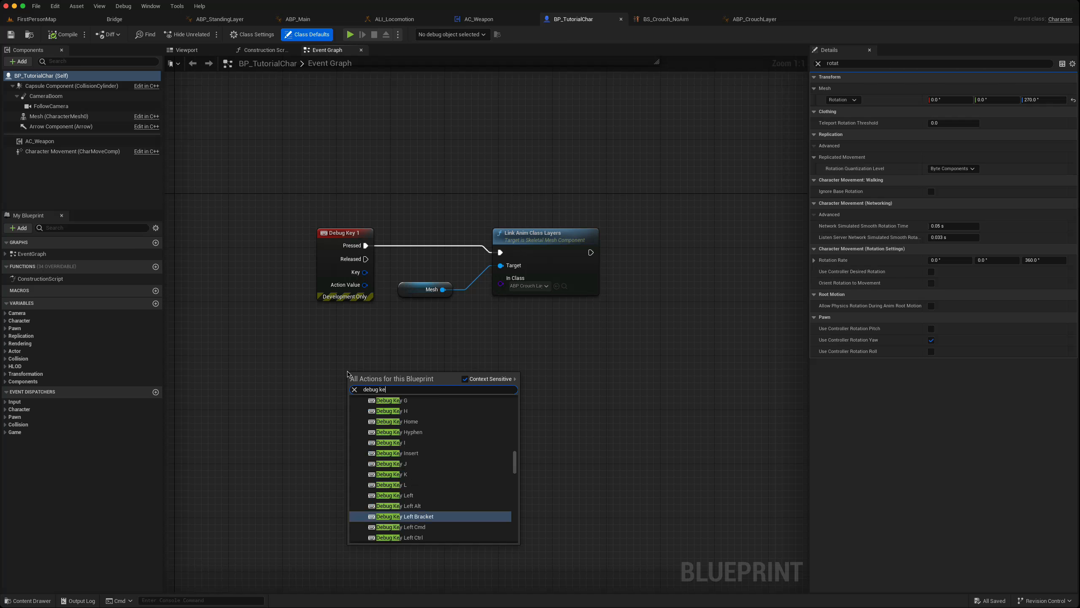
type("y2")
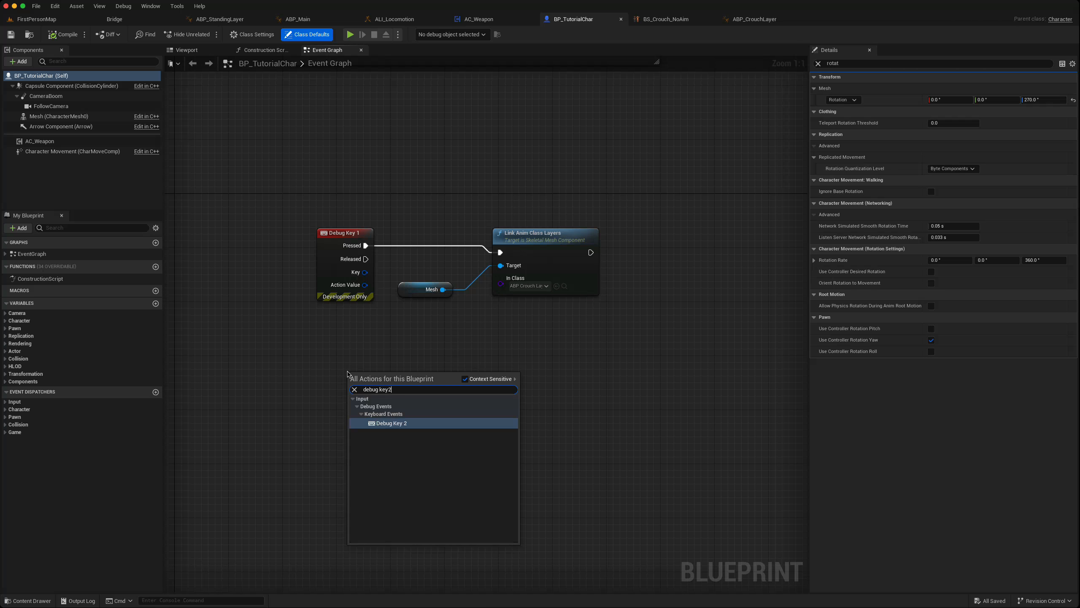
left_click(375, 426)
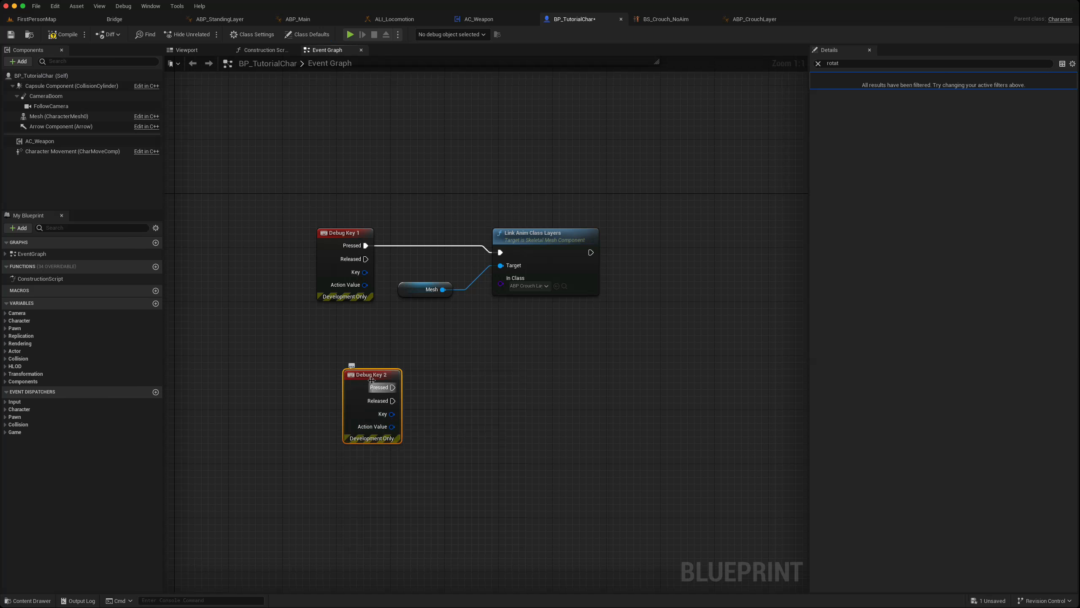
left_click_drag(371, 380, 338, 347)
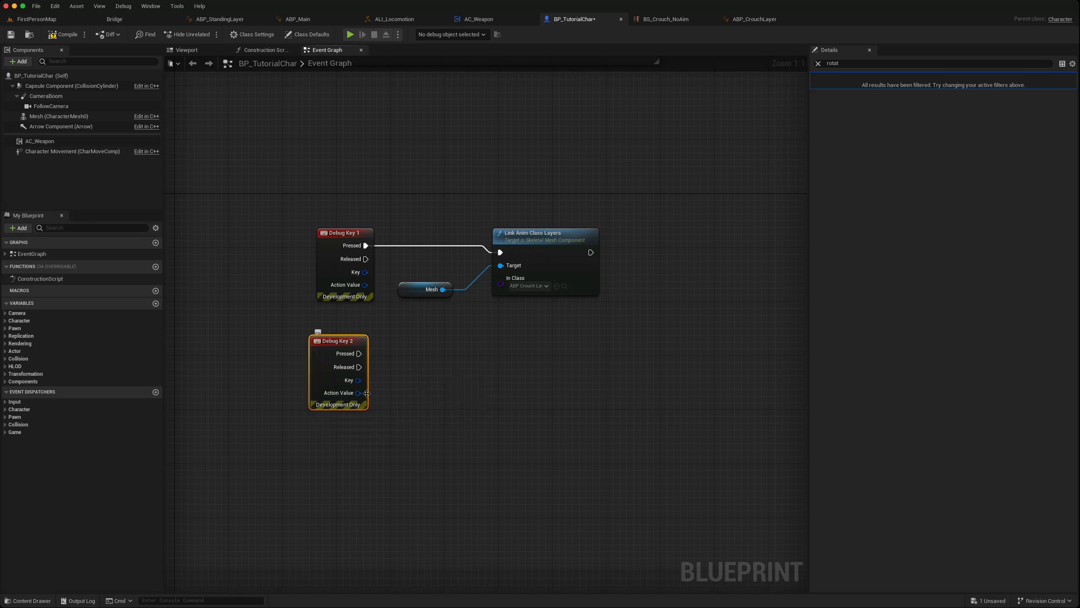
Set the In Class of Debug Key 1's Link Anim Class Layers node to ABP_StandingLayer.
left_click(543, 287)
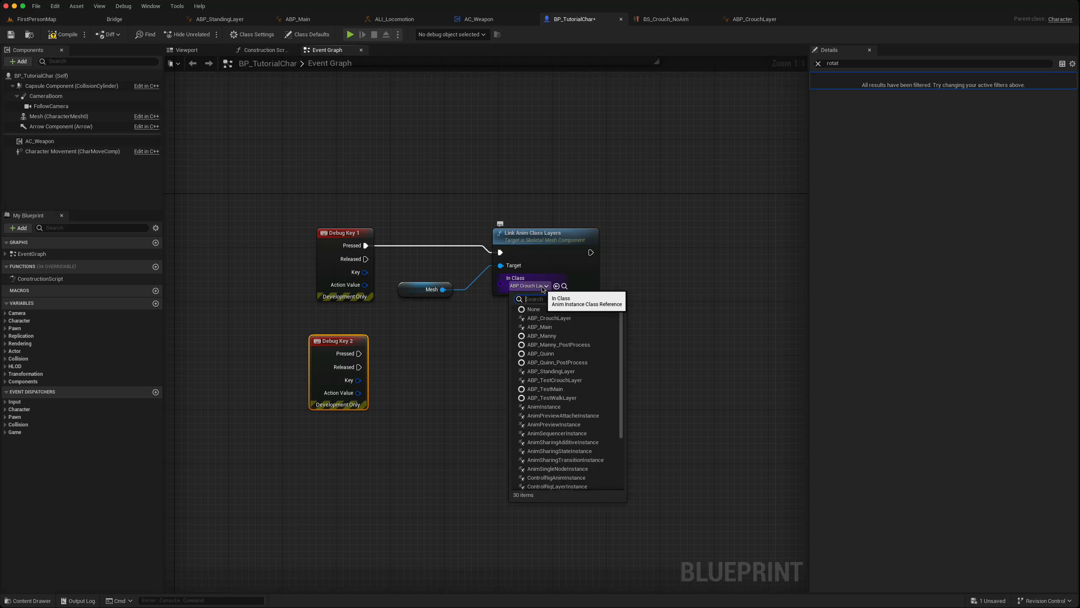
type("stand")
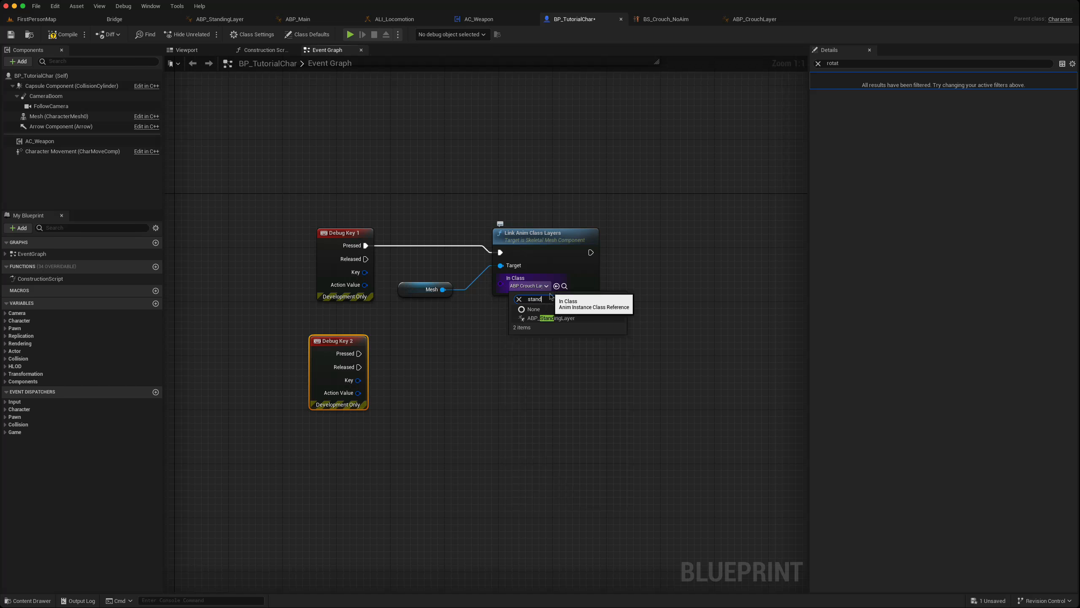
left_click(550, 318)
Duplicate the Link Anim Class Layers and Mesh nodes, set In Class to ABP_CrouchLayer, wire from Debug Key 2's Pressed output, compile and save.
left_click(550, 258)
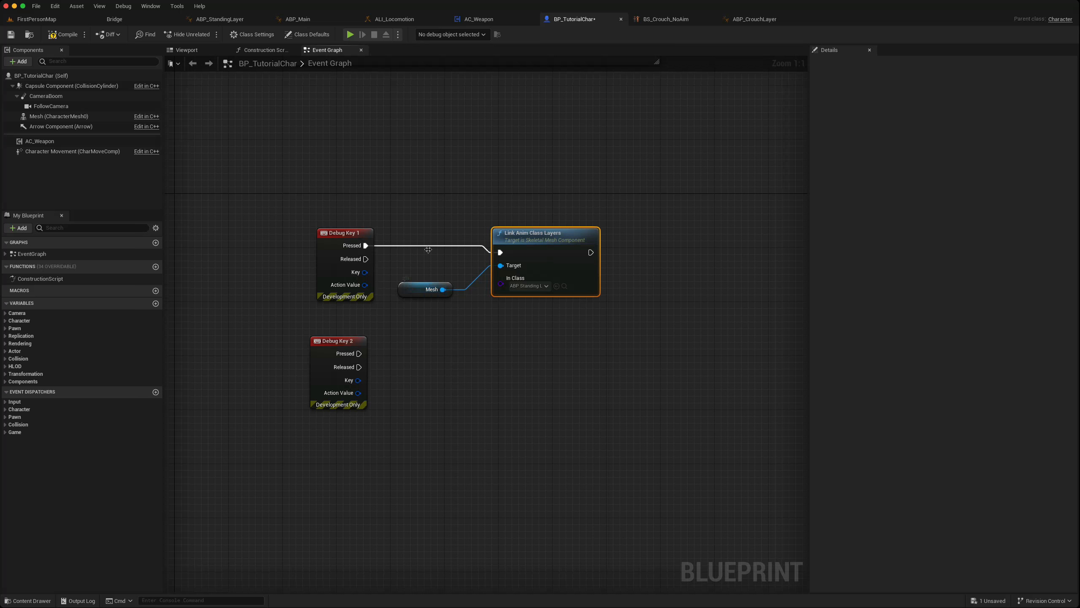
left_click(468, 383)
key("ctrl+v")
left_click(546, 408)
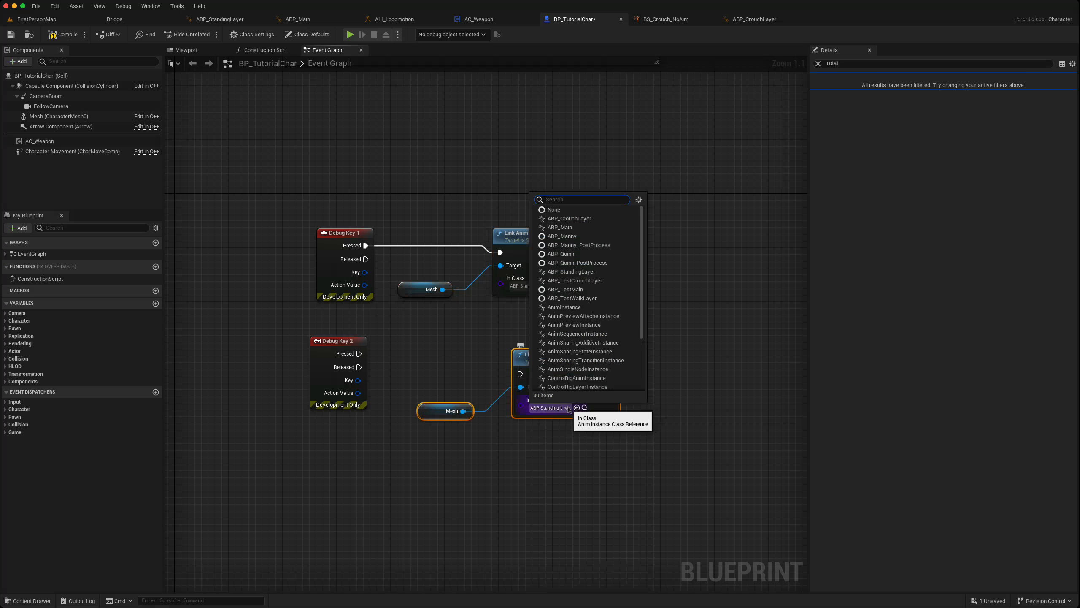
left_click(566, 218)
left_click_drag(520, 376, 357, 355)
left_click(63, 34)
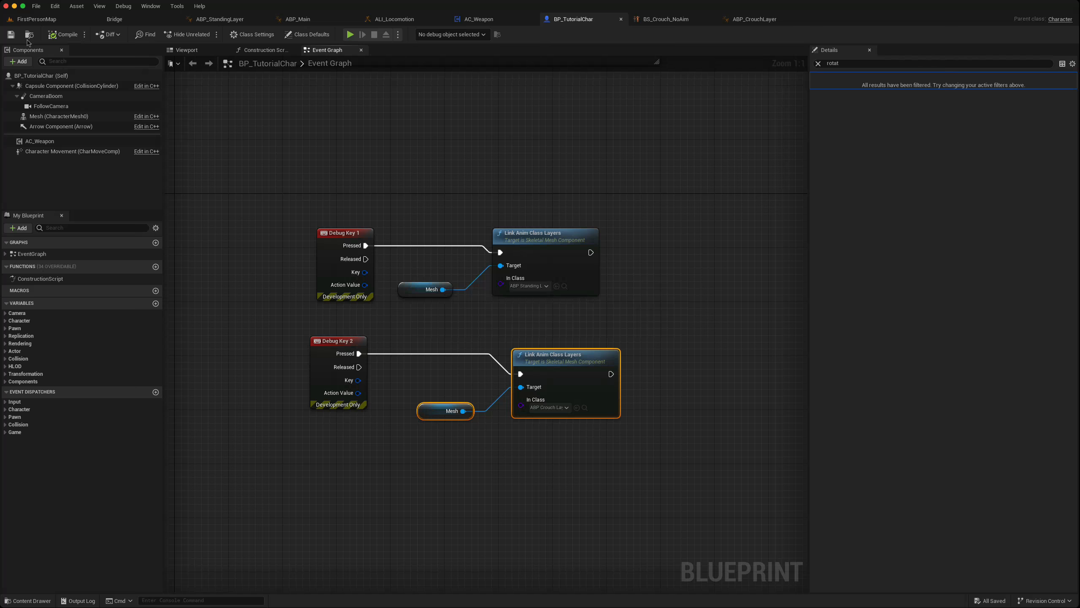
left_click(11, 34)
Play FirstPersonMap and test switching between the standing and crouch layers while moving forward and sideways, ending the session when done.
left_click(41, 20)
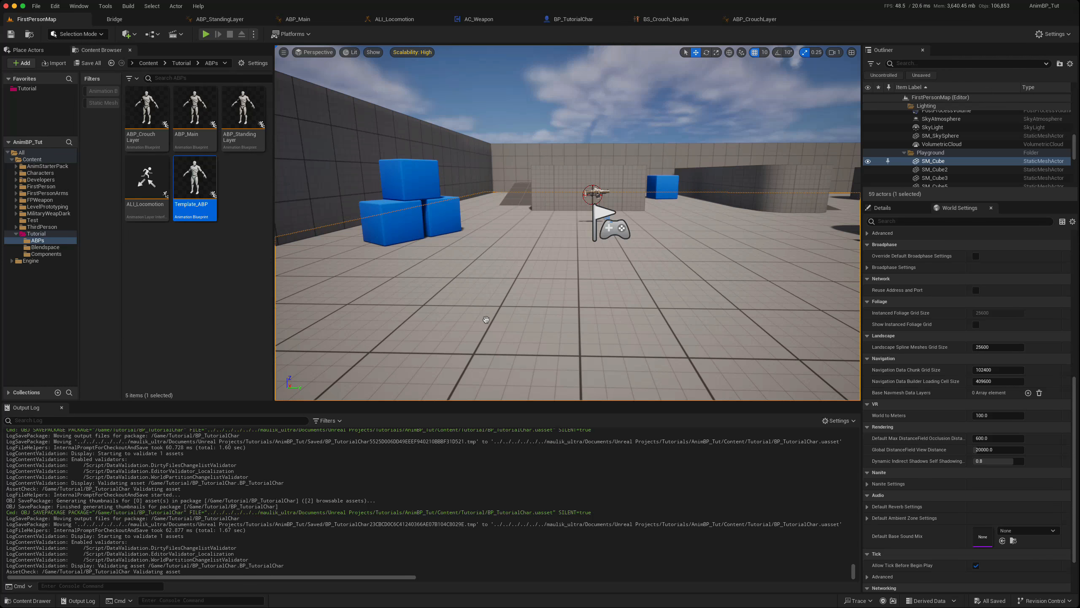
key("alt+p")
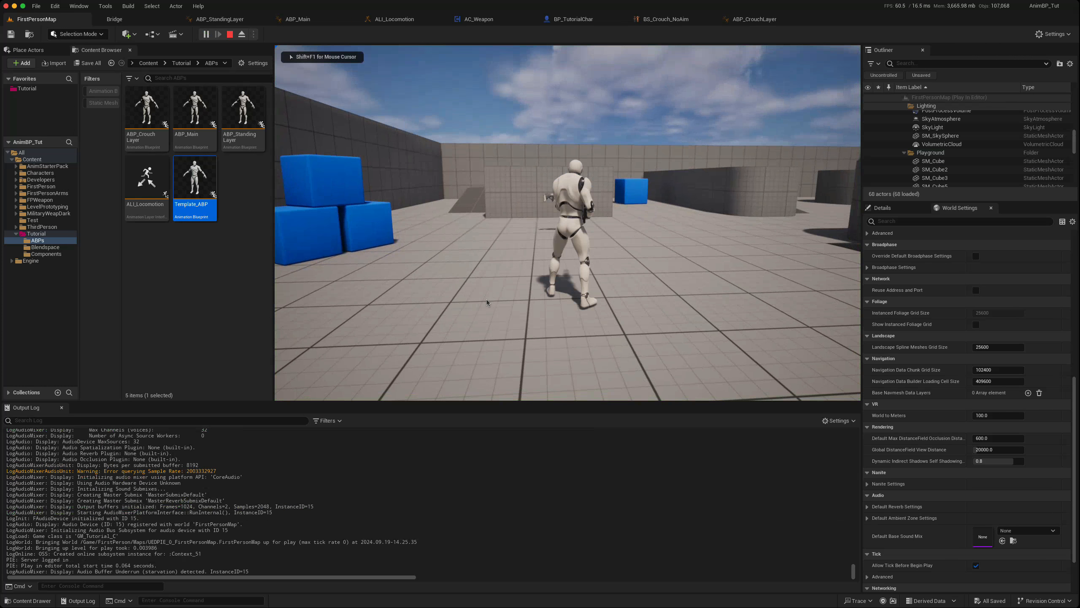
key("w")
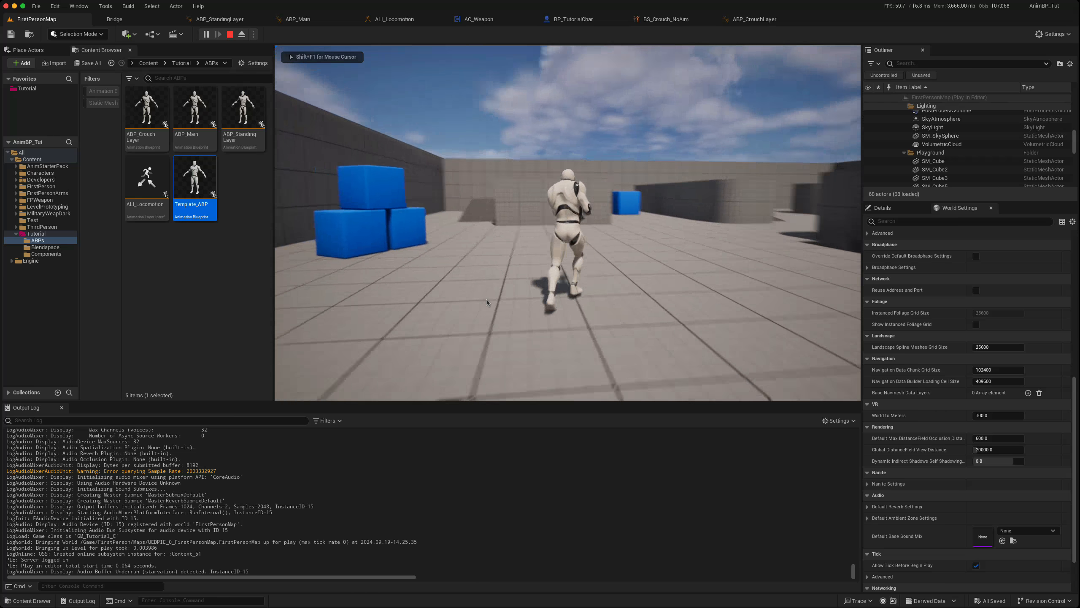
key("c")
key("d")
key("a")
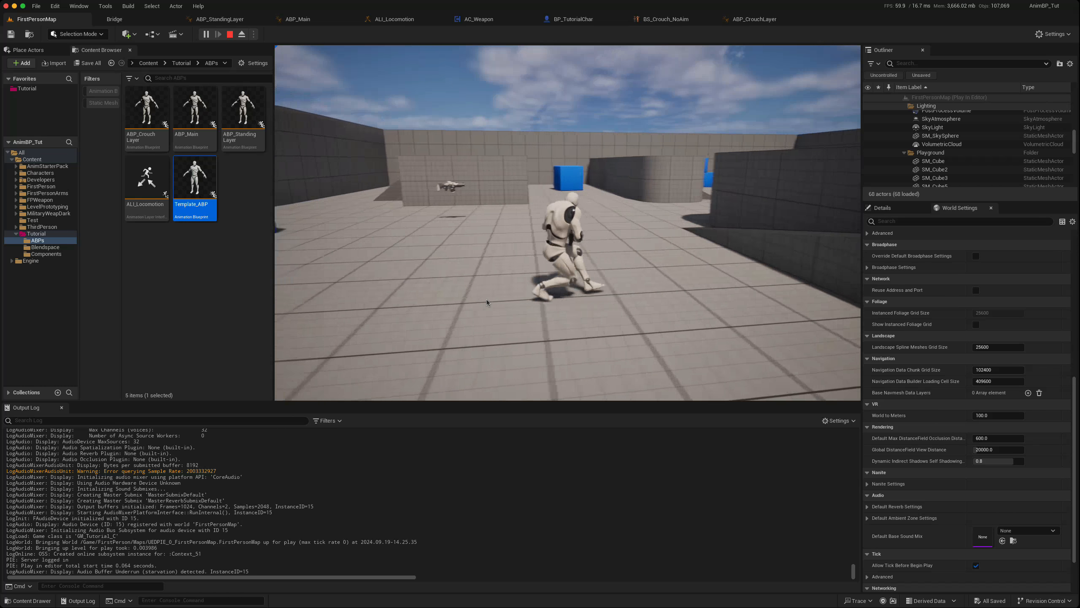
key("c")
key("d")
key("w")
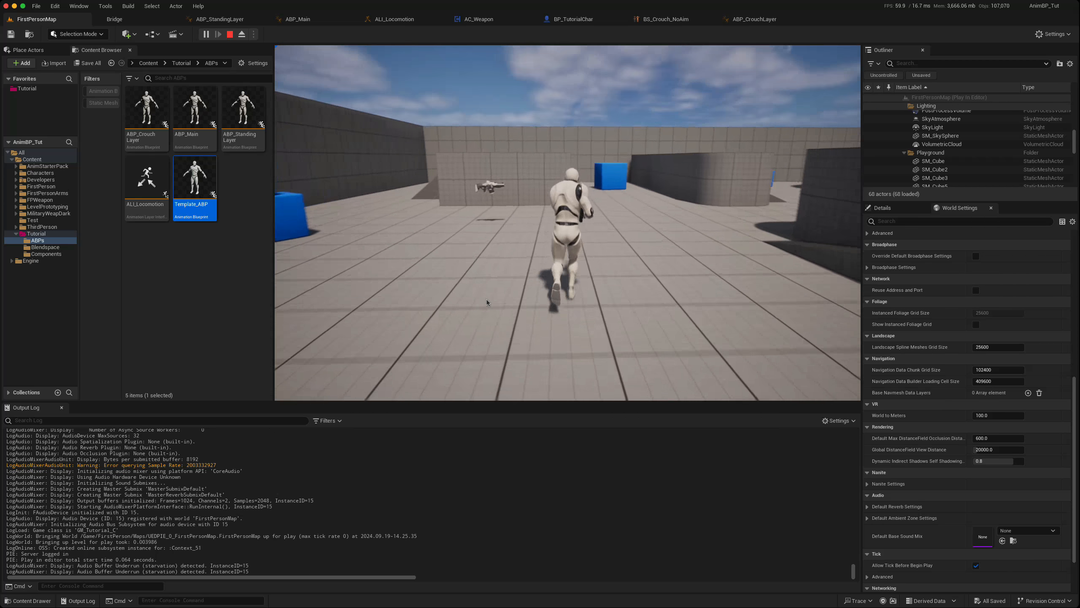
key("a")
key("d")
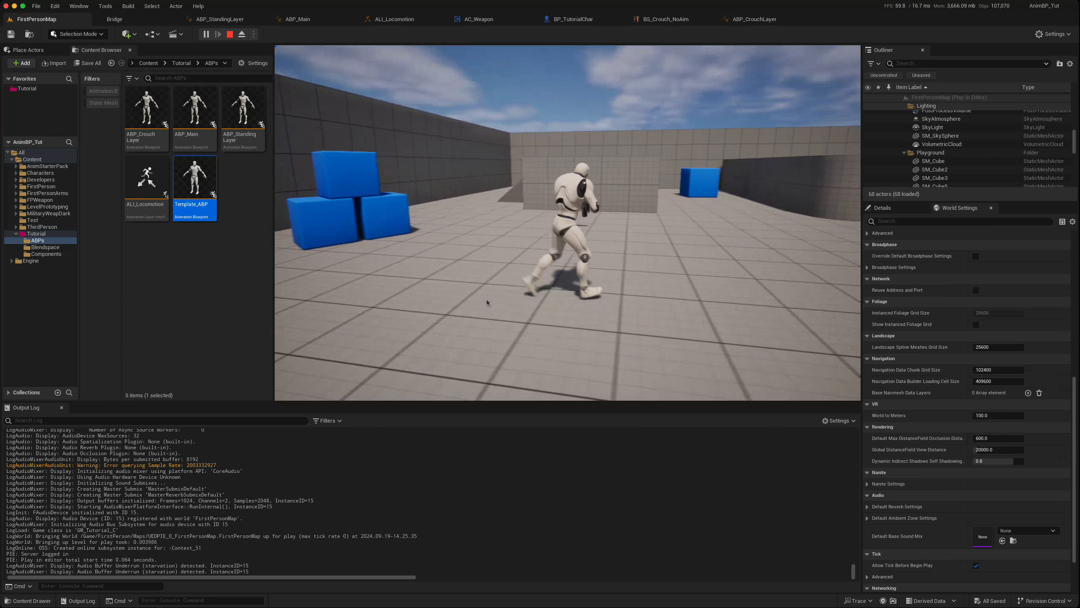
key("w")
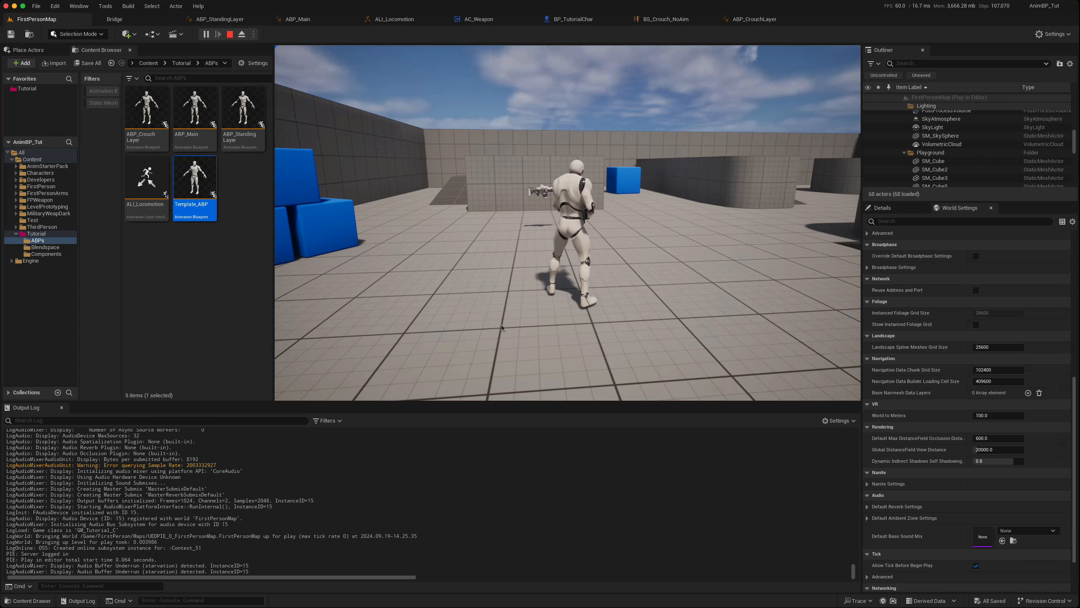
key("Escape")
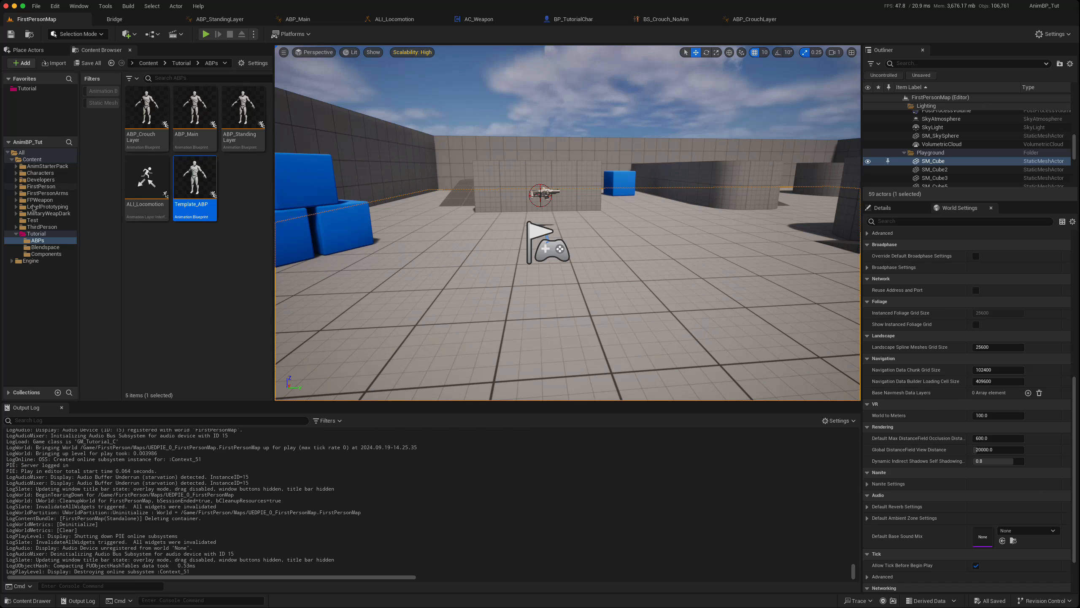
Browse AnimStarterPack's Crouch_NOAim folder and preview the Crouch_to_Stand_Rifle_Hip_Montage animation.
left_click(21, 166)
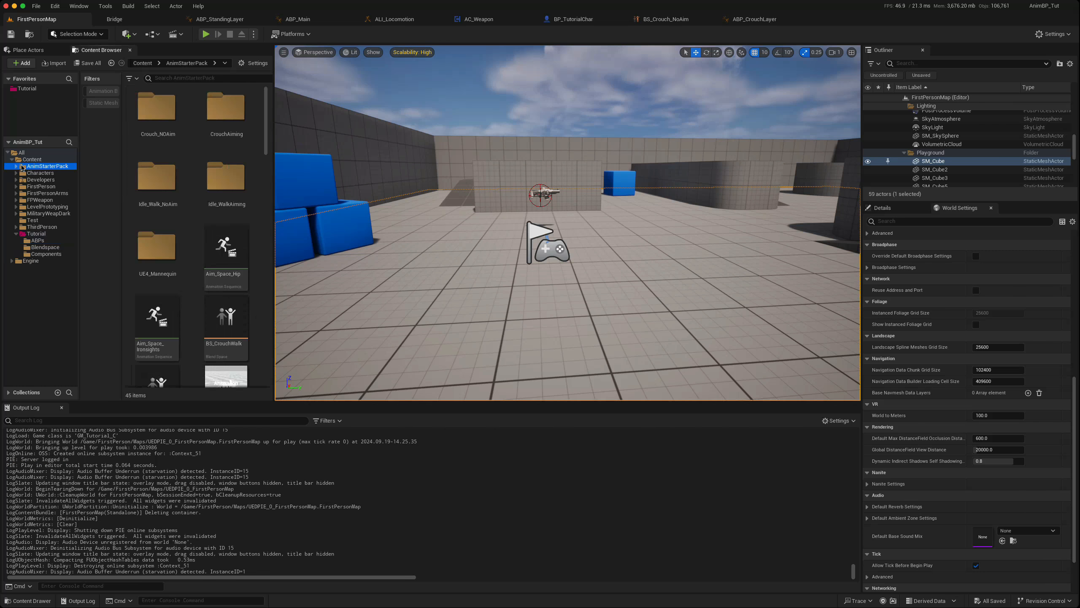
double_click(152, 118)
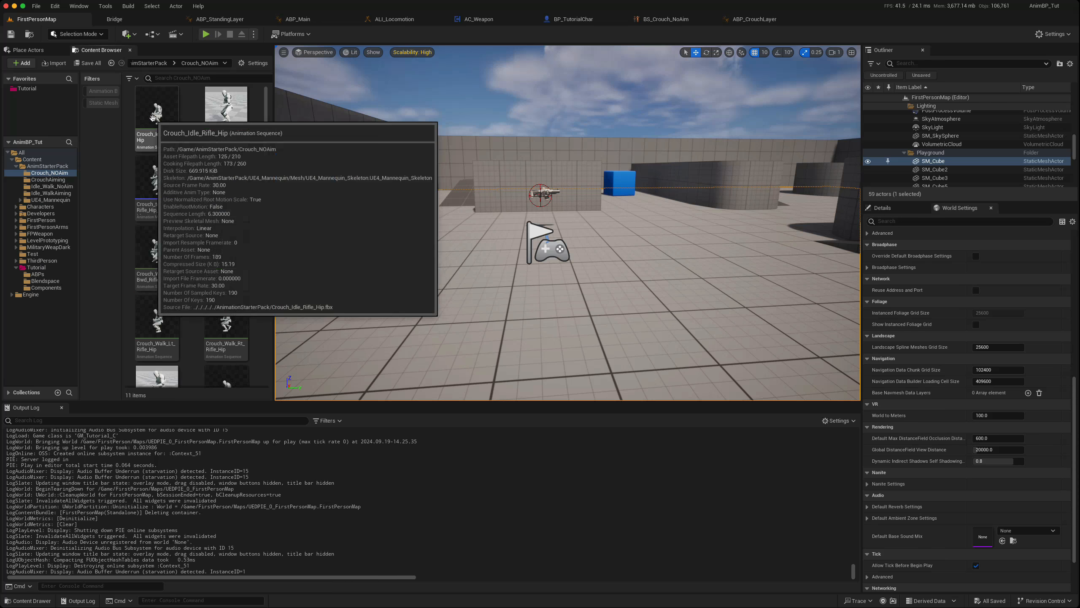
mouse_move(161, 209)
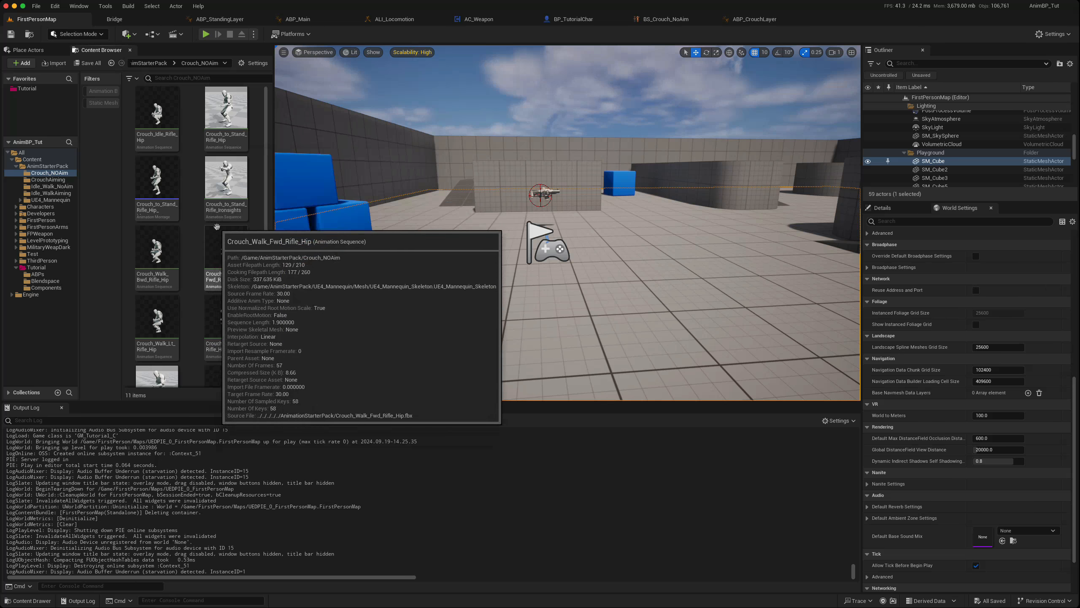
mouse_move(217, 212)
double_click(158, 188)
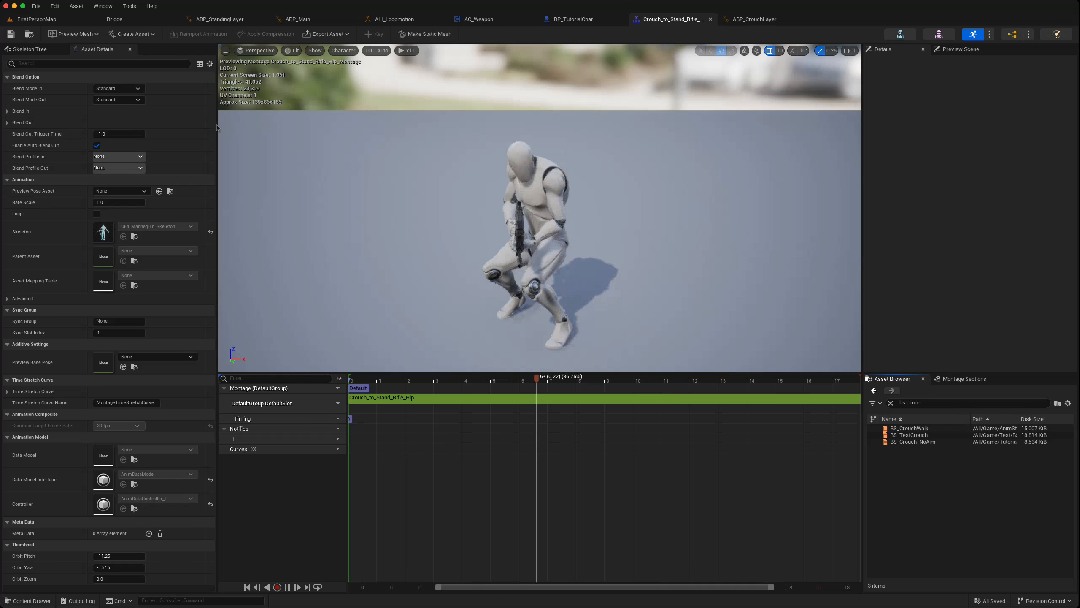
Open Stand_to_Crouch_Rifle_Hip_Montage from the Crouch_NOAim folder to preview the crouching-down transition.
left_click(54, 21)
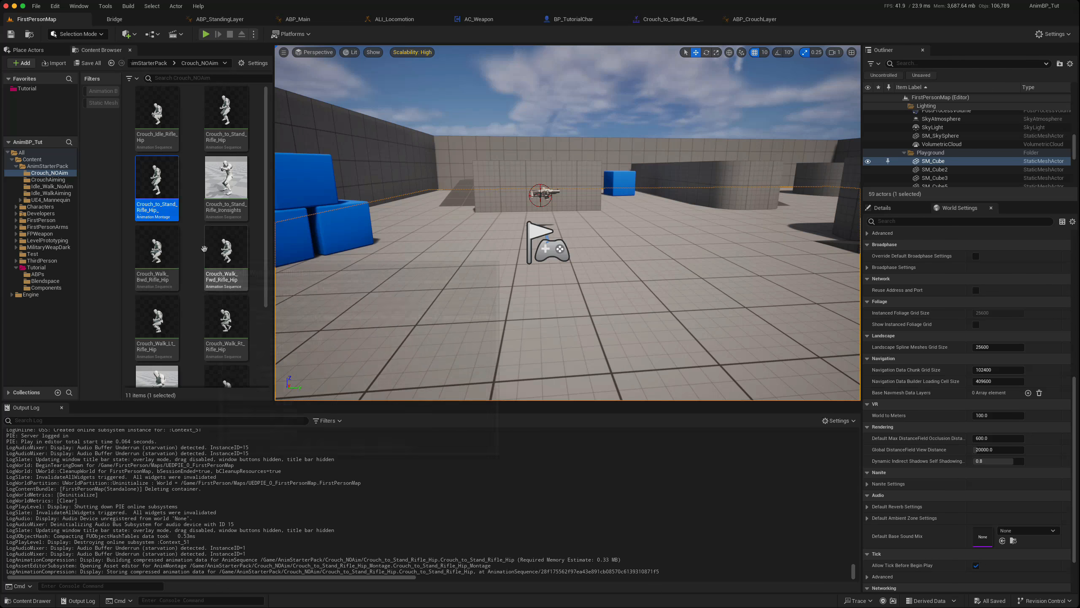
scroll(190, 261, "down", 3)
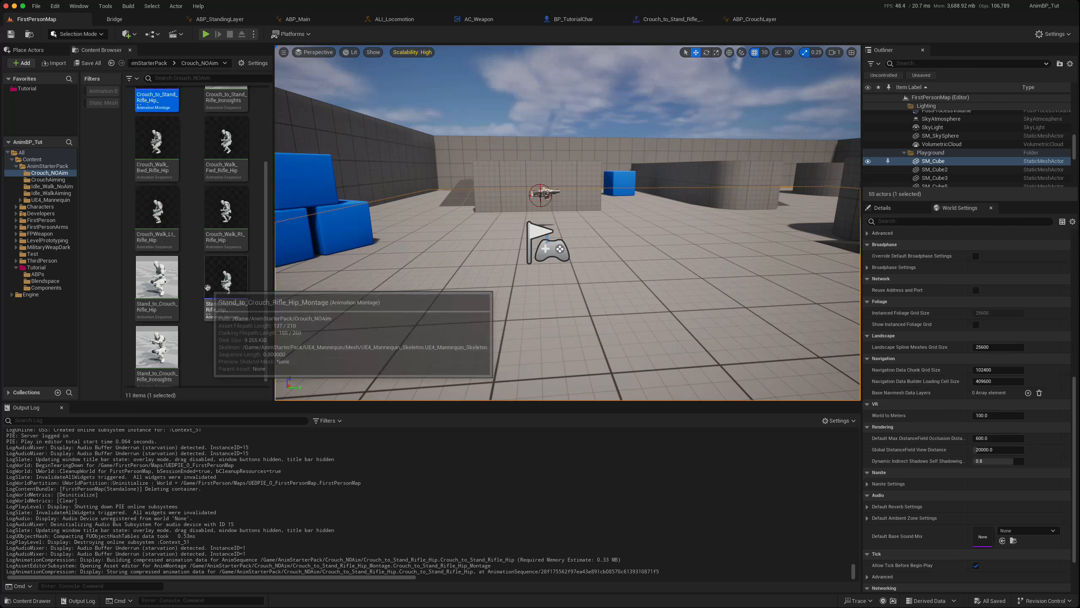
double_click(226, 283)
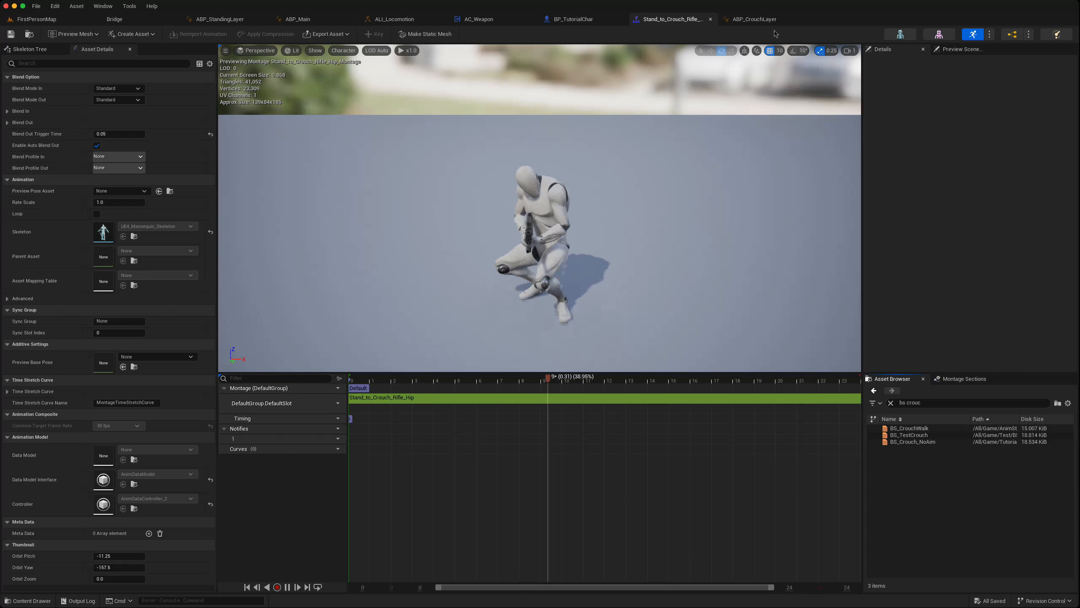
Add a state machine named Crouch_NoAim_SM to the Walk layer graph of ABP_CrouchLayer.
left_click(754, 19)
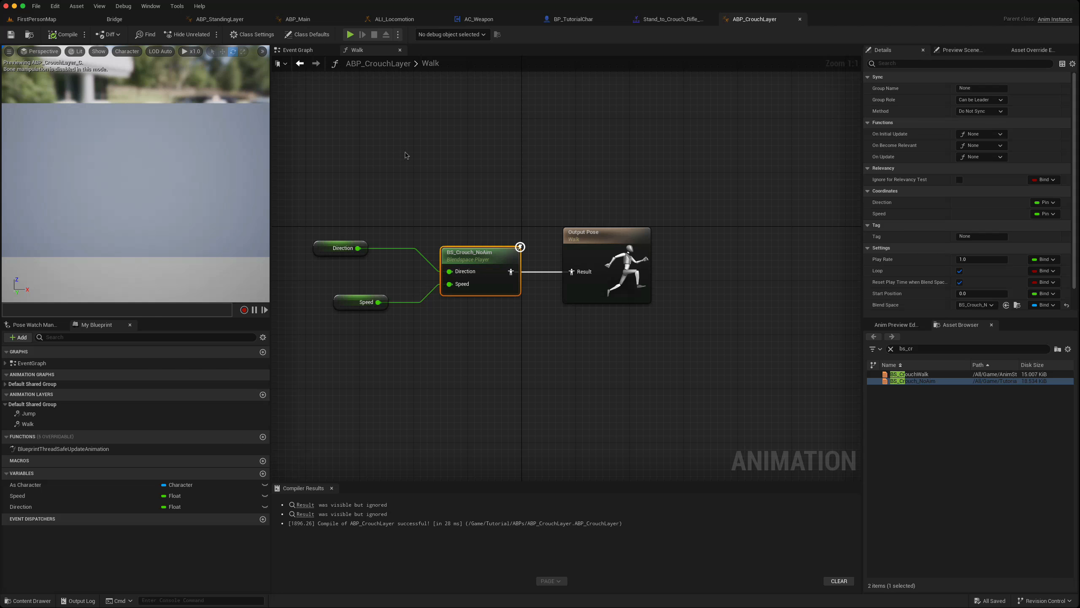
right_click(386, 163)
type("stat")
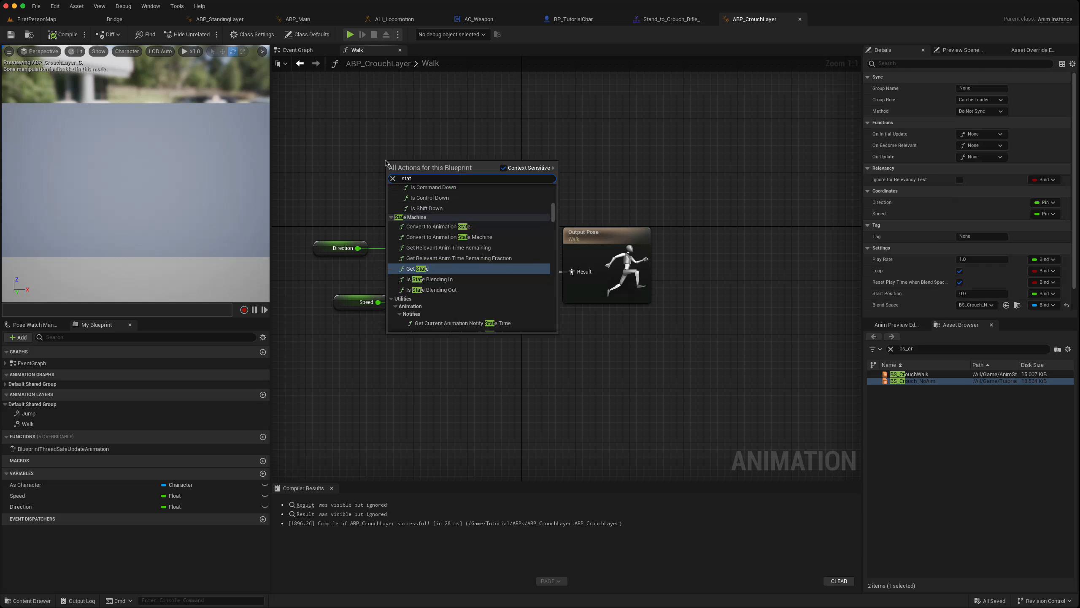
type(" mac")
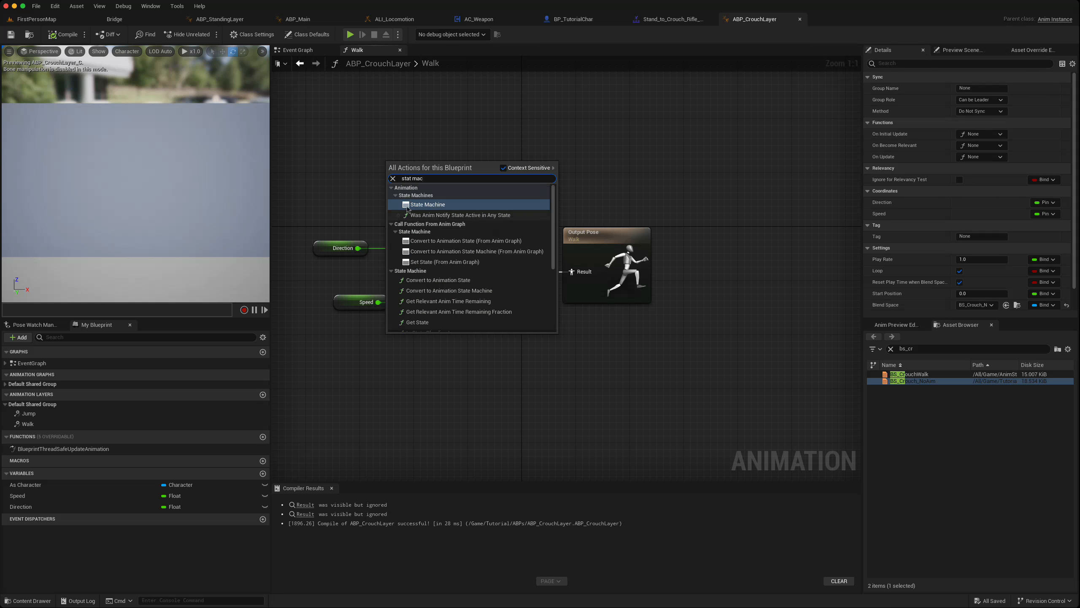
left_click(428, 204)
type("C")
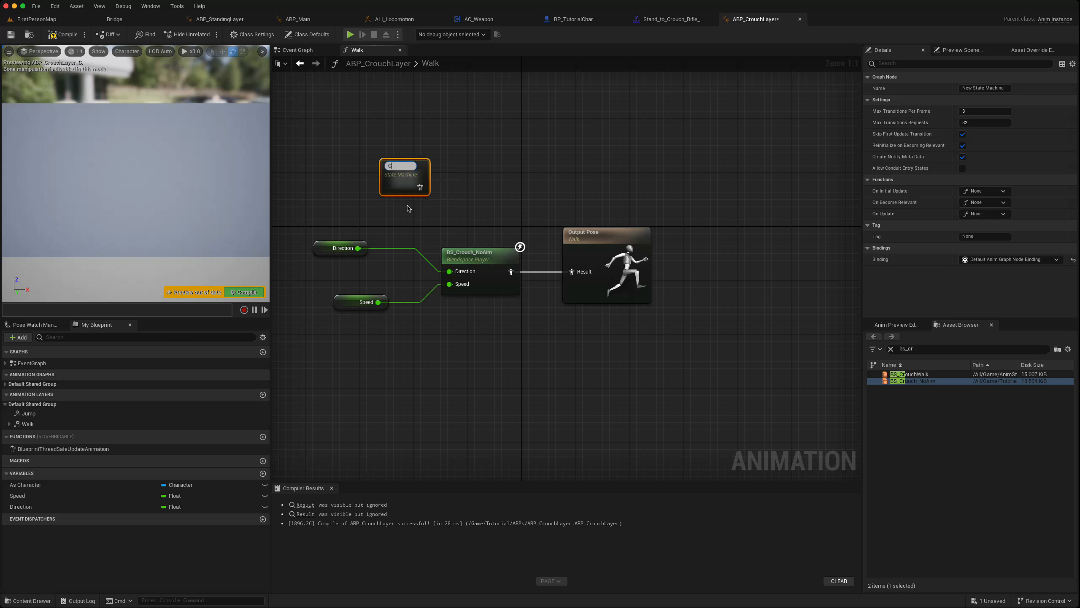
type("rouch_SM")
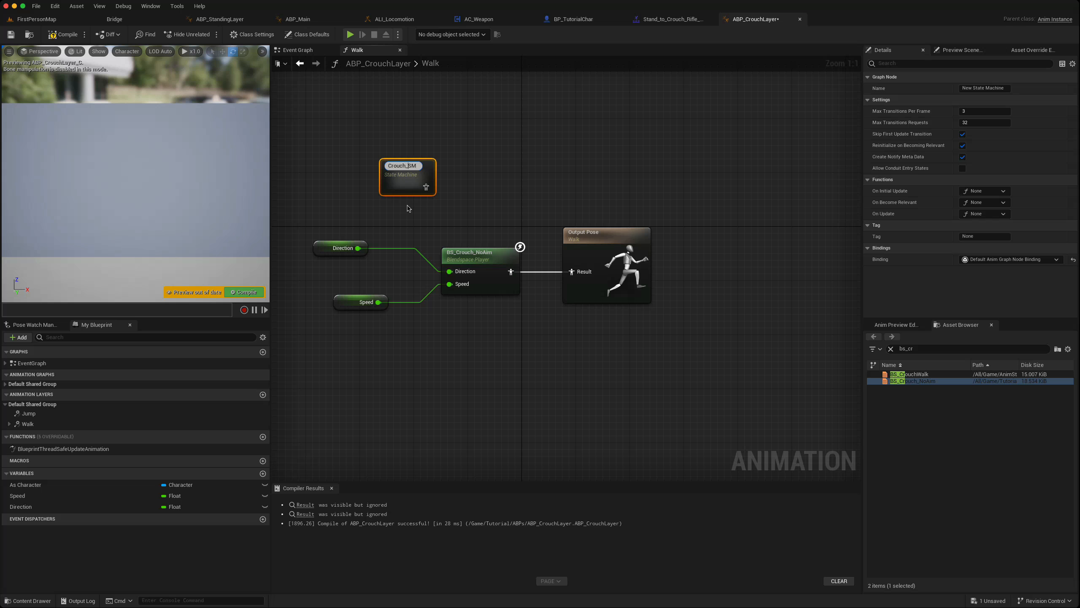
key("Left")
key("Left")
type("NoAim")
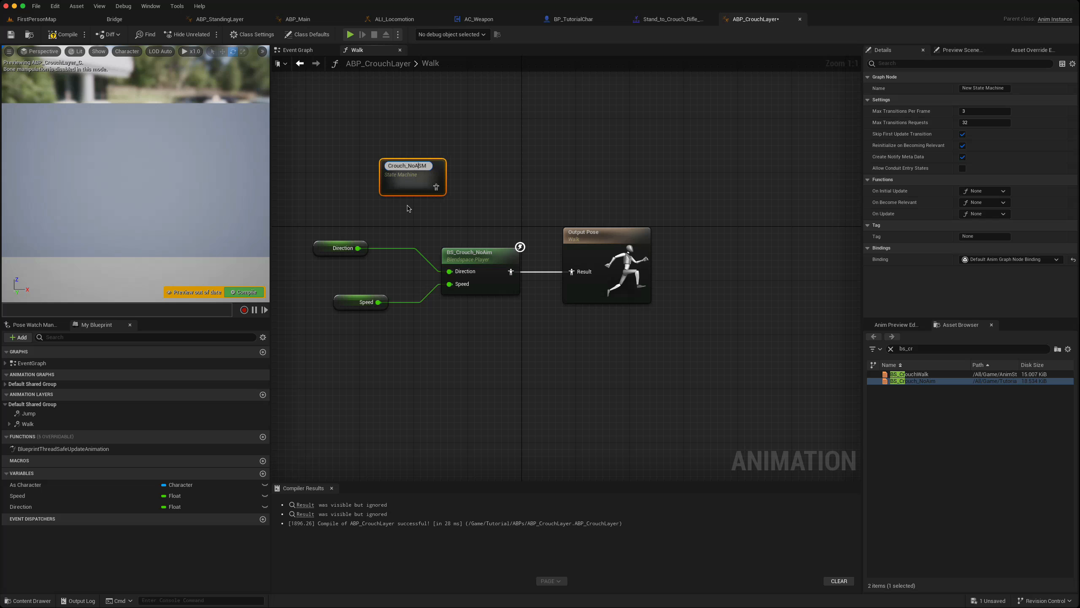
type("_")
key("Return")
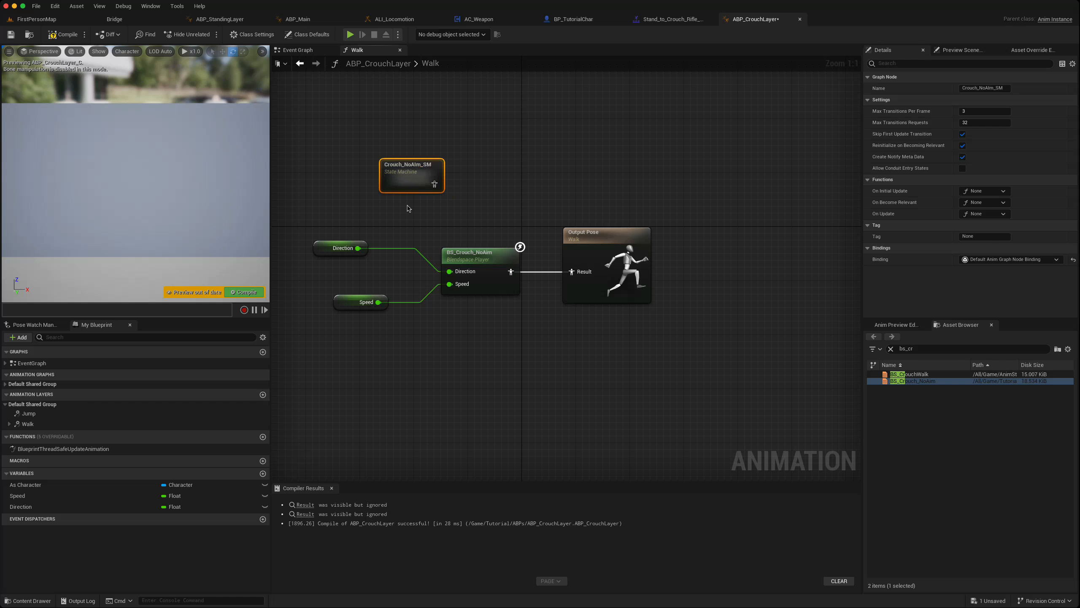
Copy the Direction, Speed and BS_Crouch_NoAim nodes, and add a state named Enter connected from Entry inside Crouch_NoAim_SM.
left_click_drag(335, 229, 473, 317)
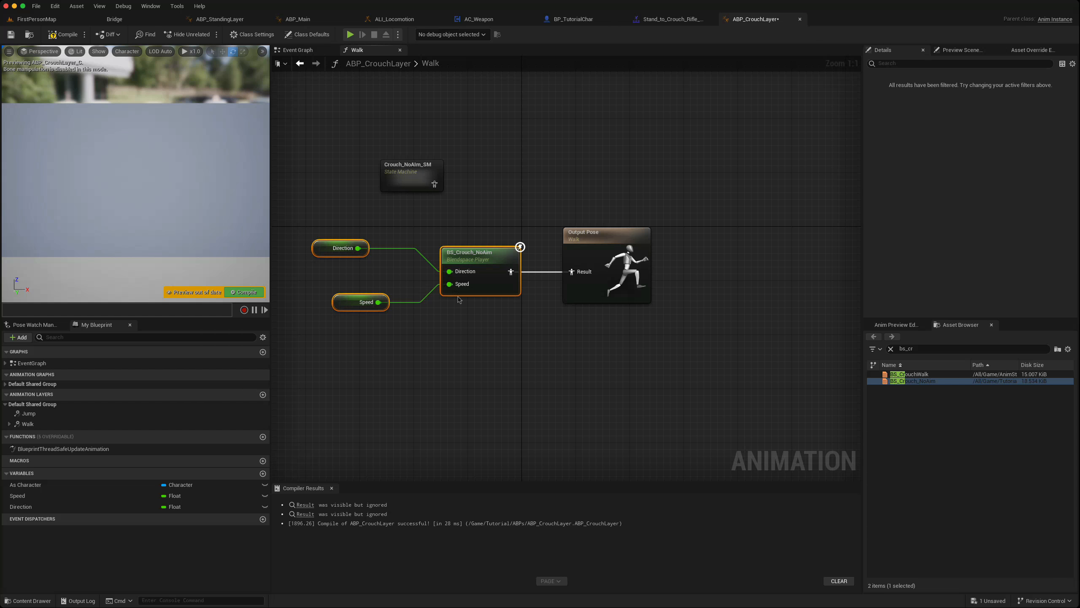
double_click(422, 175)
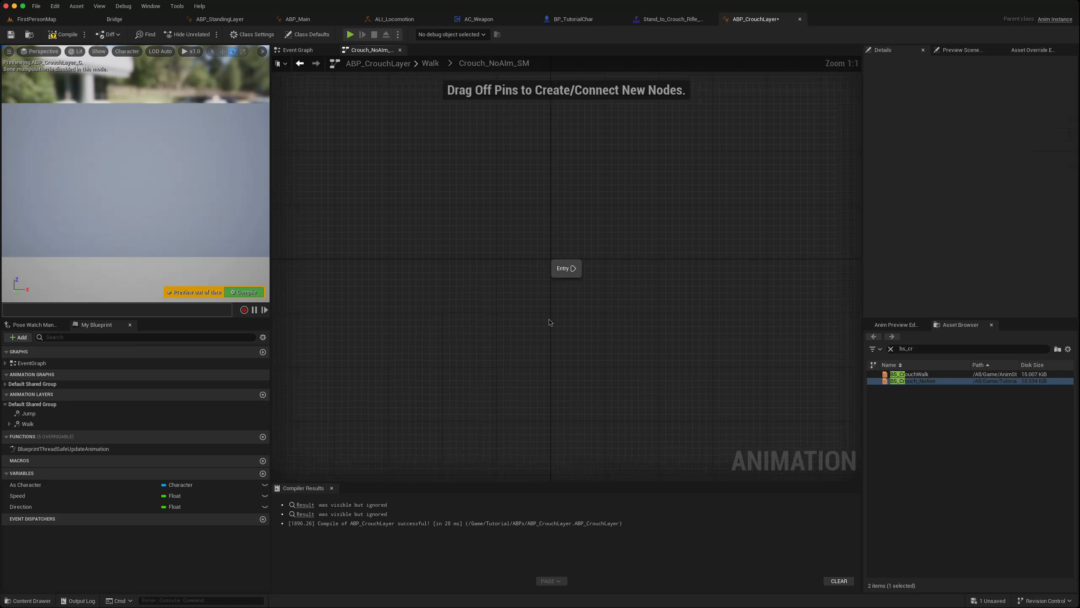
left_click_drag(453, 257, 529, 260)
type("state")
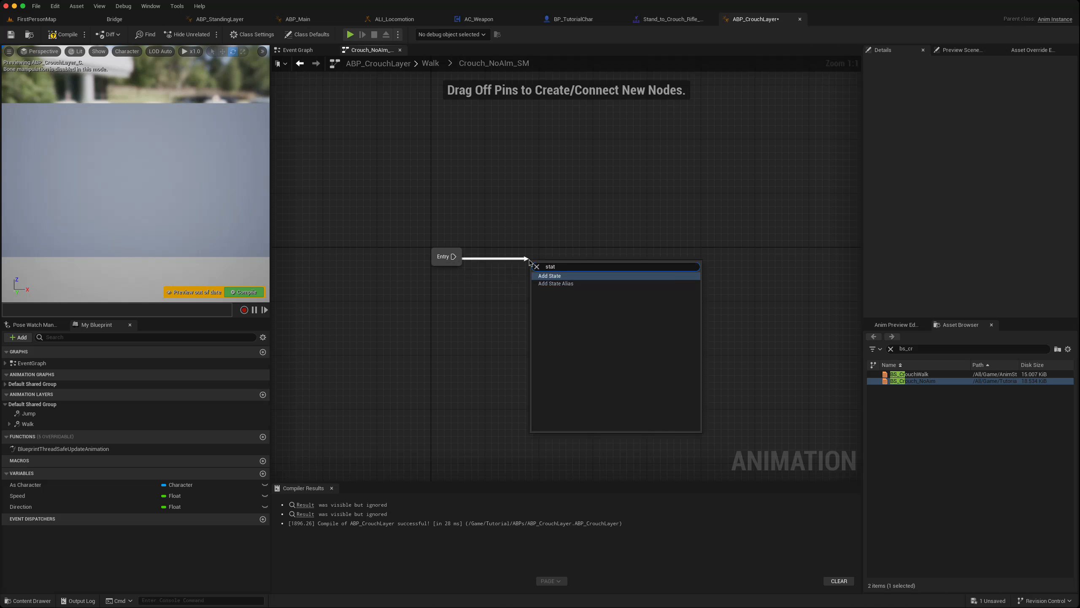
key("Return")
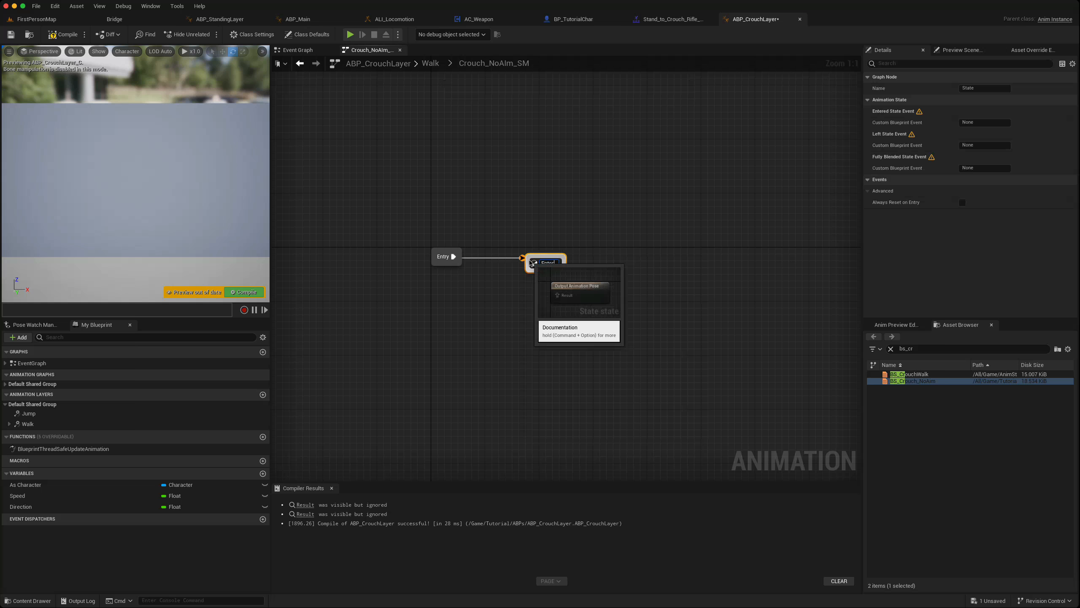
left_click(579, 273)
Add a second state named CrouchLoco with a transition leading to it from the Enter state.
left_click_drag(569, 267, 638, 265)
type("stat")
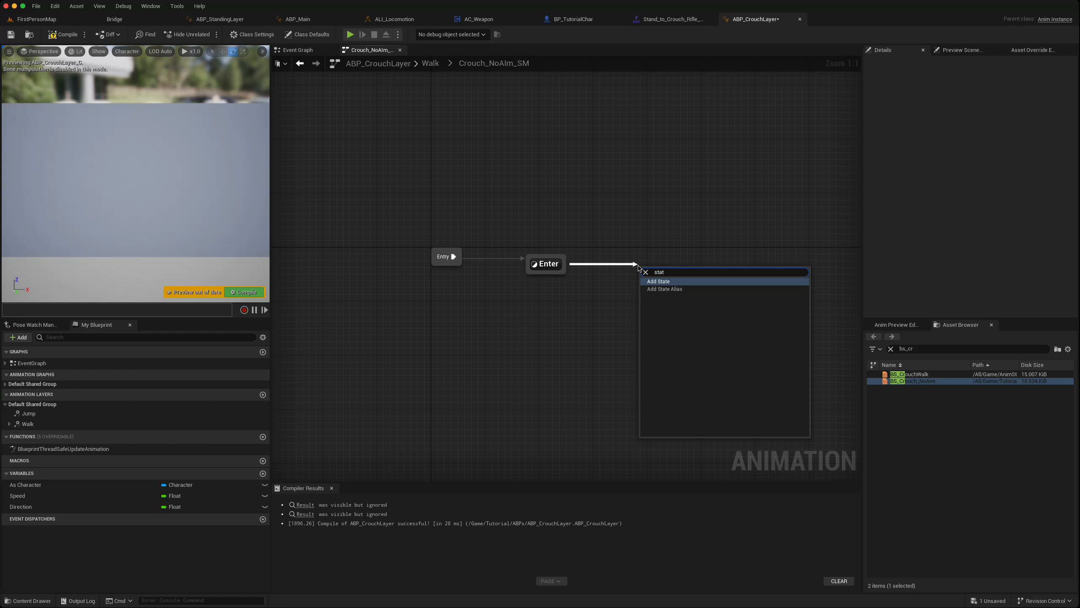
left_click(659, 282)
type("CrouchState")
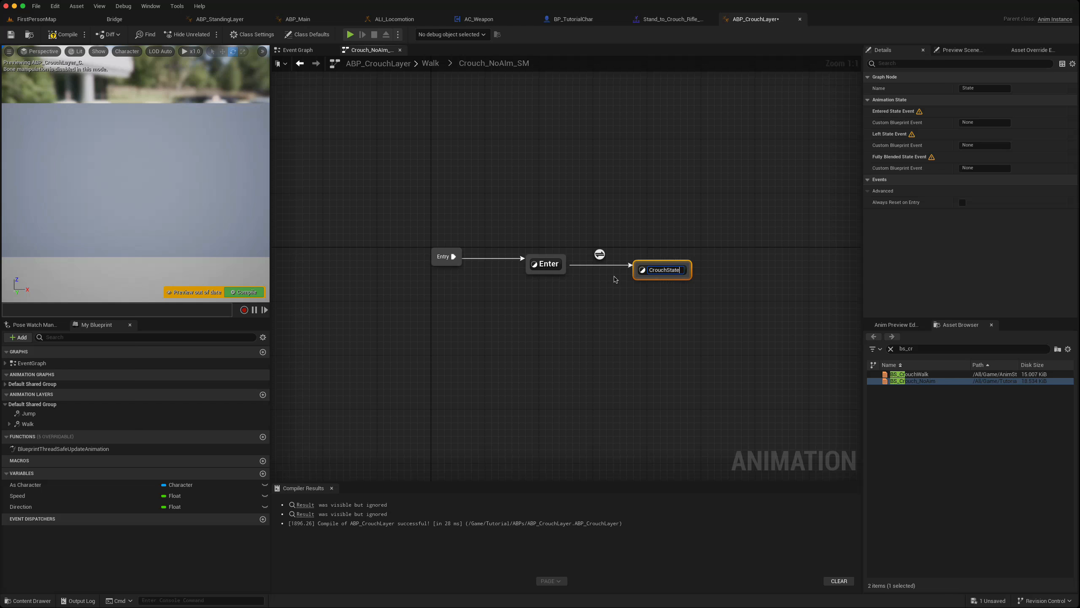
key("BackSpace")
key("BackSpace")
key("BackSpace")
key("BackSpace")
key("BackSpace")
type("Loco")
key("Return")
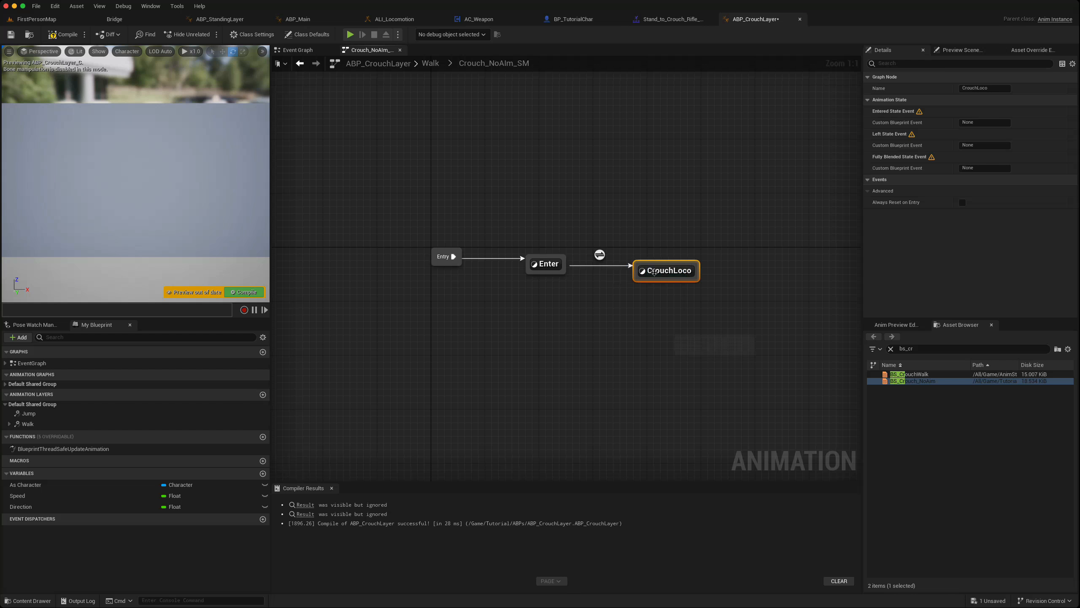
Paste the copied BS_Crouch_NoAim, Direction and Speed nodes into the CrouchLoco state and connect the blend space to Output Animation Pose.
double_click(654, 273)
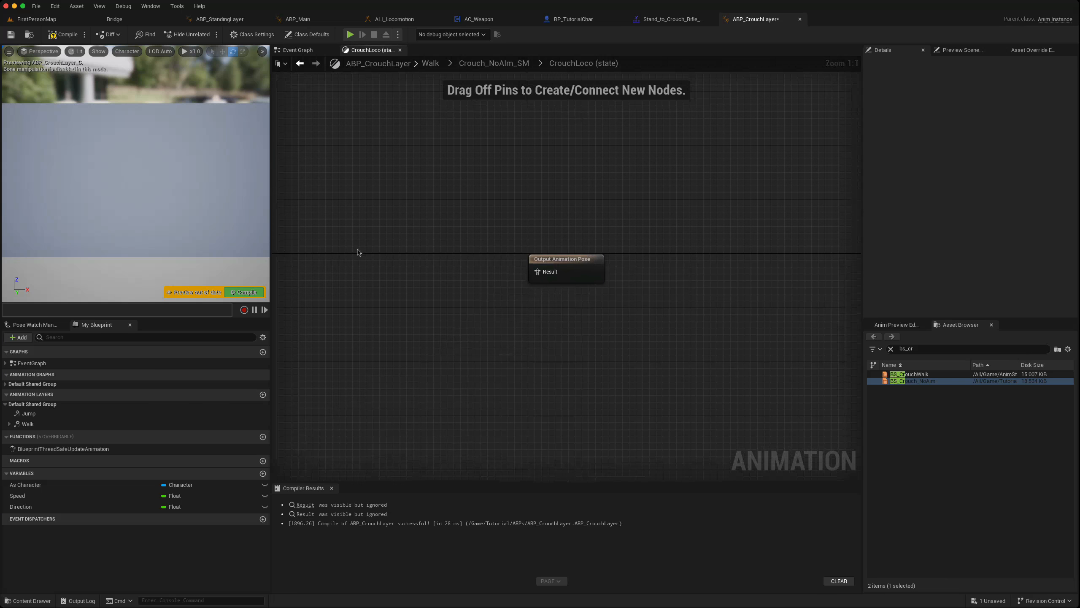
right_click_drag(357, 251, 382, 256)
key("super+v")
left_click_drag(510, 262, 571, 276)
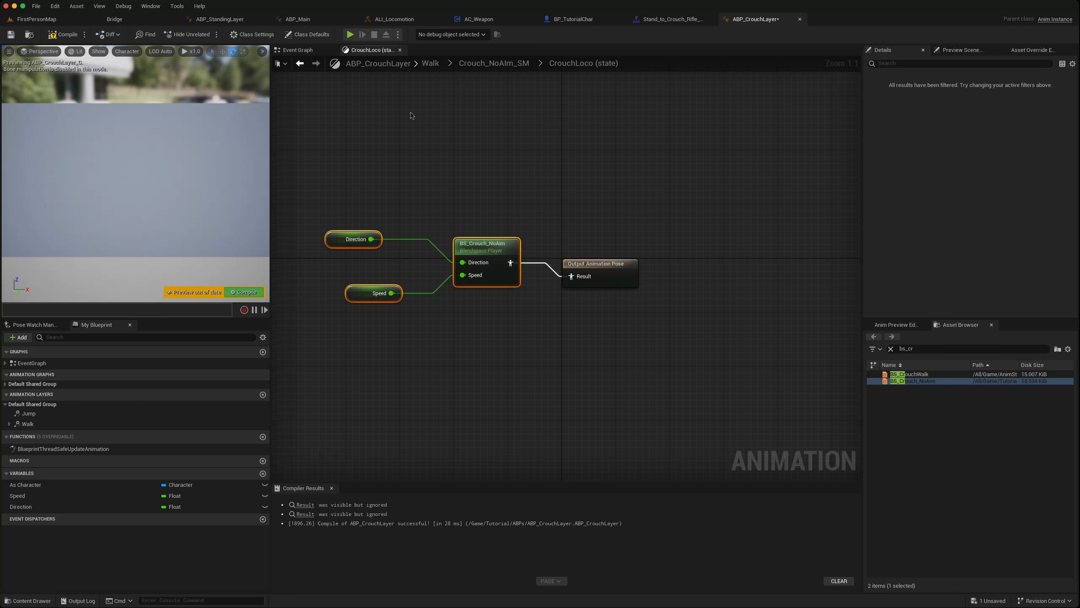
left_click(301, 64)
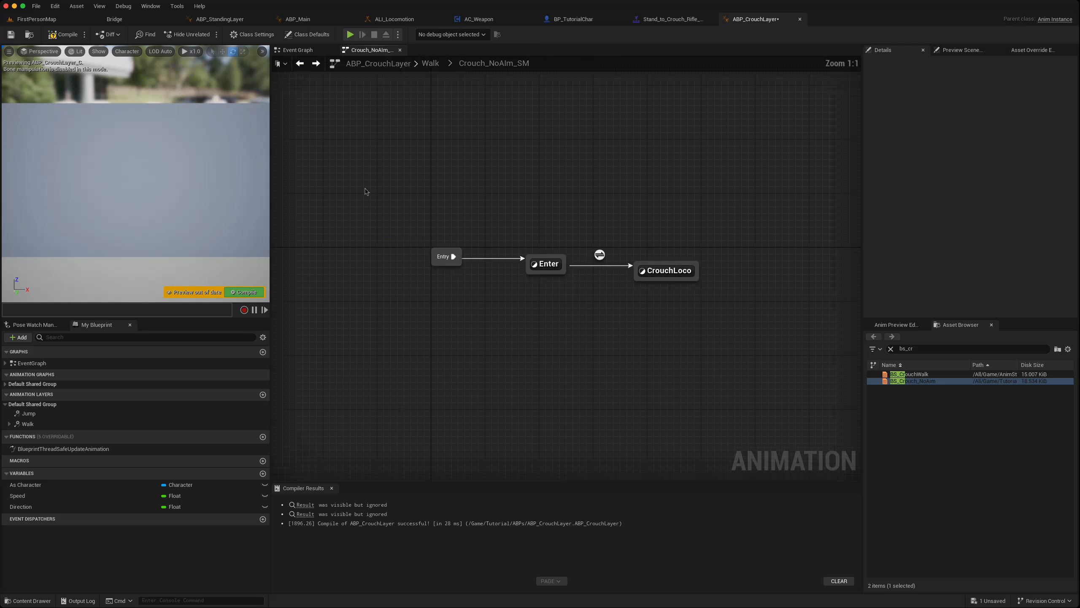
Place the Stand_to_Crouch_Rifle_Hip sequence in the Enter state and connect it to Output Animation Pose.
double_click(550, 264)
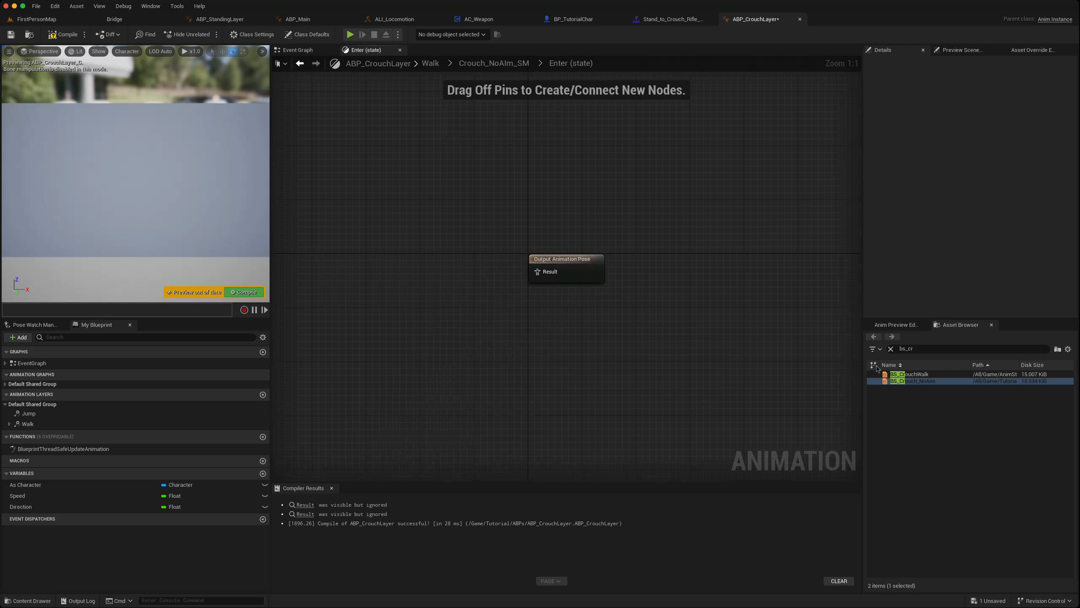
left_click(919, 349)
type("stand to c")
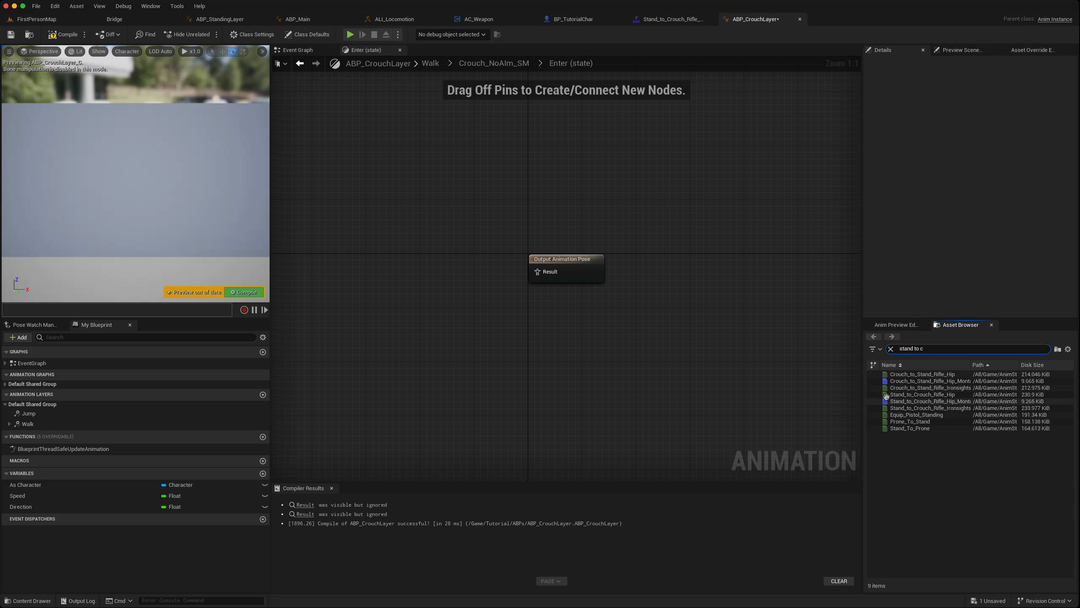
left_click_drag(886, 395, 337, 235)
left_click_drag(408, 264, 539, 273)
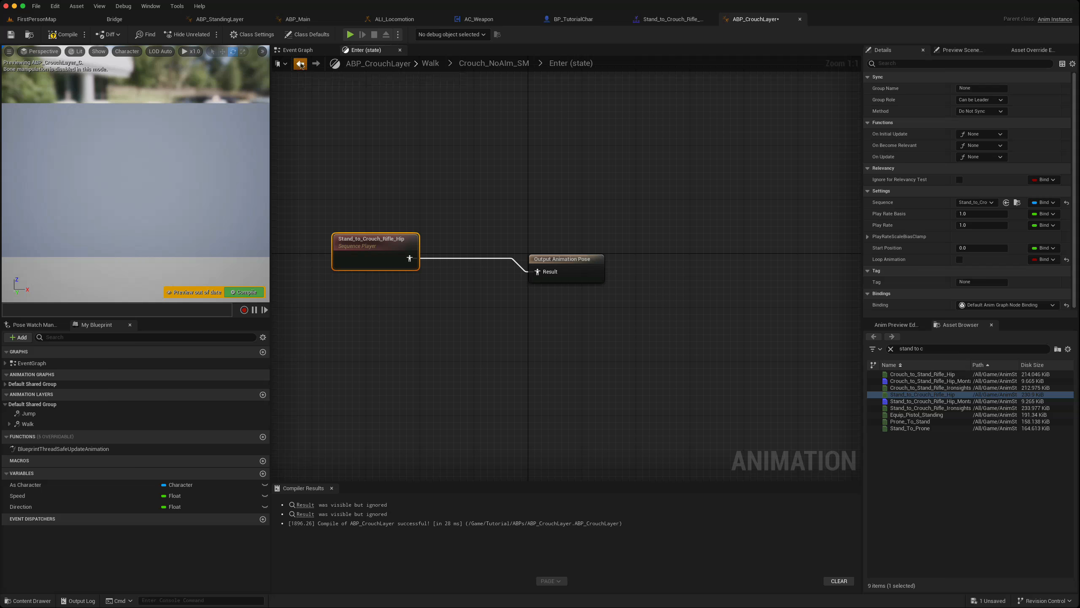
left_click(300, 62)
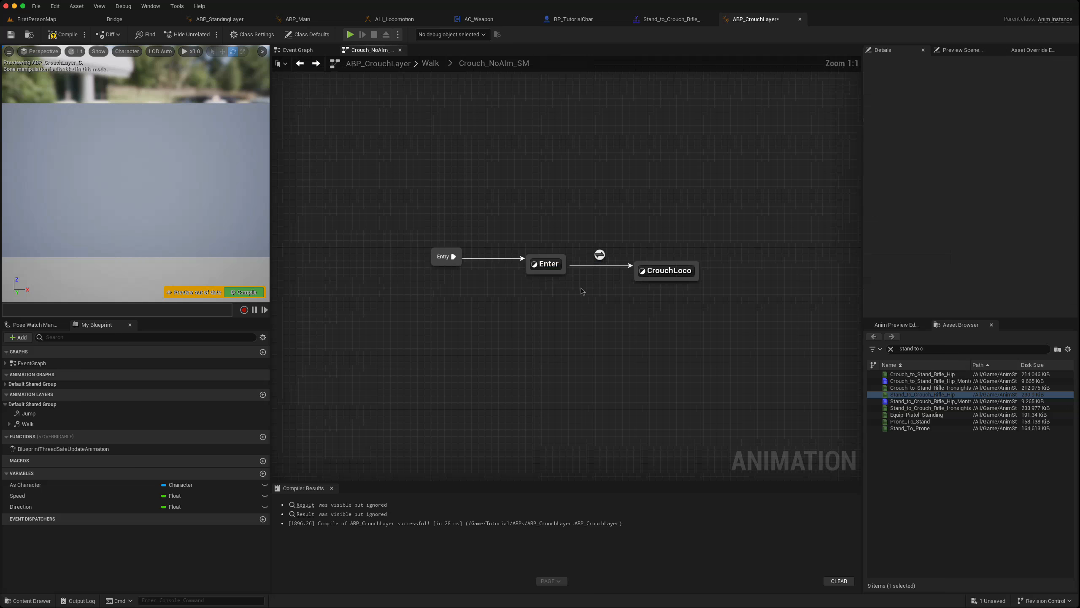
Enable the automatic rule based on the sequence player for the Enter-to-CrouchLoco transition and compile.
left_click(599, 254)
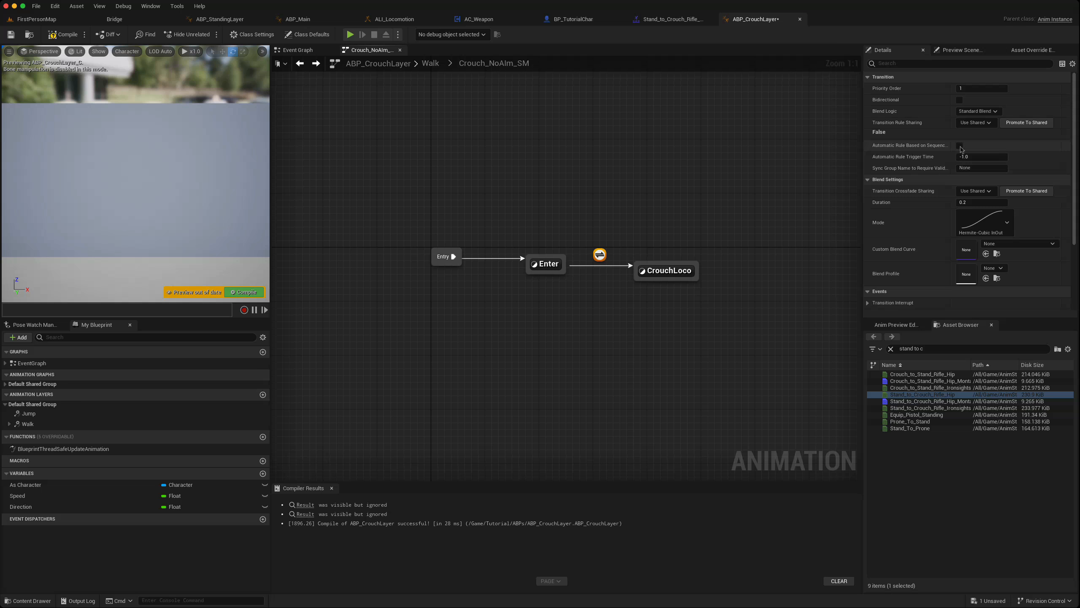
left_click(960, 147)
left_click(244, 292)
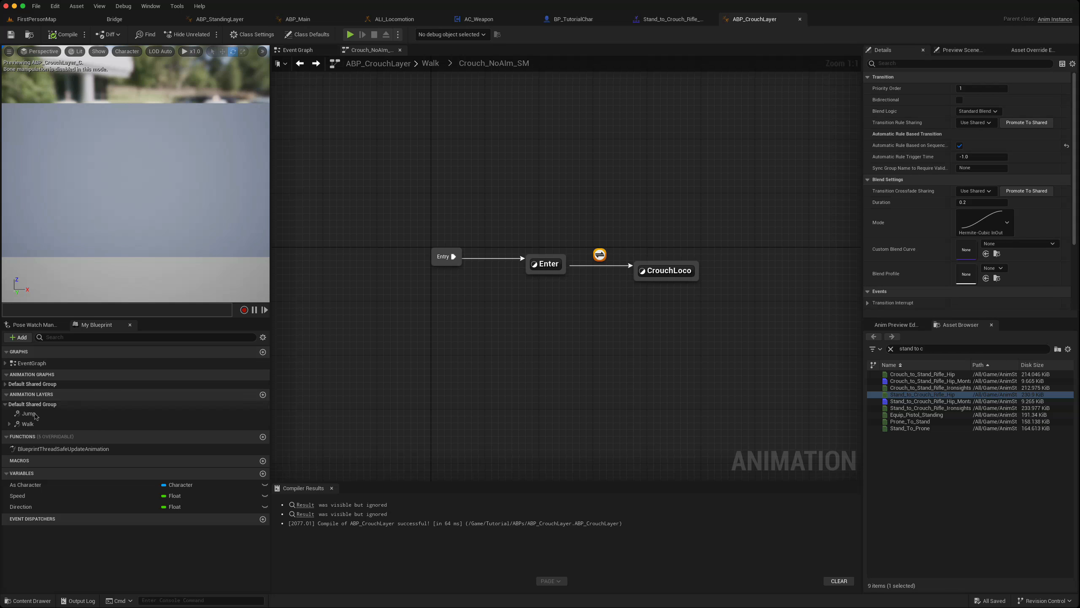
Delete the blend space nodes from the Walk layer graph, connect Crouch_NoAim_SM to Output Pose, and compile.
double_click(29, 424)
left_click_drag(387, 269, 572, 351)
key("Delete")
left_click(498, 219)
left_click_drag(498, 203, 655, 305)
left_click(243, 292)
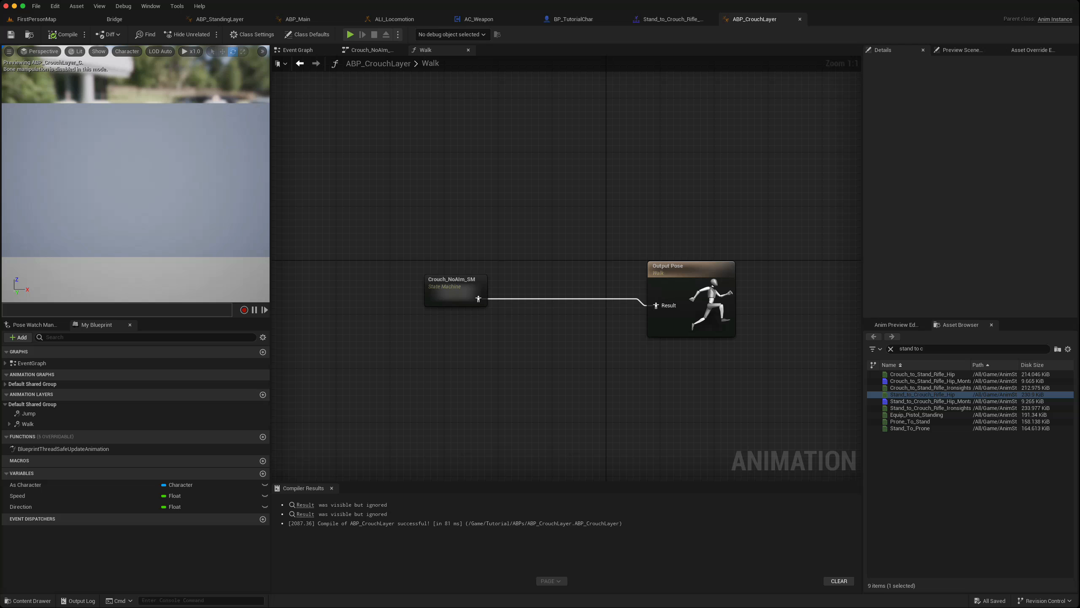
Play FirstPersonMap and check the stand-to-crouch transition by switching layers while standing and moving, ending the session when done.
left_click(37, 20)
key("alt+p")
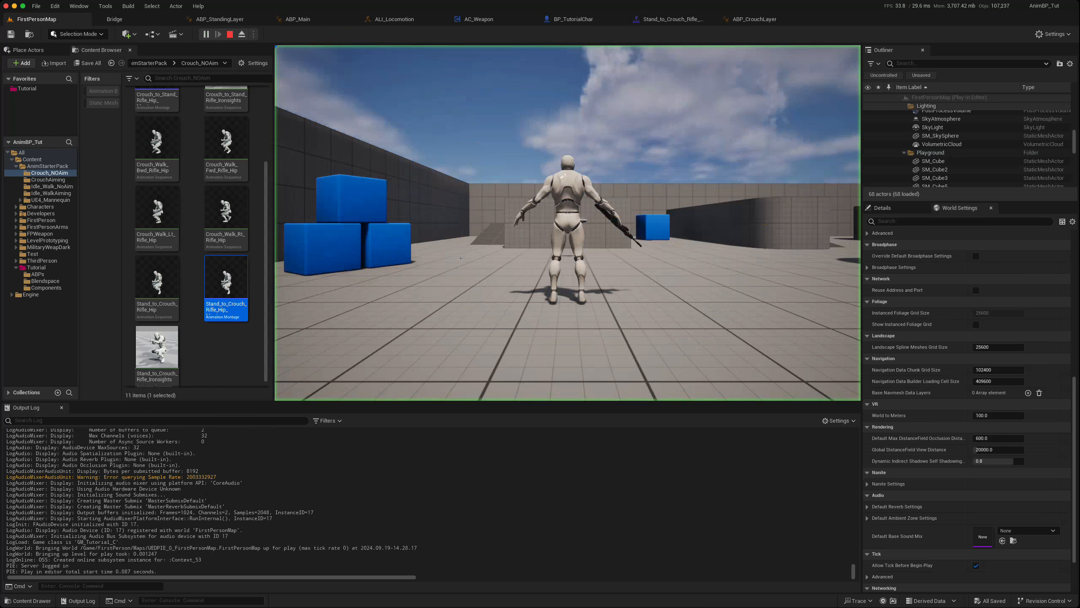
left_click(461, 258)
key("1")
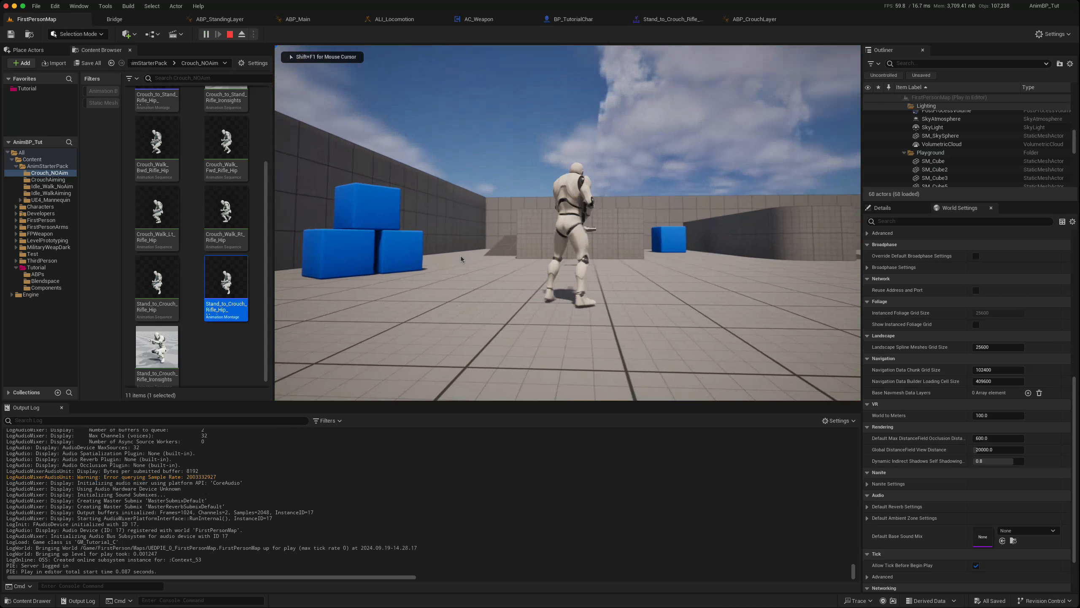
key("d")
key("a")
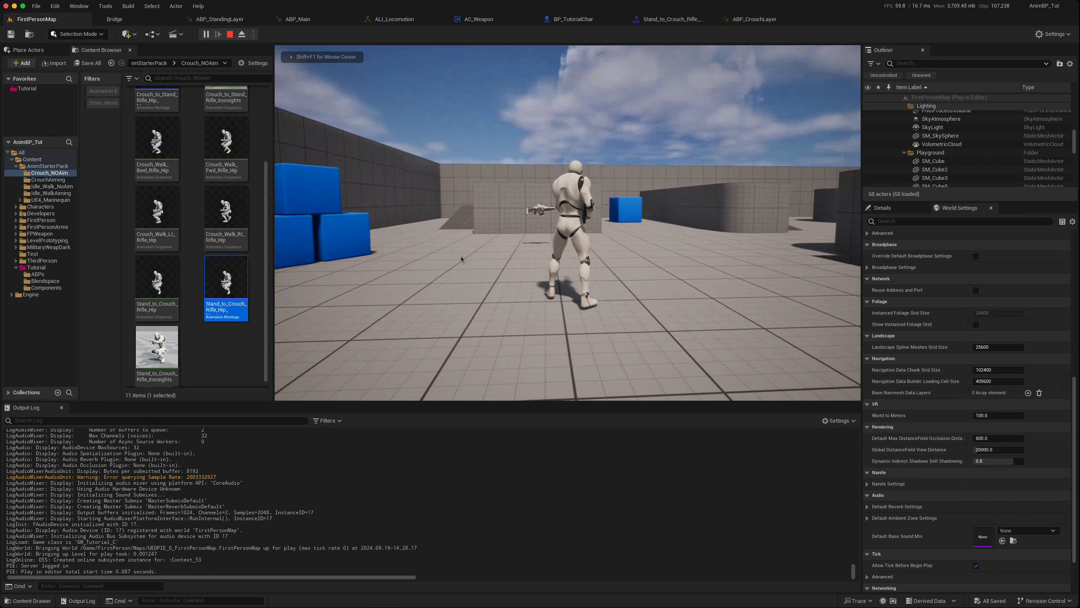
key("c")
key("d")
key("a")
key("d")
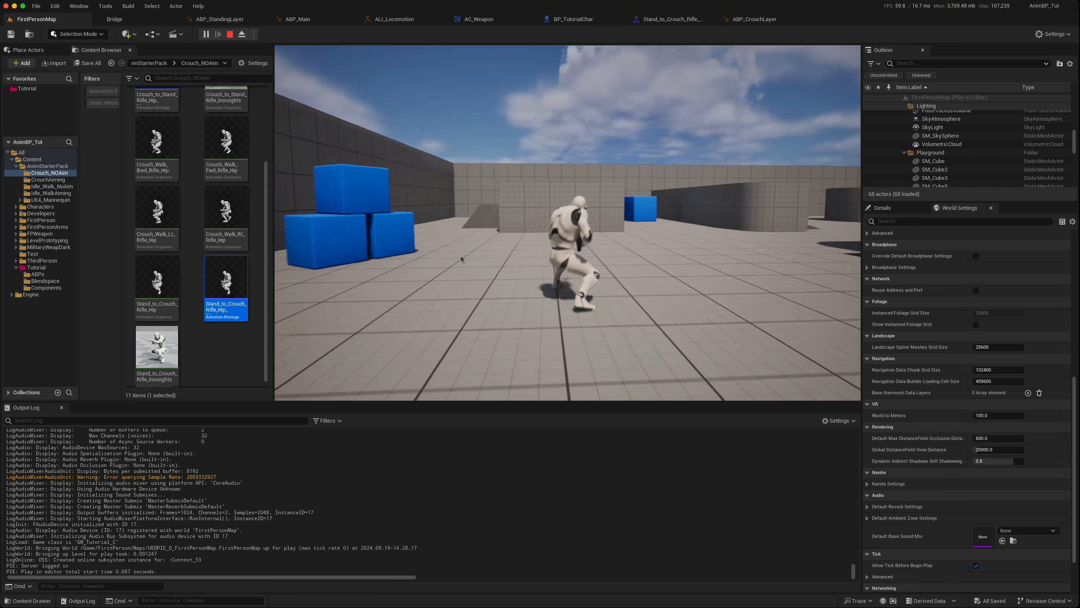
key("a")
key("s")
key("d")
key("a")
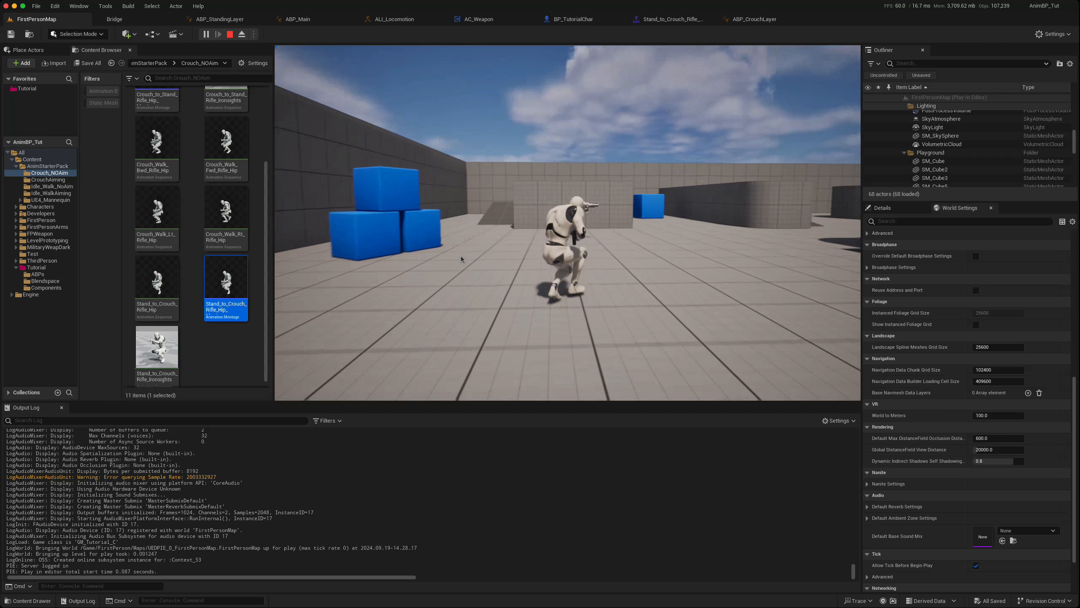
key("c")
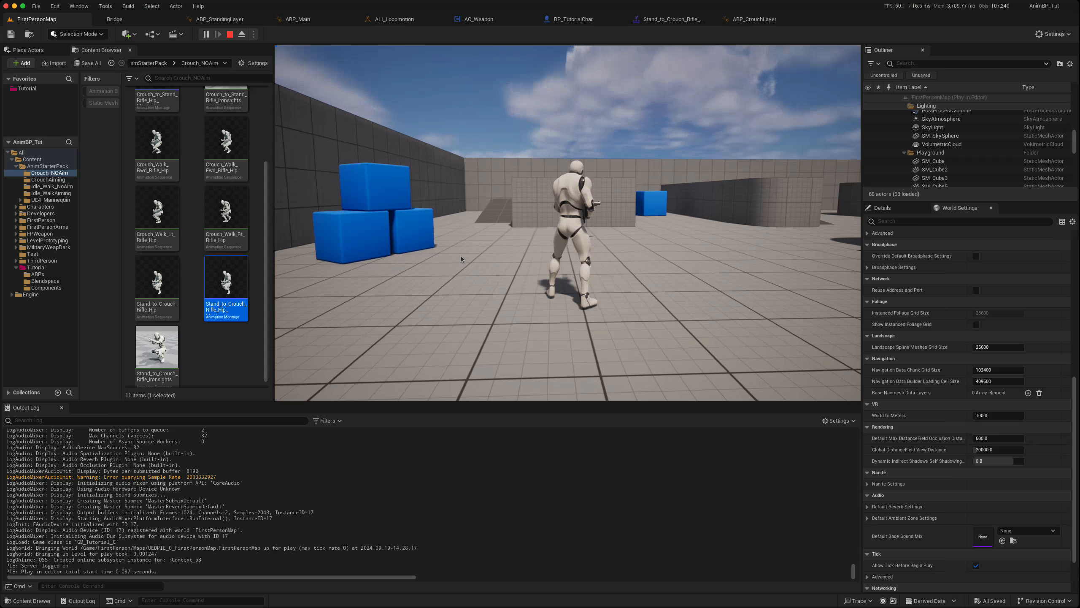
key("Escape")
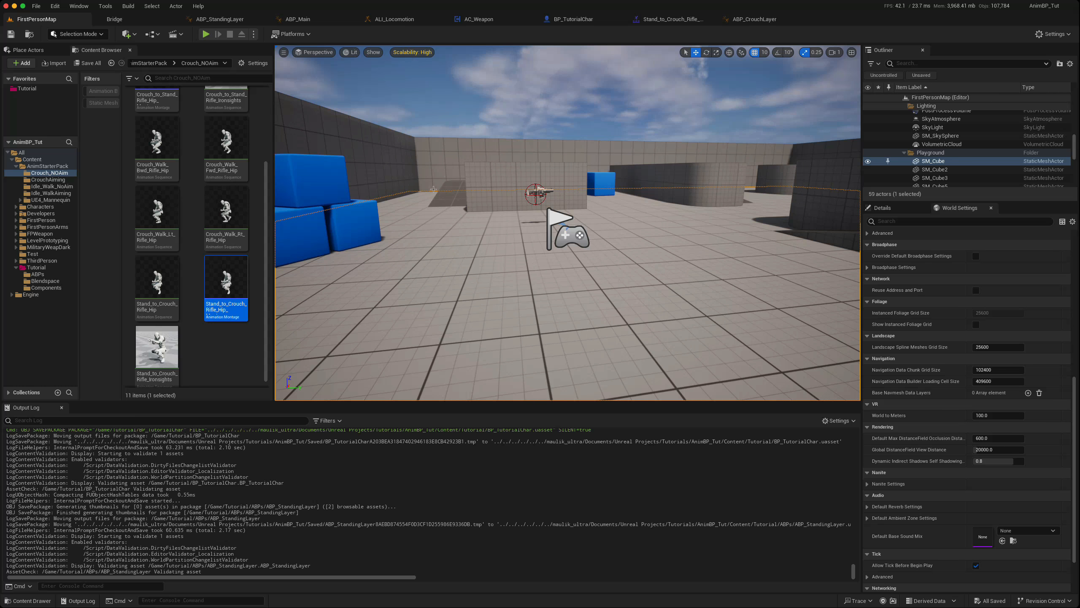
Enable Can Crouch in the movement capabilities of BP_TutorialChar.
scroll(477, 93, "down", 4)
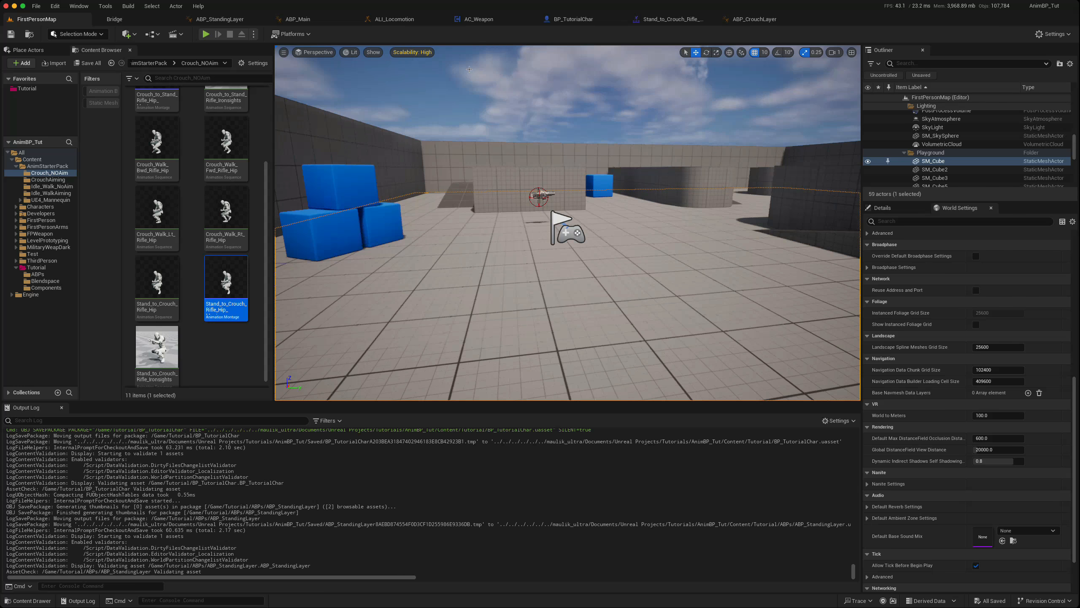
left_click(574, 20)
right_click_drag(620, 354, 591, 332)
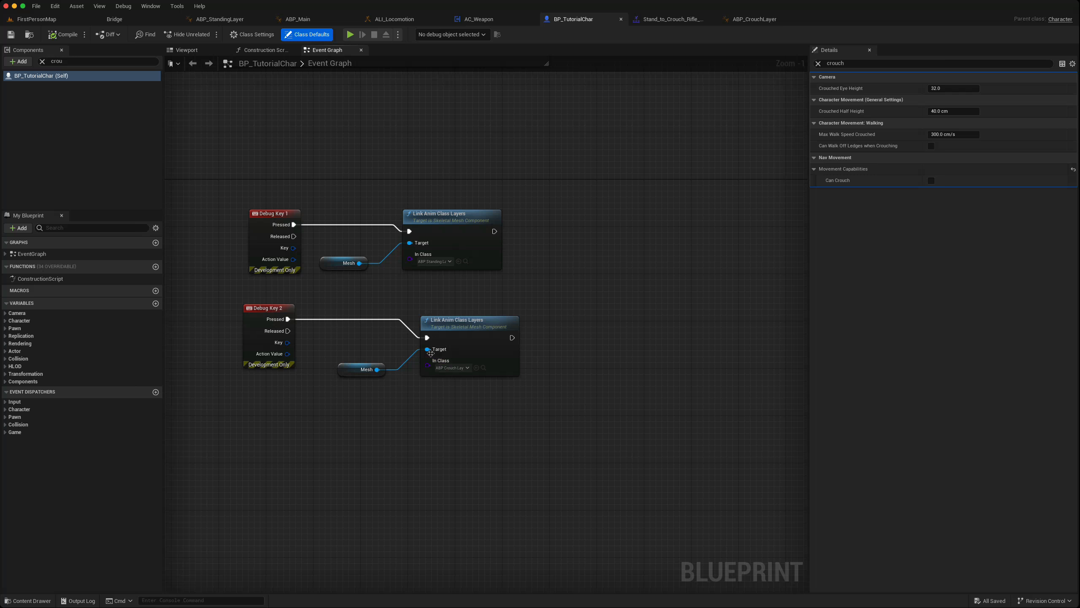
left_click(52, 76)
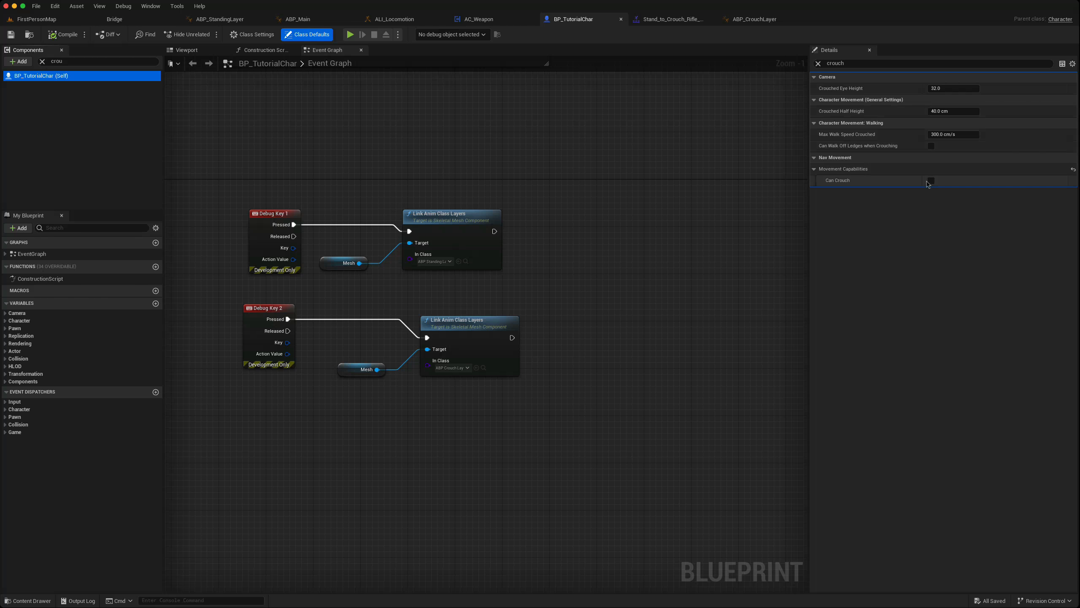
left_click(930, 182)
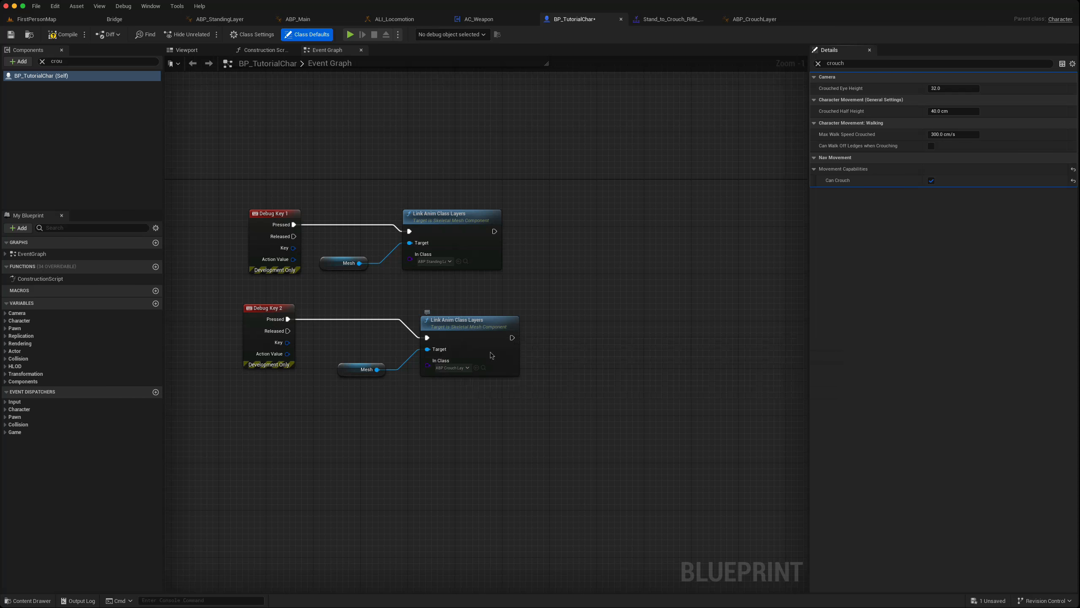
Add a Crouch call after Debug Key 2's Link Anim Class Layers node in BP_TutorialChar and compile.
left_click_drag(512, 337, 576, 335)
type("cro")
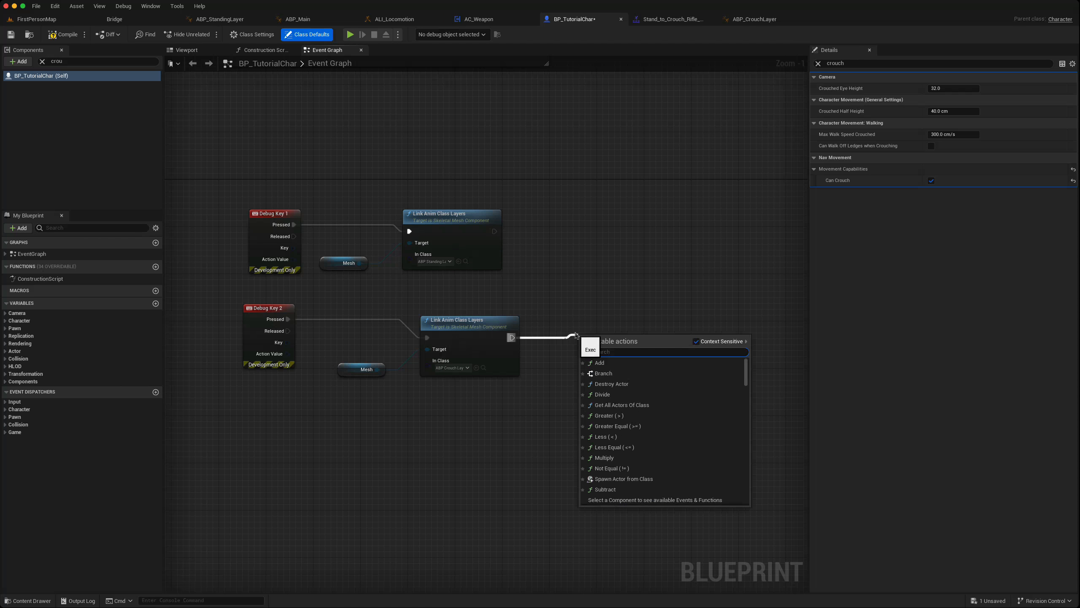
type("uched")
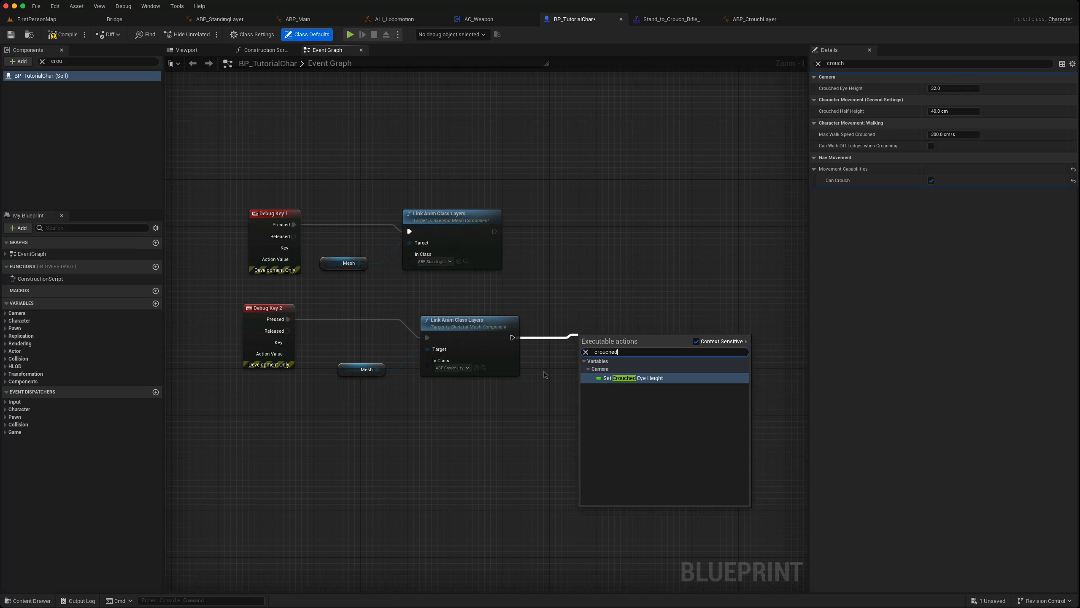
key("BackSpace")
key("BackSpace")
key("BackSpace")
key("BackSpace")
key("BackSpace")
key("BackSpace")
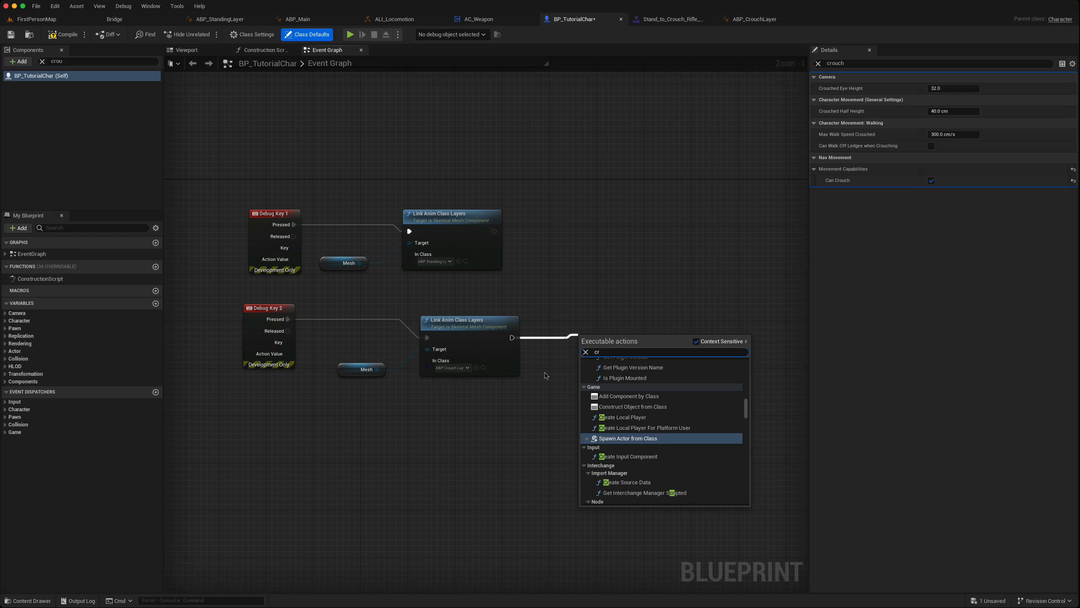
type("ouch")
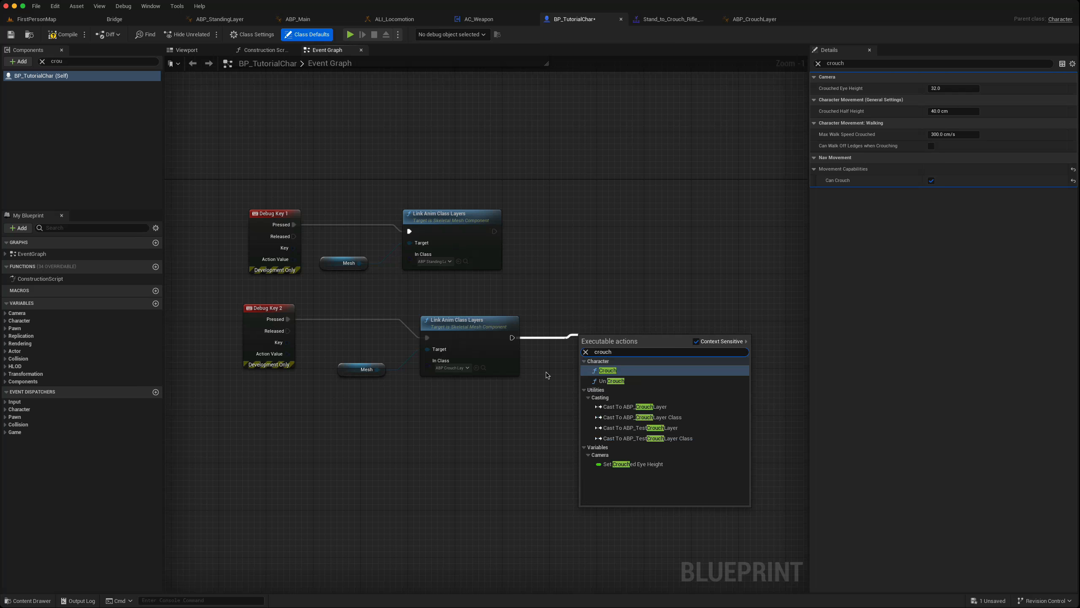
left_click(607, 370)
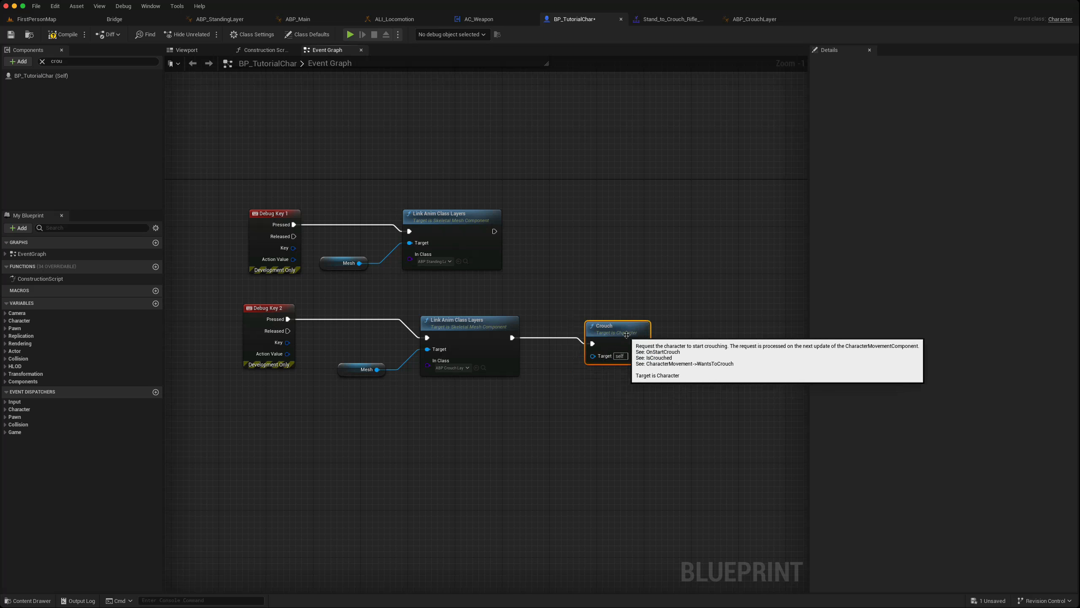
left_click(62, 34)
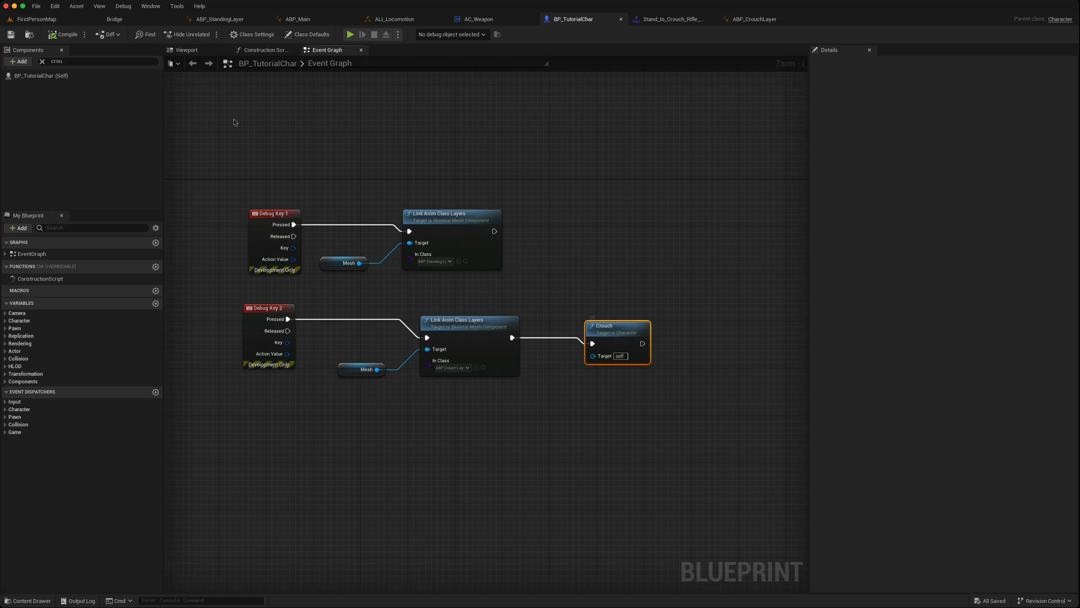
Turn off Hidden in Game for the Capsule Component of BP_TutorialChar.
left_click(191, 51)
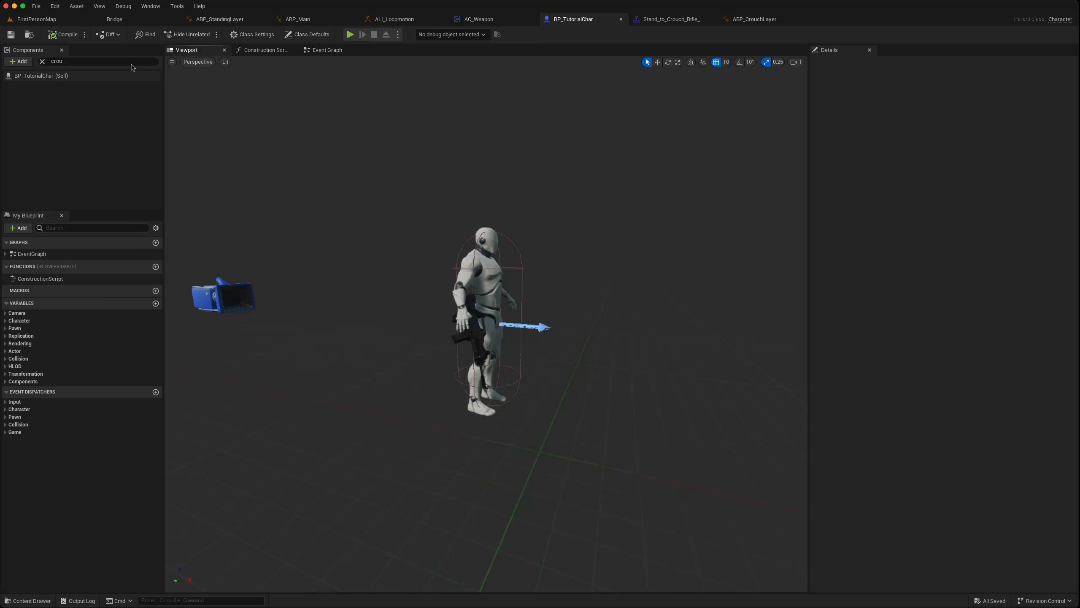
left_click(43, 75)
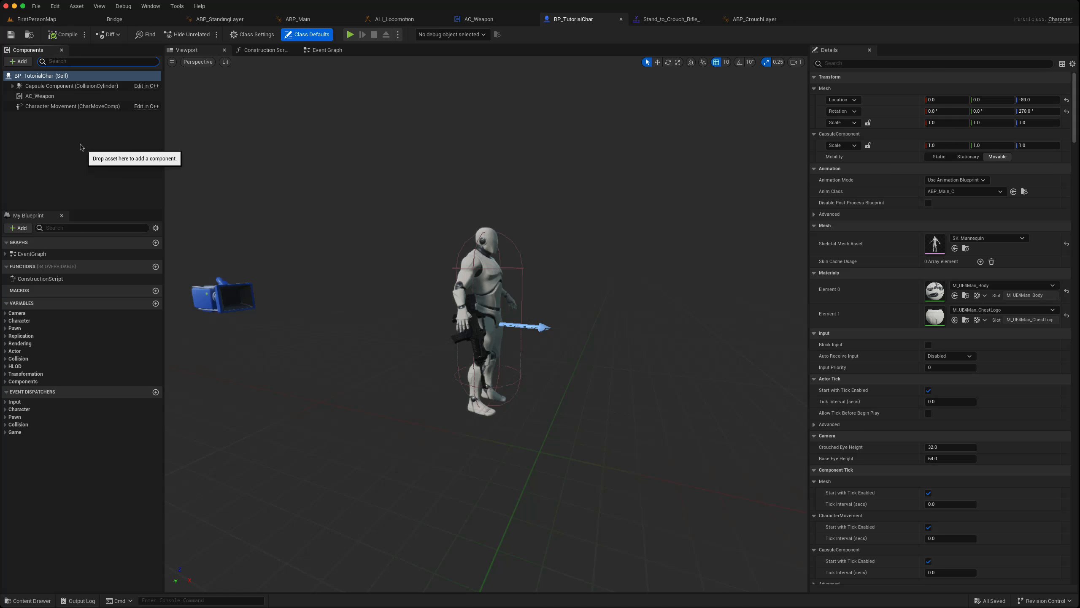
left_click(58, 87)
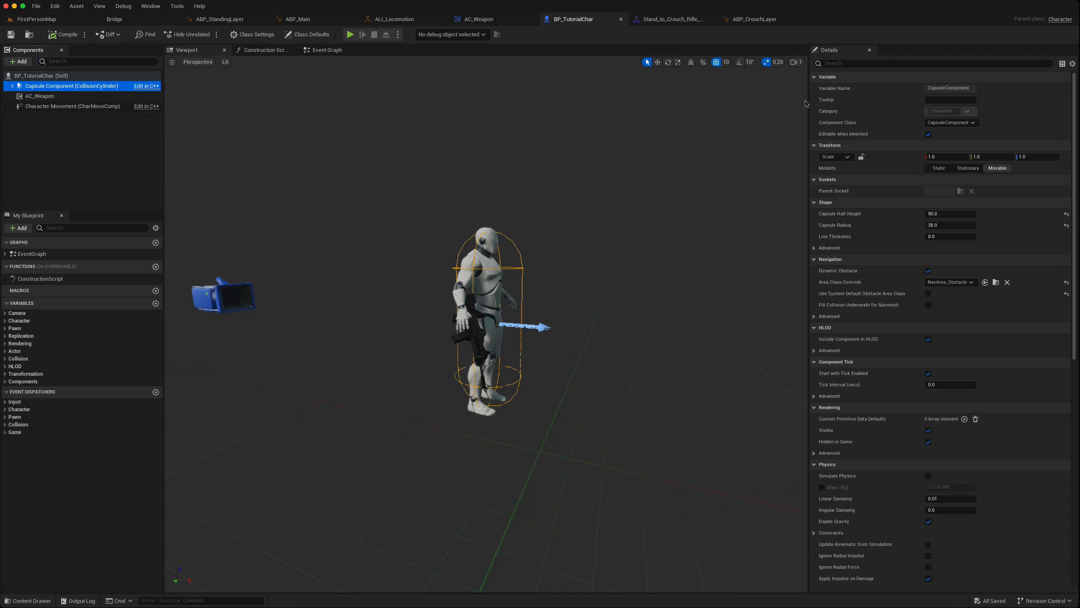
left_click(836, 64)
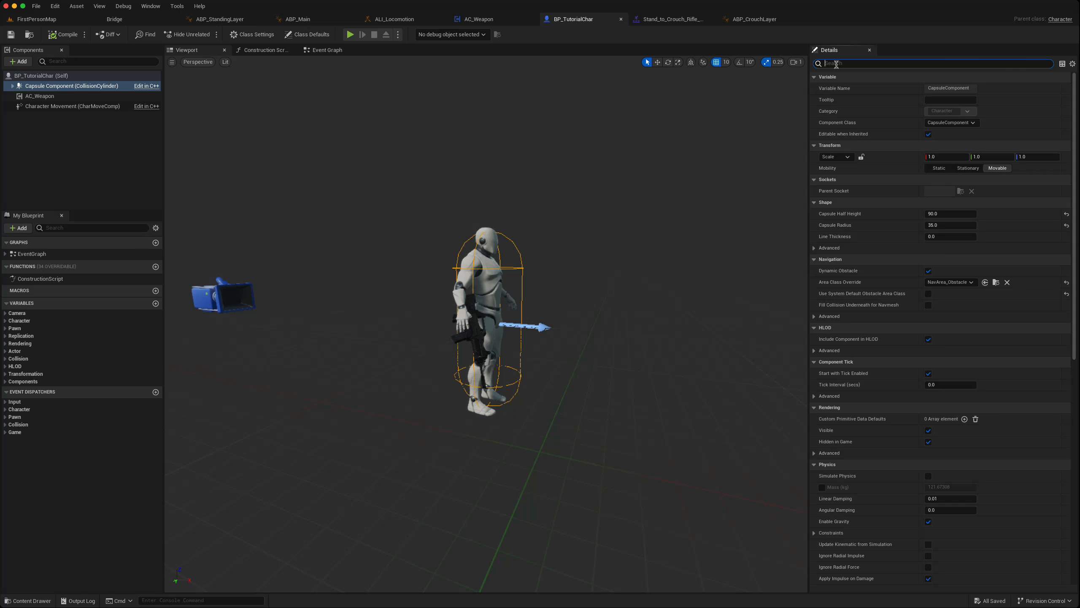
type("hidd")
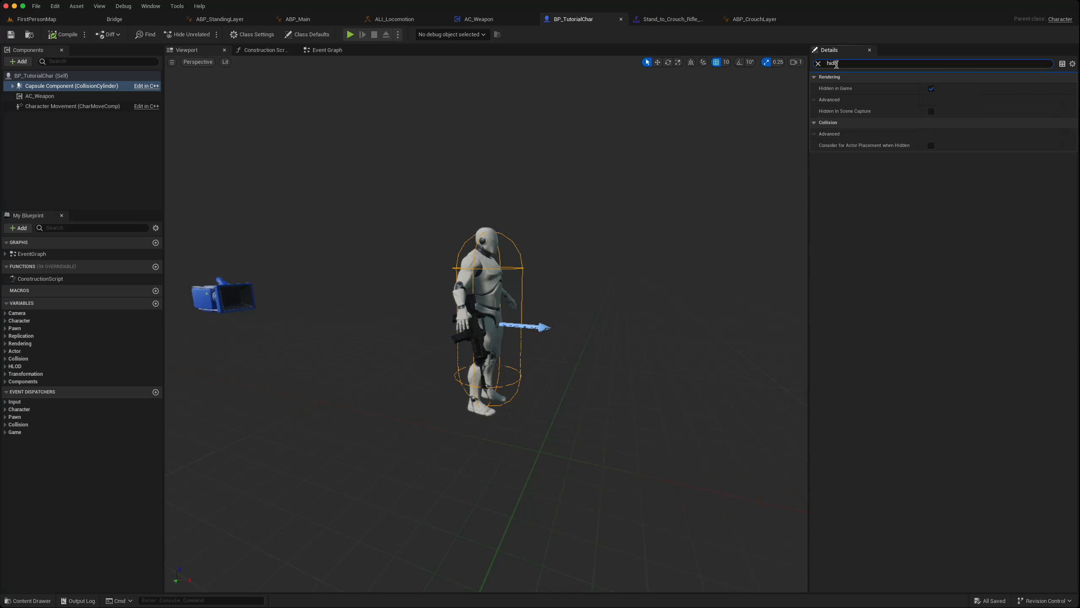
left_click(931, 89)
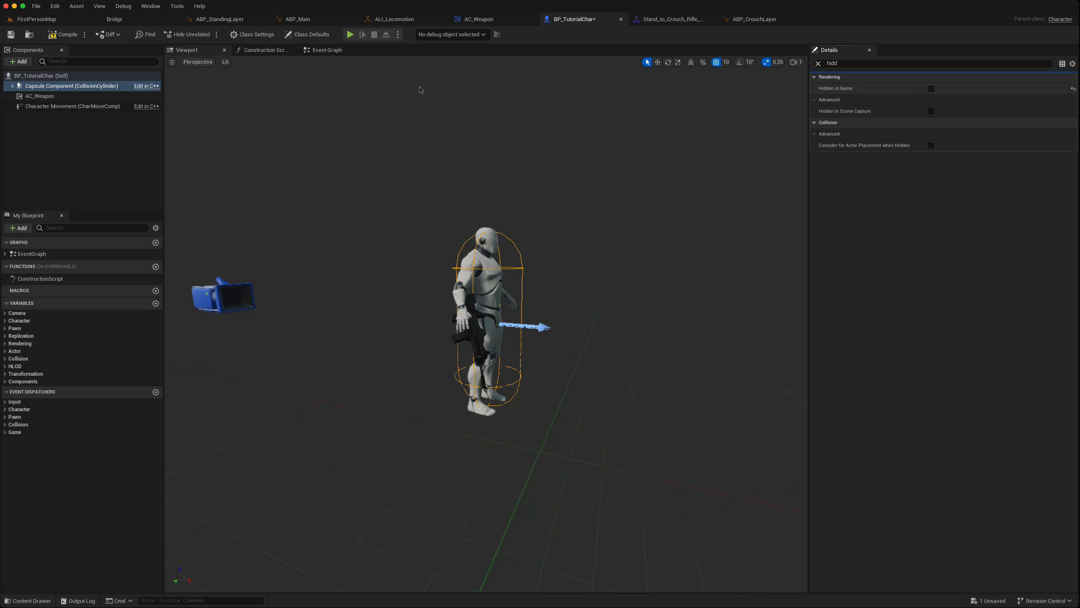
Play FirstPersonMap and check how the collision capsule behaves while moving and crouching, ending the session when done.
left_click(42, 19)
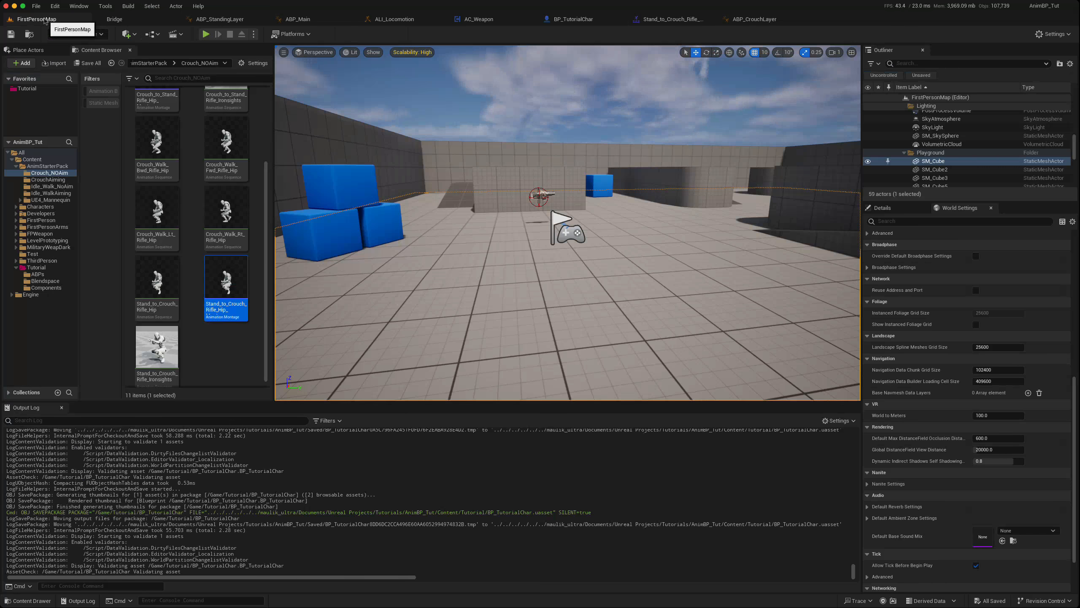
left_click(390, 257)
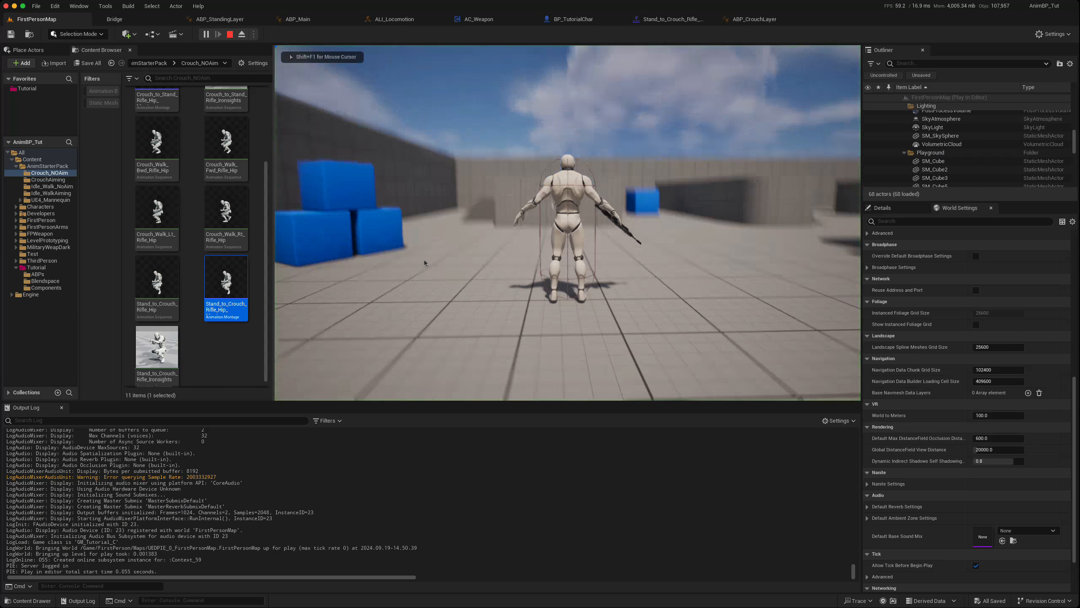
key("w")
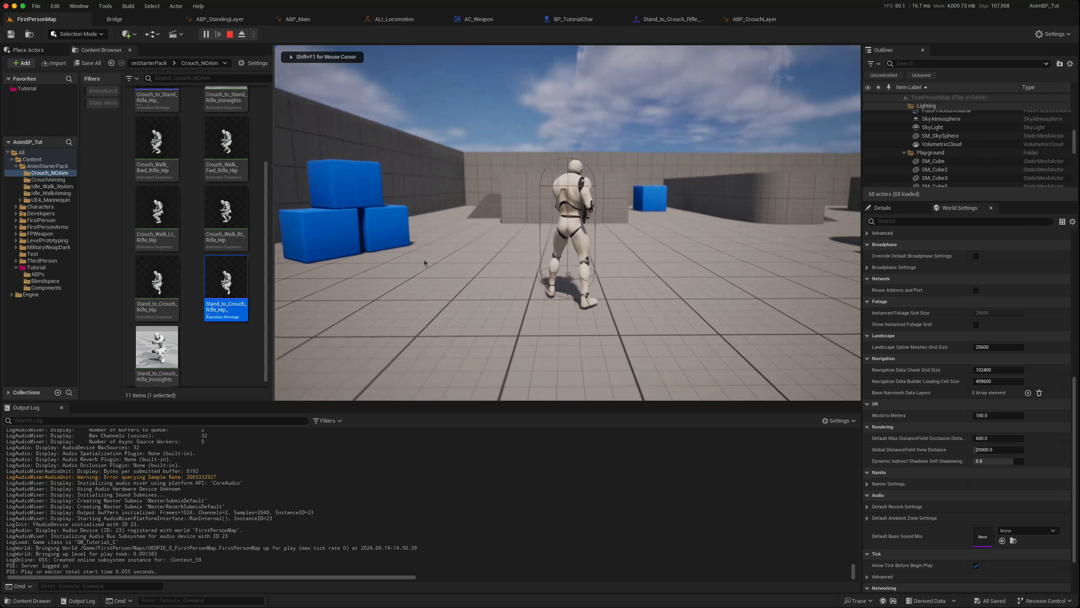
key("c")
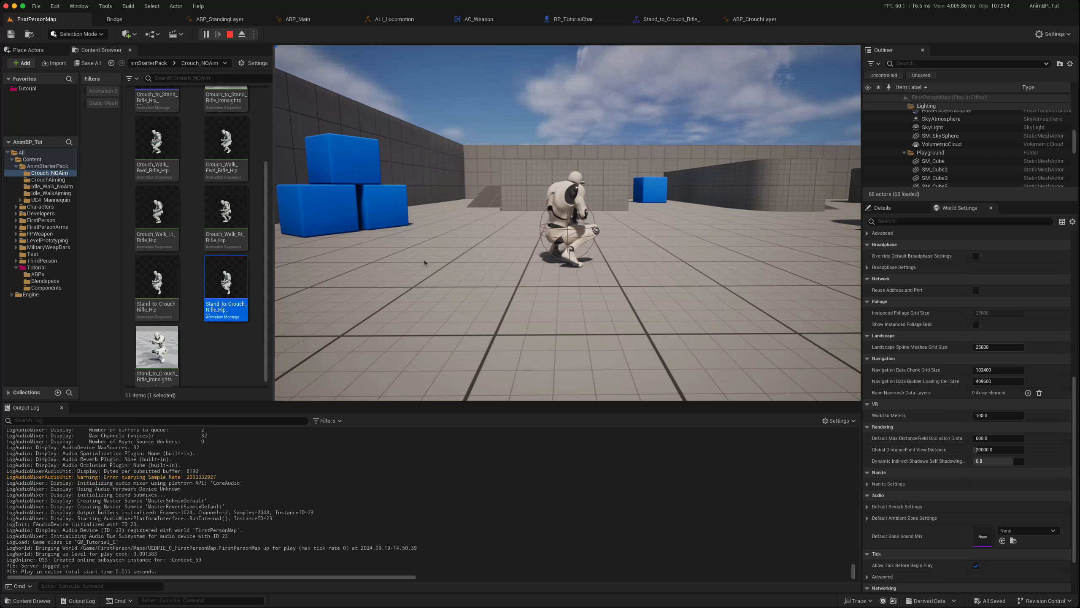
key("Escape")
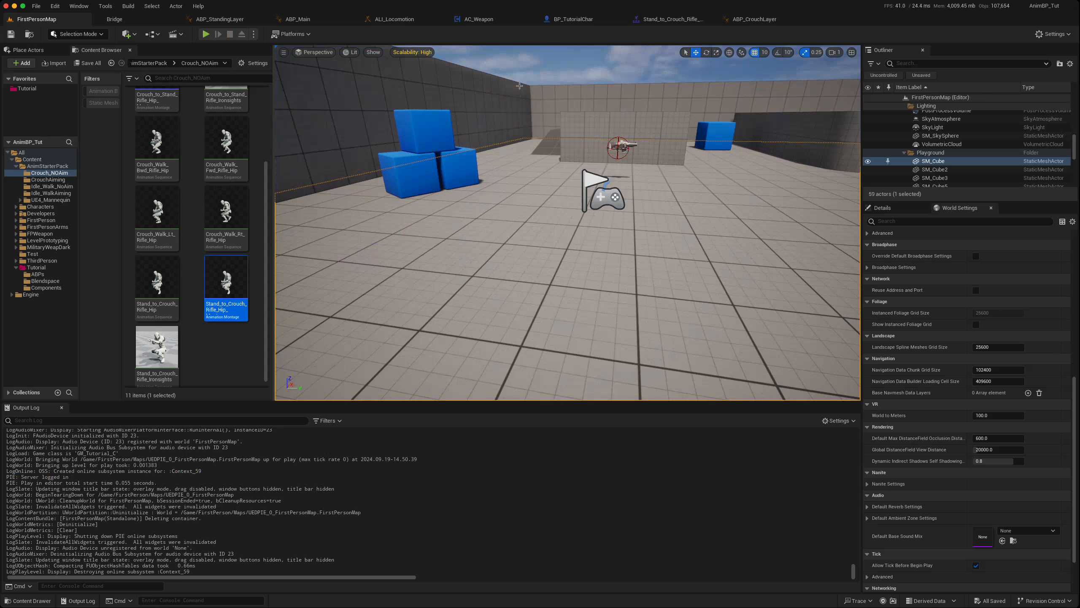
Add a state machine named Loco_NoAim_SM to the Walk layer graph of ABP_StandingLayer.
left_click(587, 19)
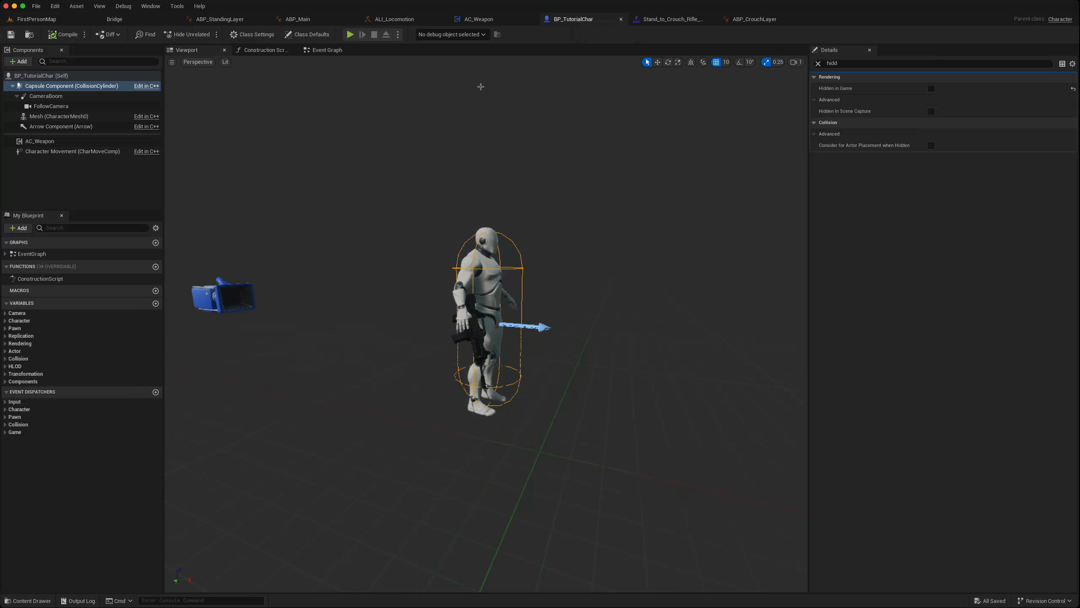
left_click(324, 50)
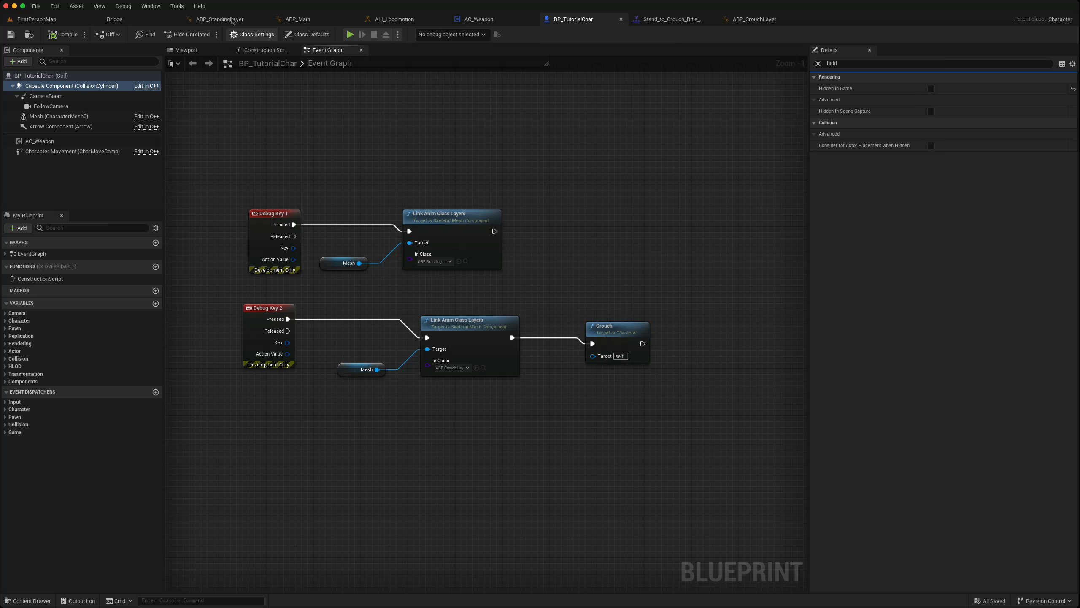
left_click(225, 19)
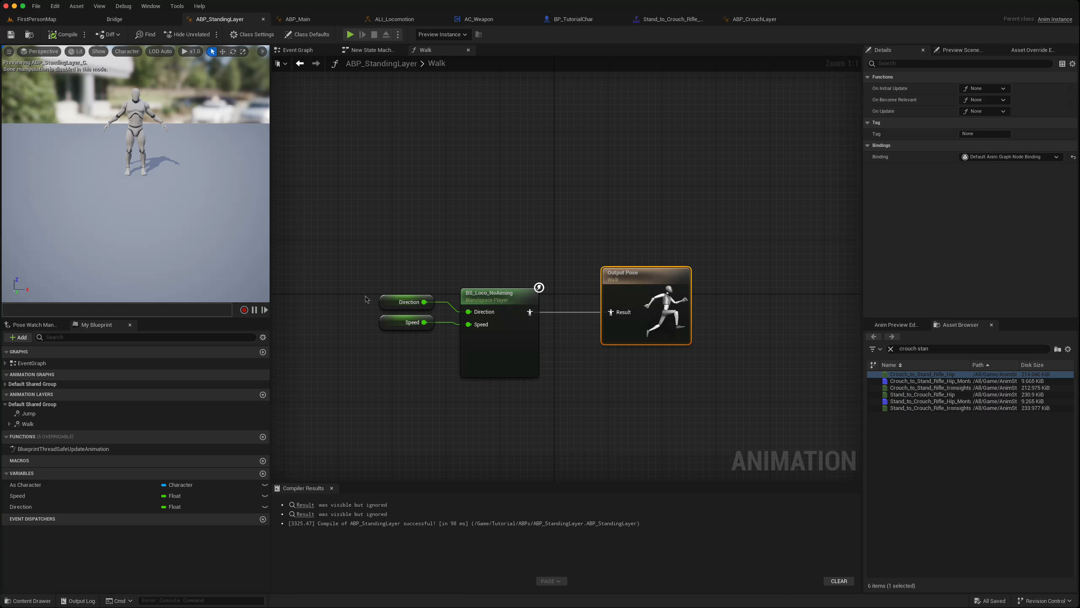
right_click(427, 190)
type("stat mac")
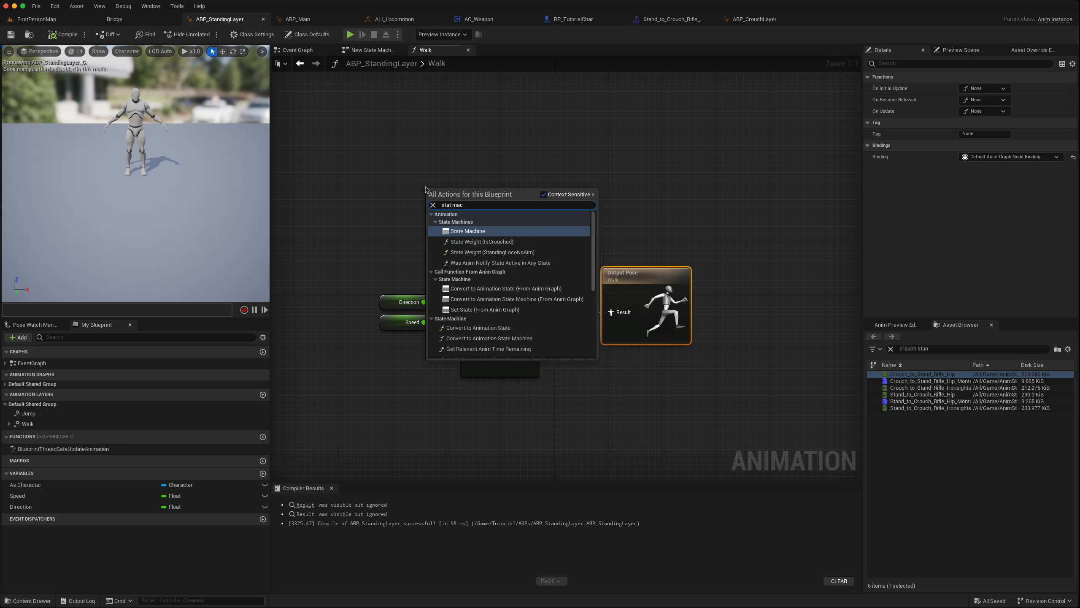
left_click(445, 231)
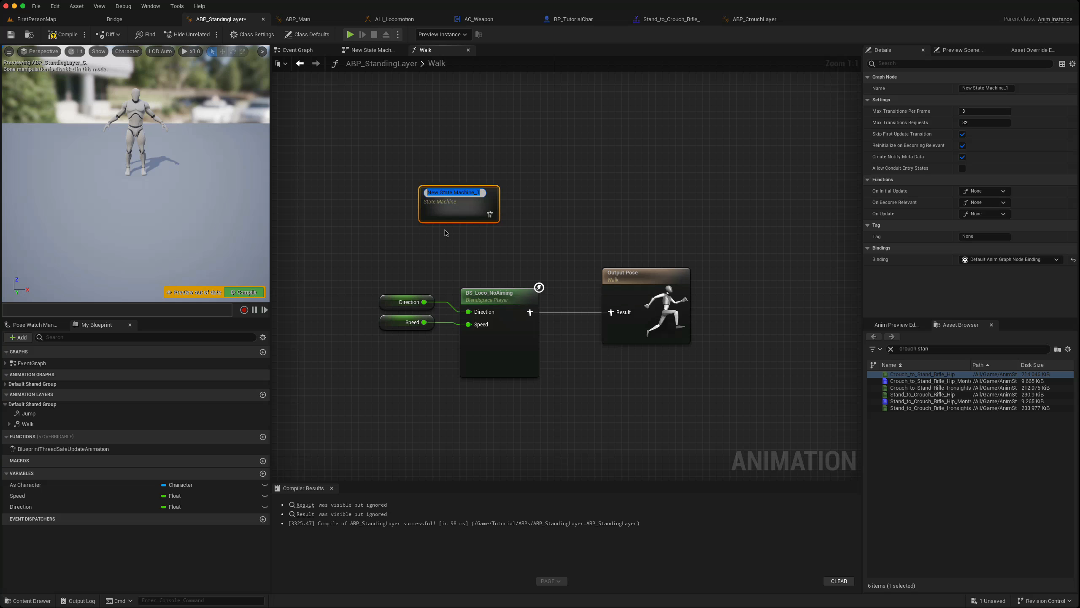
type("Loco_NoAim")
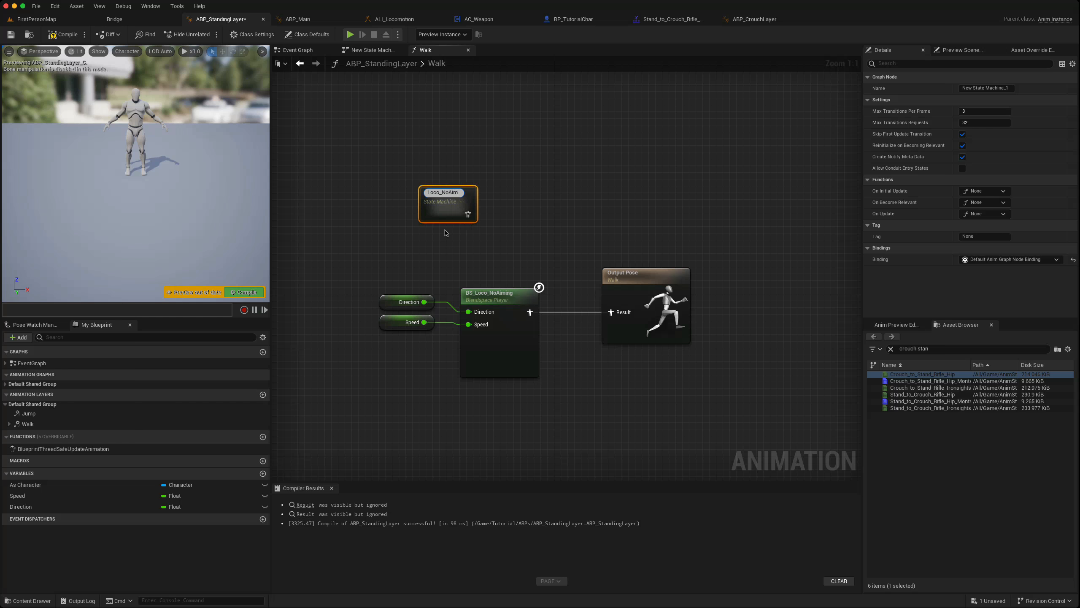
type("_Sta")
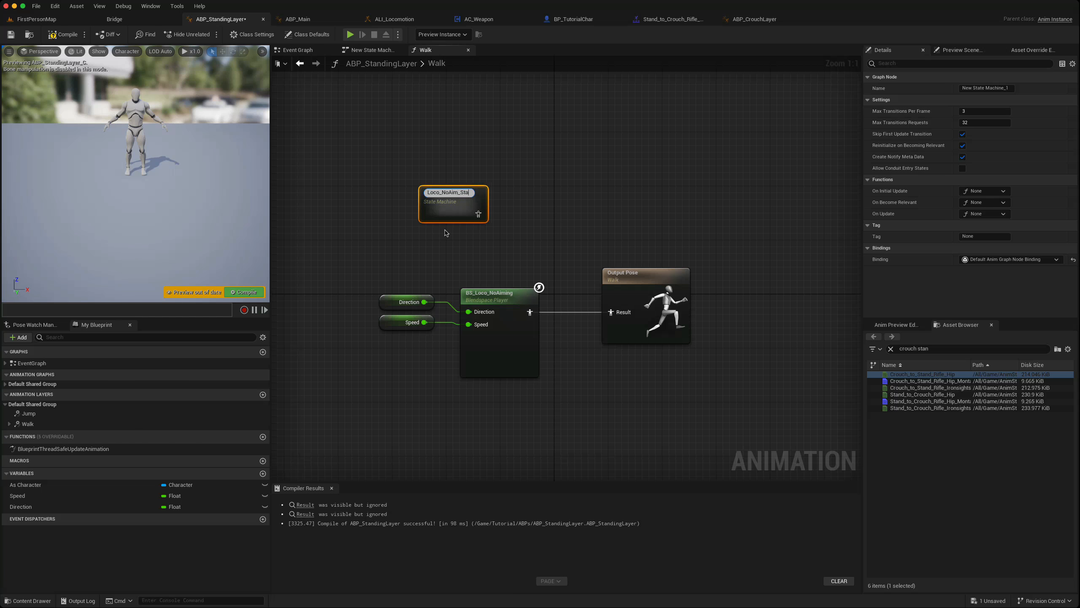
key("BackSpace")
key("BackSpace")
type("M")
key("Return")
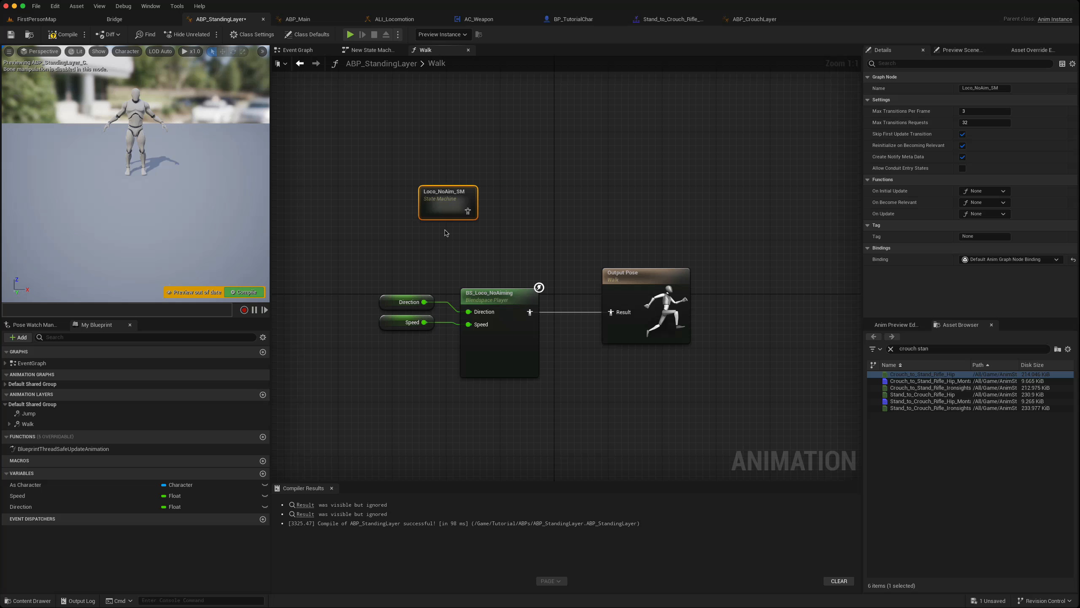
Copy the BS_Loco_NoAiming blend space with its Direction and Speed nodes, and add a StandUp state after Entry in Loco_NoAim_SM.
left_click_drag(378, 282, 483, 349)
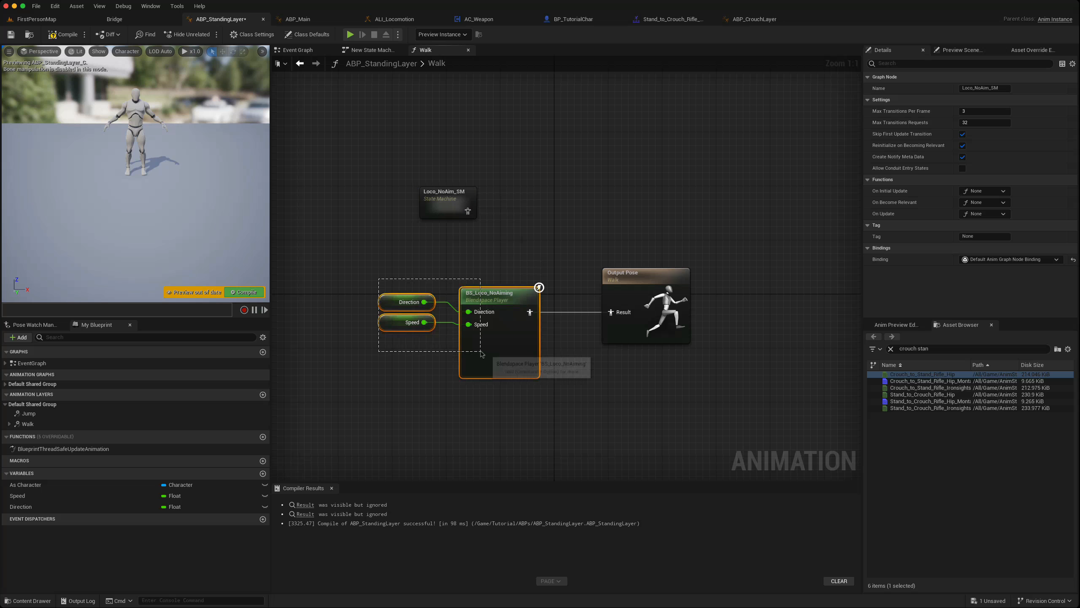
double_click(446, 204)
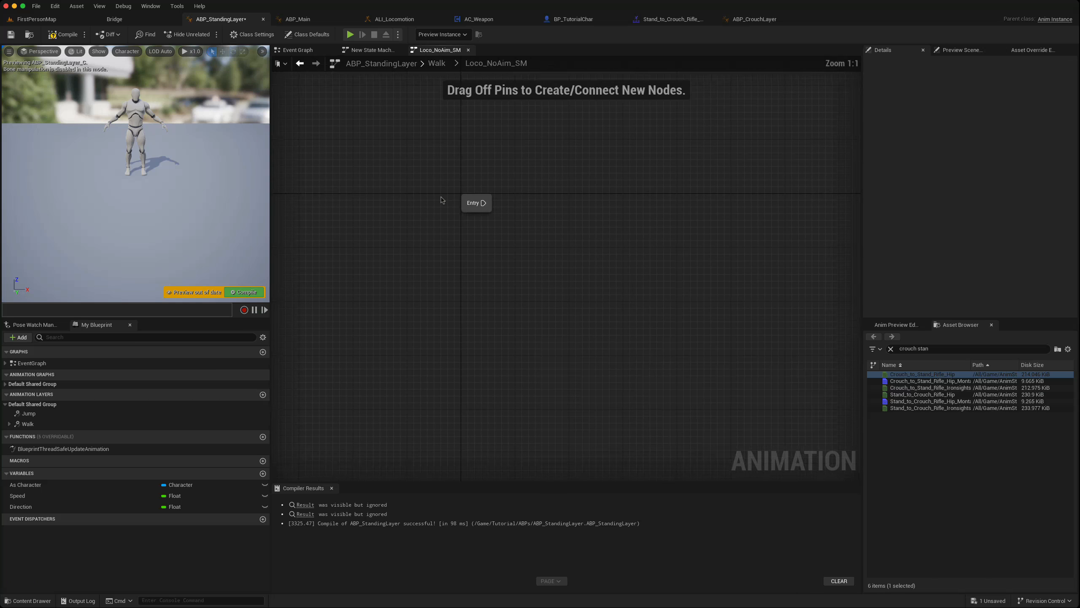
left_click_drag(574, 268, 645, 218)
type("state")
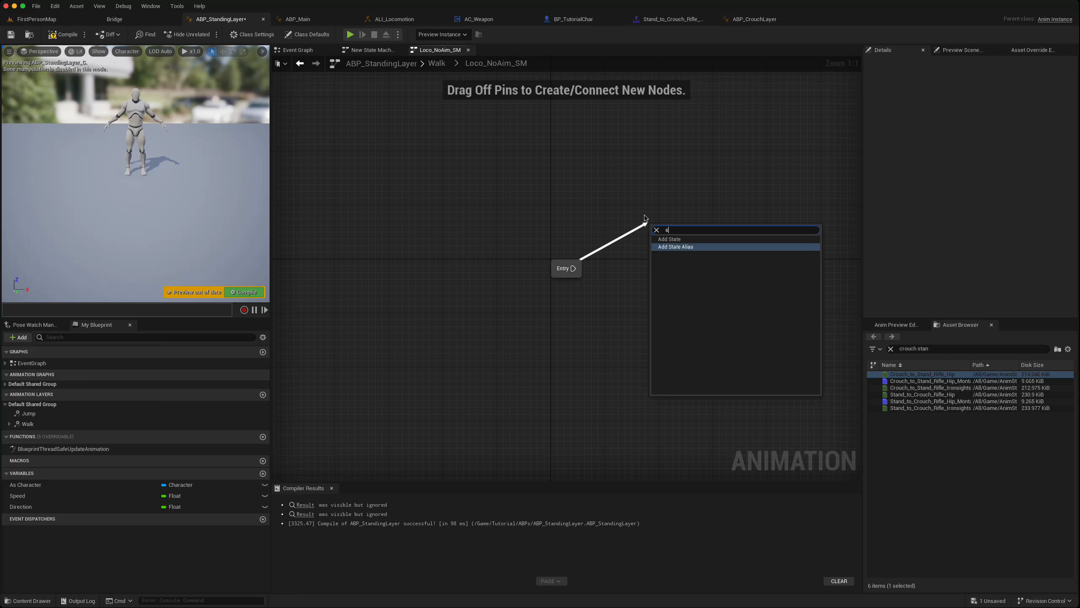
key("Return")
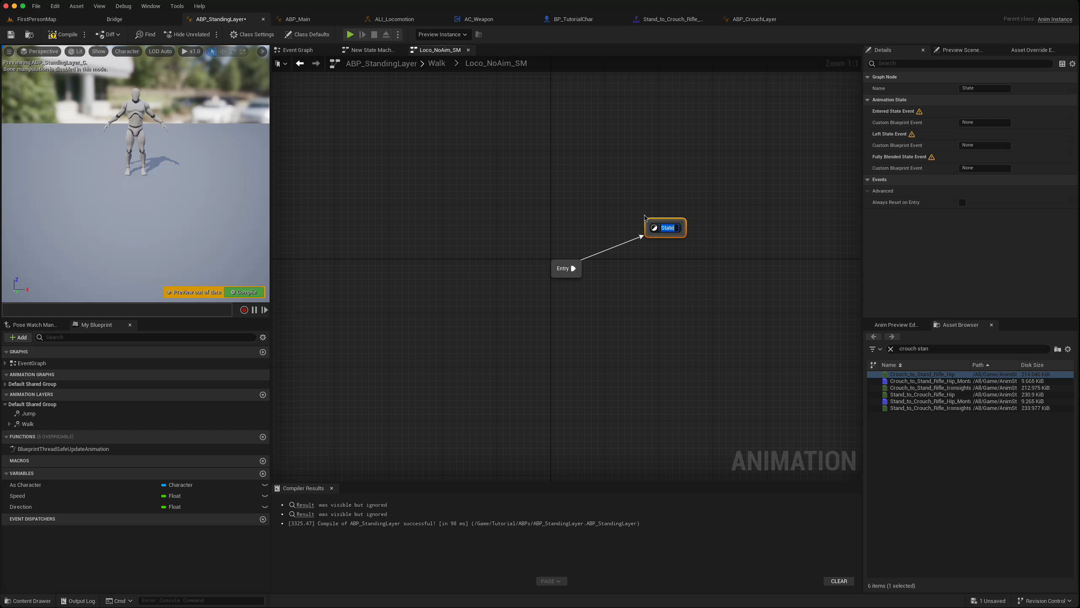
type("StandUp")
key("Return")
Add a state named Loco_State with a transition leading to it from StandUp.
right_click_drag(704, 296, 581, 268)
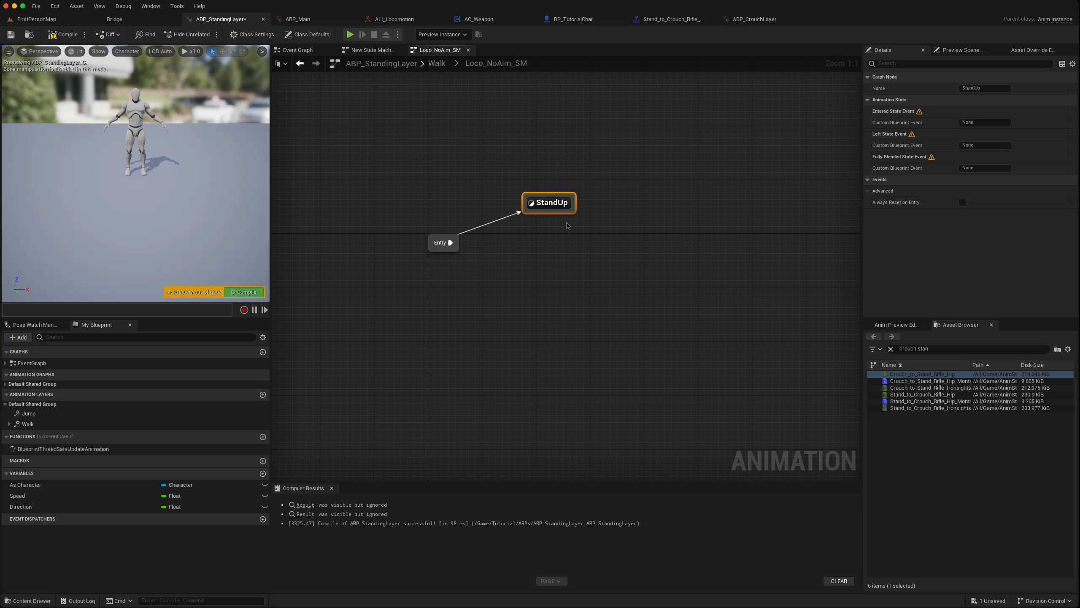
left_click_drag(563, 217, 621, 266)
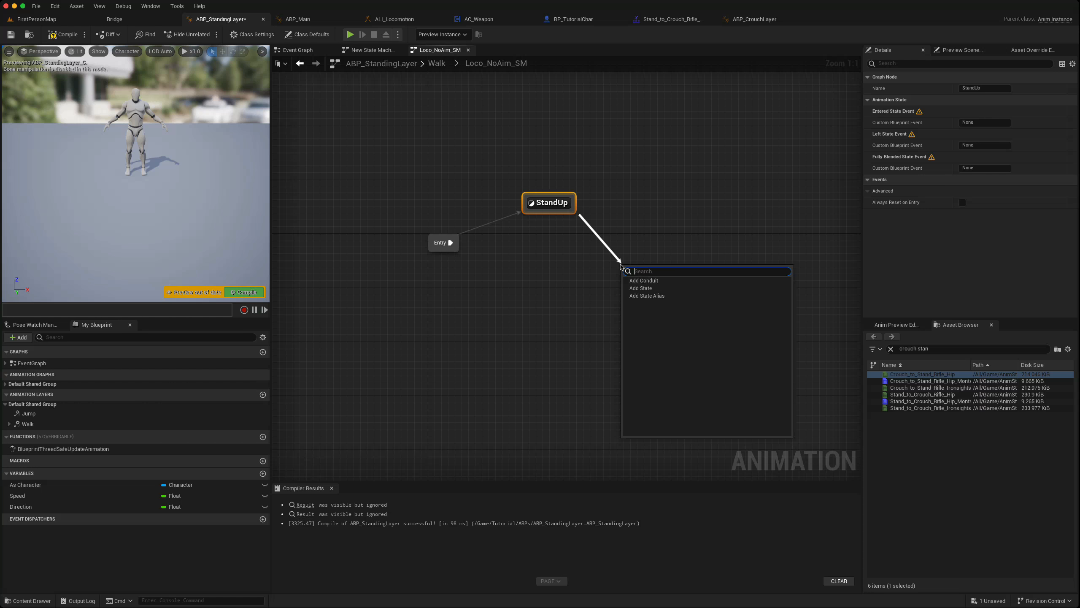
type("Loco")
key("BackSpace")
key("BackSpace")
type("stat")
key("Return")
type("L")
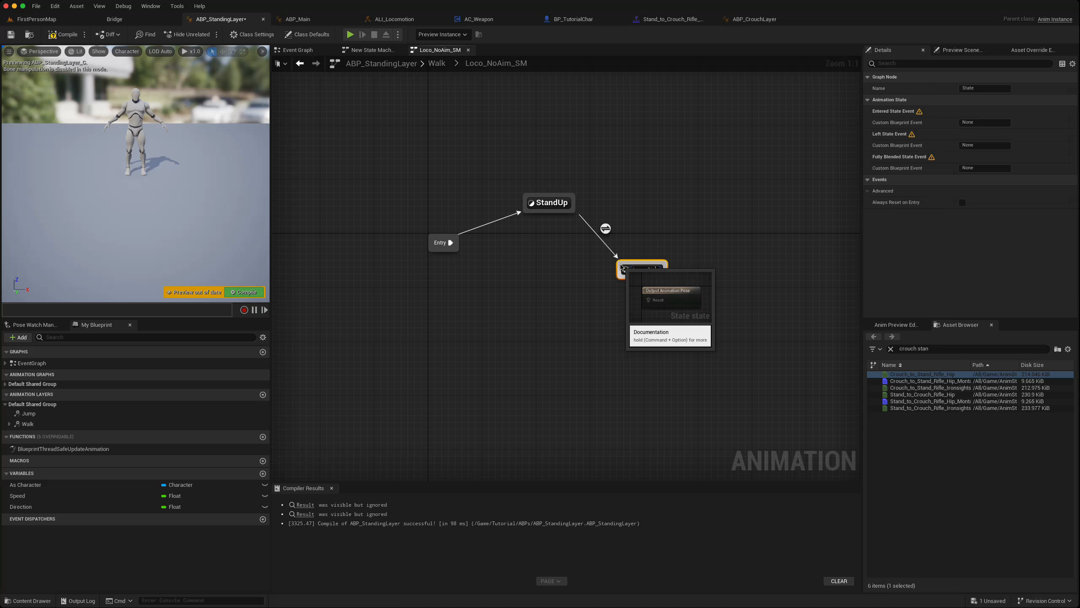
key("Return")
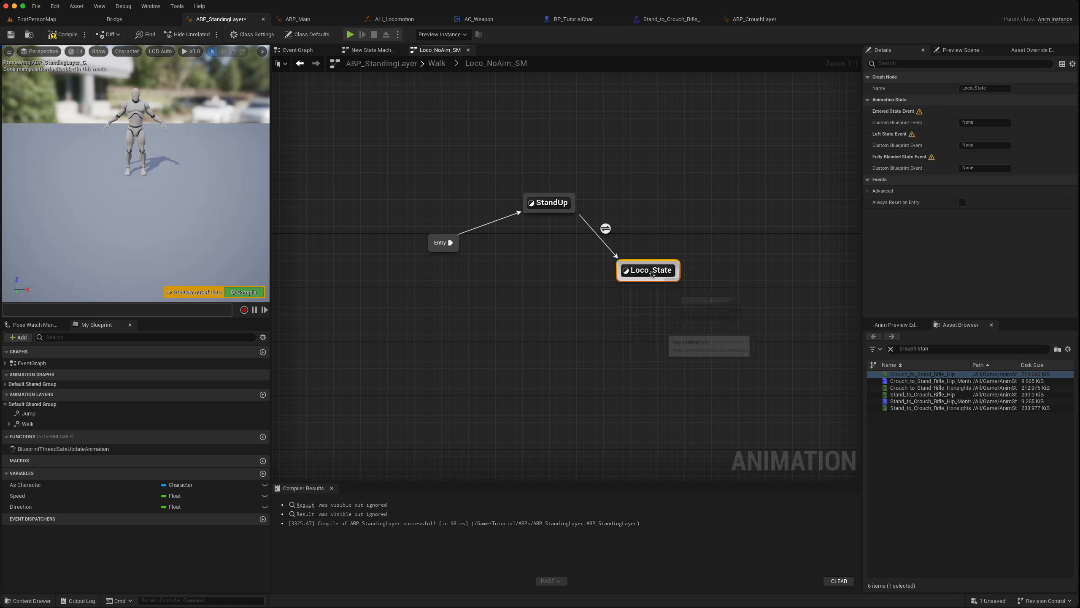
Paste the BS_Loco_NoAiming, Direction and Speed nodes into Loco_State and connect the blend space to Output Animation Pose.
double_click(652, 274)
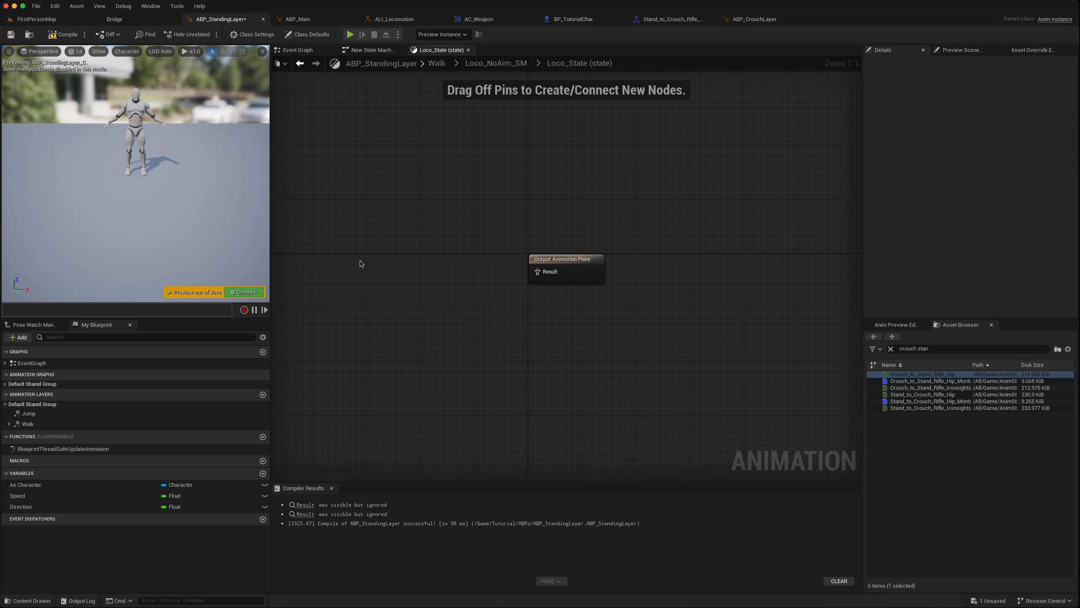
key("super+v")
left_click_drag(473, 266, 538, 272)
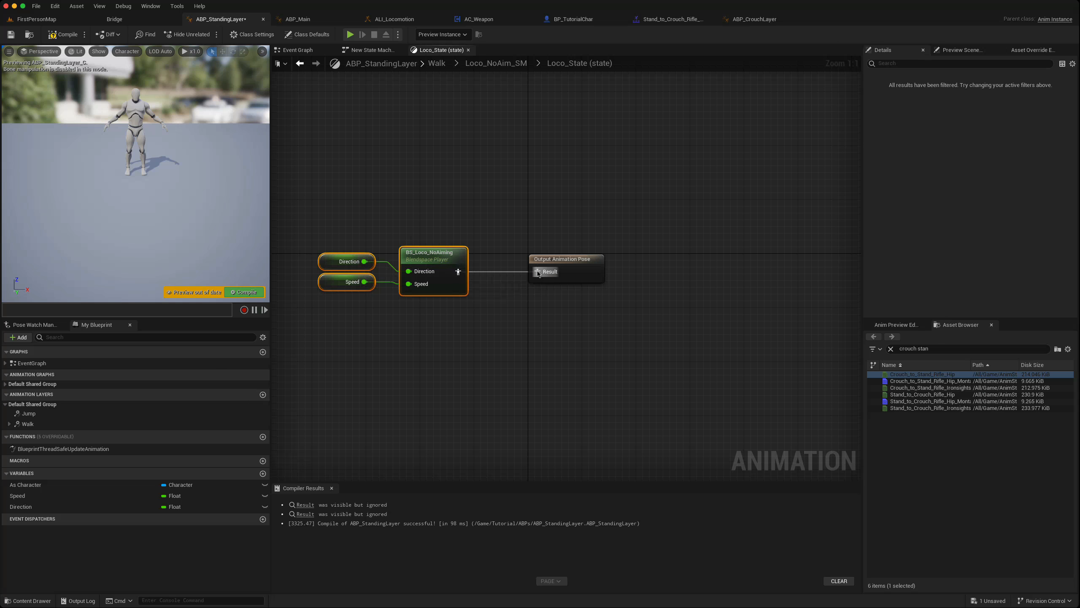
left_click(300, 63)
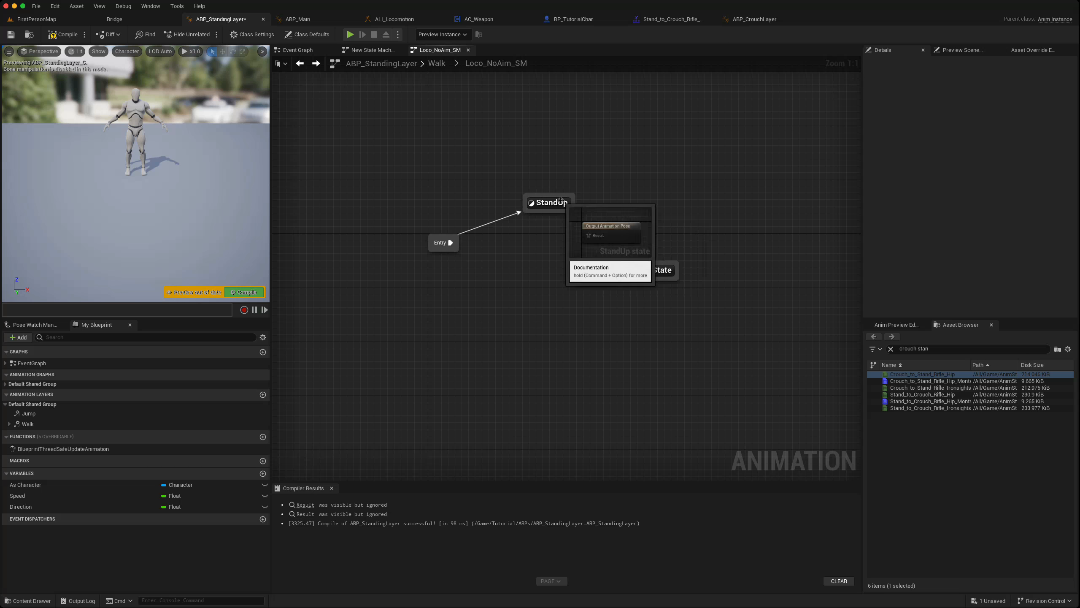
Open the StandUp to Loco_State transition rule and move its Result node to make room for rule nodes.
double_click(607, 227)
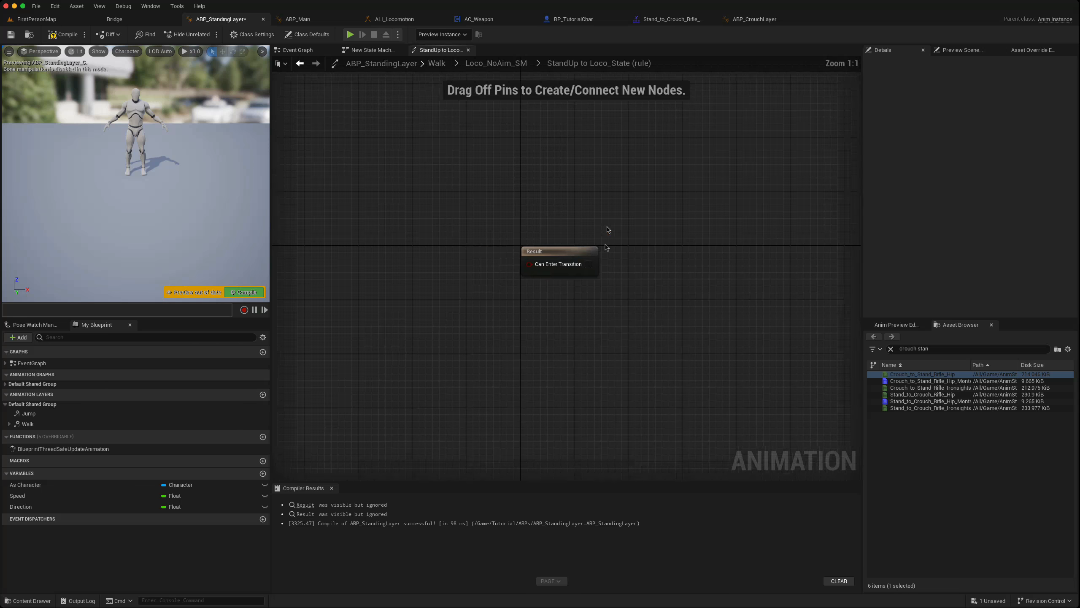
left_click_drag(582, 257, 623, 258)
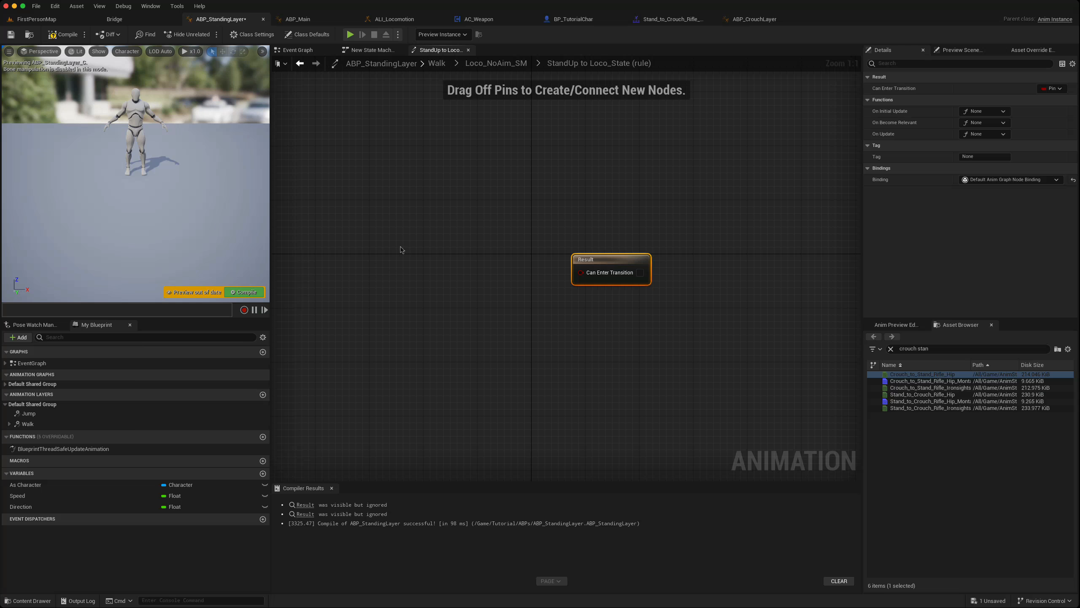
left_click(300, 63)
Place the Crouch_to_Stand_Rifle_Hip sequence in the StandUp state, connect it to Output Animation Pose, and return to Loco_NoAim_SM.
double_click(552, 205)
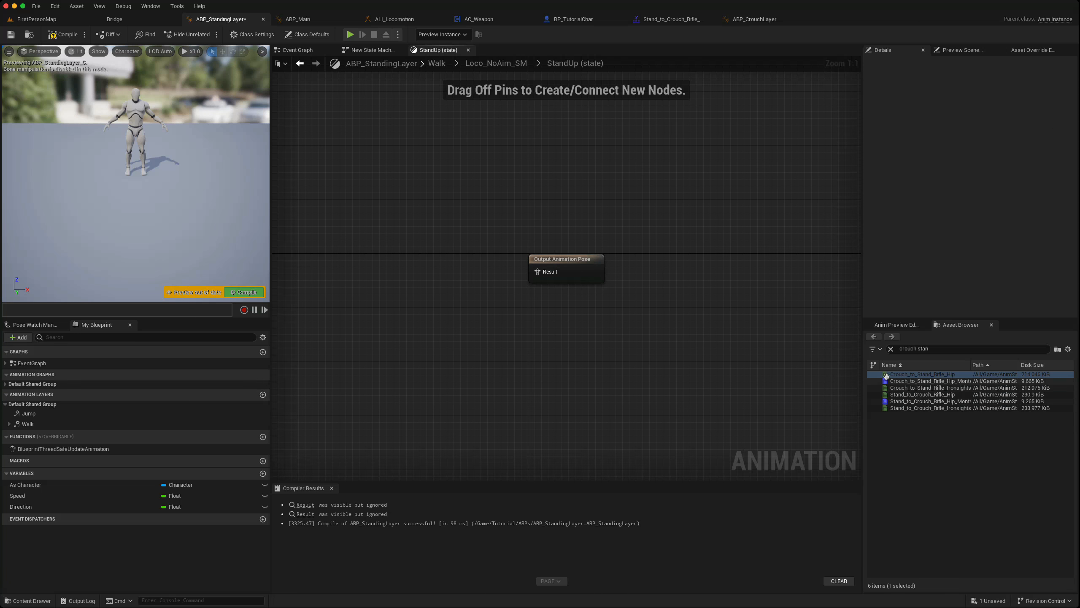
left_click_drag(885, 374, 341, 248)
left_click_drag(416, 265, 538, 273)
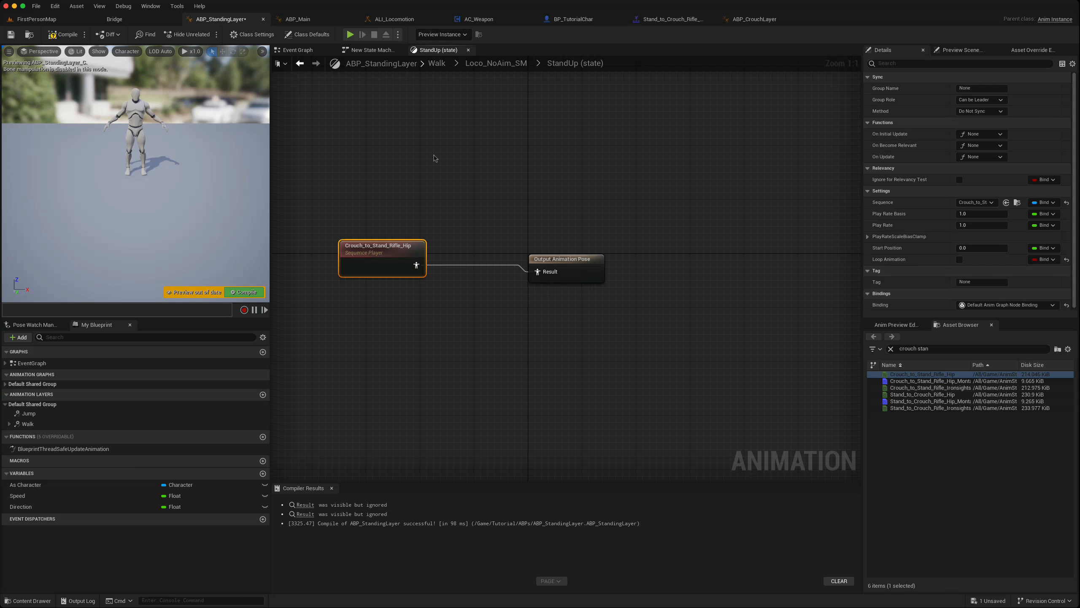
left_click(300, 63)
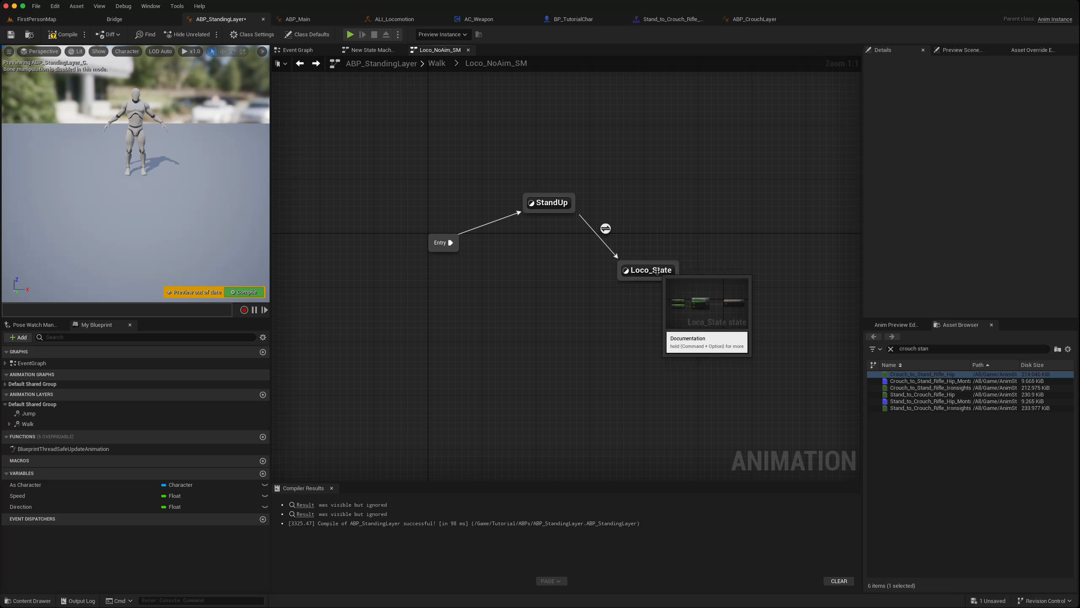
In the StandUp to Loco_State transition rule, add a Property Access node bound to As Character's bIsCrouched.
double_click(605, 228)
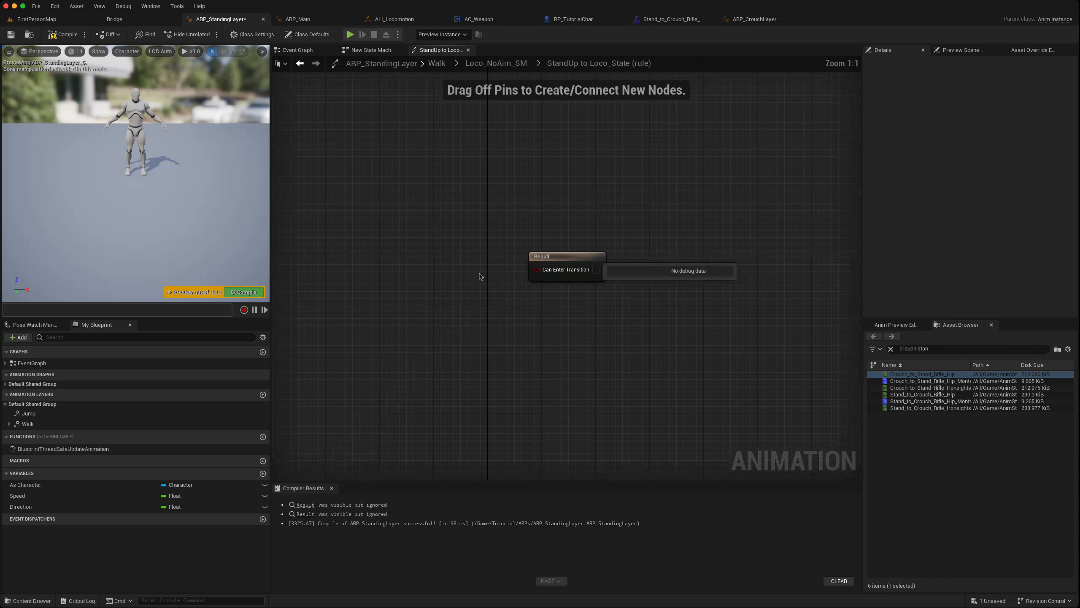
right_click(365, 285)
type("proper ac")
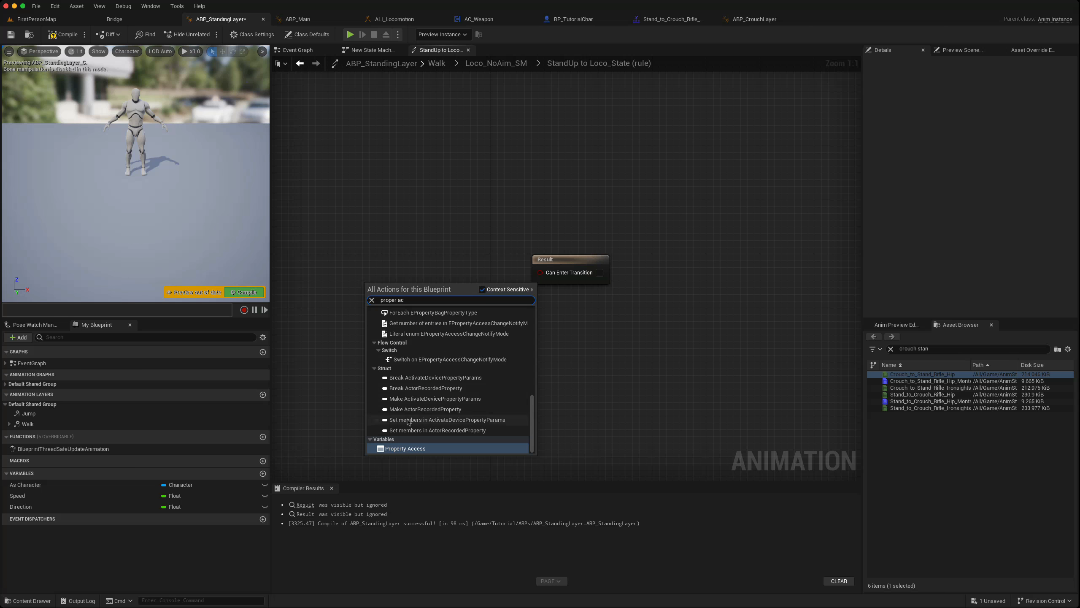
left_click(400, 448)
left_click(405, 292)
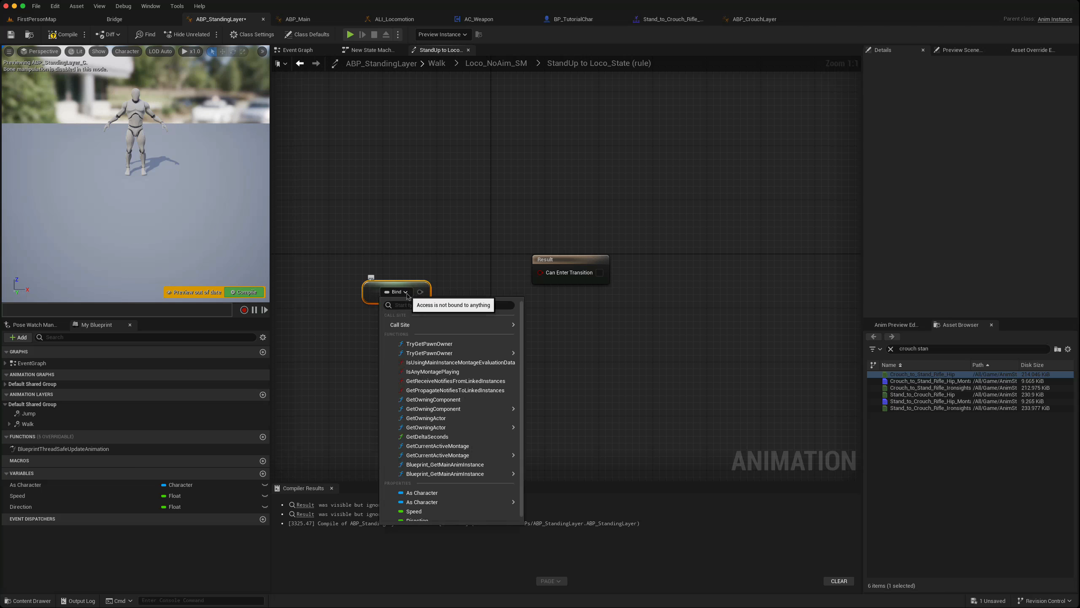
mouse_move(450, 499)
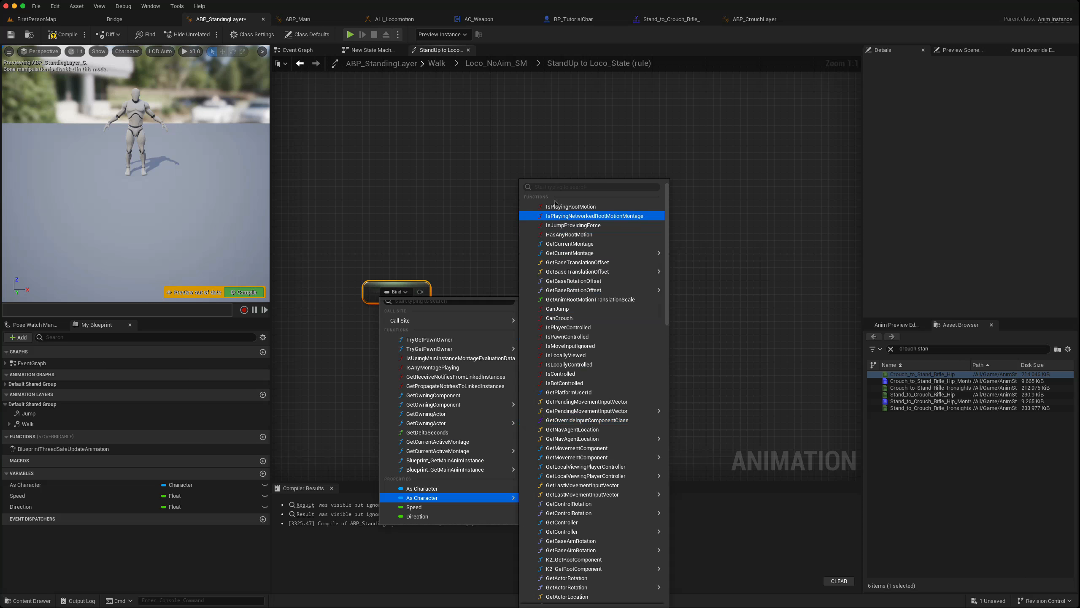
left_click(555, 187)
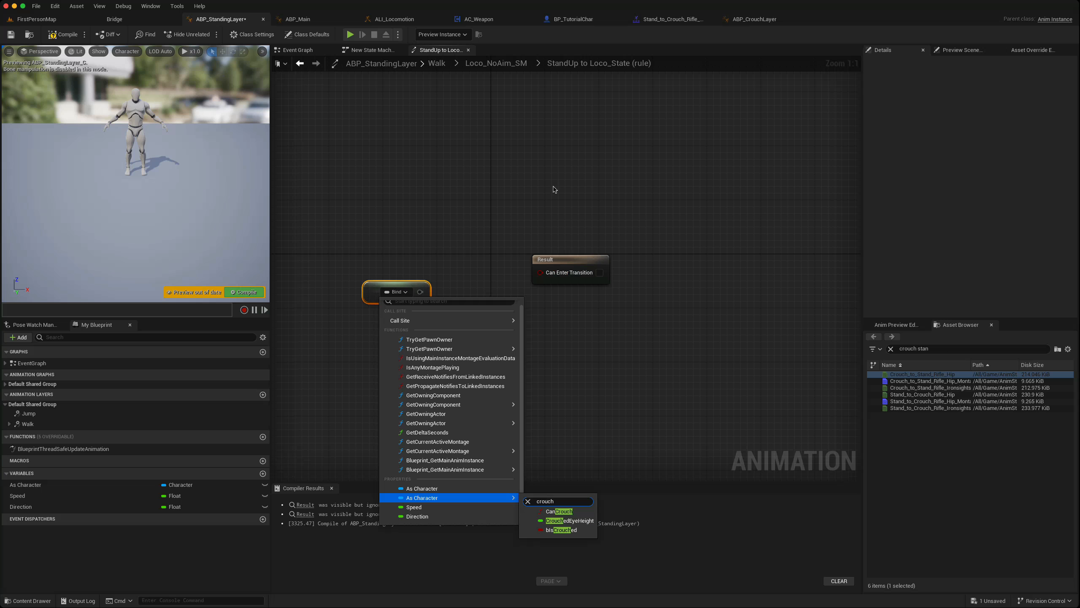
left_click(562, 530)
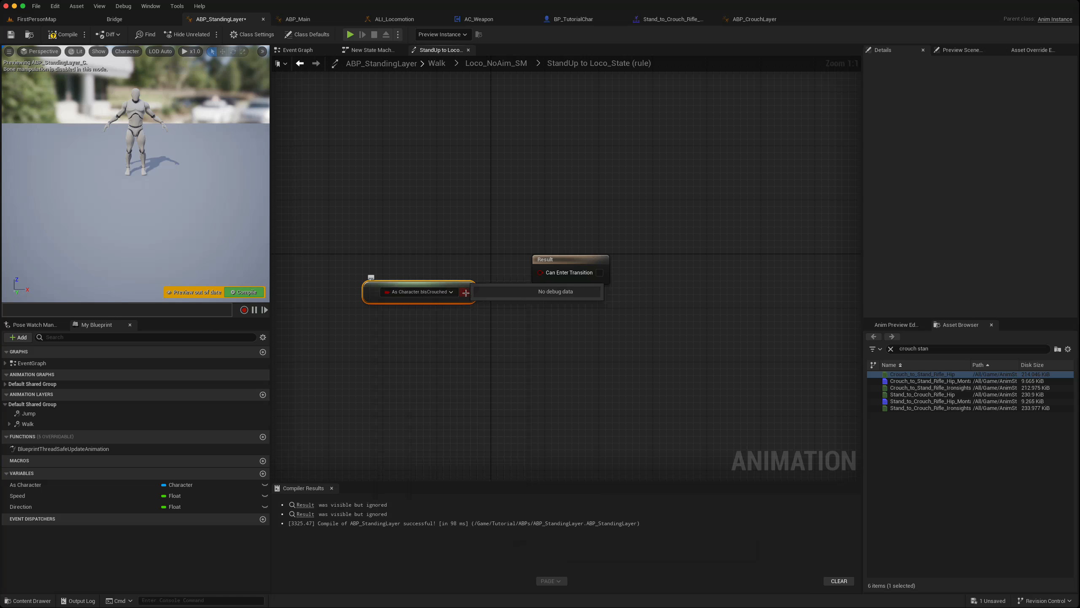
Add a NOT Boolean node after the bIsCrouched property access and connect it to Can Enter Transition.
left_click_drag(466, 293, 478, 334)
type("notb")
key("Return")
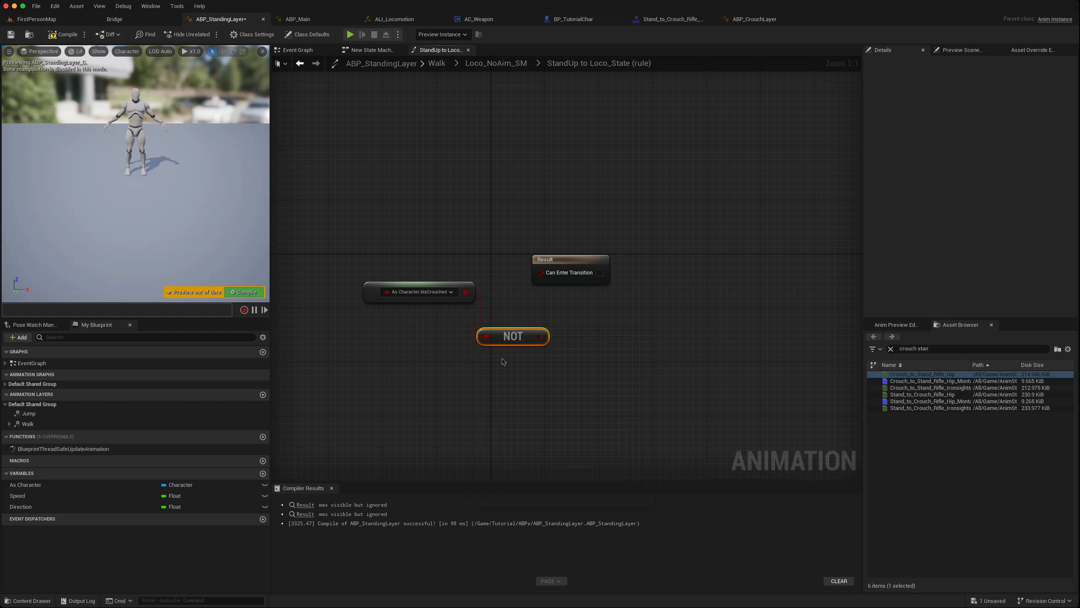
left_click_drag(539, 337, 538, 274)
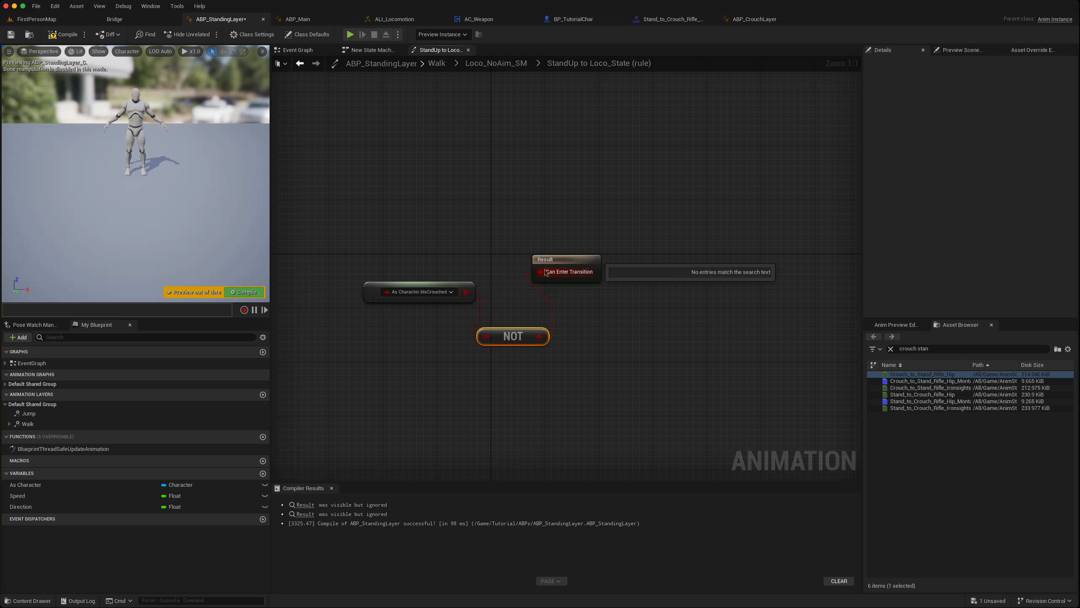
In the Walk layer, connect Loco_NoAim_SM to the Output Pose in place of the blend space, then compile and save ABP_StandingLayer.
left_click(301, 64)
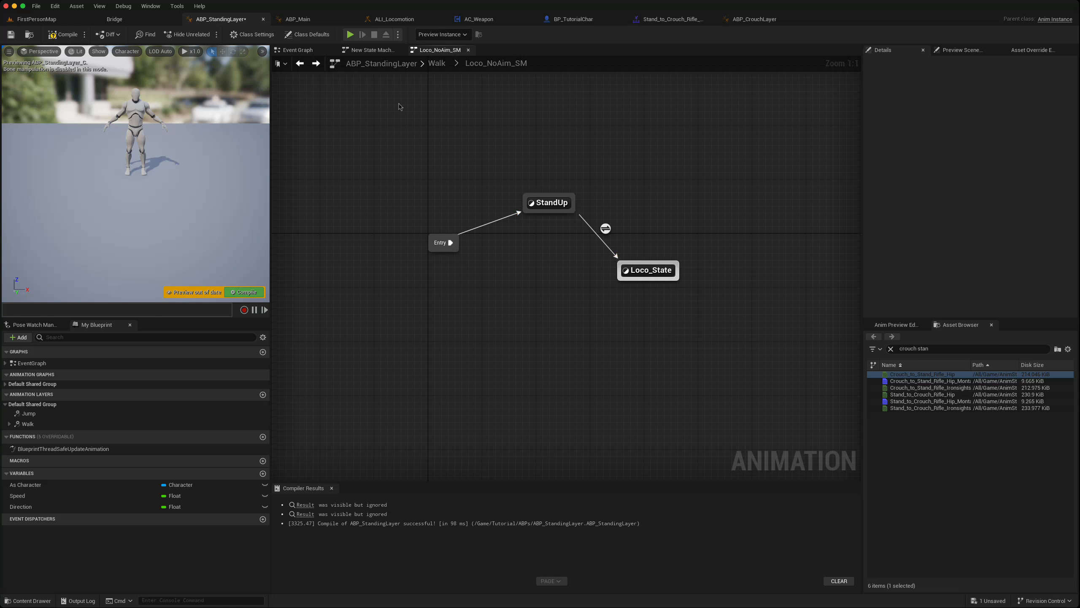
left_click(437, 63)
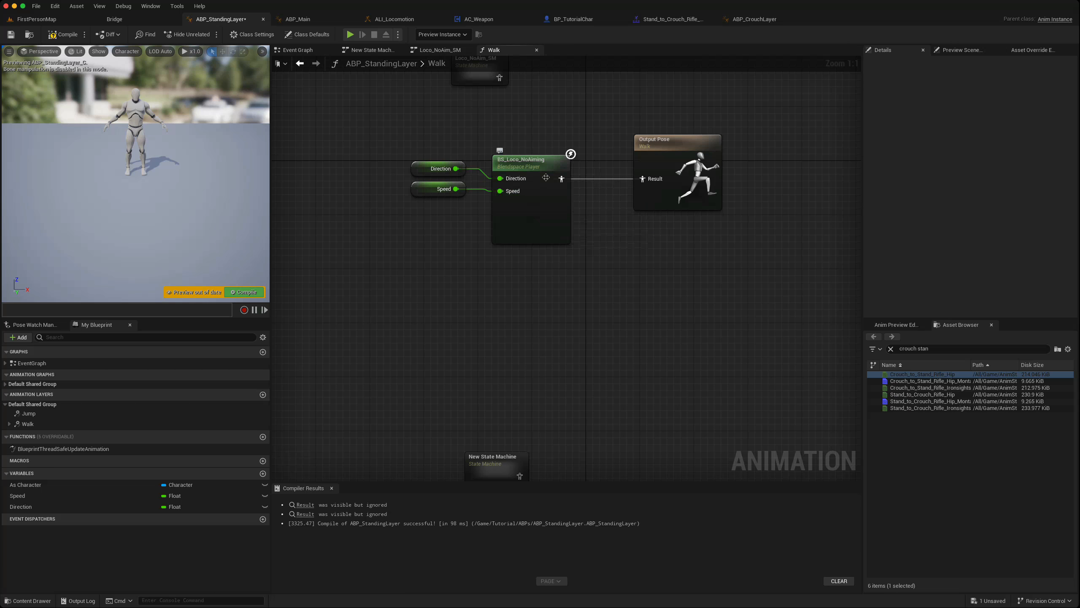
right_click_drag(509, 147, 381, 189)
left_click_drag(371, 119, 513, 222)
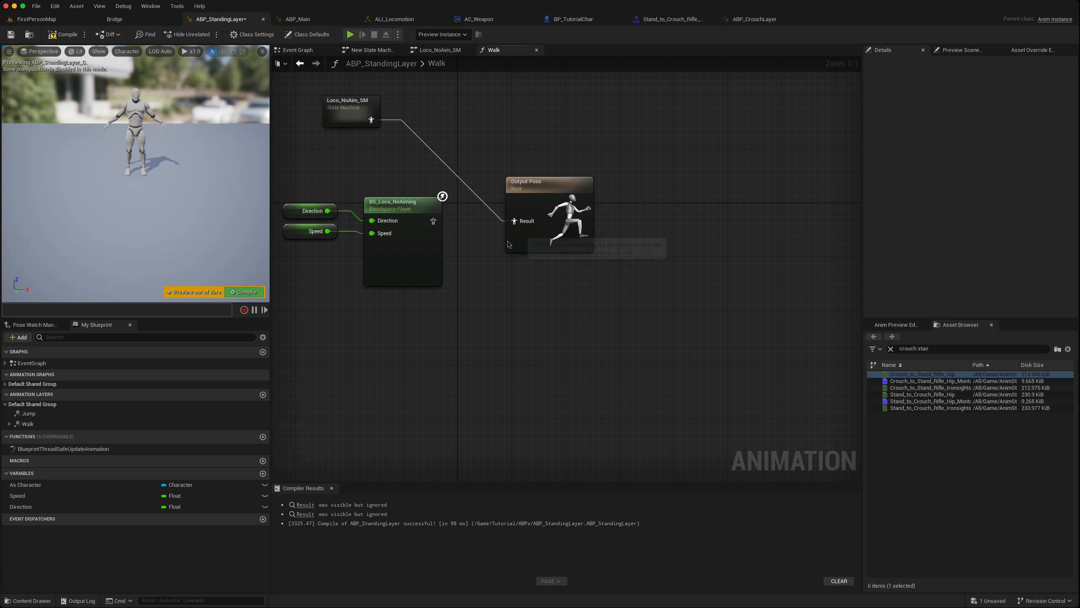
left_click(64, 36)
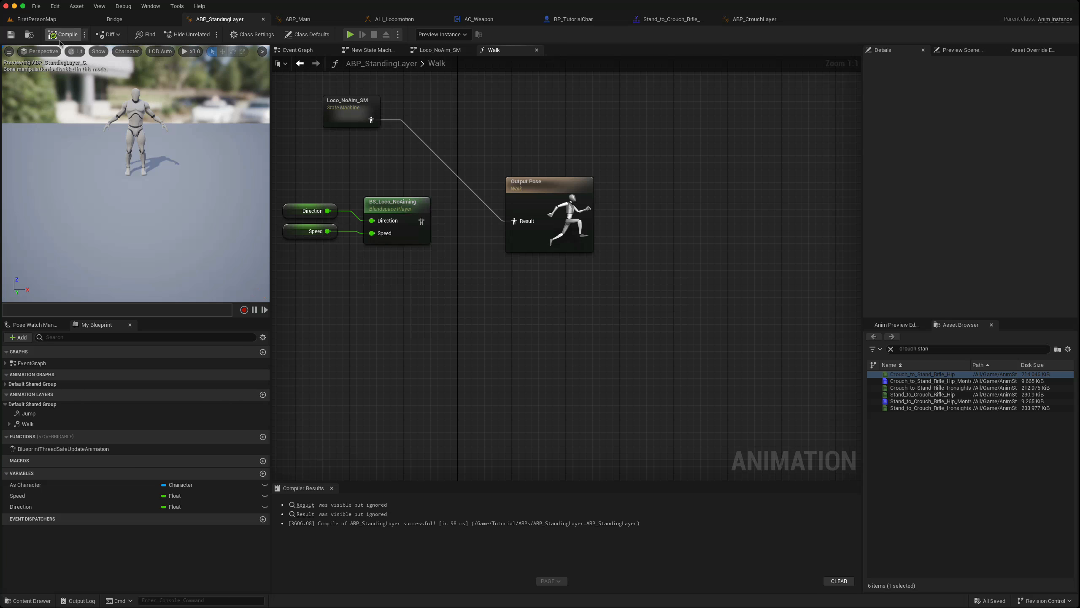
Run FirstPersonMap in the editor with the standing layer active and strafe the character both ways.
left_click(47, 20)
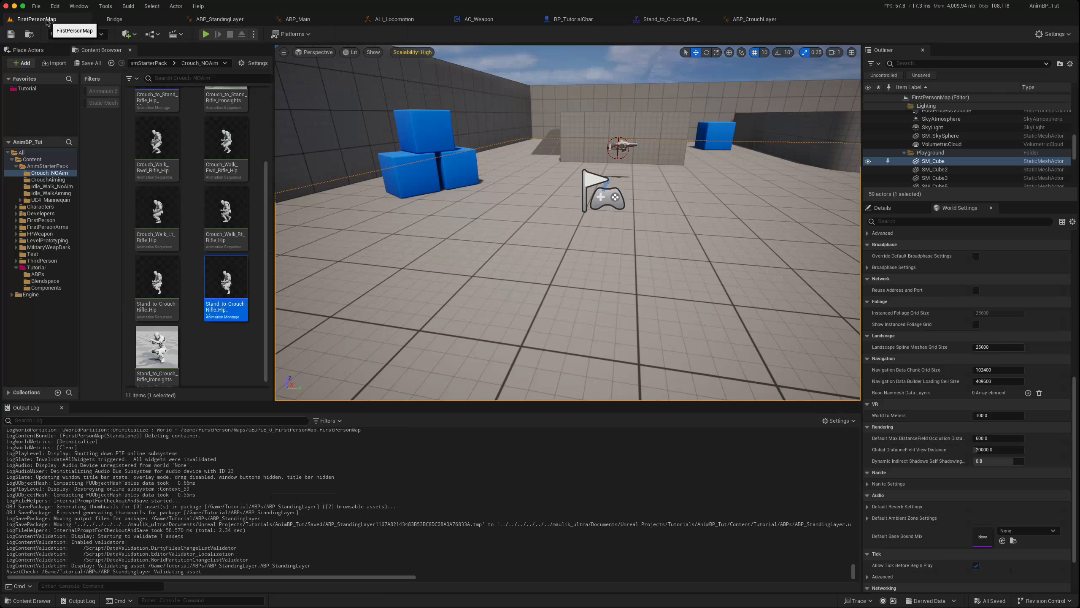
key("alt+p")
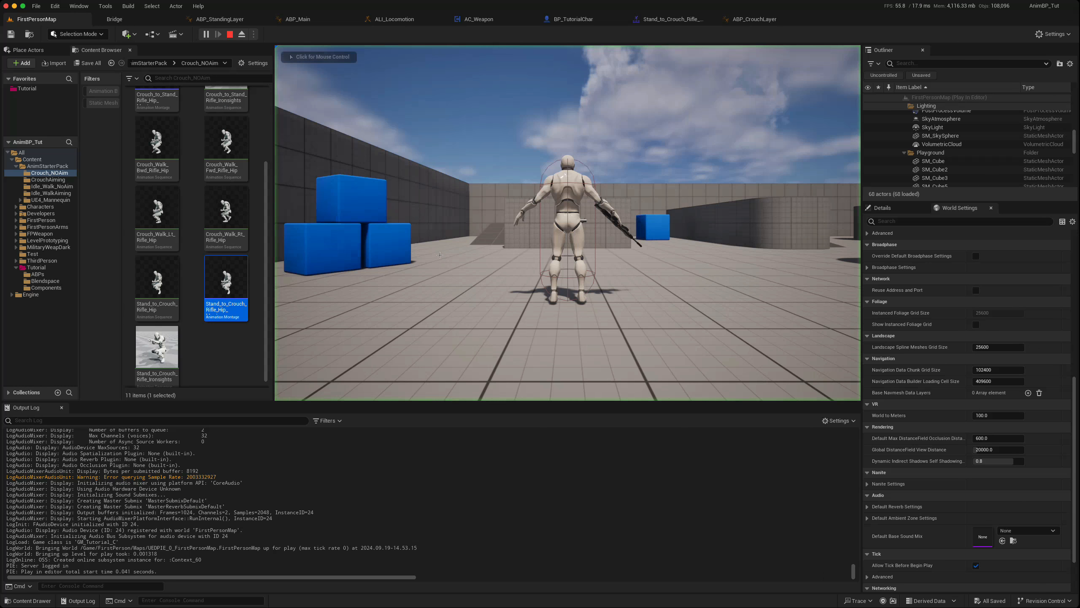
key("a")
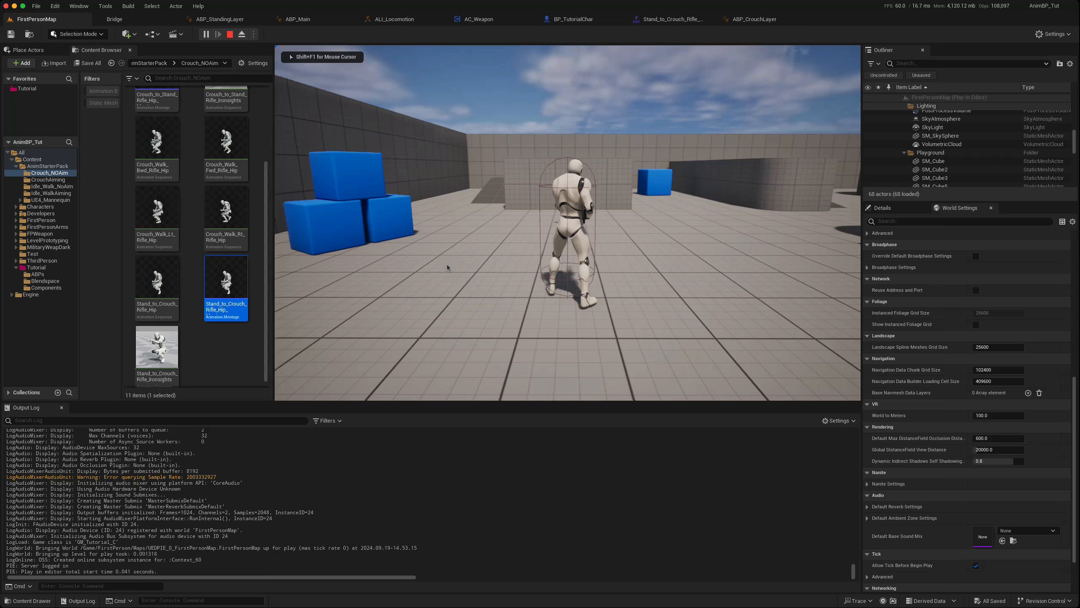
key("d")
key("a")
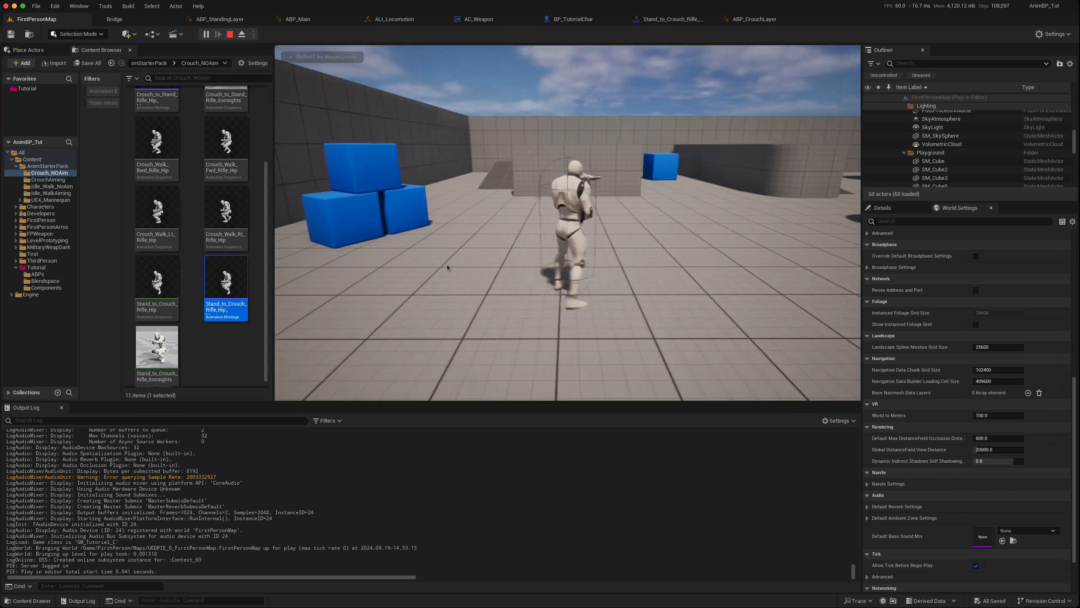
Switch the character to the crouch layer and test crouched movement in every direction.
key("c")
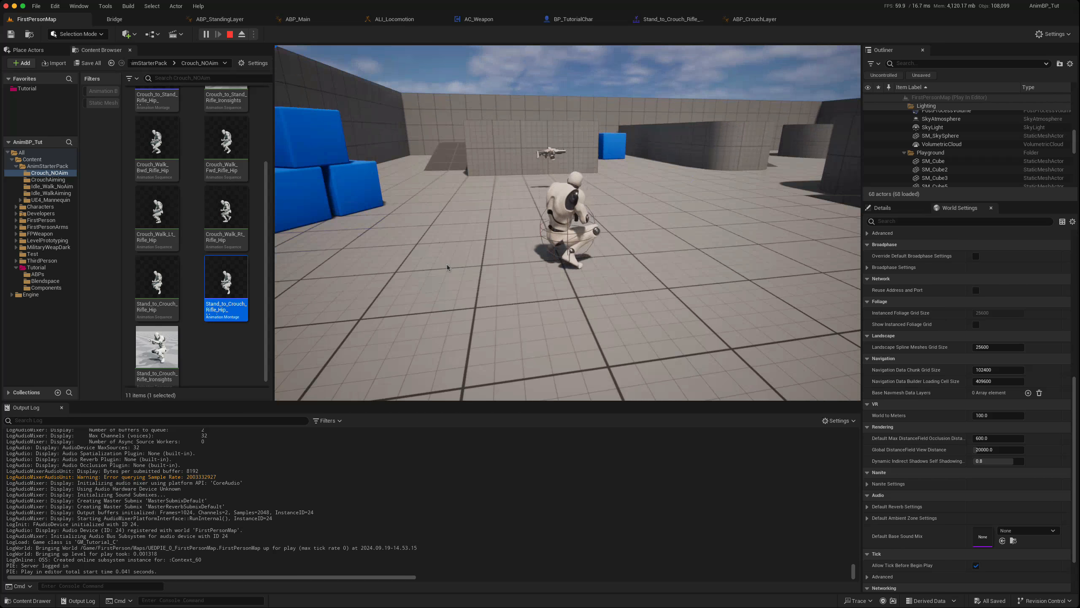
key("w")
key("d")
key("s")
key("a")
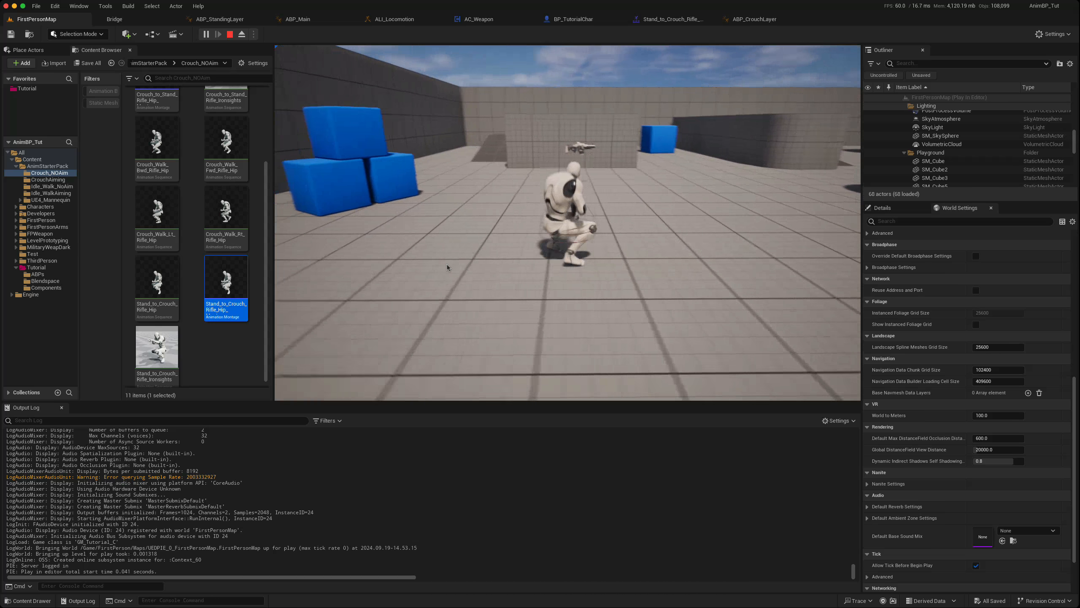
key("w")
Switch the crouched character back to the standing layer, test sideways movement, and stop the play session.
key("c")
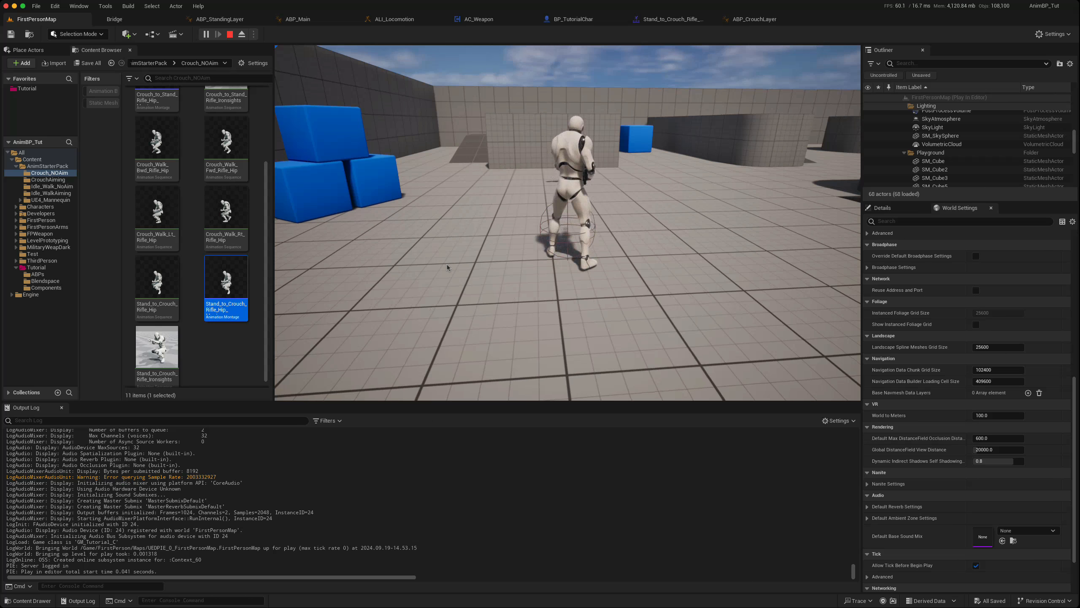
key("a")
key("d")
key("a")
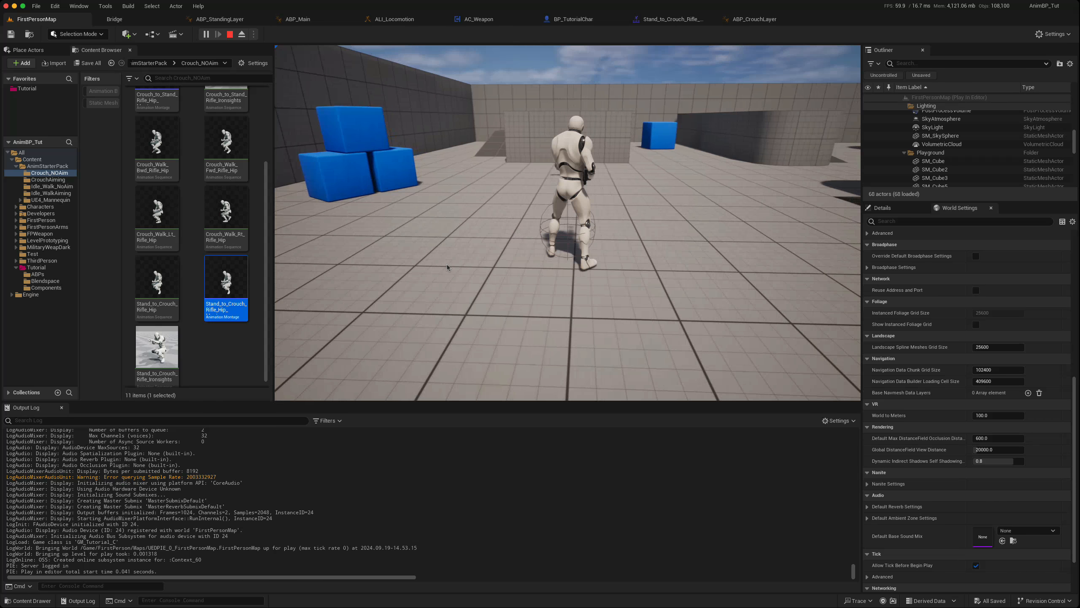
key("Escape")
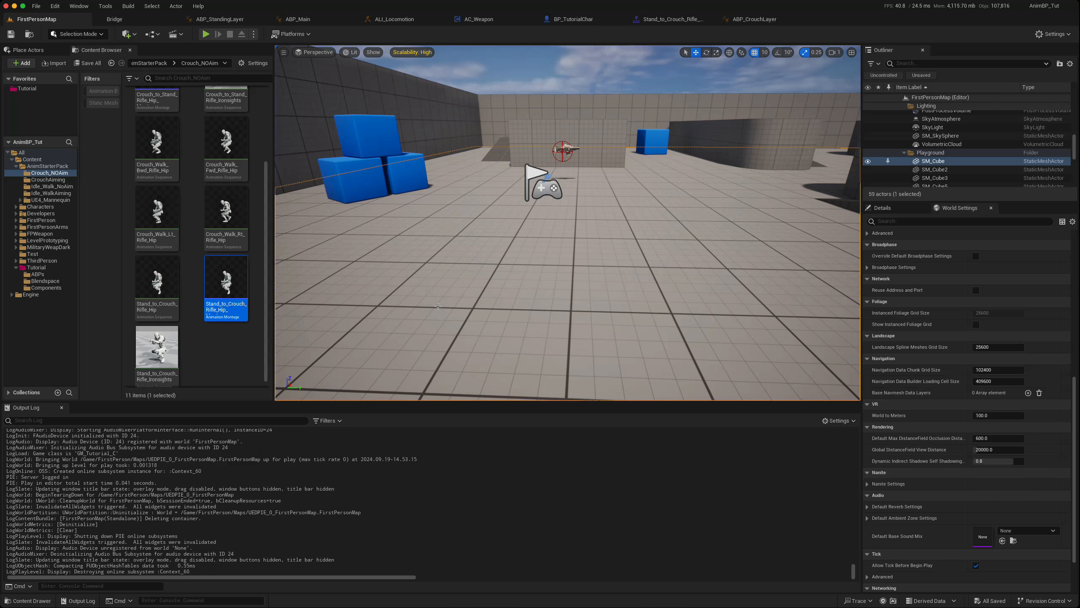
Play the level again, move forward, and toggle the character into crouch and back to standing.
right_click_drag(438, 305, 489, 296)
key("alt+p")
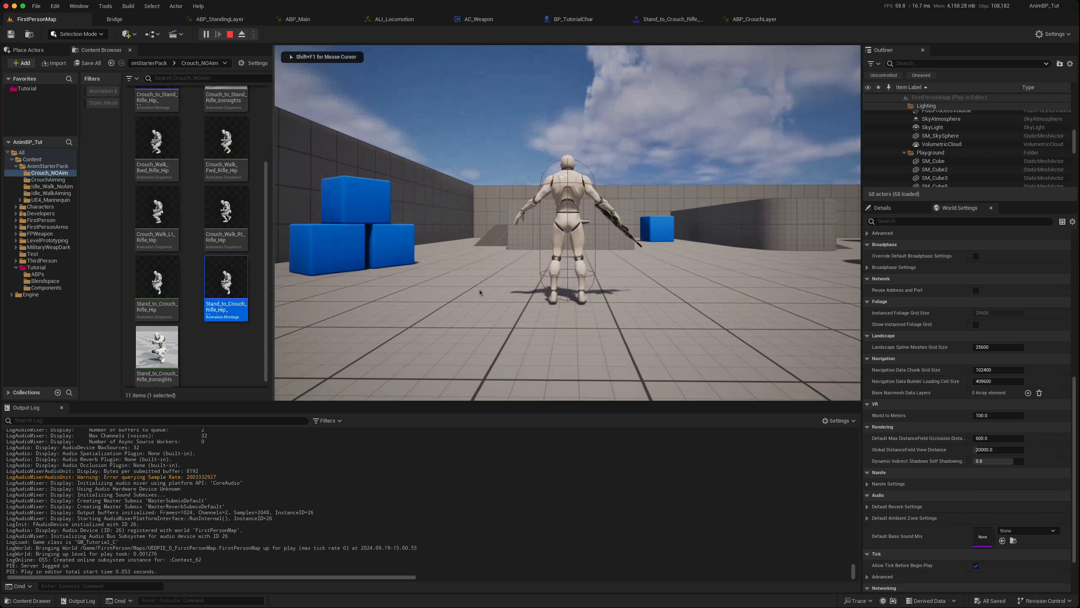
key("w")
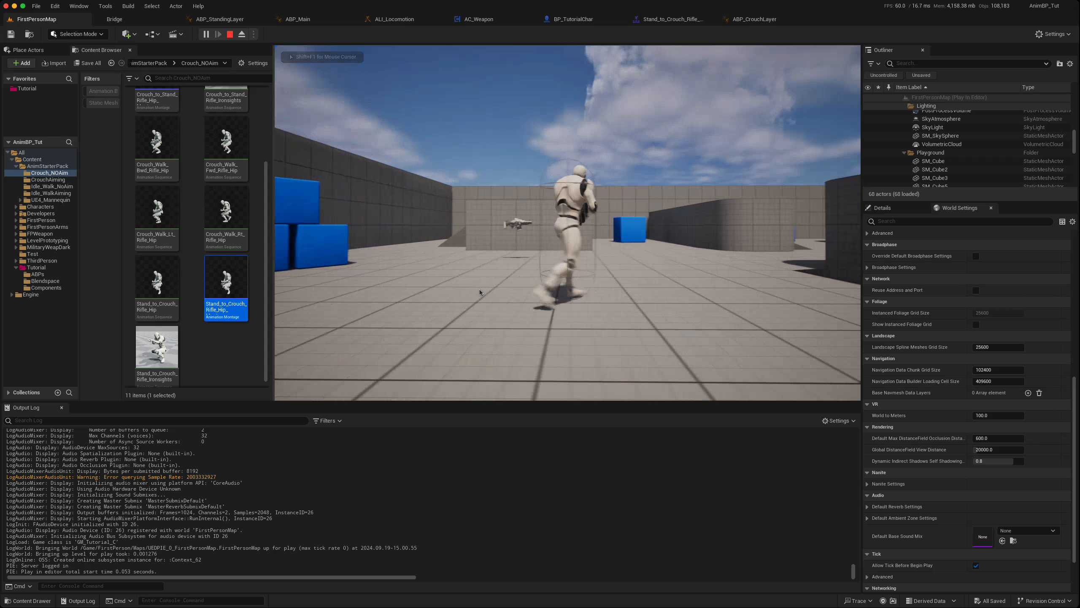
key("c")
key("c")
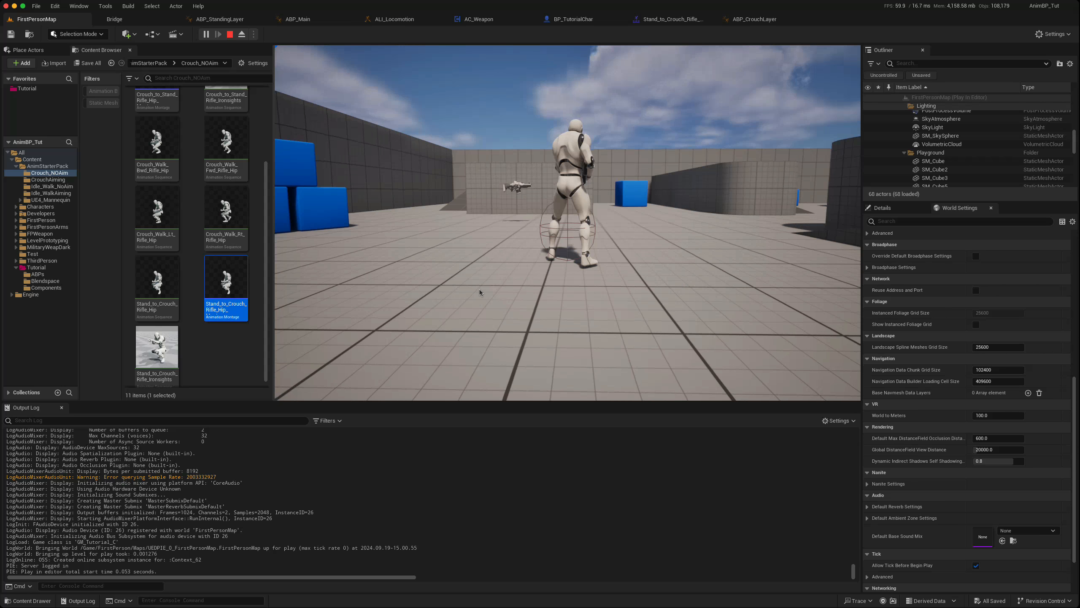
Test movement in all directions after standing back up to check the locomotion transition, and end the play session.
key("a")
key("a")
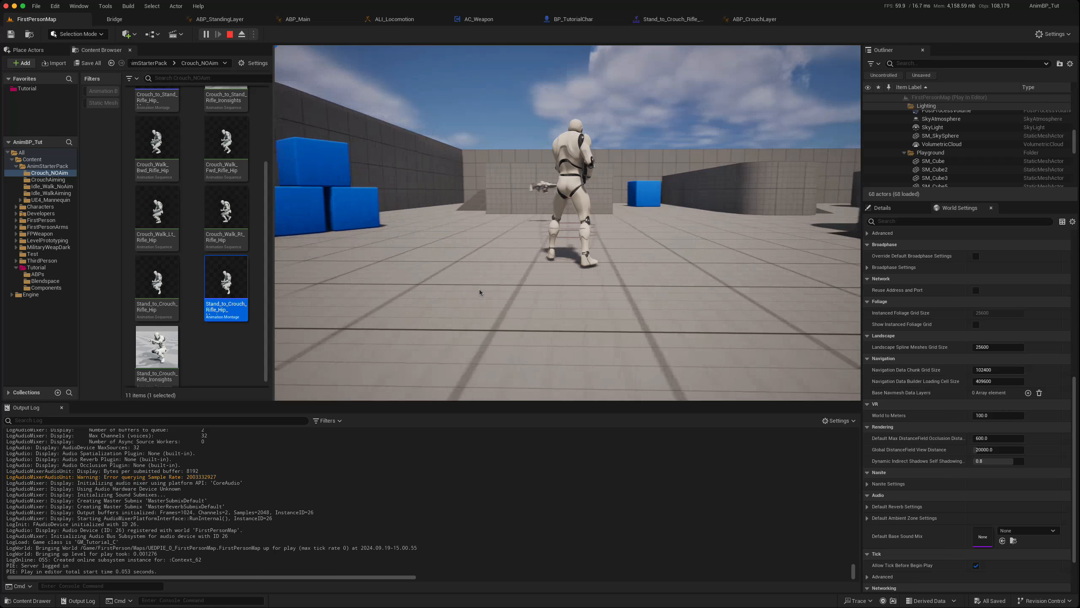
key("d")
key("s")
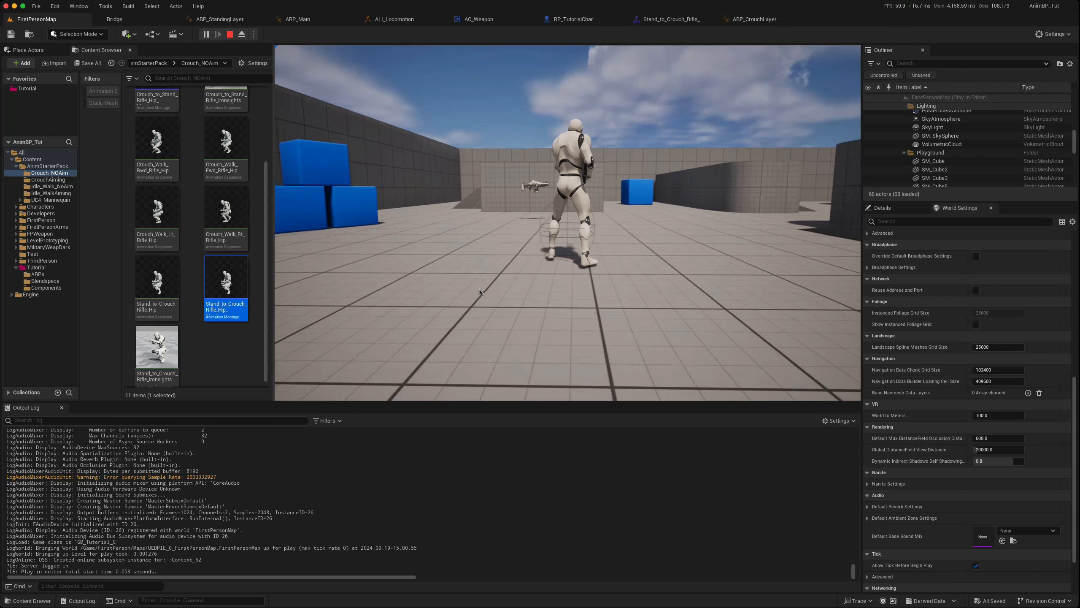
key("d")
key("a")
key("w")
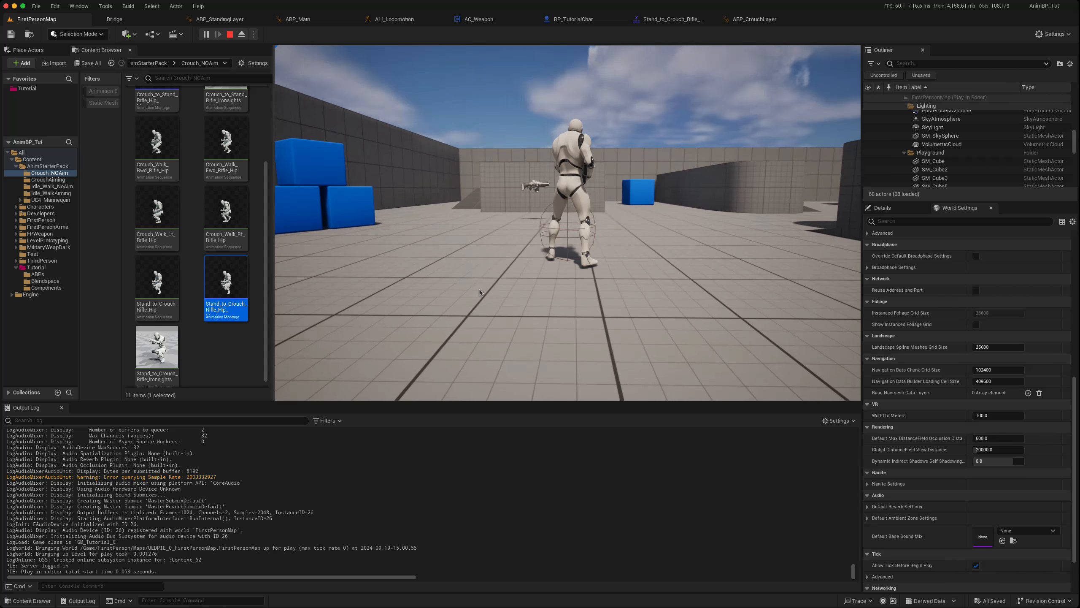
key("Escape")
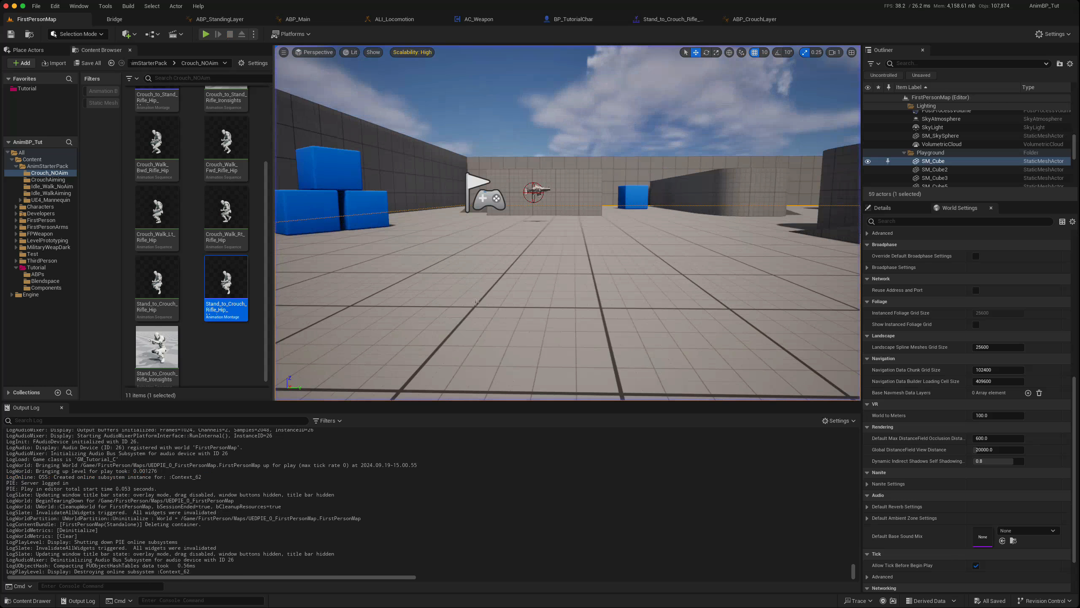
In BP_TutorialChar, add a Delay Until Next Tick node after Debug Key 1's Link Anim Class Layers node.
left_click(574, 20)
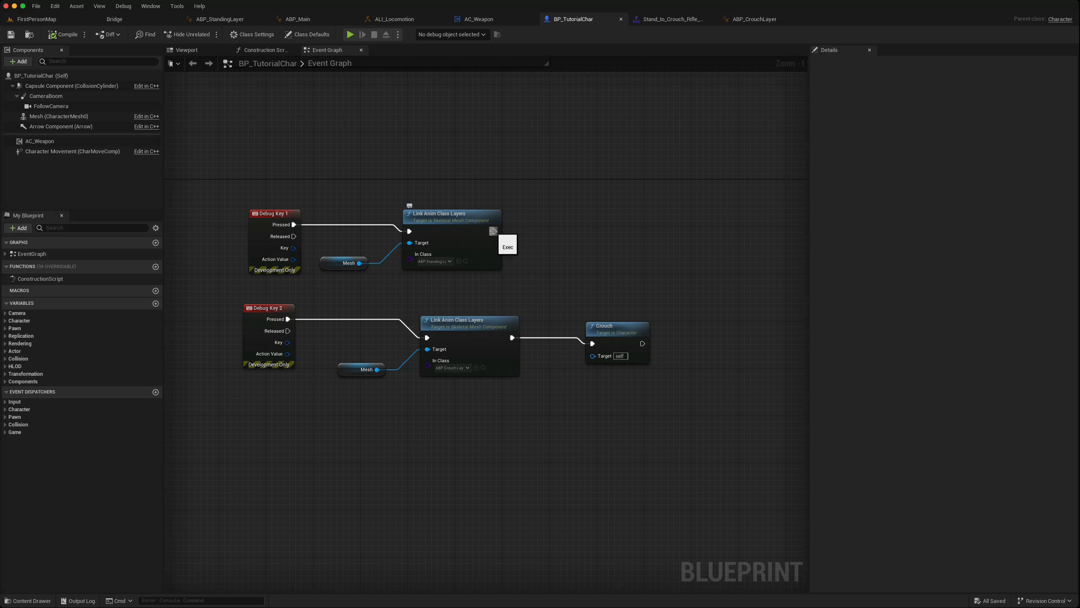
left_click_drag(493, 230, 547, 220)
type("dla")
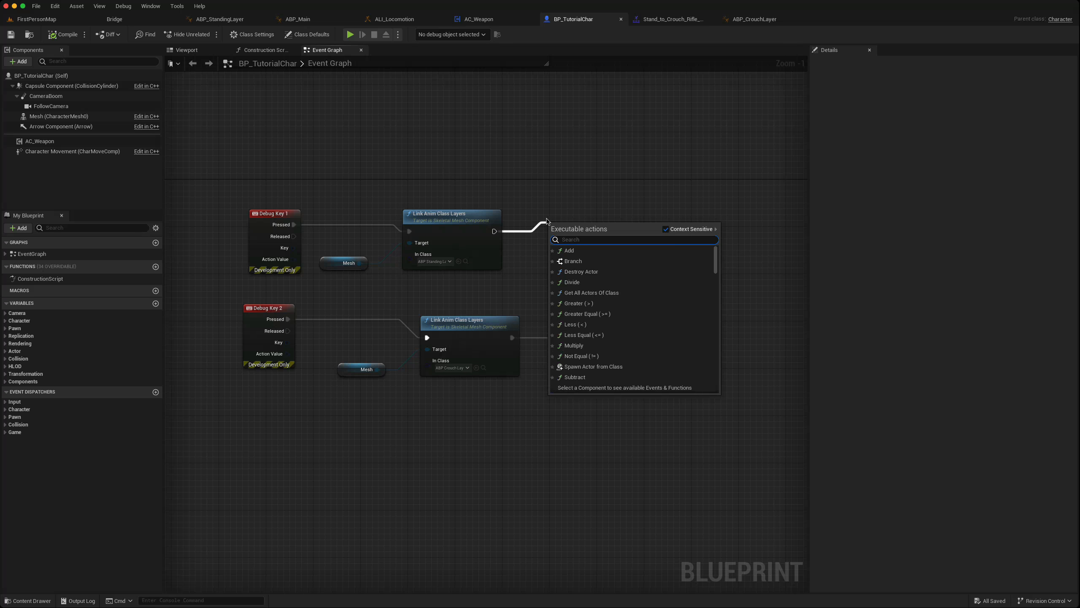
key("BackSpace")
key("BackSpace")
type("ela ne")
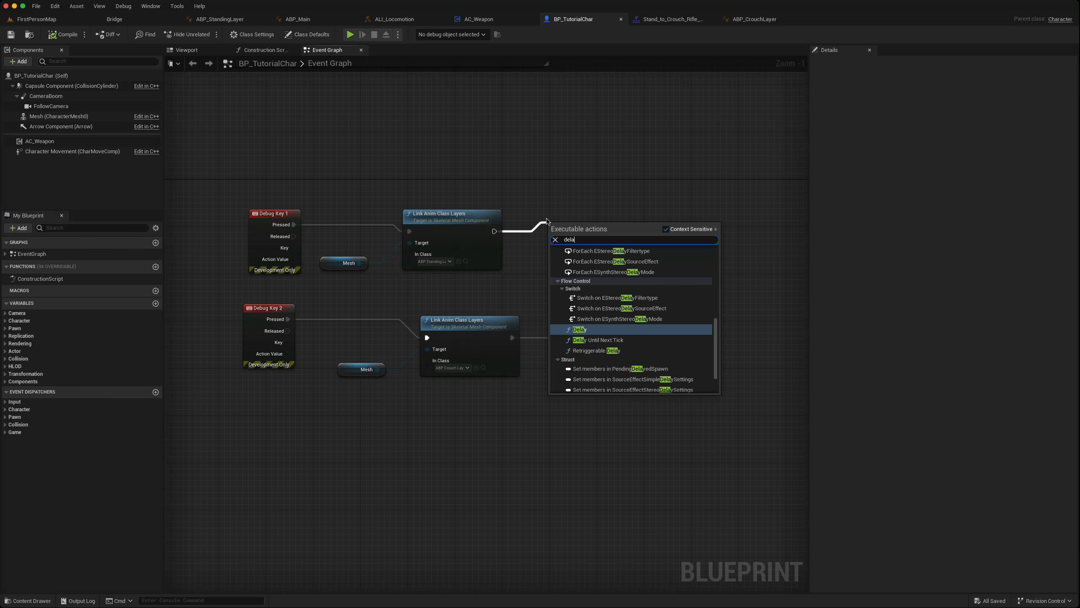
scroll(481, 203, "up", 1)
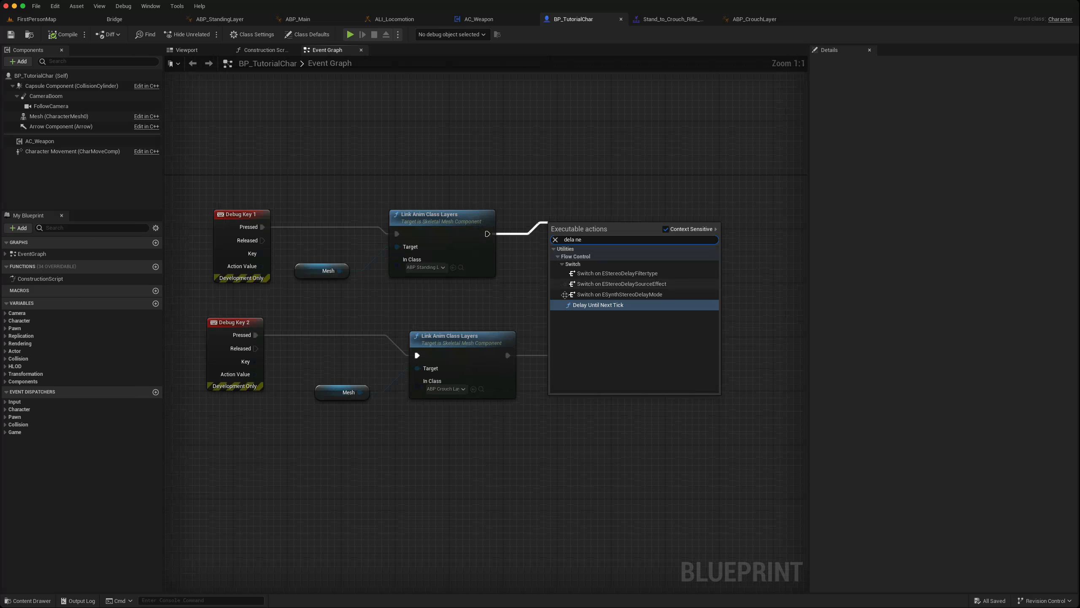
left_click(587, 305)
Add an Un Crouch node after Delay Until Next Tick, then compile and save BP_TutorialChar.
left_click_drag(579, 241, 646, 234)
type("uncro")
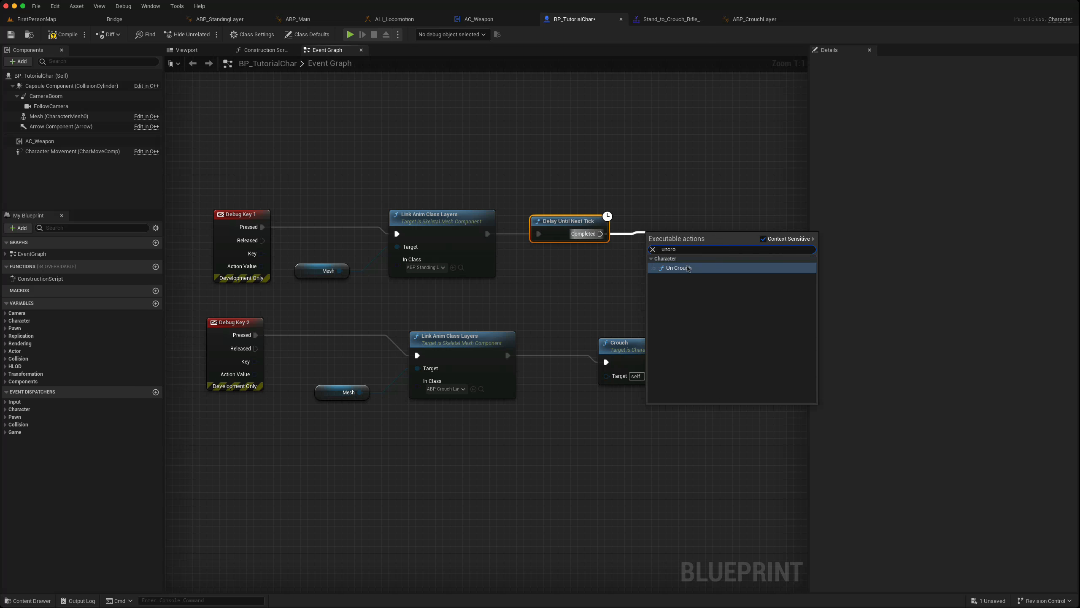
left_click(688, 268)
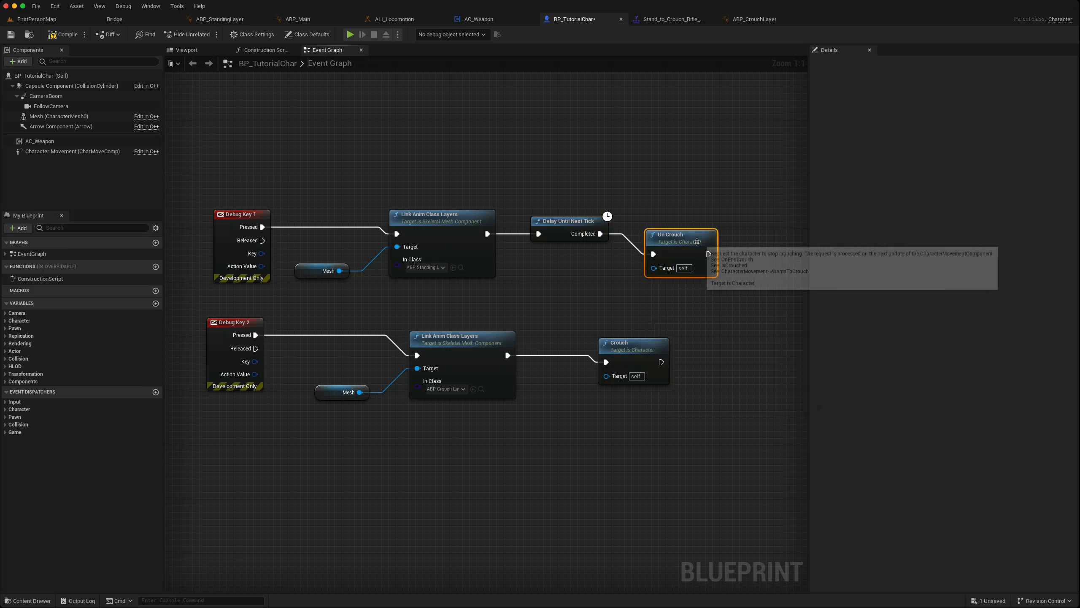
left_click(63, 36)
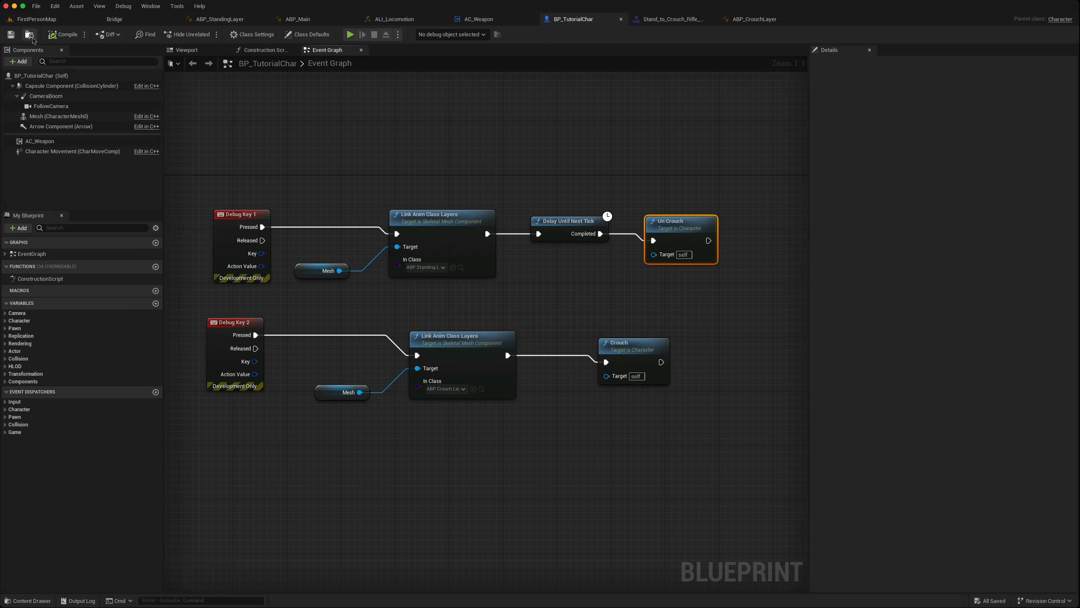
Play FirstPersonMap, activate the standing layer, move the character around, and switch to crouch to test the updated transitions.
left_click(38, 20)
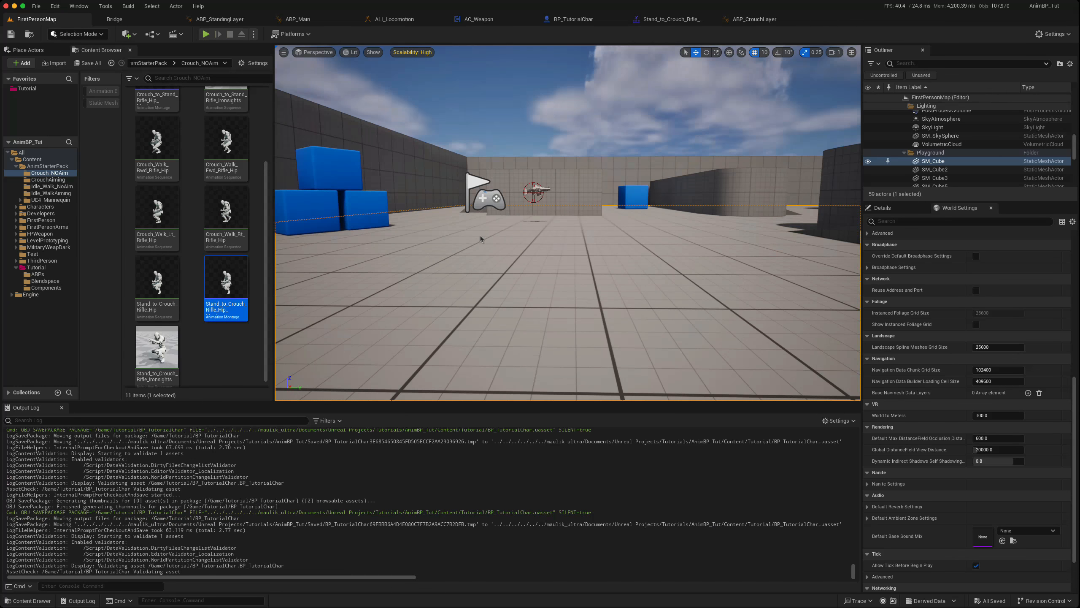
key("alt+p")
left_click(491, 225)
key("1")
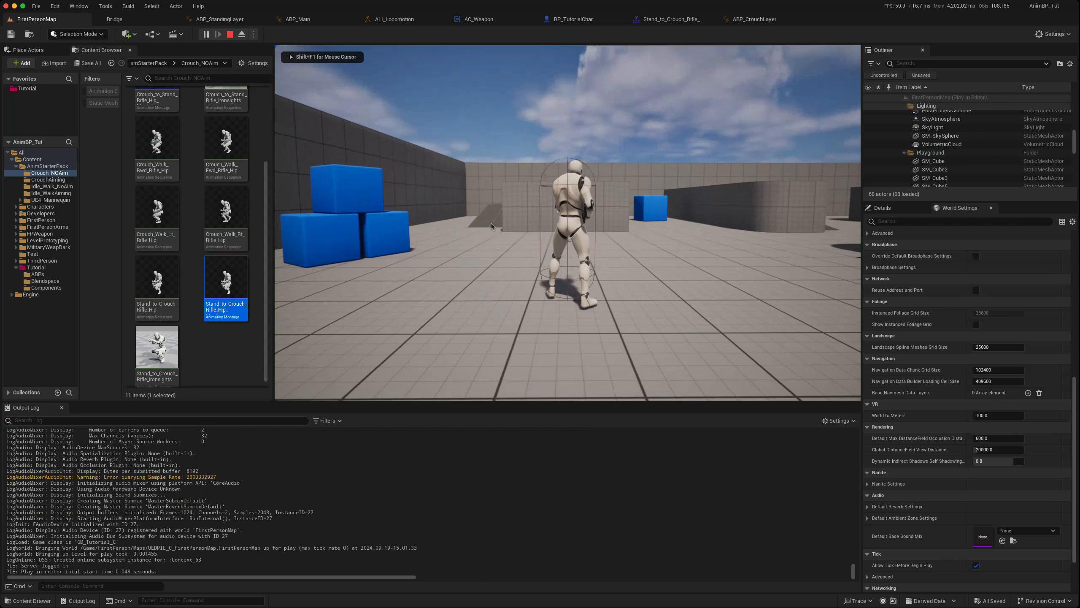
key("d")
key("a")
key("s")
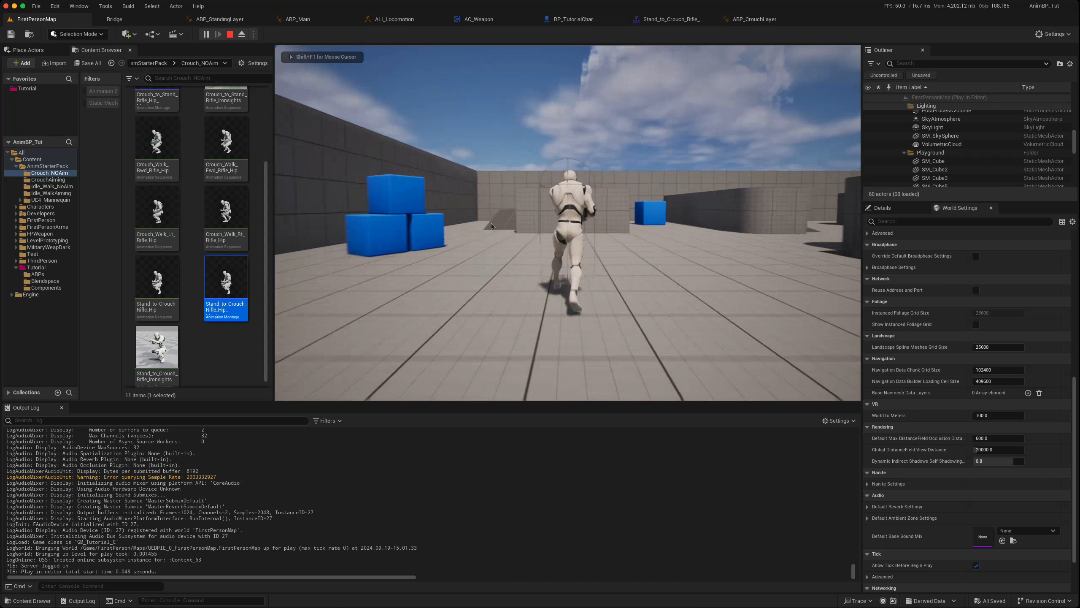
key("w")
key("c")
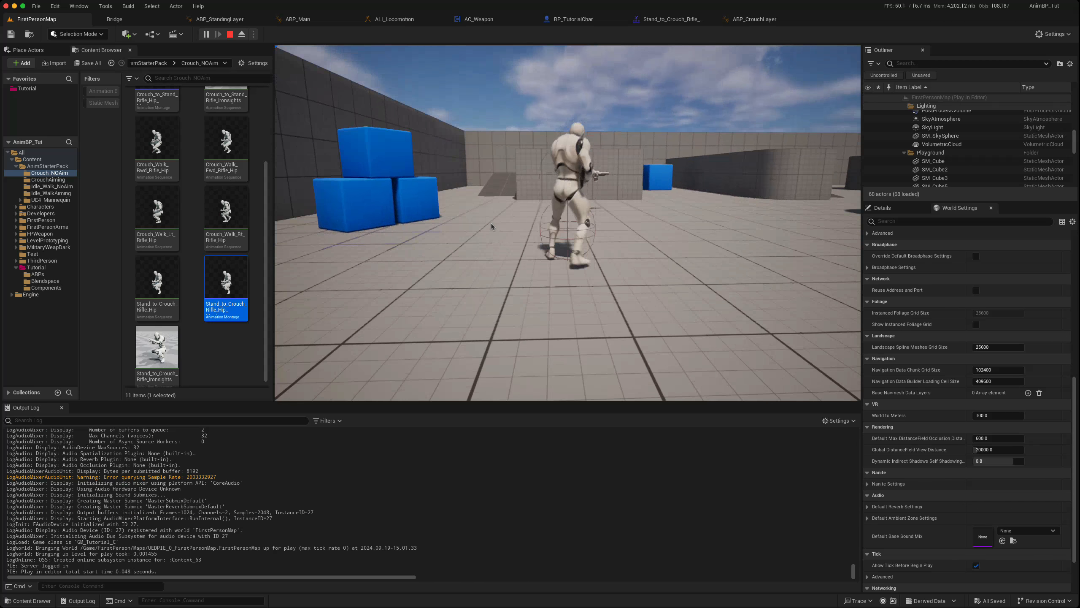
key("d")
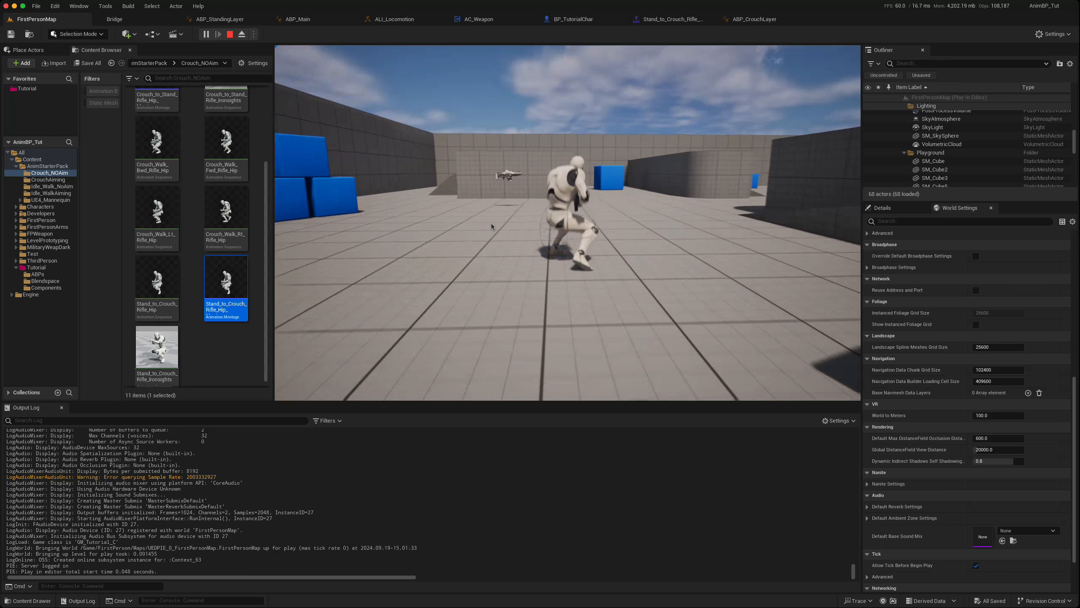
Test the character's crouching and standing while moving in all directions in the running level, and end the play session.
key("a")
key("s")
key("w")
key("c")
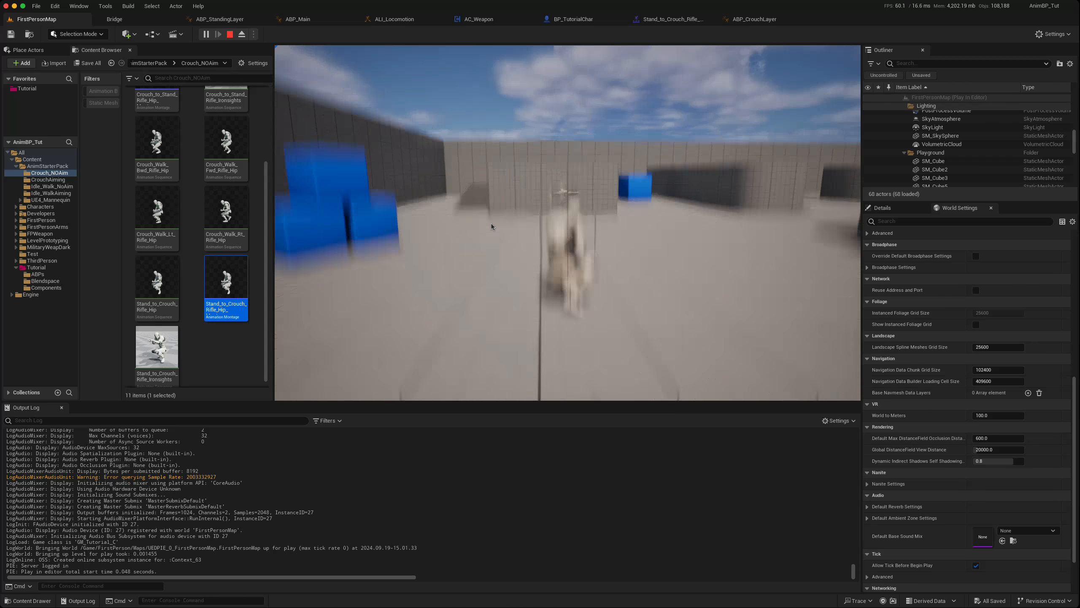
key("d")
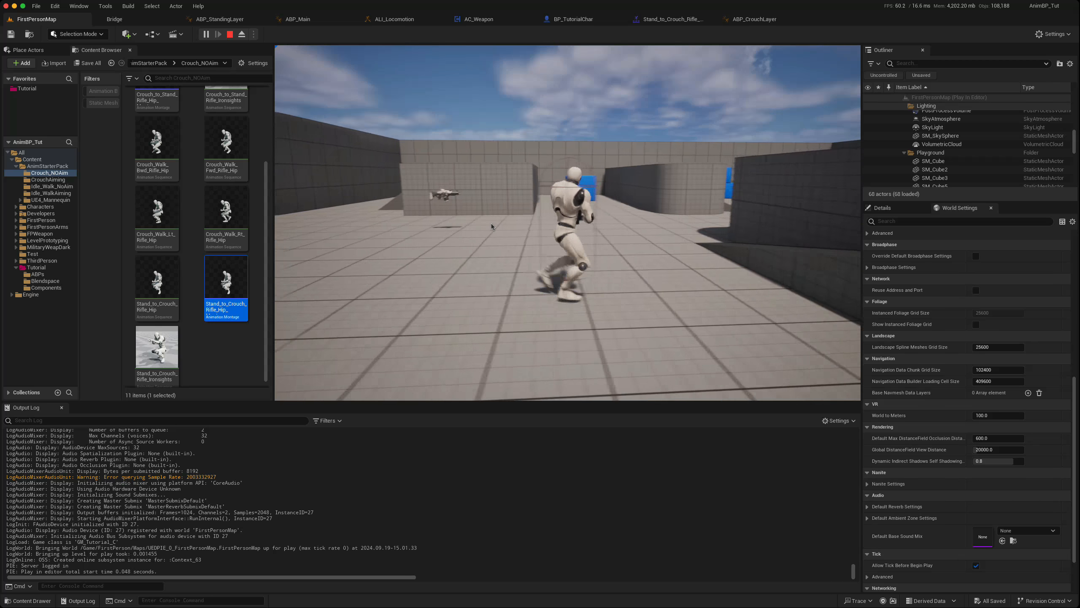
key("a")
key("s")
key("d")
key("w")
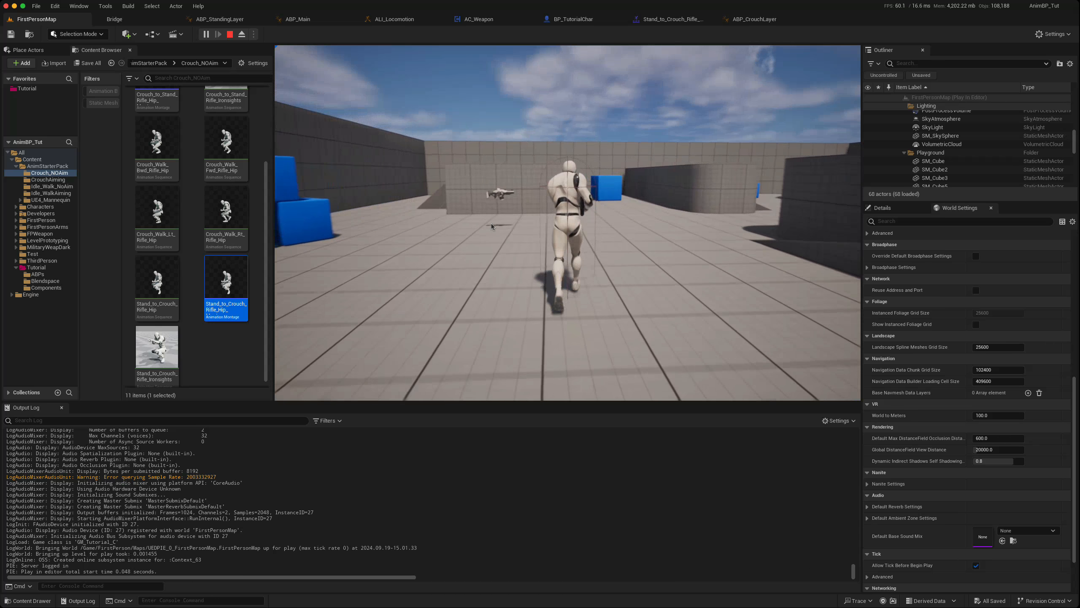
key("a")
key("c")
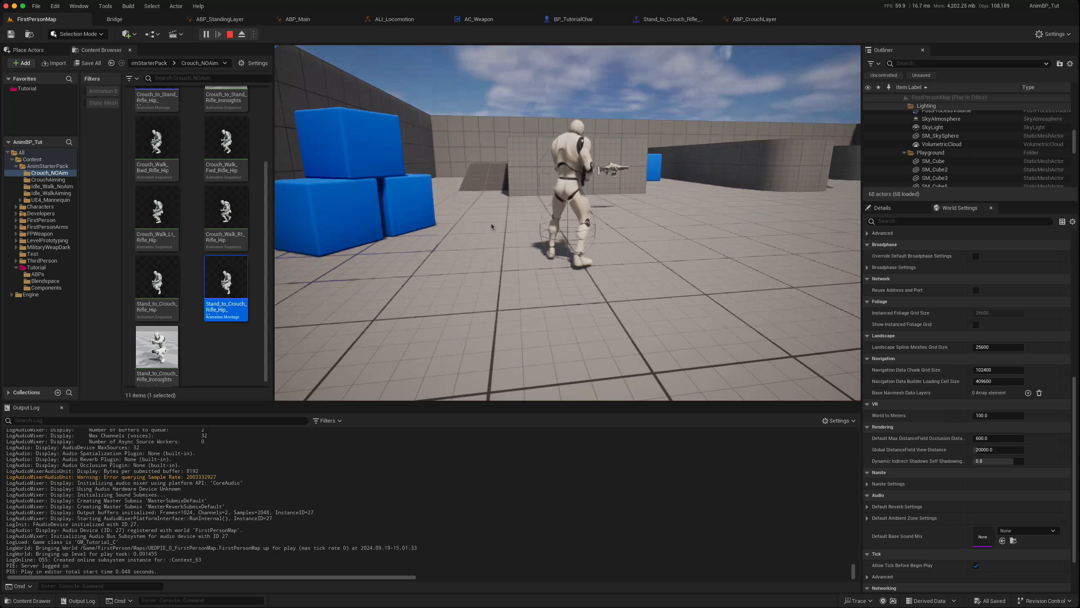
key("c")
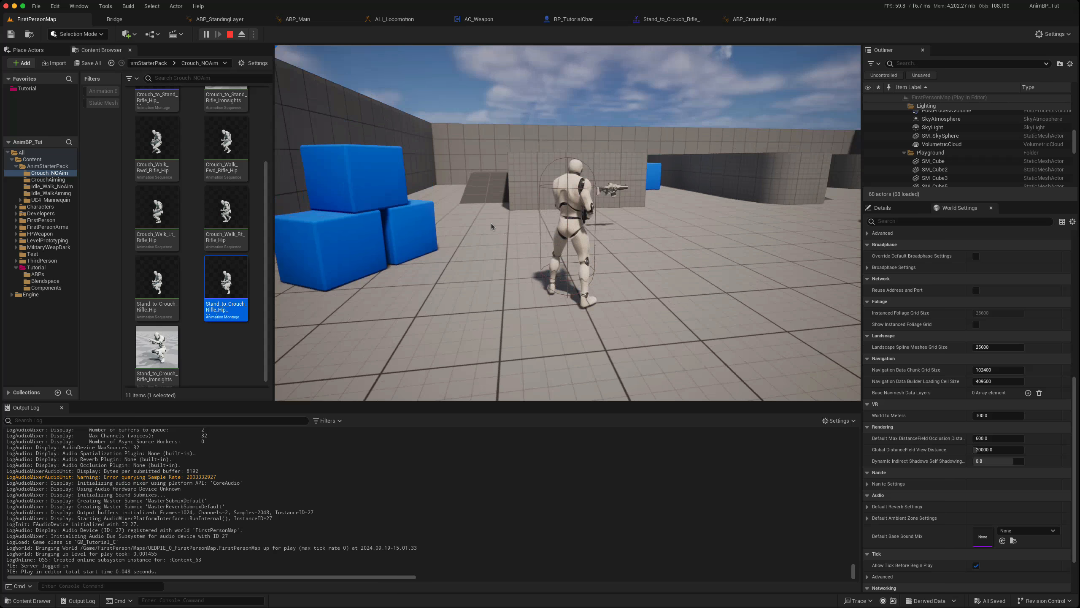
key("Escape")
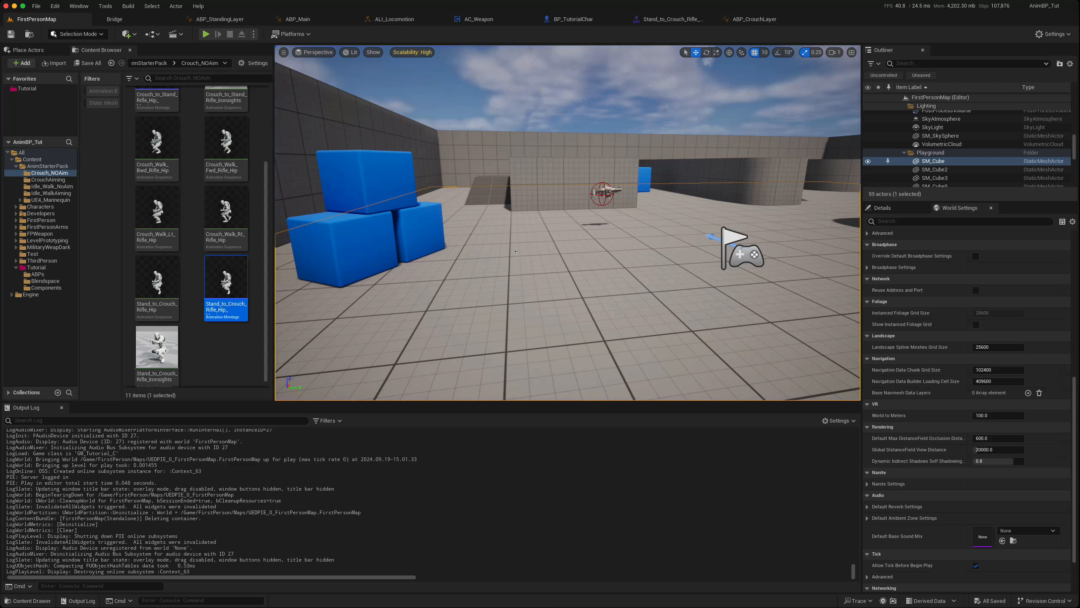
left_click_drag(527, 206, 529, 150)
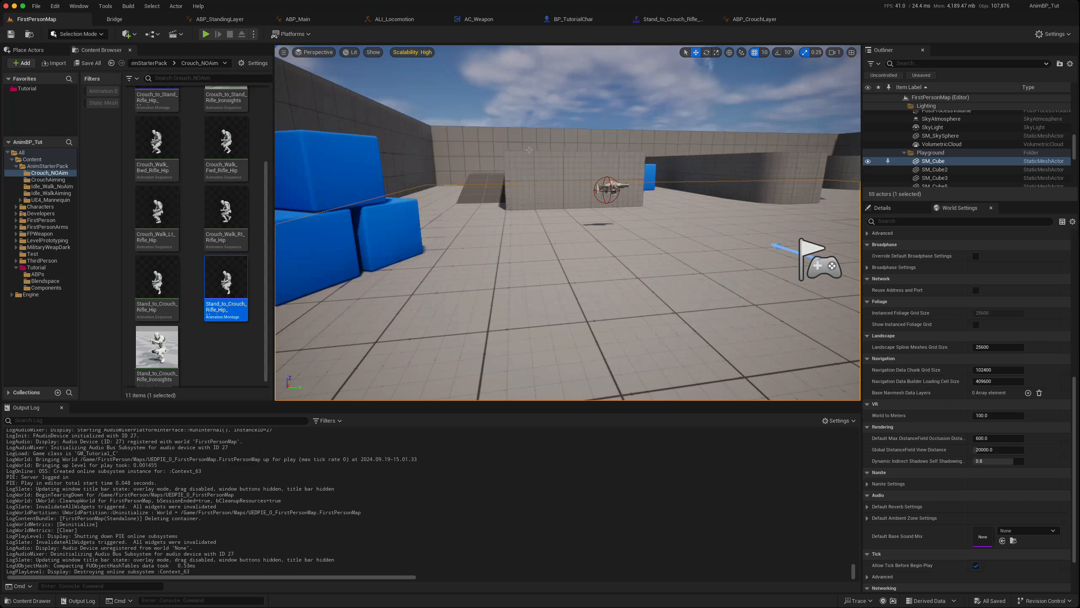
In BP_TutorialChar, replace the Delay Until Next Tick node with a 0.5-second Delay between Link Anim Class Layers and Un Crouch.
left_click(574, 20)
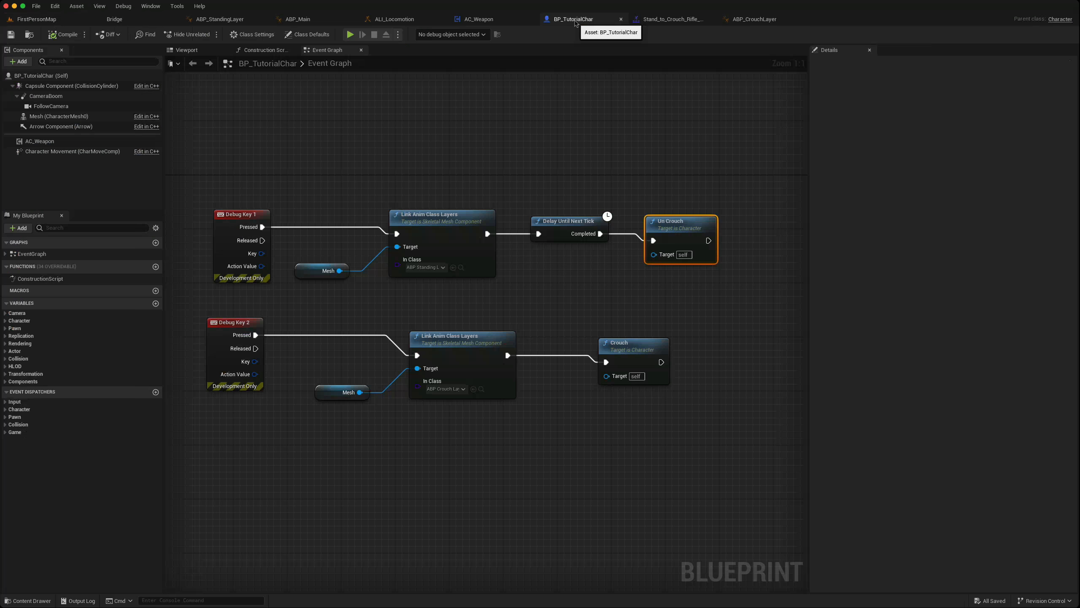
left_click(567, 230)
key("Delete")
left_click_drag(526, 237, 530, 234)
type("dela")
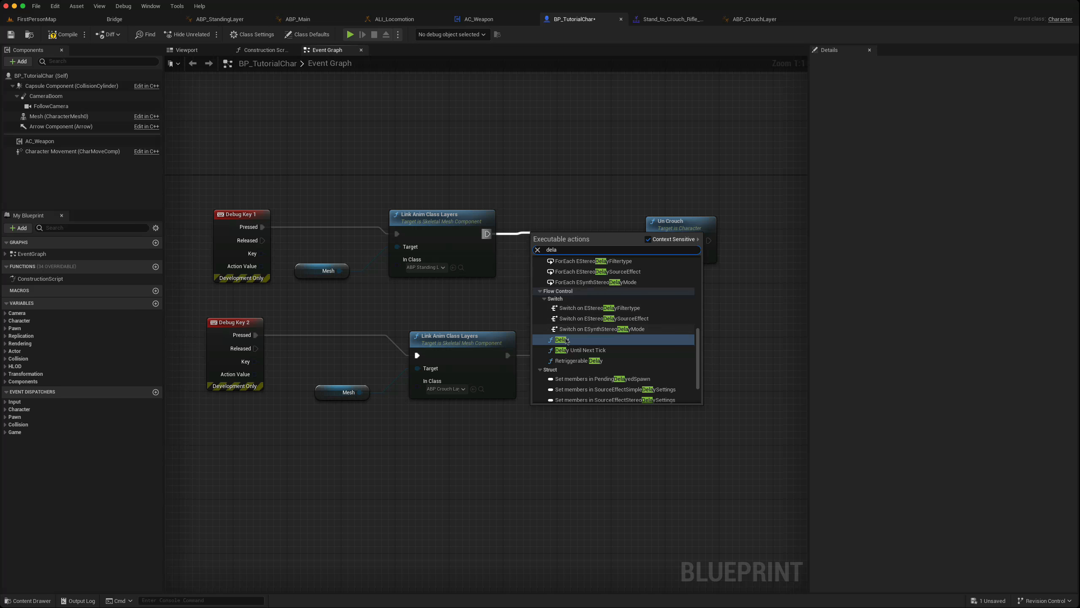
left_click(562, 339)
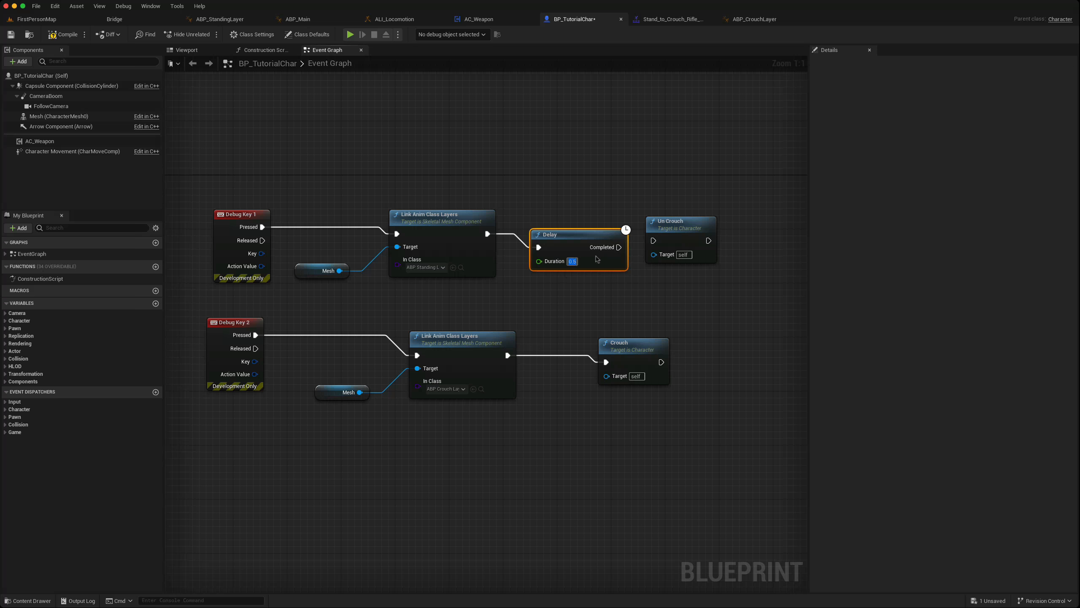
left_click_drag(618, 247, 636, 240)
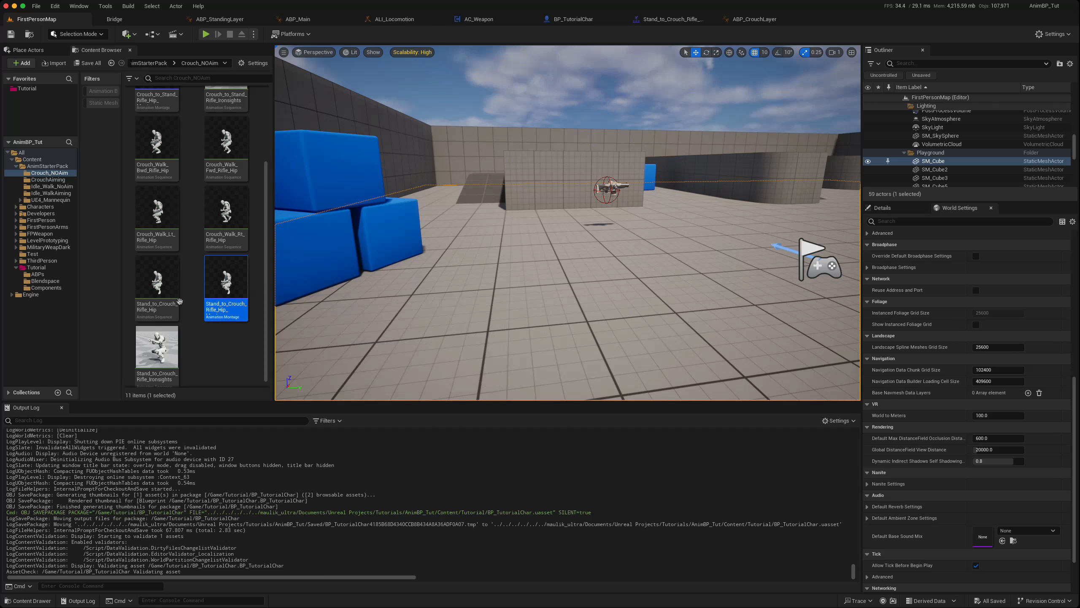
Open the Crouch_to_Stand_Rifle_Hip animation sequence, pause it and scrub to its last frame to check its duration.
scroll(190, 285, "up", 3)
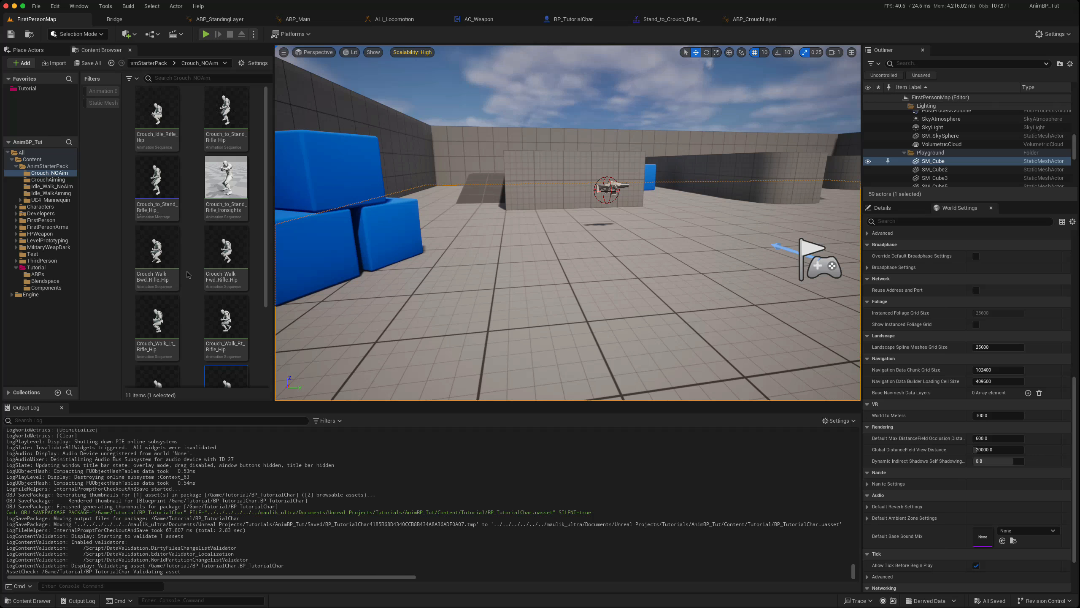
double_click(219, 128)
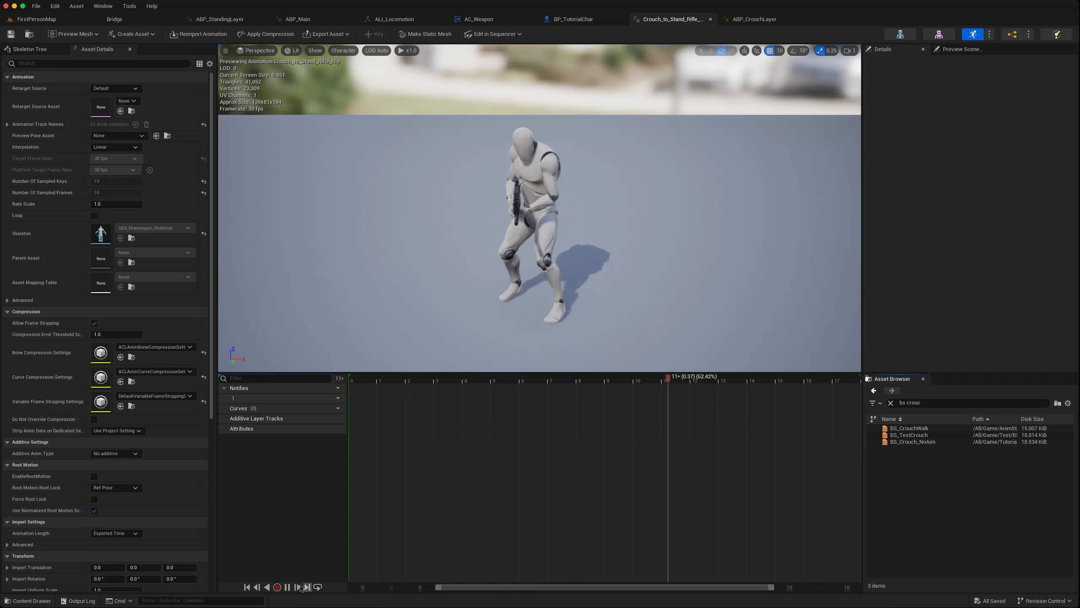
left_click(288, 587)
left_click_drag(761, 378, 831, 377)
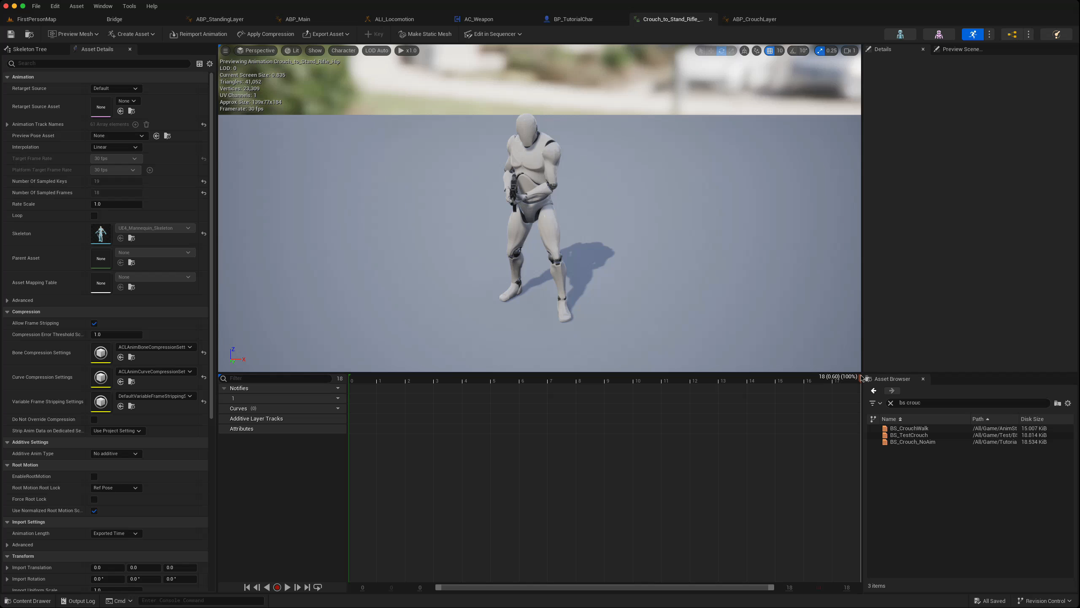
Set the duration of the Delay node in BP_TutorialChar to 0.6 and compile the blueprint.
left_click(568, 22)
type("0.6")
key("Return")
left_click(58, 36)
Play FirstPersonMap to test the crouch-to-stand transition both standing still and moving sideways, and end the play session.
left_click(36, 19)
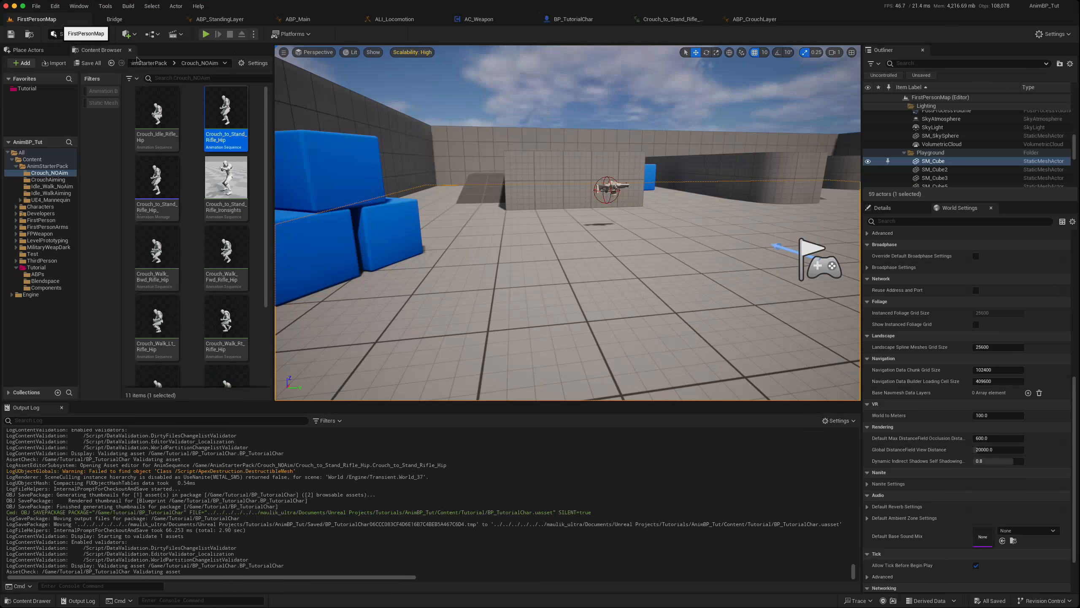
key("alt+p")
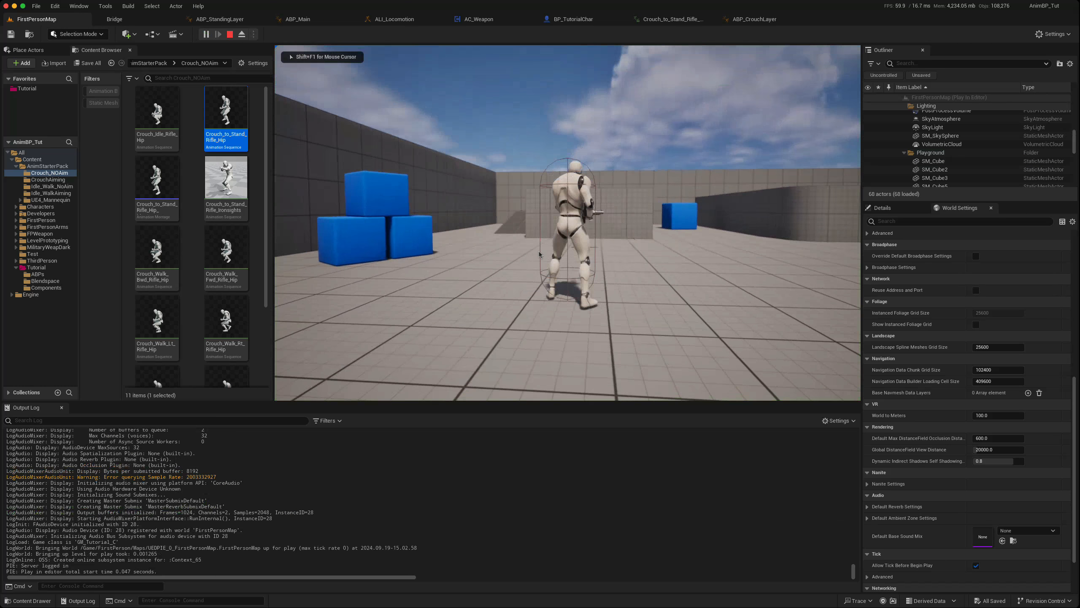
key("c")
key("c")
key("a")
key("d")
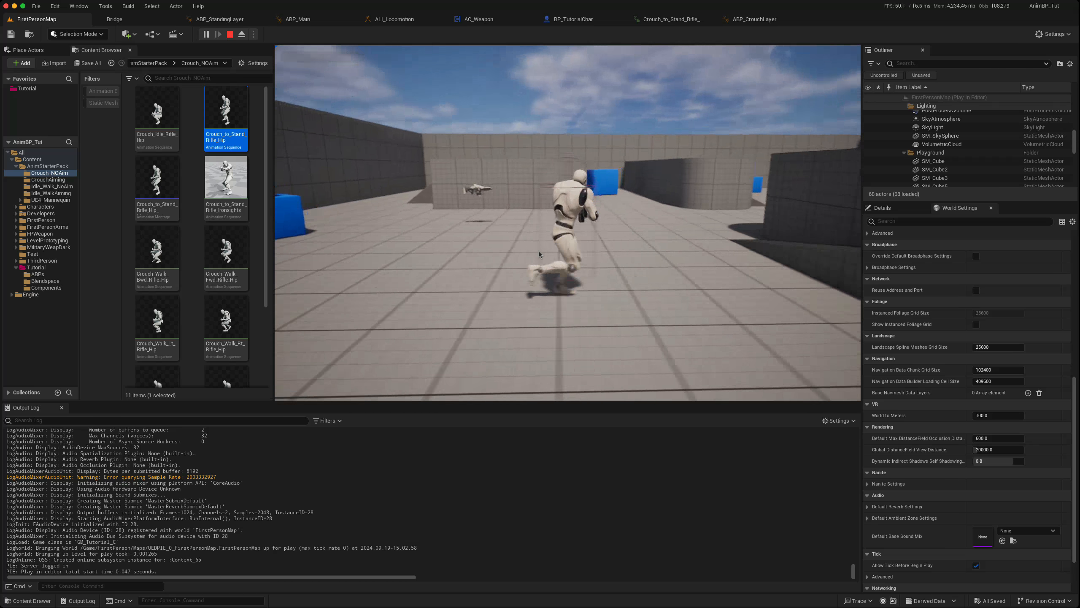
key("c")
key("a")
key("d")
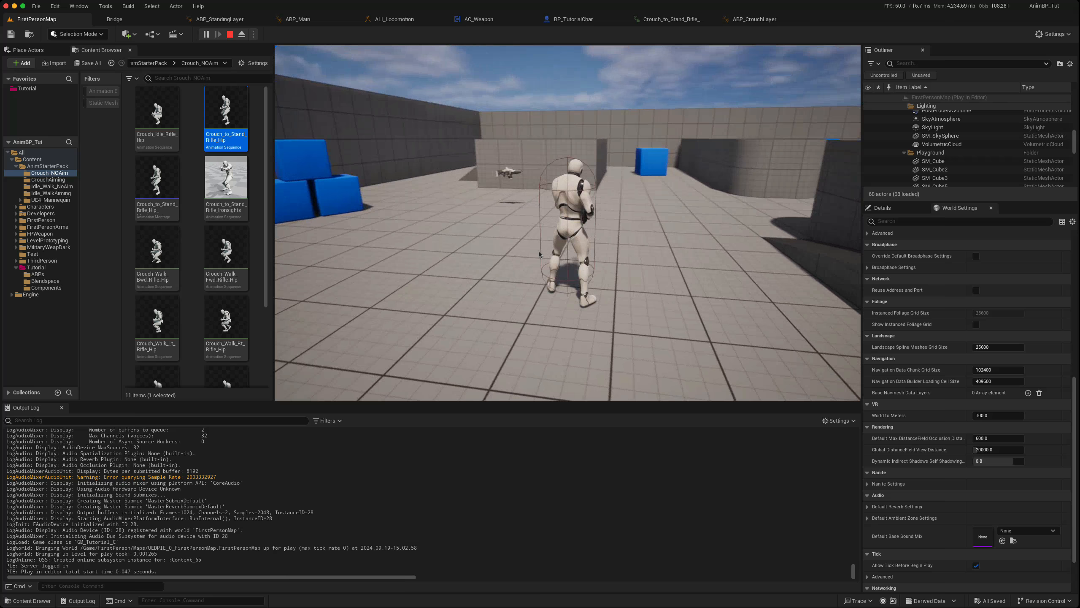
key("a")
key("d")
key("a")
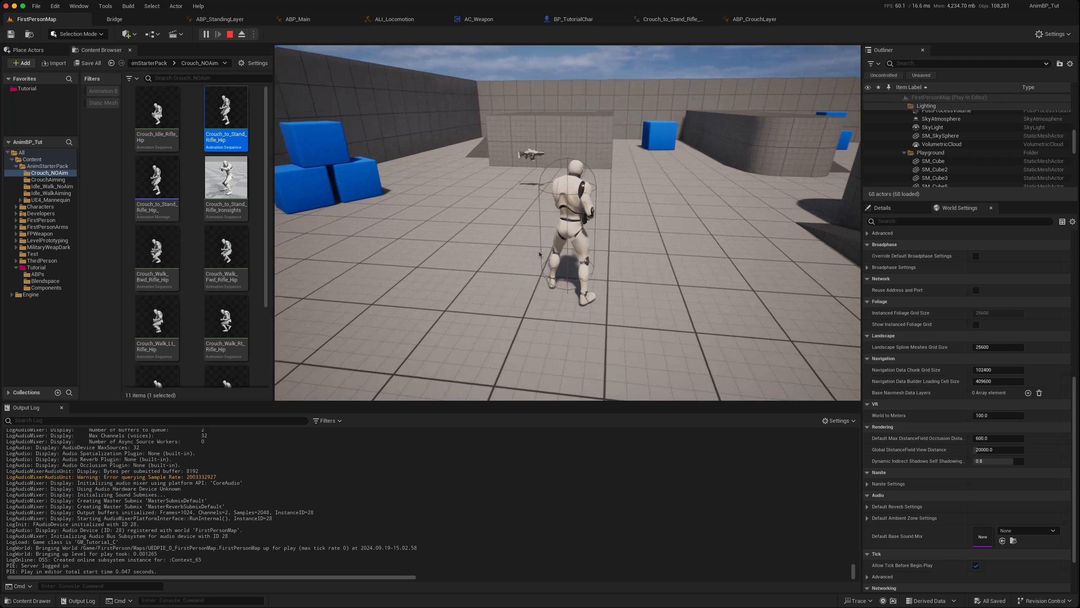
key("c")
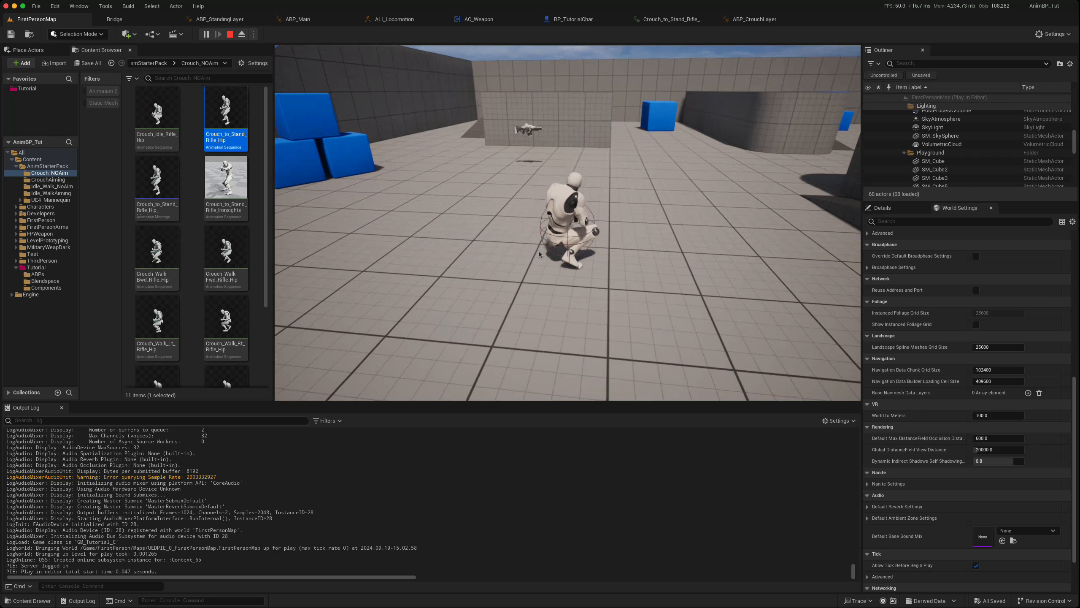
key("c")
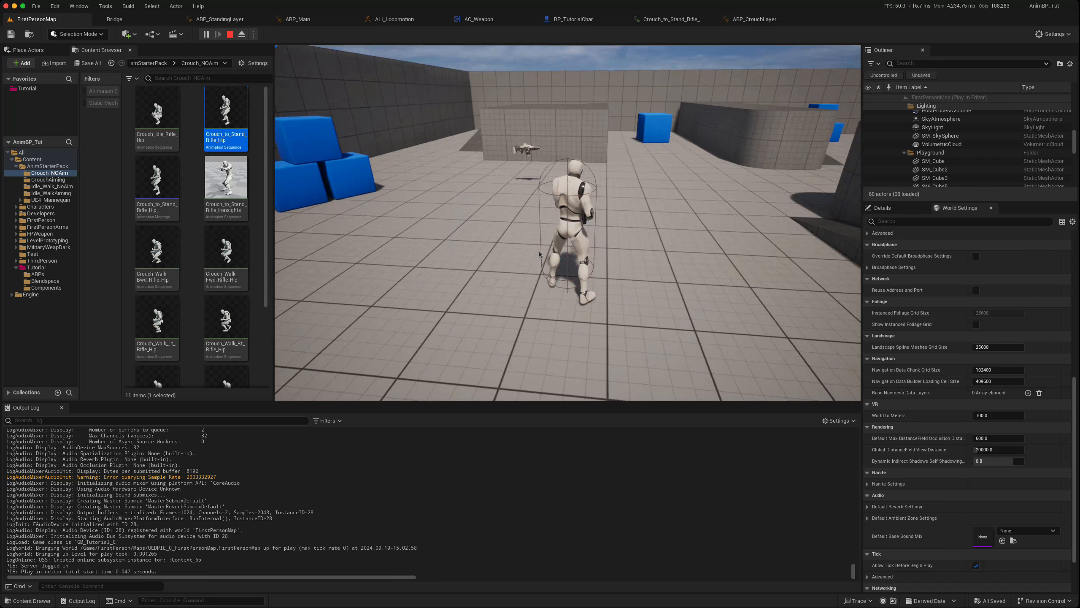
key("Escape")
Filter the CameraBoom properties of BP_TutorialChar by "lag" and turn on Enable Camera Lag.
left_click(574, 20)
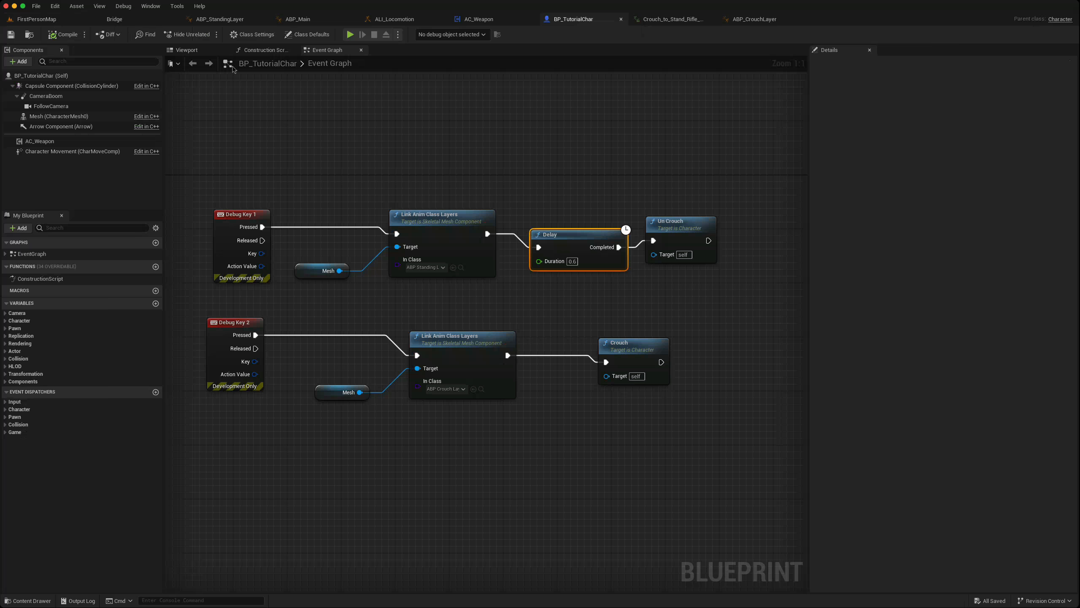
left_click(47, 97)
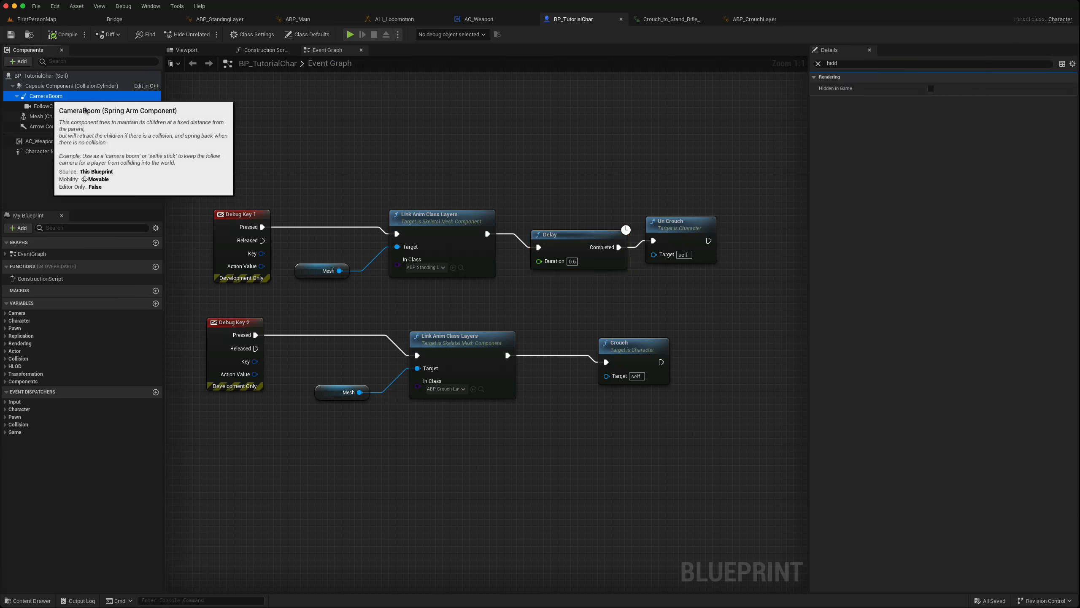
left_click(817, 63)
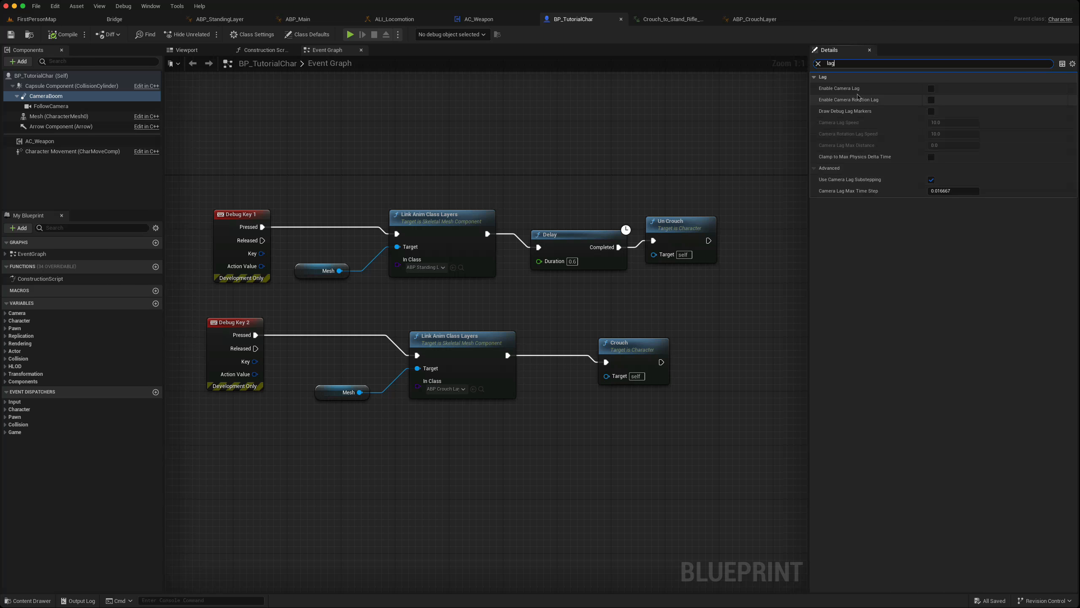
left_click(931, 89)
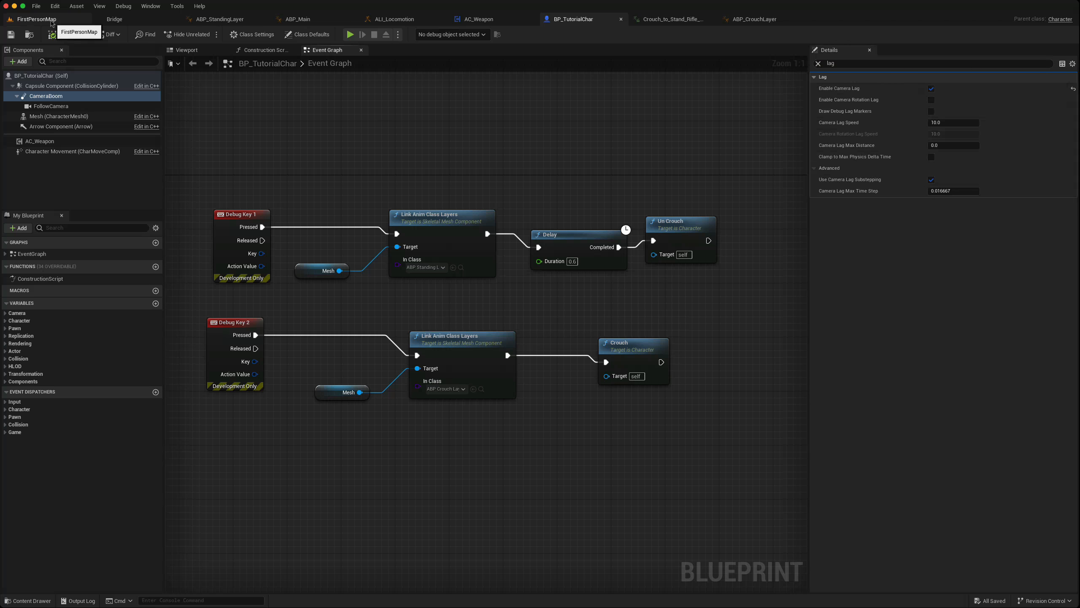
Play FirstPersonMap and toggle between crouching and standing on the spot to check the transition with camera lag.
left_click(51, 21)
key("alt+p")
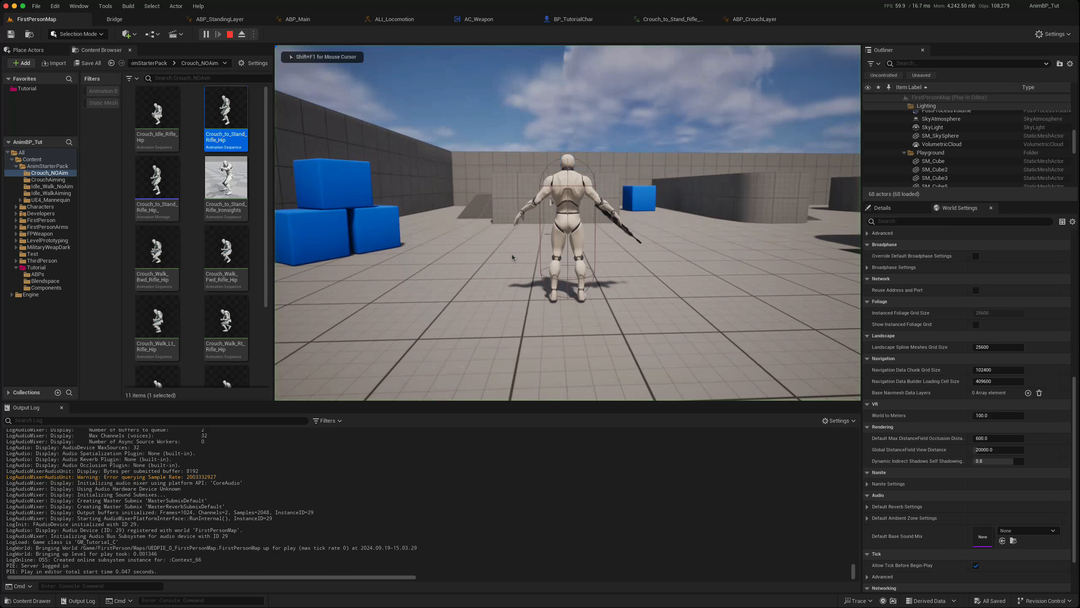
key("c")
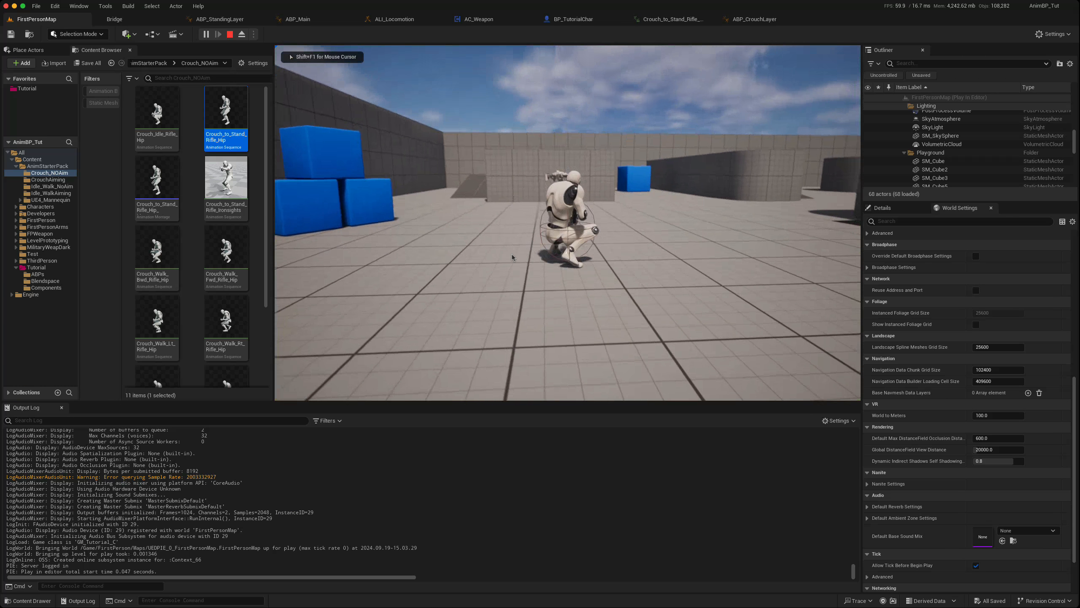
key("c")
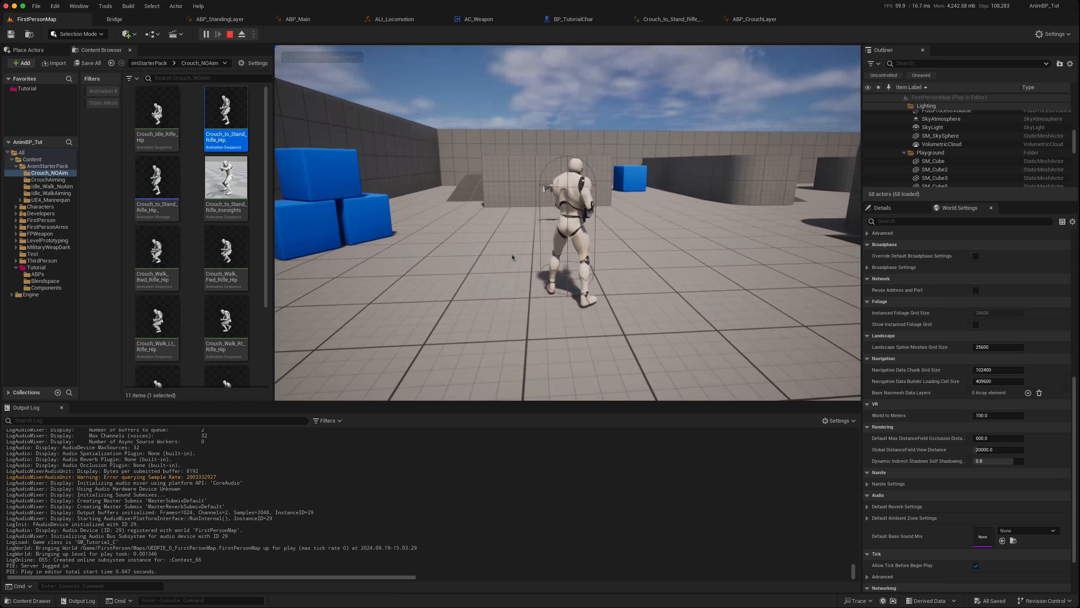
key("c")
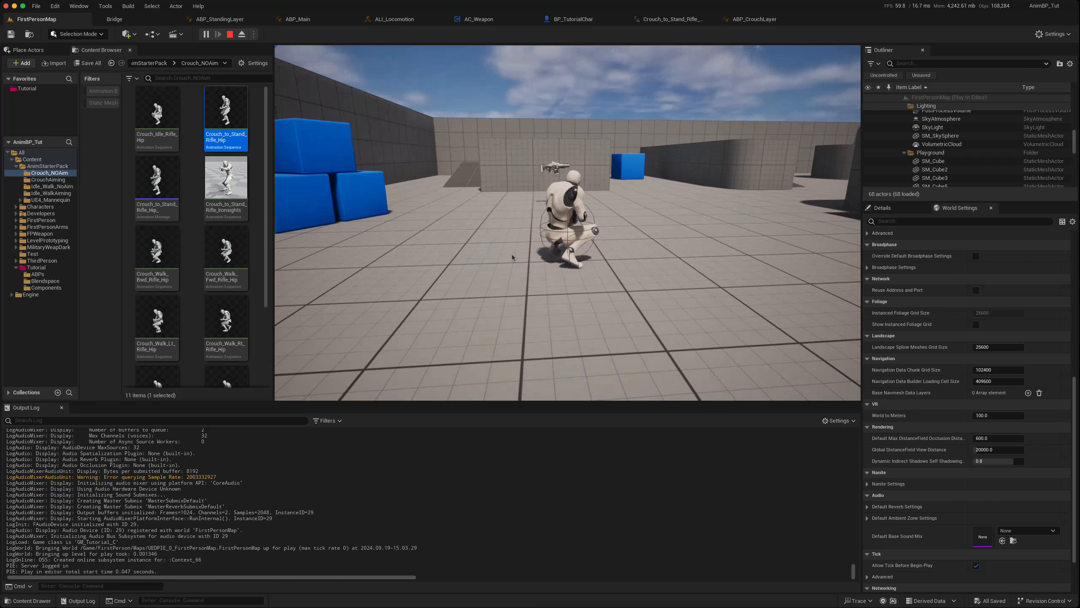
Test crouching and standing up while moving the character forward and sideways around the level, and end the play session.
key("w")
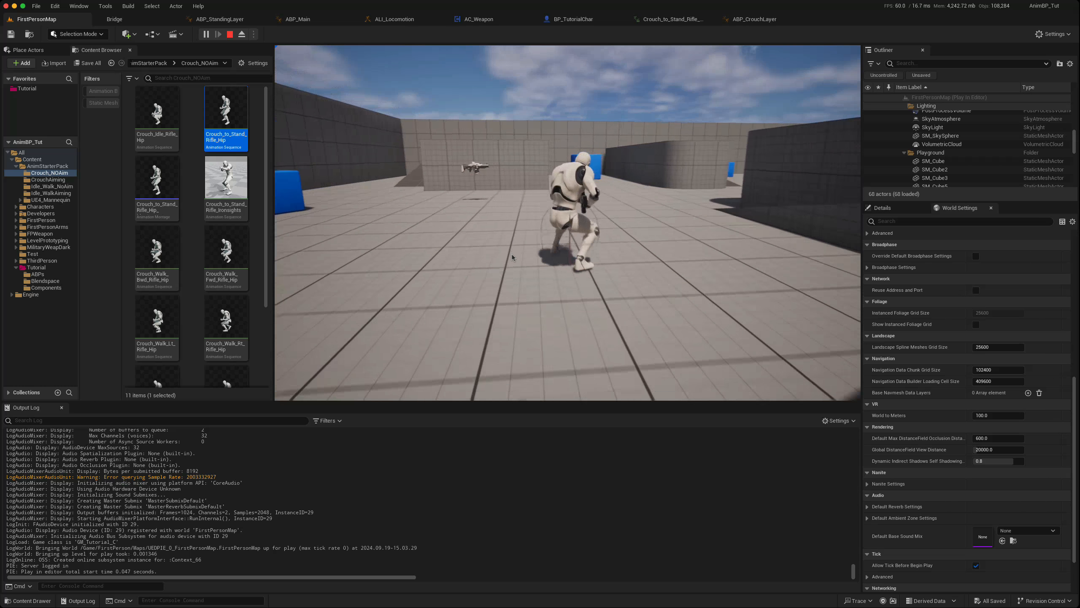
key("a")
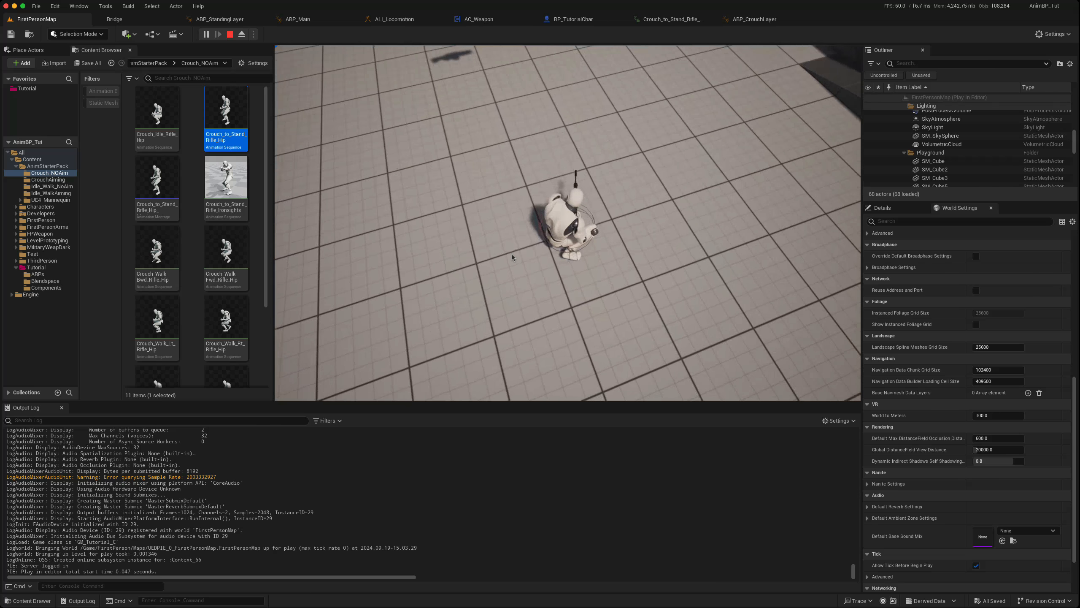
key("a")
key("d")
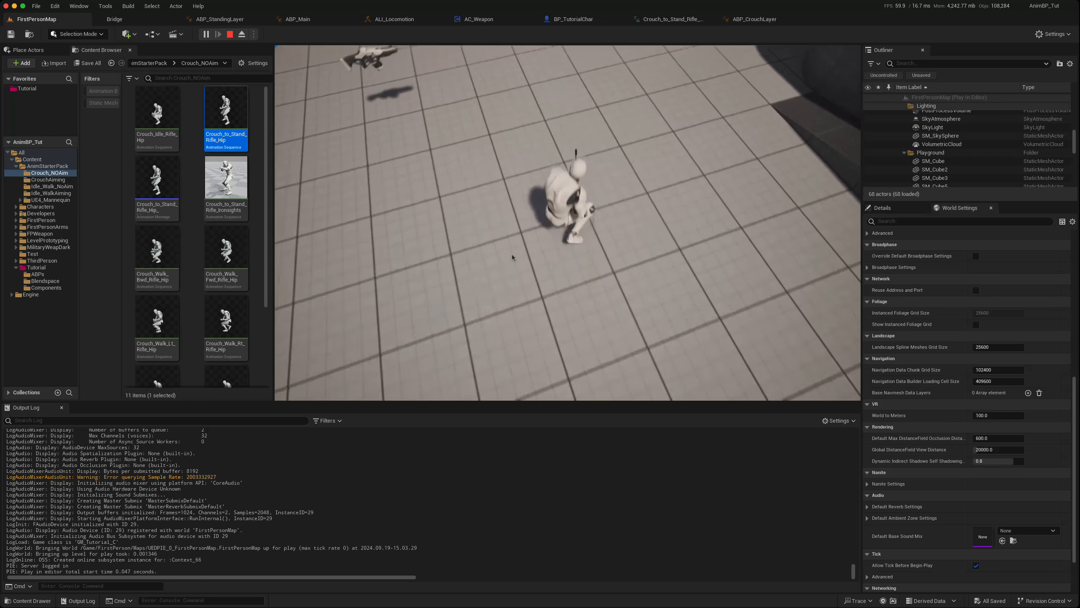
key("c")
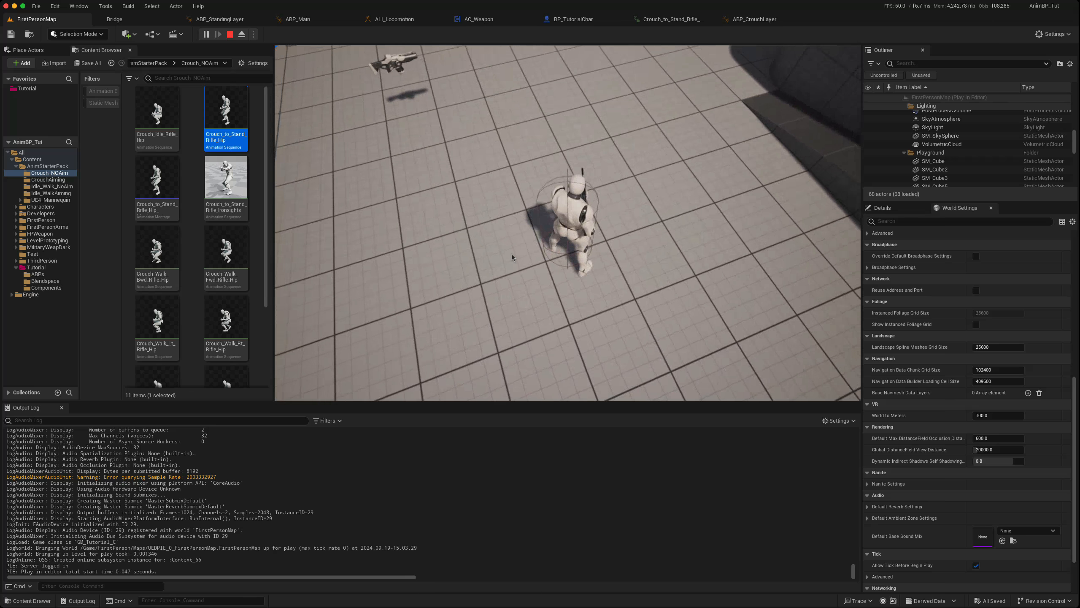
key("d")
key("a")
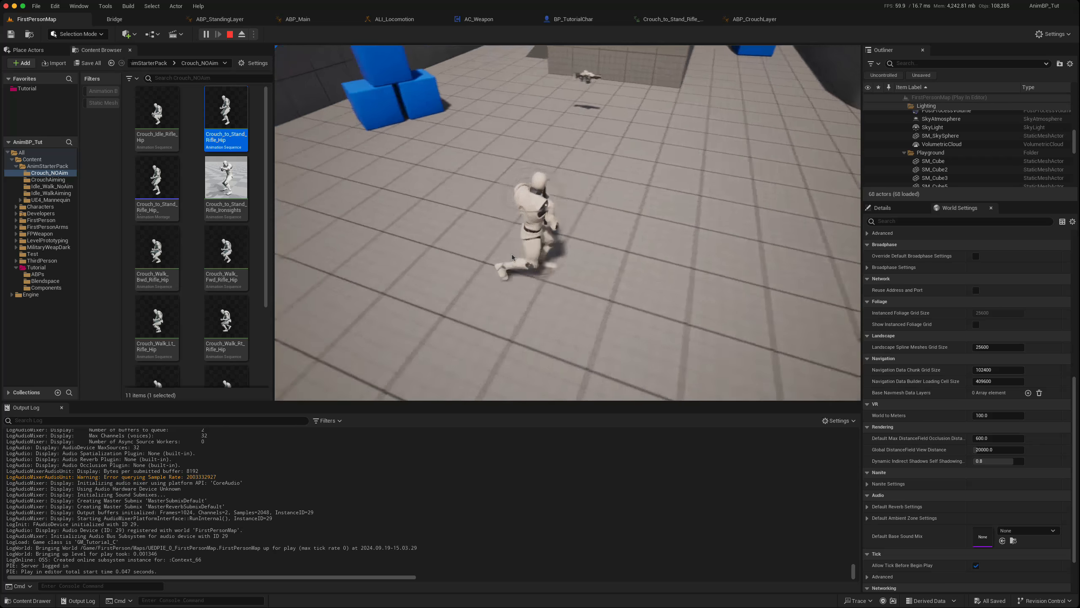
key("w")
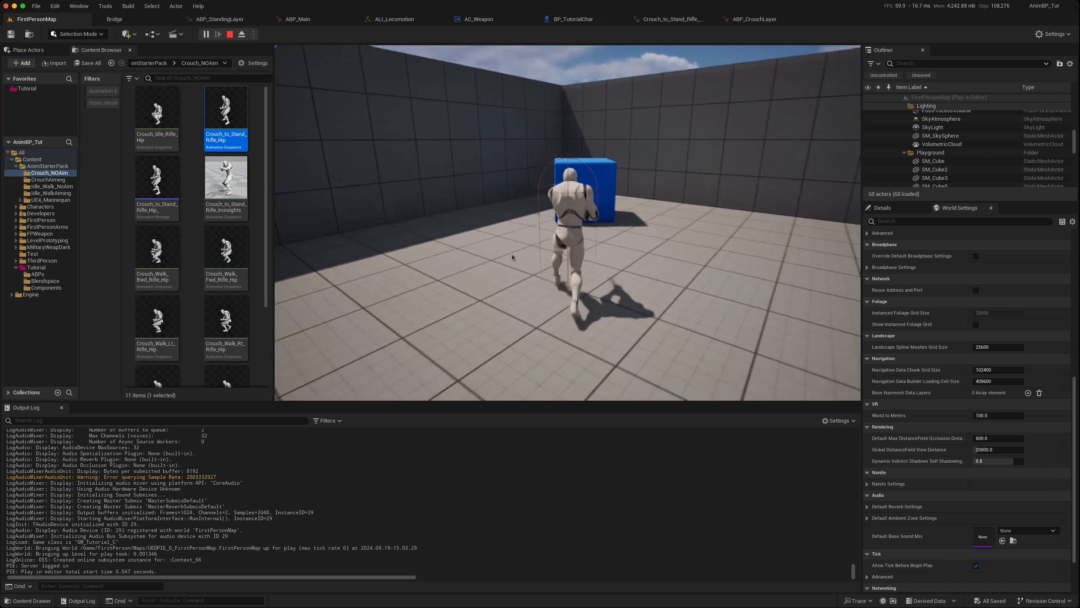
key("d")
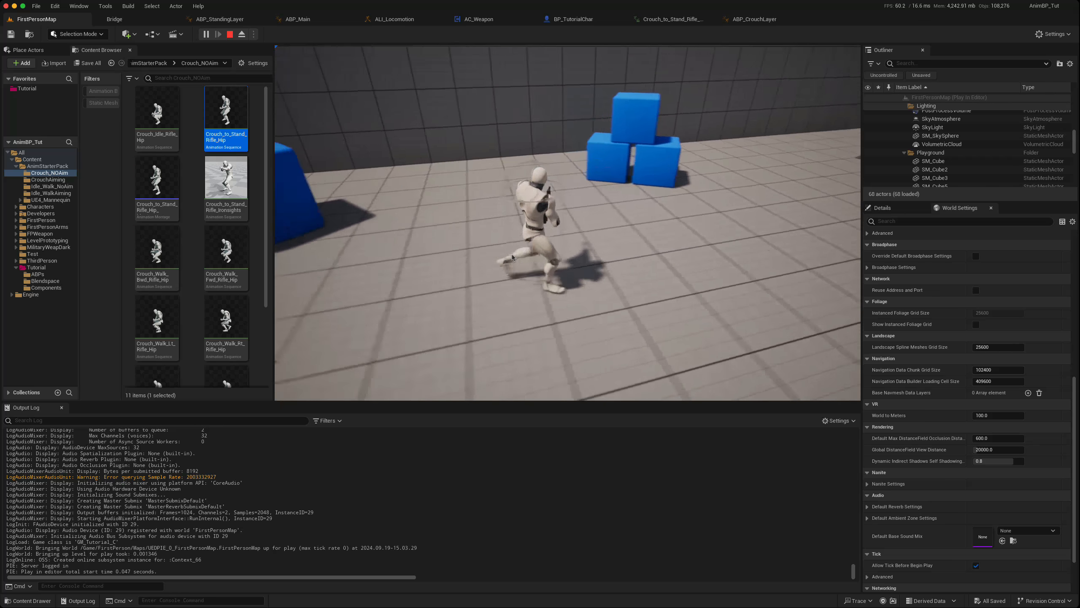
key("d")
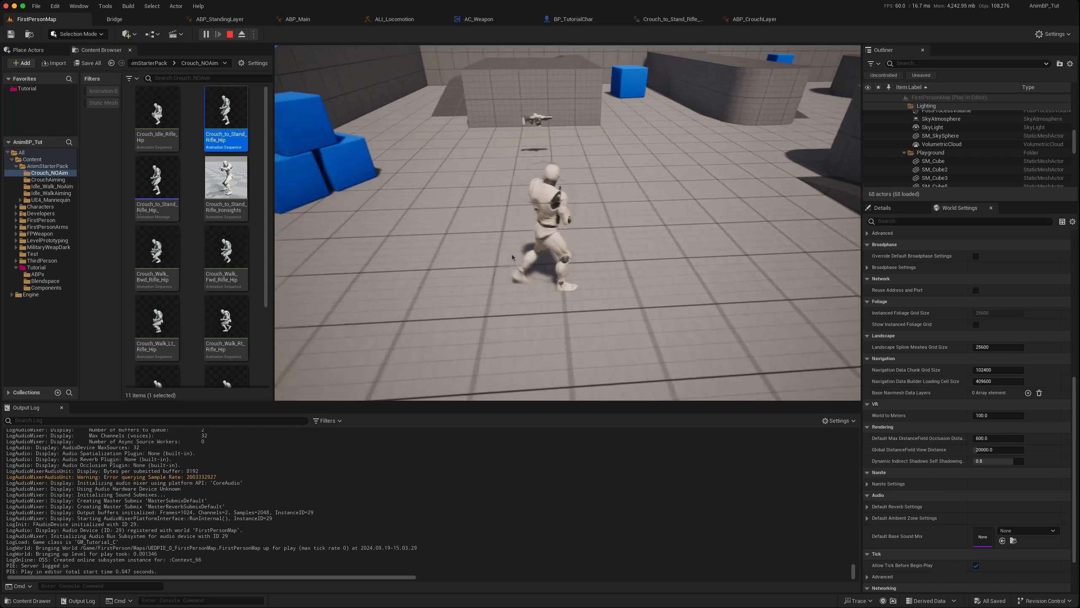
key("w")
key("c")
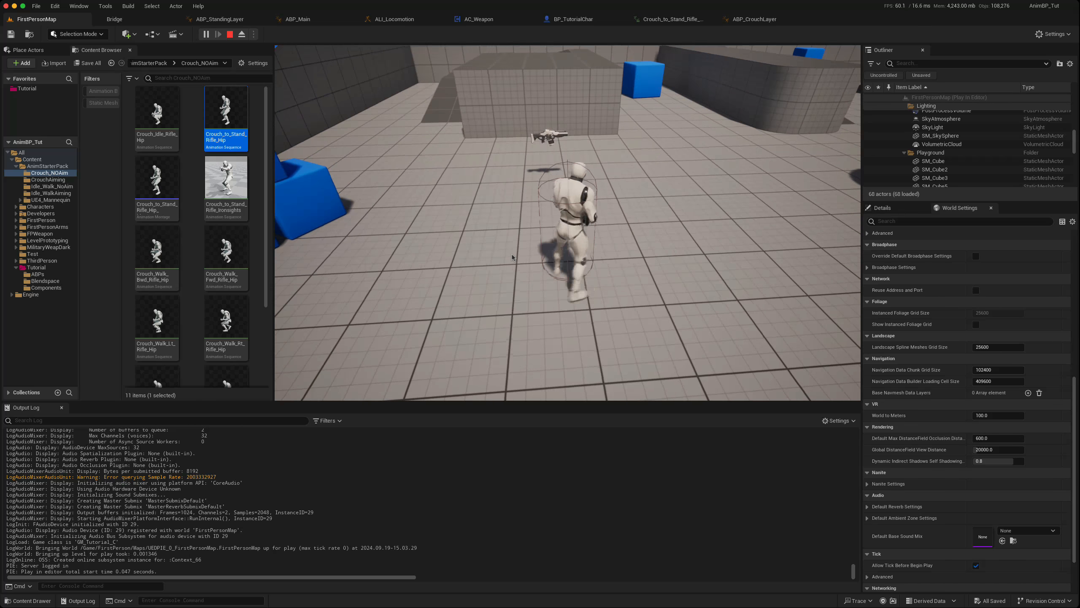
key("d")
key("s")
key("a")
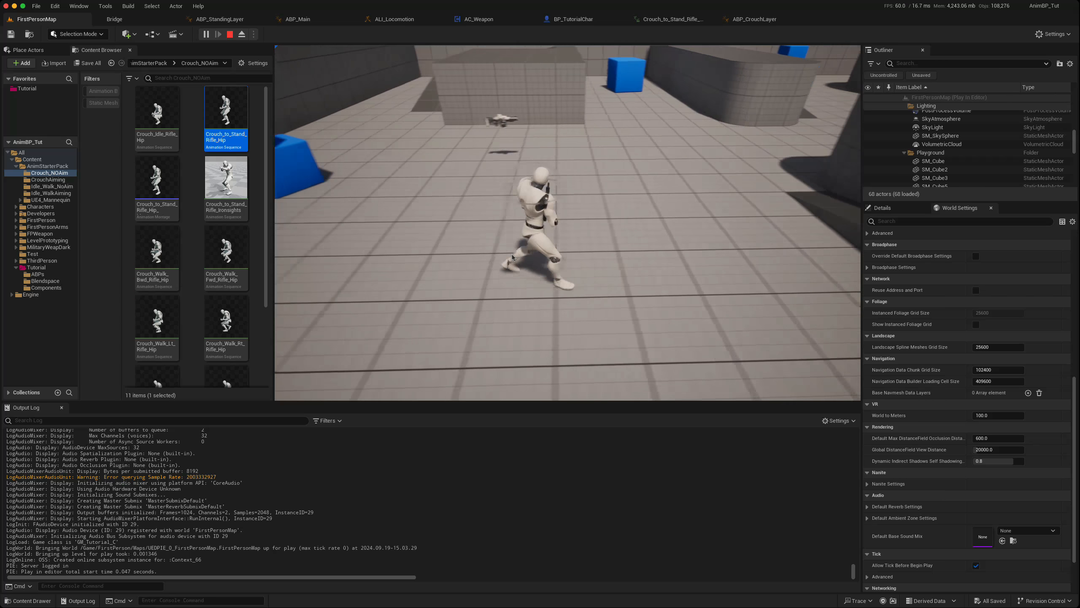
key("c")
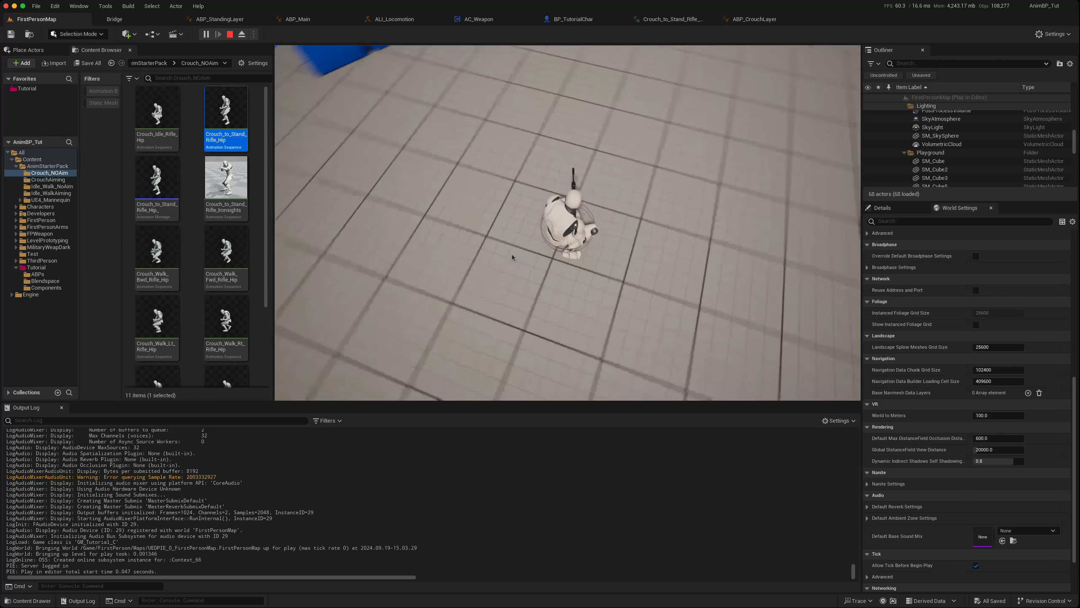
key("d")
key("a")
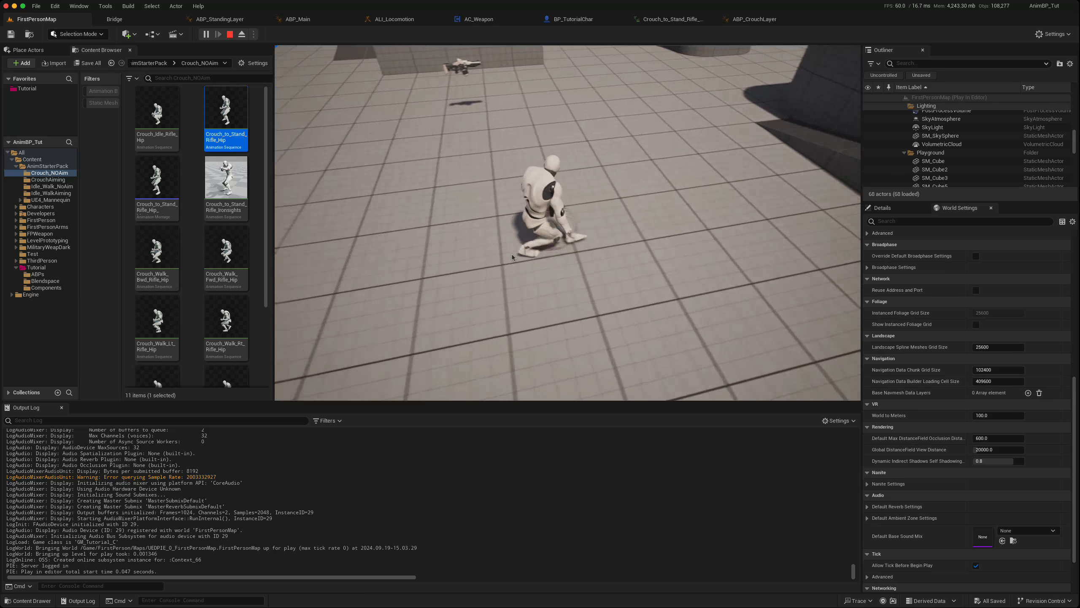
key("Escape")
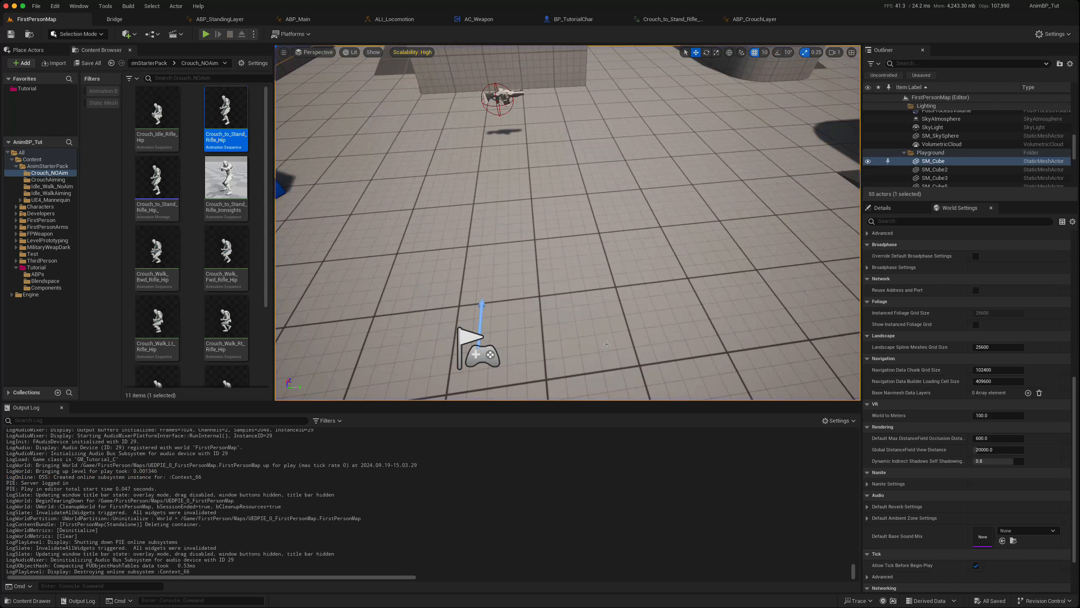
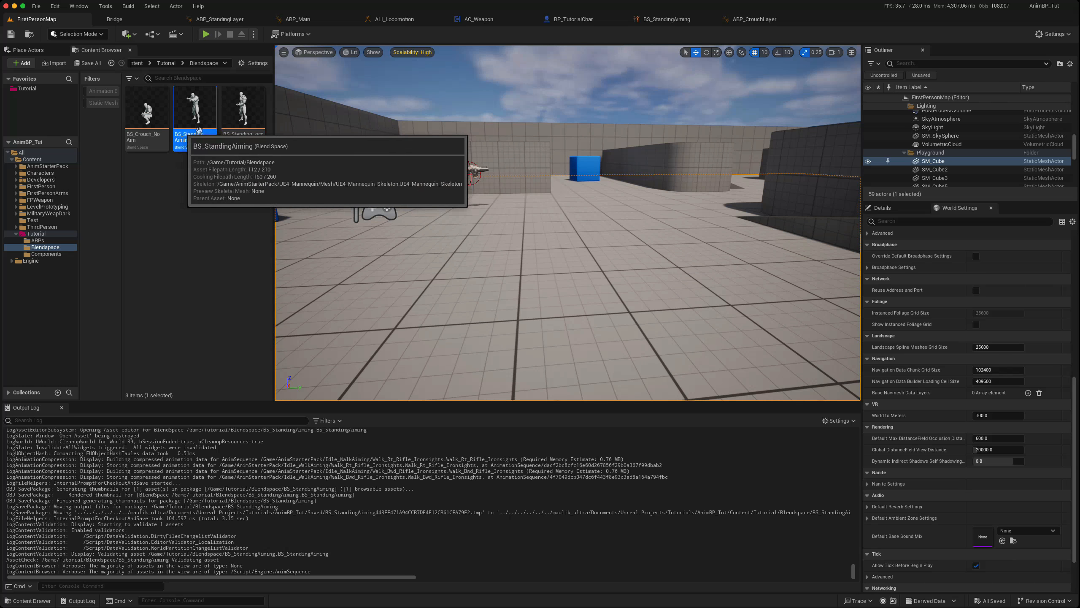
Play the BS_StandingAiming blend space preview and check the aiming walk at various direction and speed points.
left_click(647, 21)
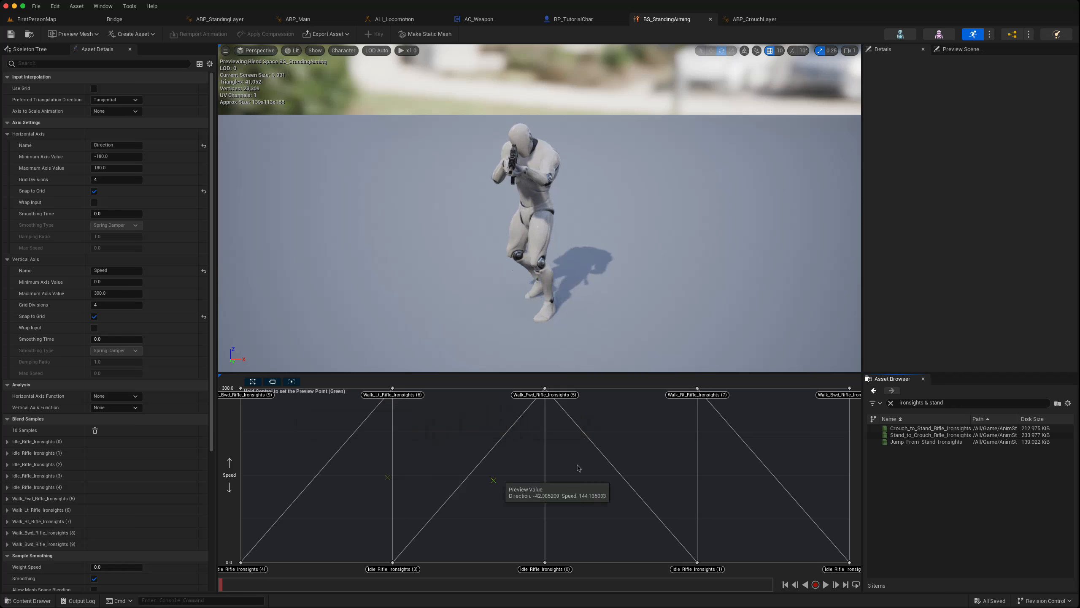
left_click(826, 586)
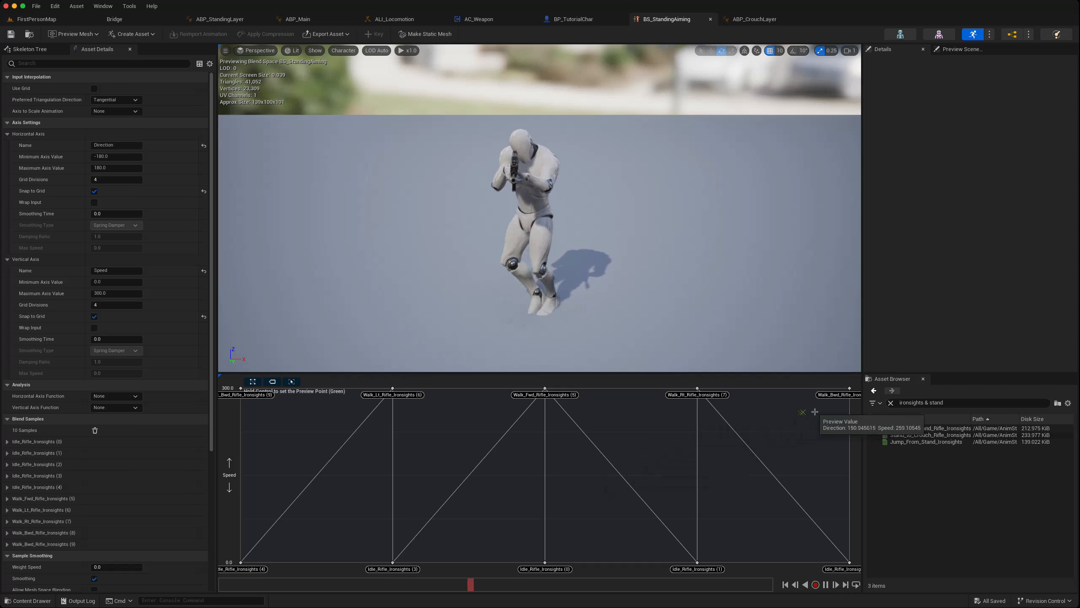
Duplicate Template_ABP in the Tutorial/ABPs folder as ABP_STandAiming.
left_click(36, 18)
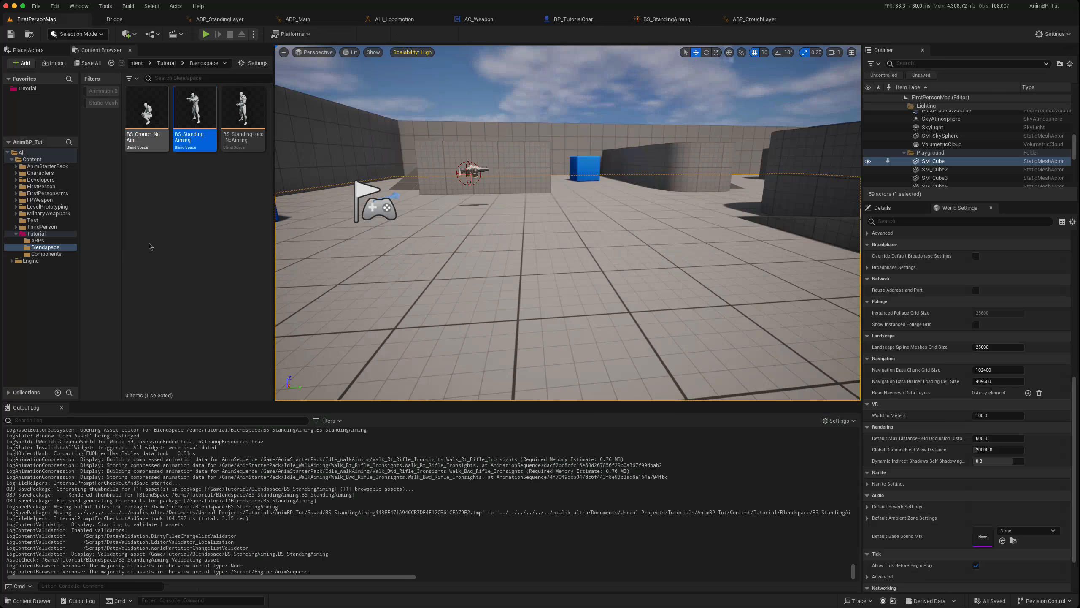
left_click(36, 240)
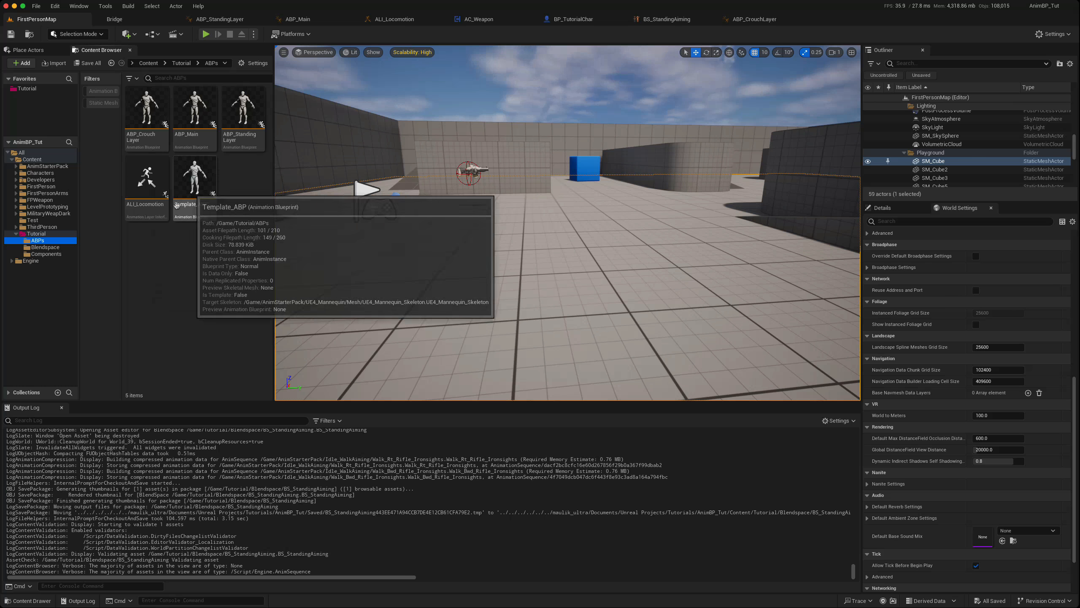
left_click(204, 212)
right_click(204, 212)
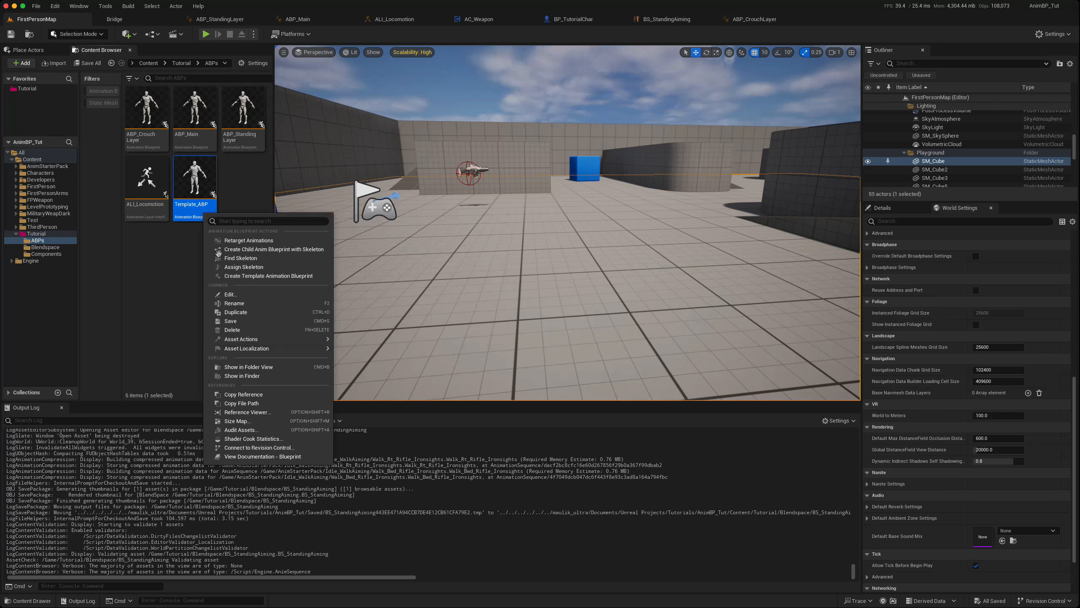
left_click(243, 276)
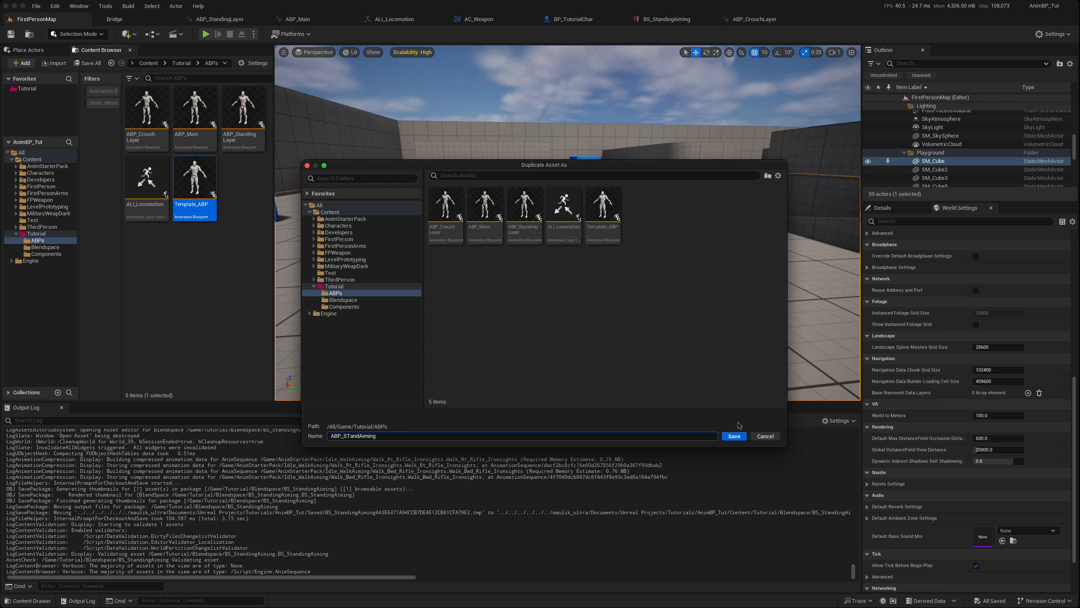
left_click(734, 436)
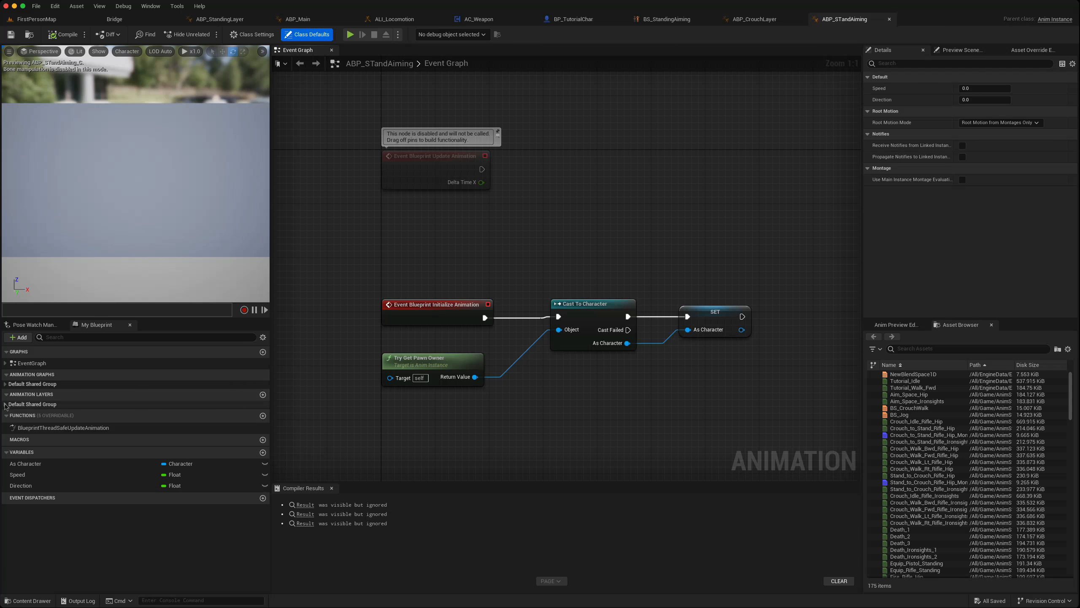
Open the Walk animation layer of ABP_STandAiming and move its Output Pose node further right to make room.
left_click(5, 404)
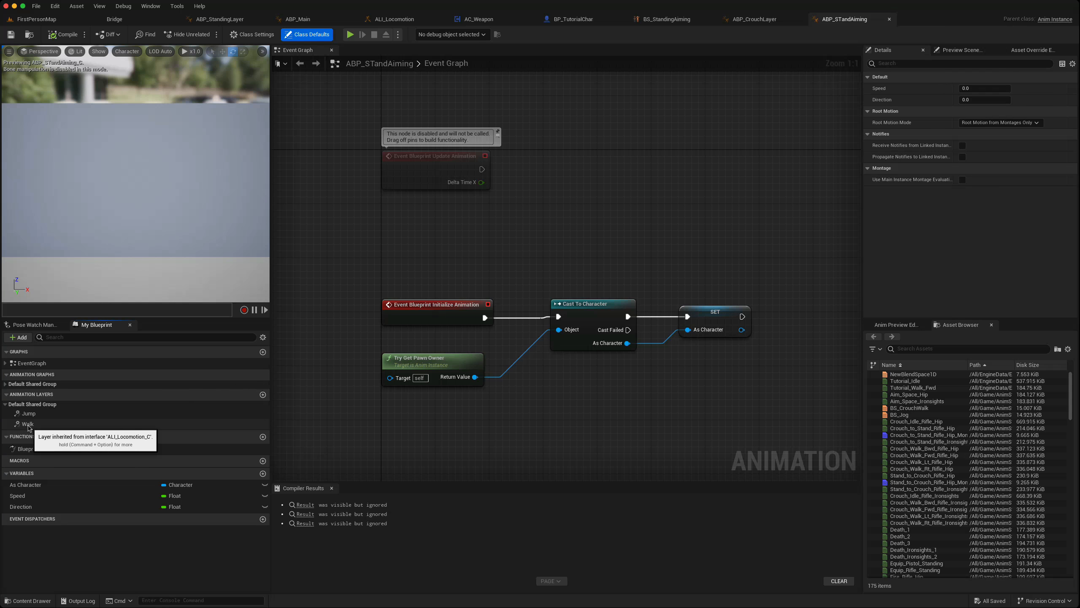
double_click(28, 424)
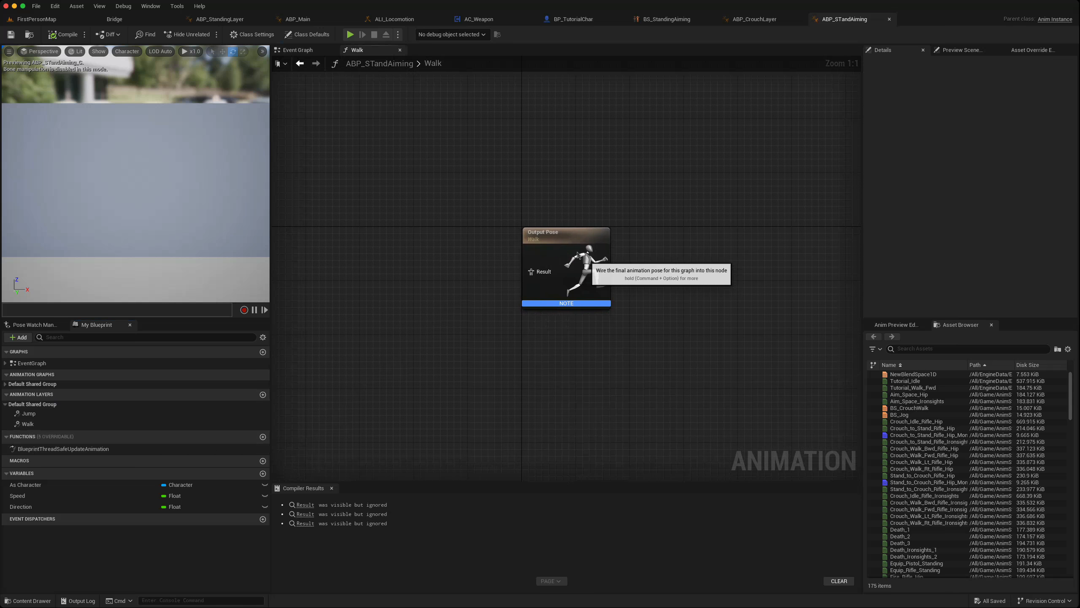
left_click_drag(599, 247, 665, 247)
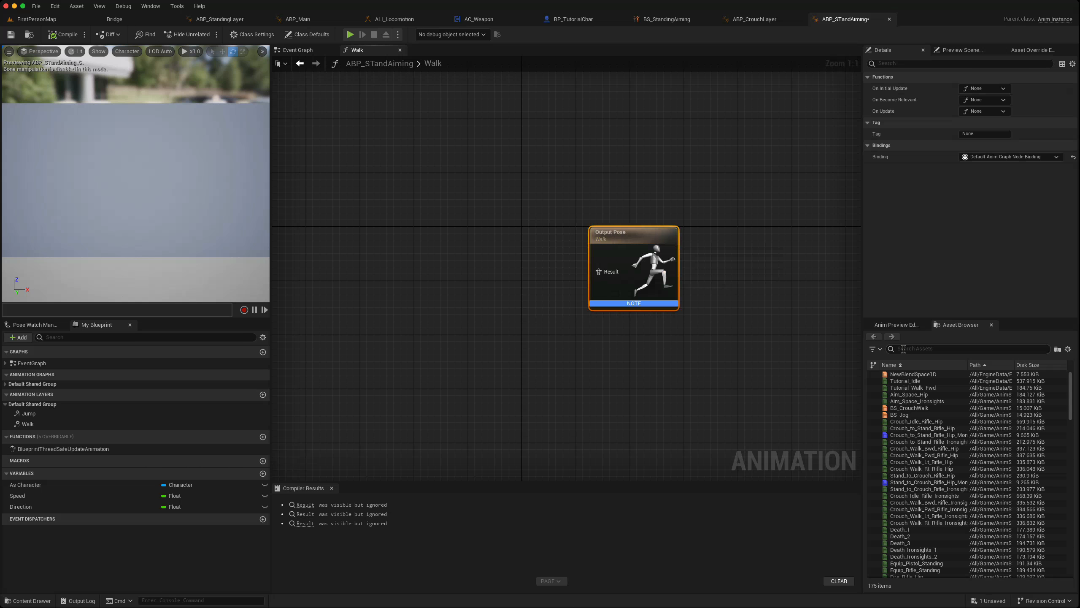
Add a state machine named StandingAim_SM to the Walk layer graph.
right_click(389, 173)
type("st")
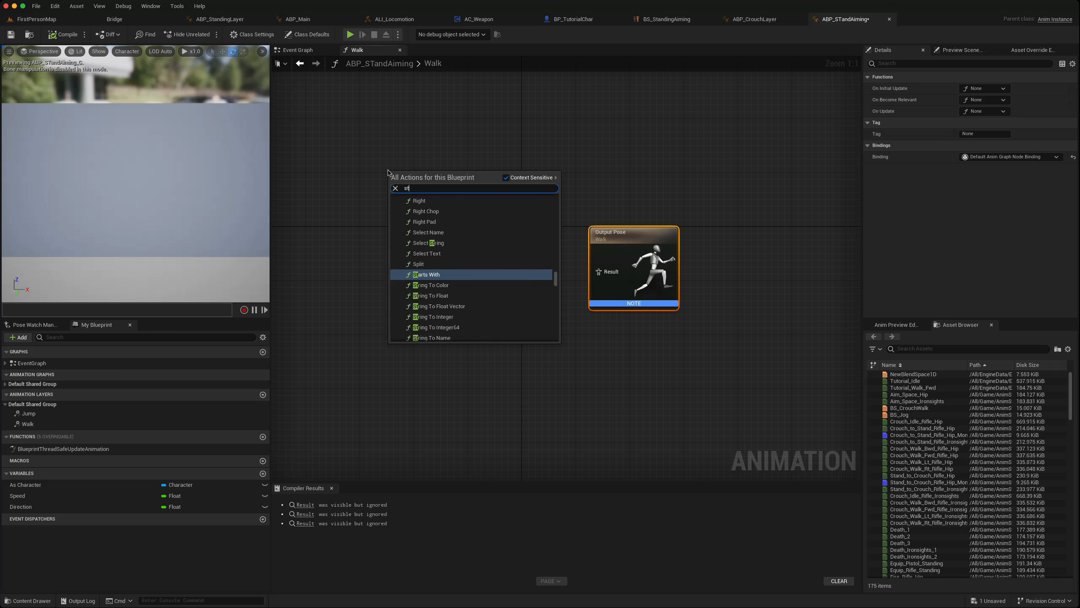
type("at mac")
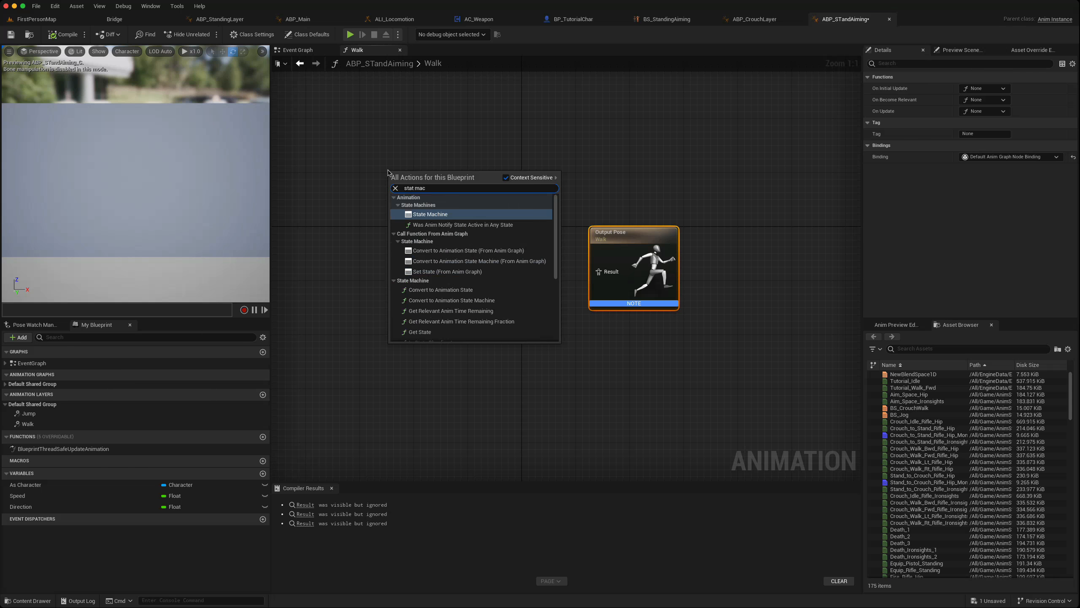
key("Return")
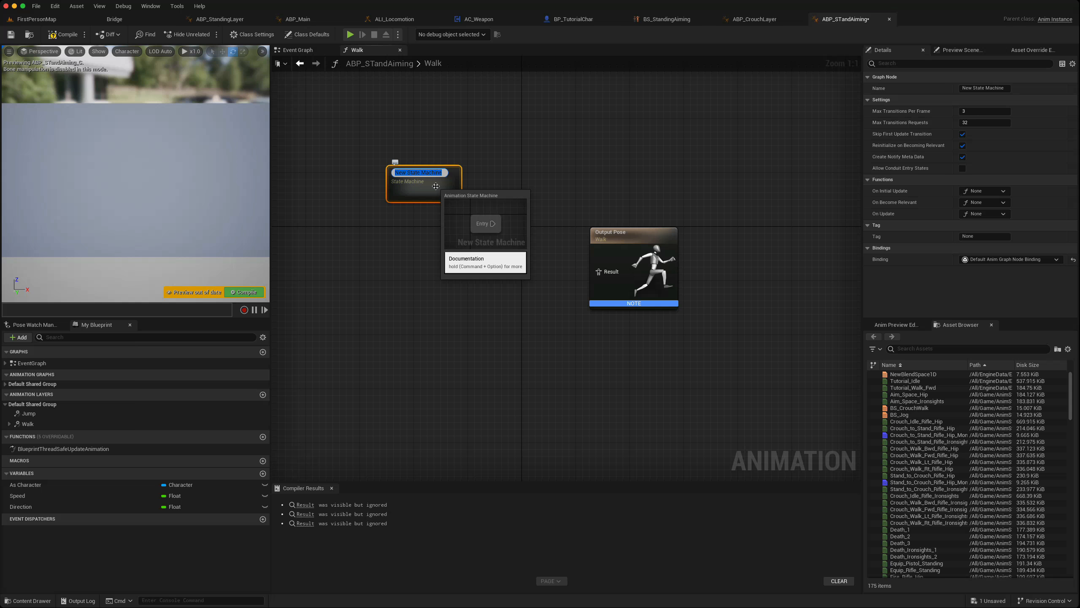
type("STan")
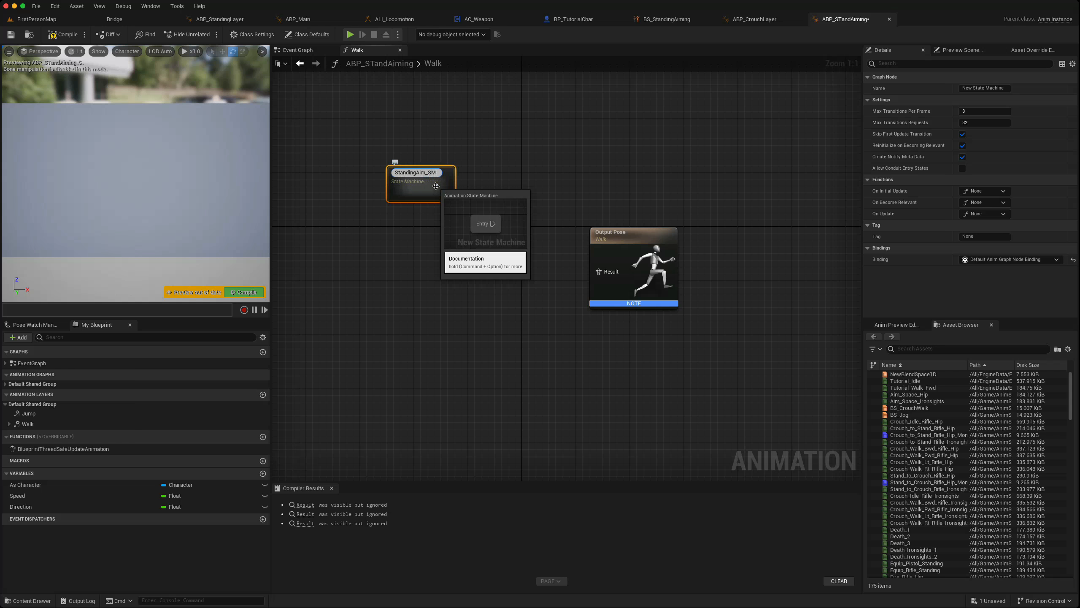
type("dingAim_SM")
key("Return")
Open StandingAim_SM and add a new state connected from its Entry node.
double_click(436, 186)
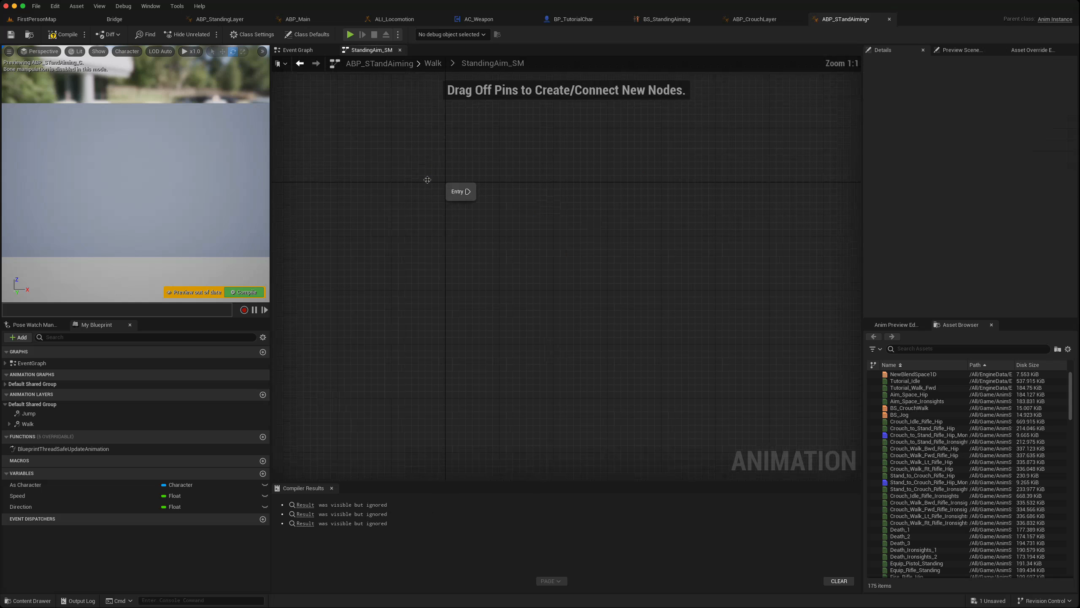
mouse_move(580, 269)
left_mouse_down()
mouse_move(653, 272)
mouse_move(580, 269)
mouse_move(572, 255)
left_mouse_up()
left_click(582, 260)
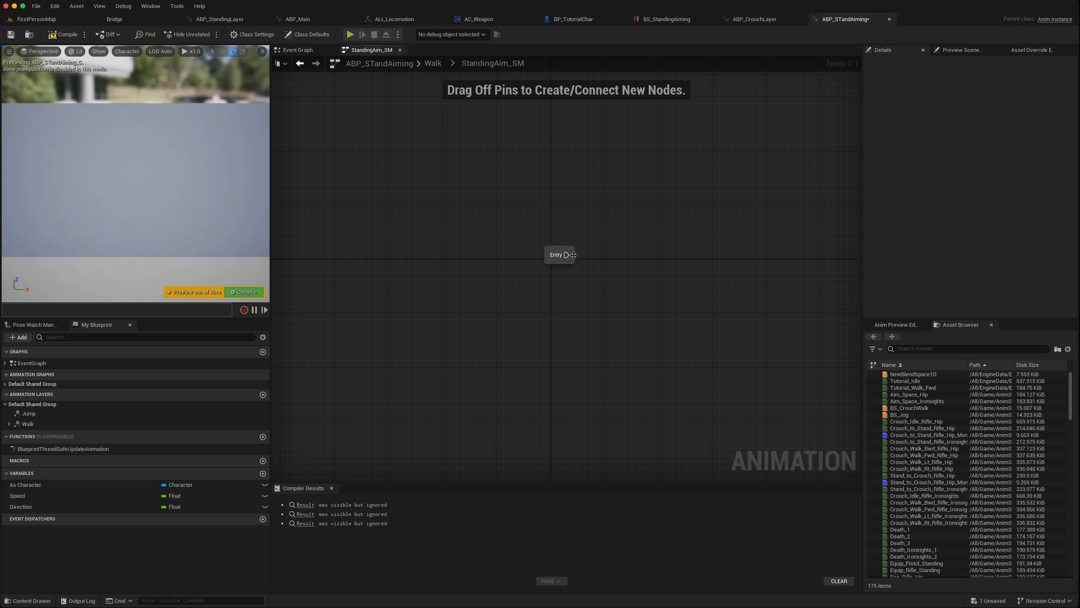
left_click_drag(584, 254, 656, 251)
type("stat")
key("Return")
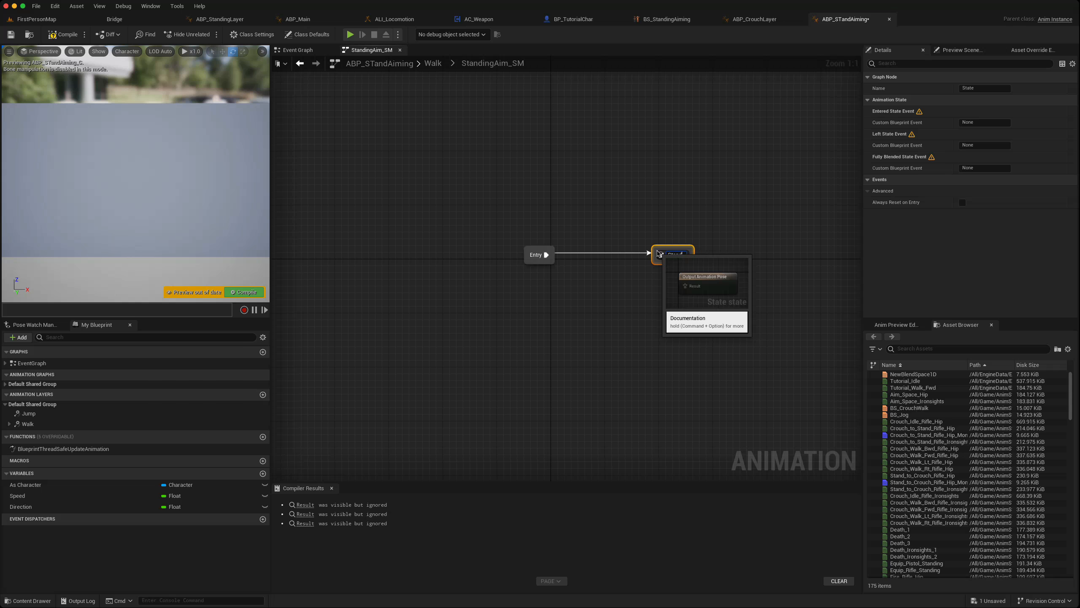
Name the new state StandAiming and add the BS_StandingAiming blend space player to its graph.
key("Return")
double_click(677, 255)
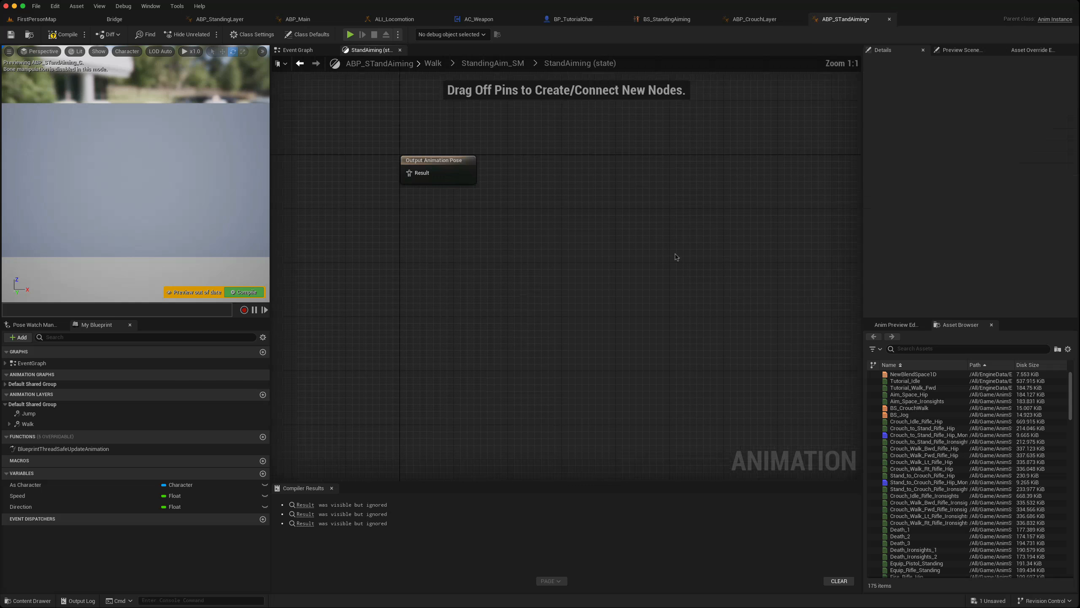
left_click(907, 348)
type("bs_")
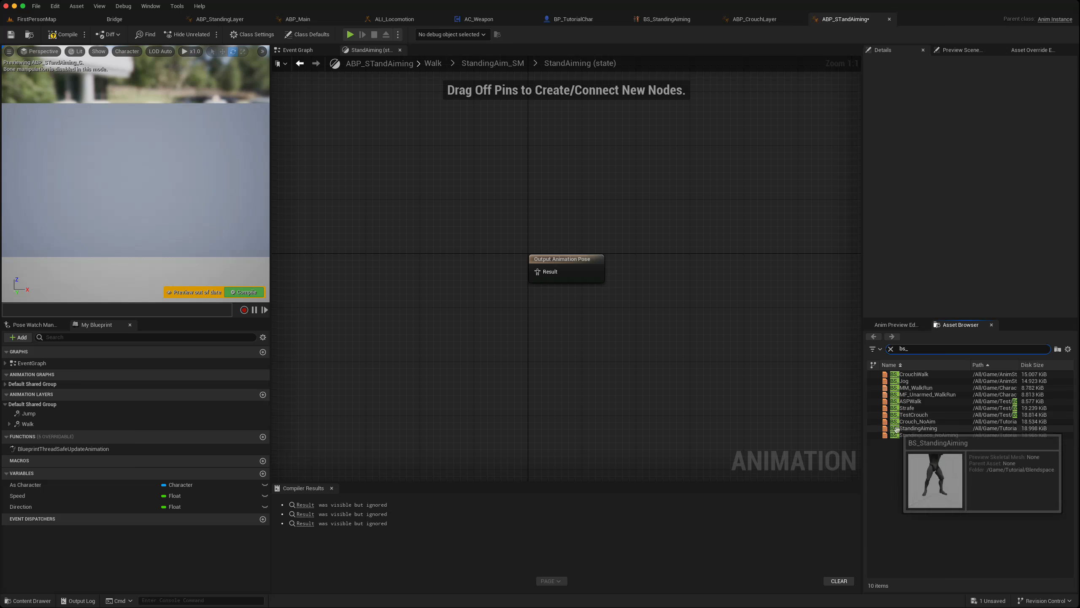
left_click_drag(884, 431, 396, 240)
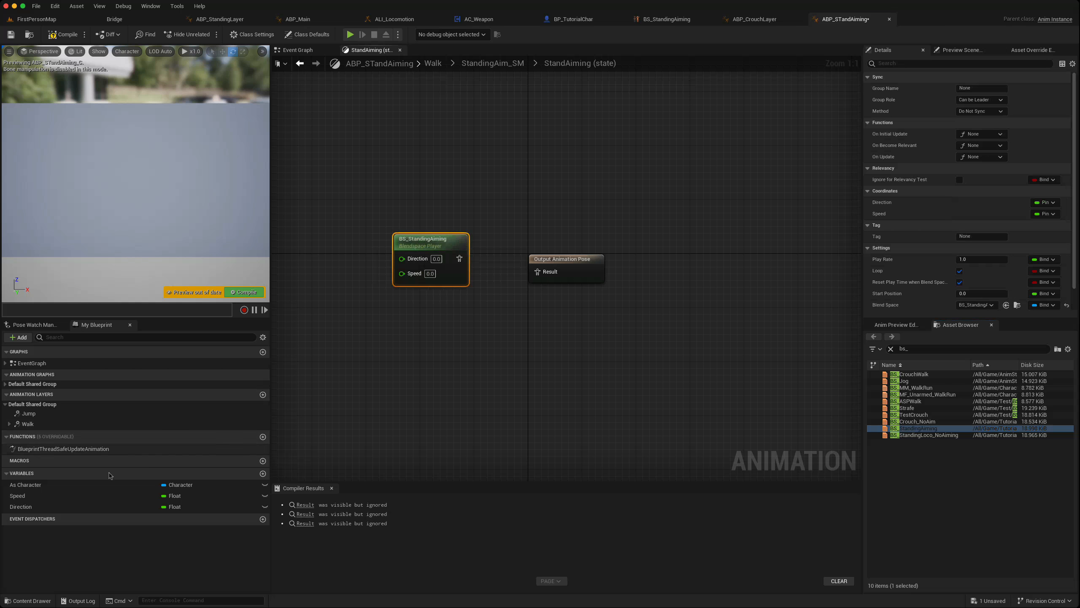
Feed the Speed and Direction variables into BS_StandingAiming, connect it to the Output Animation Pose, and compile ABP_STandAiming.
left_click_drag(29, 496, 401, 281)
left_click_drag(50, 507, 537, 271)
left_click(360, 245)
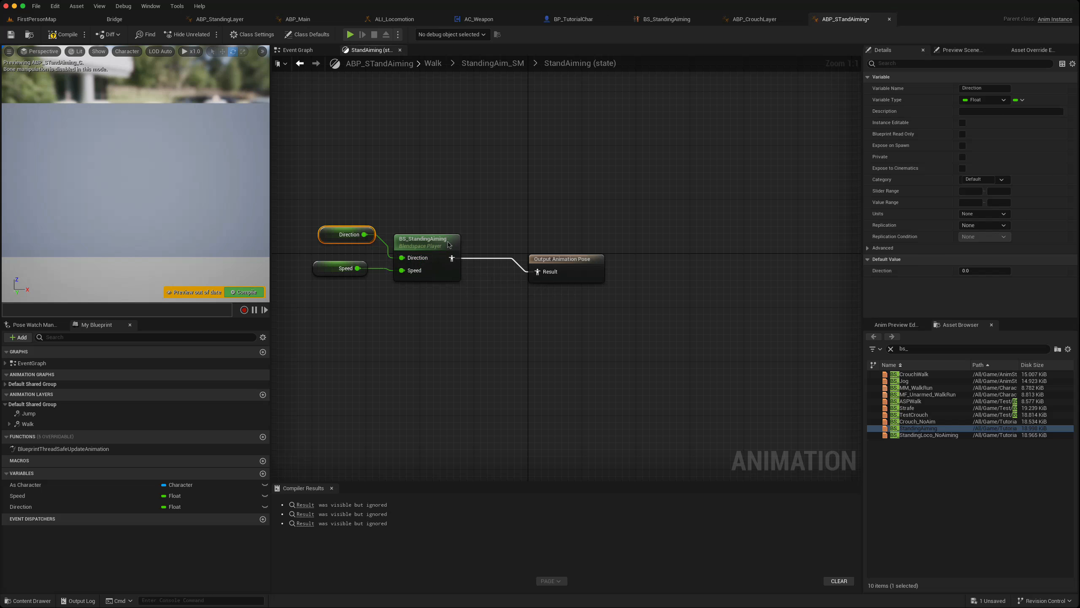
left_click(63, 35)
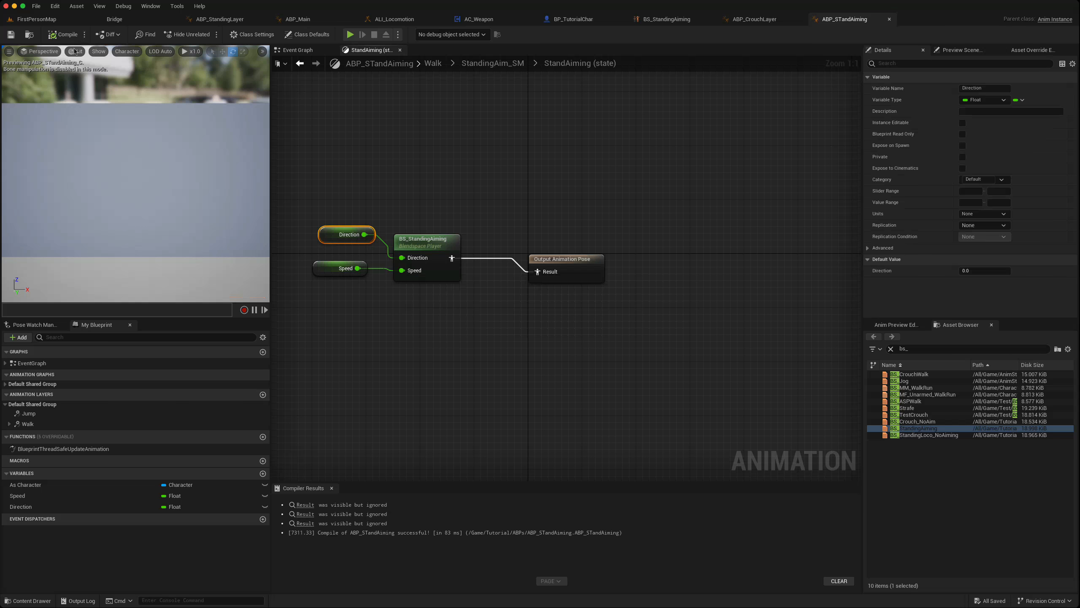
Duplicate the Debug Key 2 event in BP_TutorialChar's event graph, set the copy's input key to 3, and place it below.
left_click(590, 23)
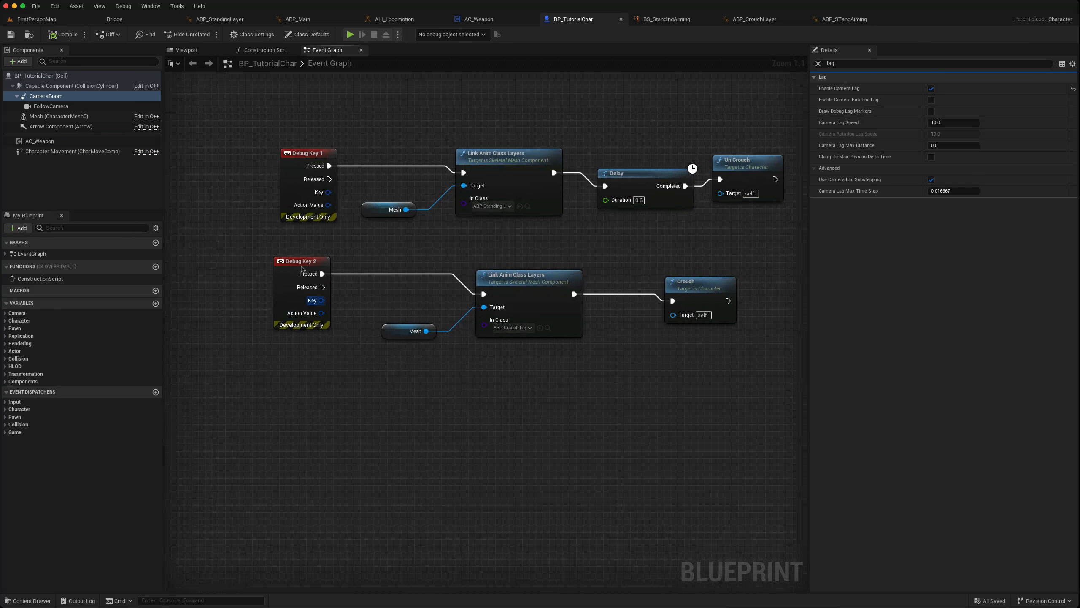
left_click(308, 309)
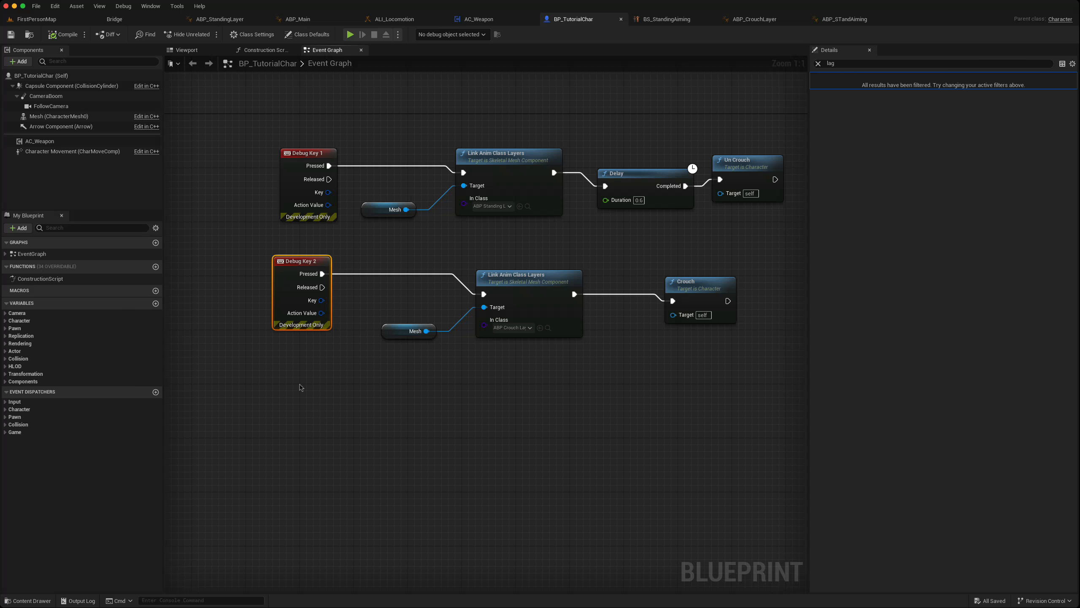
key("ctrl+c")
key("ctrl+v")
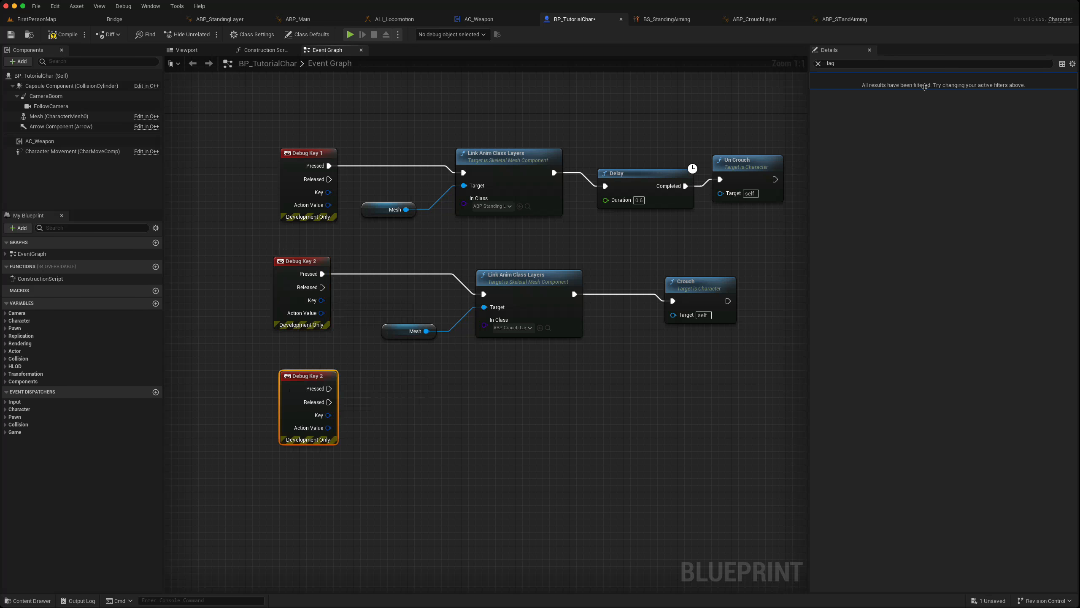
left_click(817, 63)
left_click(815, 77)
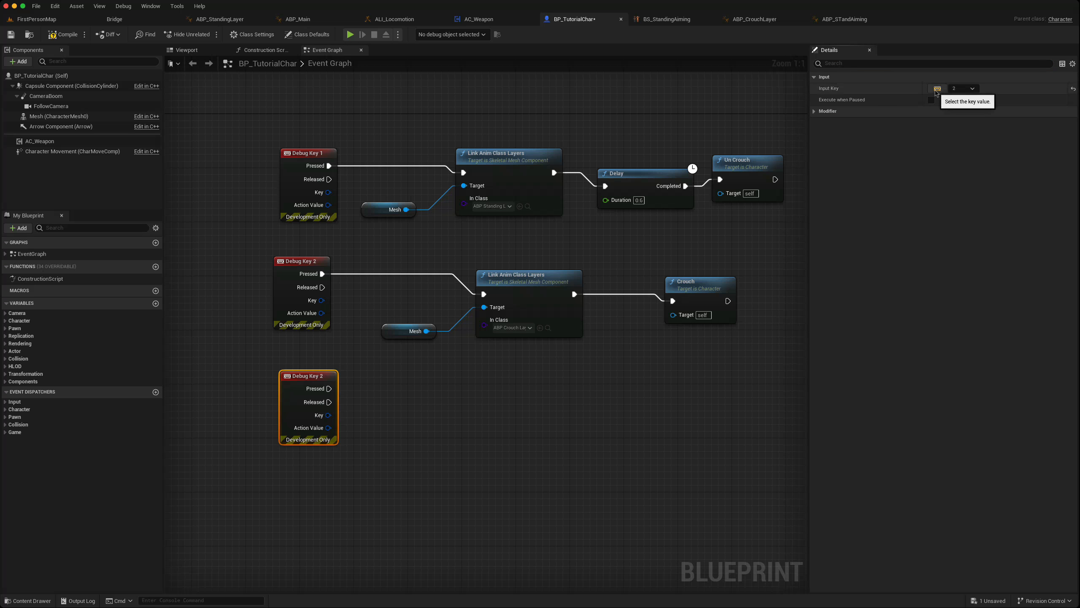
left_click_drag(336, 375, 322, 390)
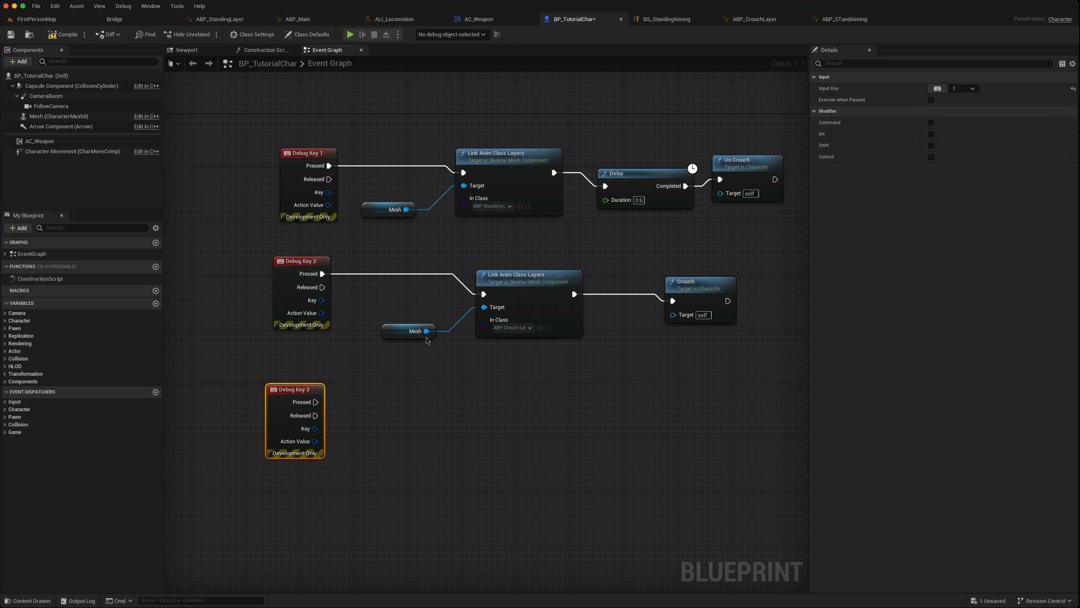
Copy the Mesh and Link Anim Class Layers nodes to Debug Key 3's Pressed output, set In Class to ABP_STandAiming, then compile and save.
left_click_drag(407, 261, 515, 348)
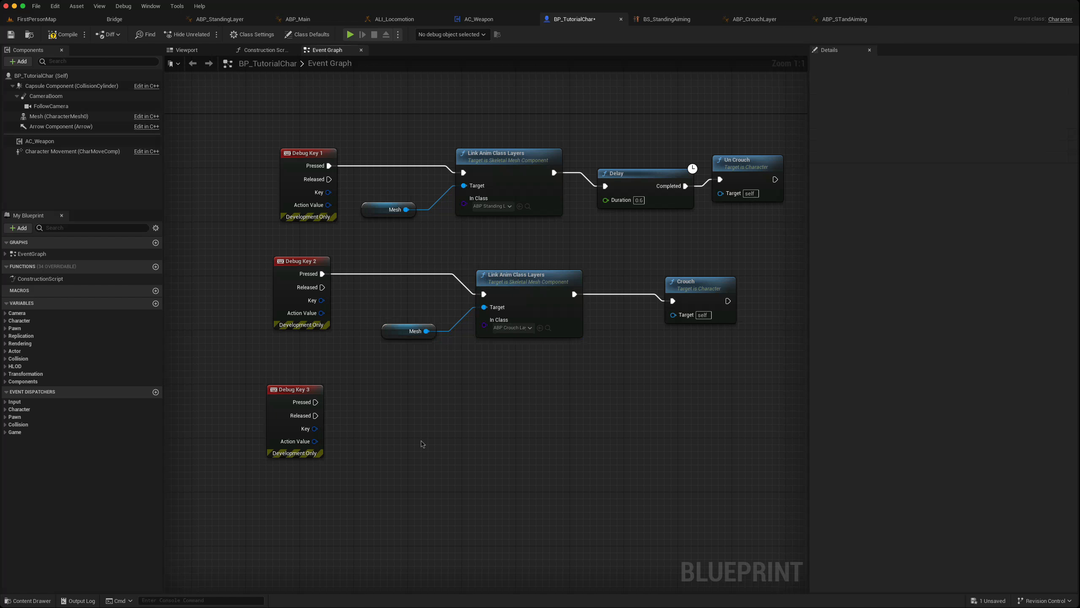
key("ctrl+v")
left_click_drag(478, 436, 316, 402)
left_click(526, 470)
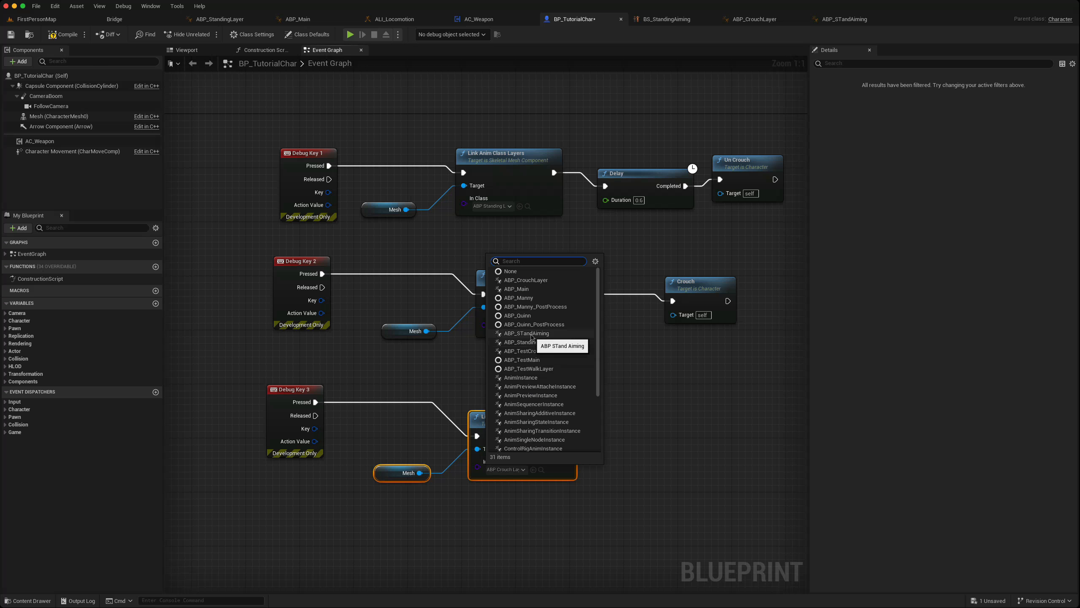
left_click(527, 334)
left_click_drag(524, 417, 516, 401)
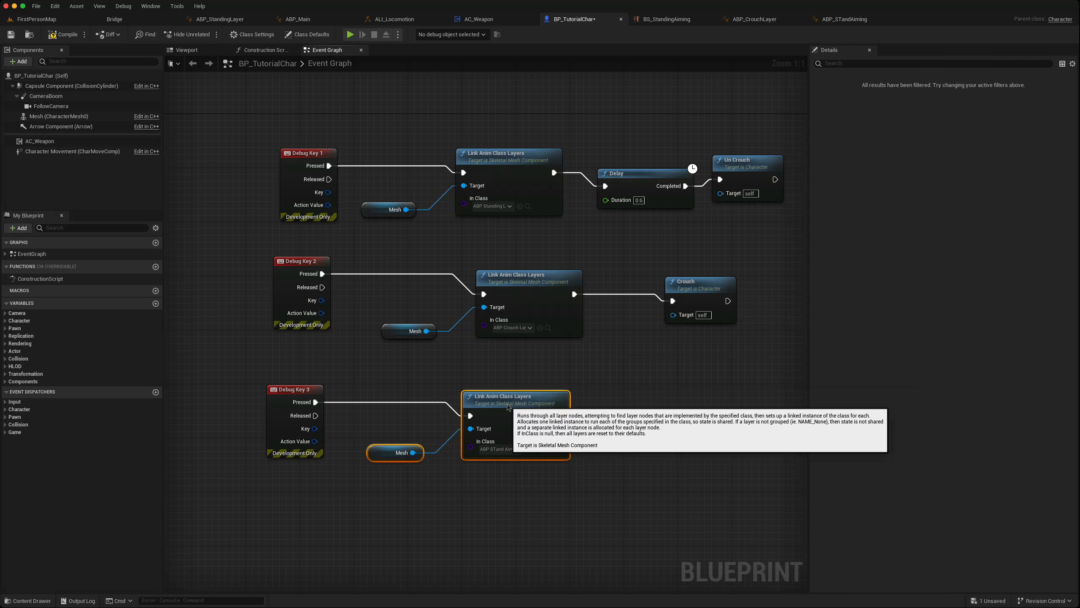
left_click(60, 34)
left_click(11, 34)
Play-test FirstPersonMap, moving the character sideways to check the standing-aim layer, and stop the session.
left_click(37, 19)
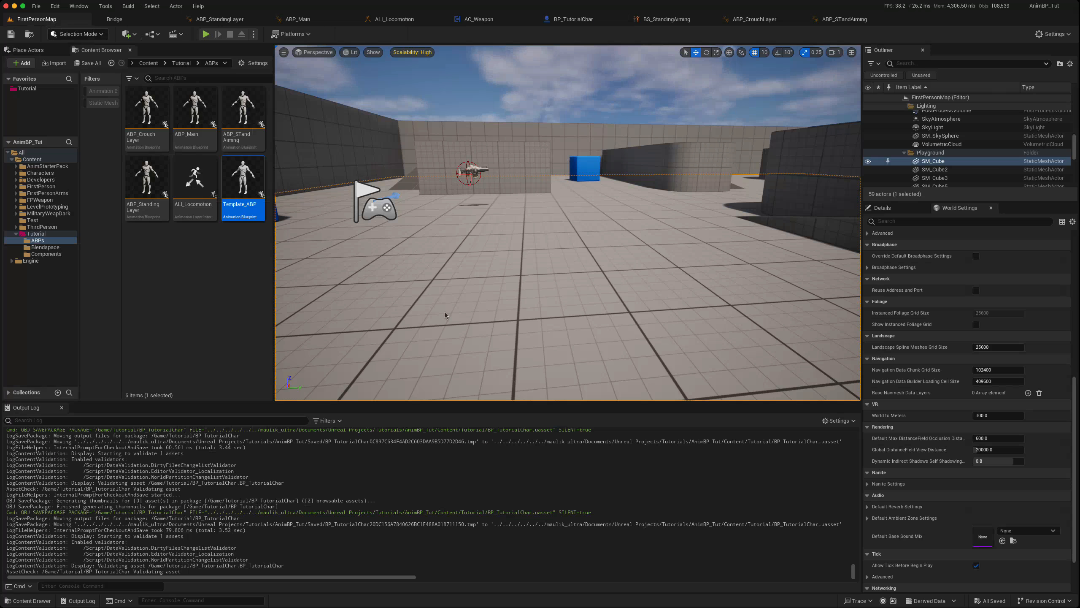
key("alt+p")
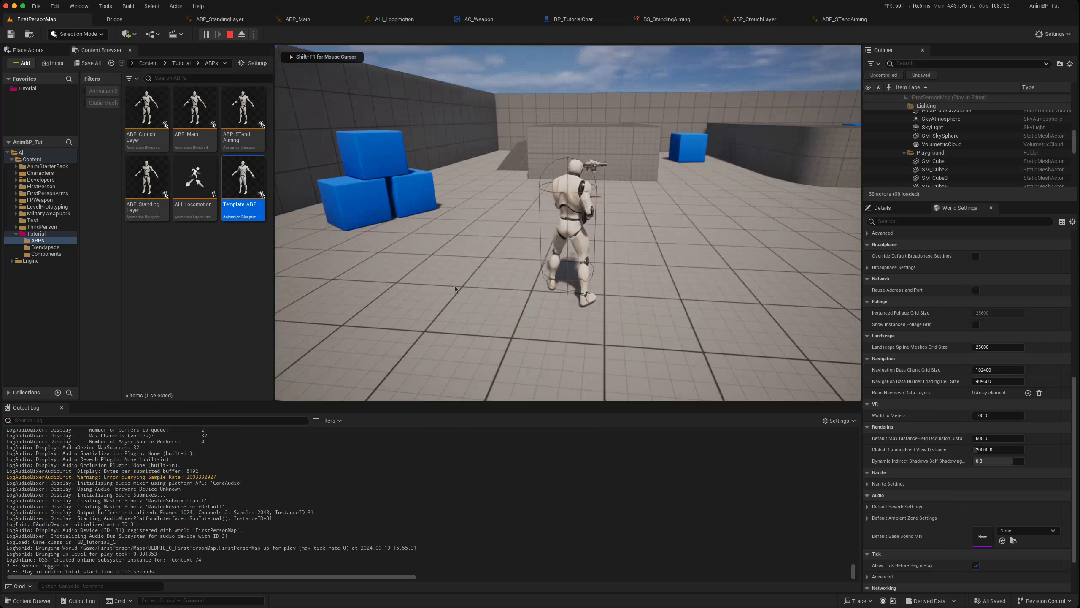
key("d")
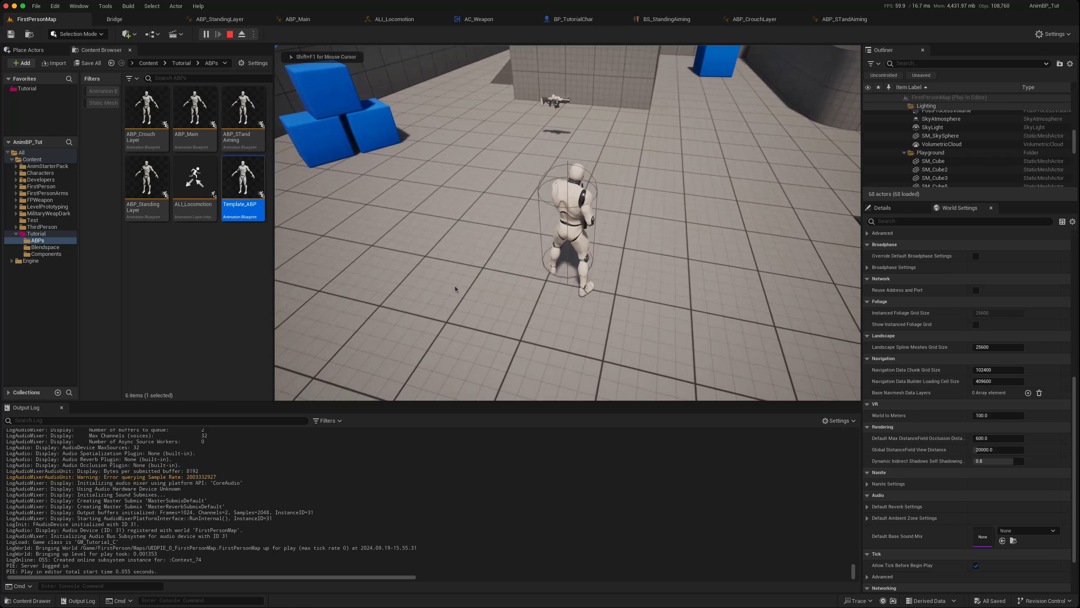
key("a")
key("Escape")
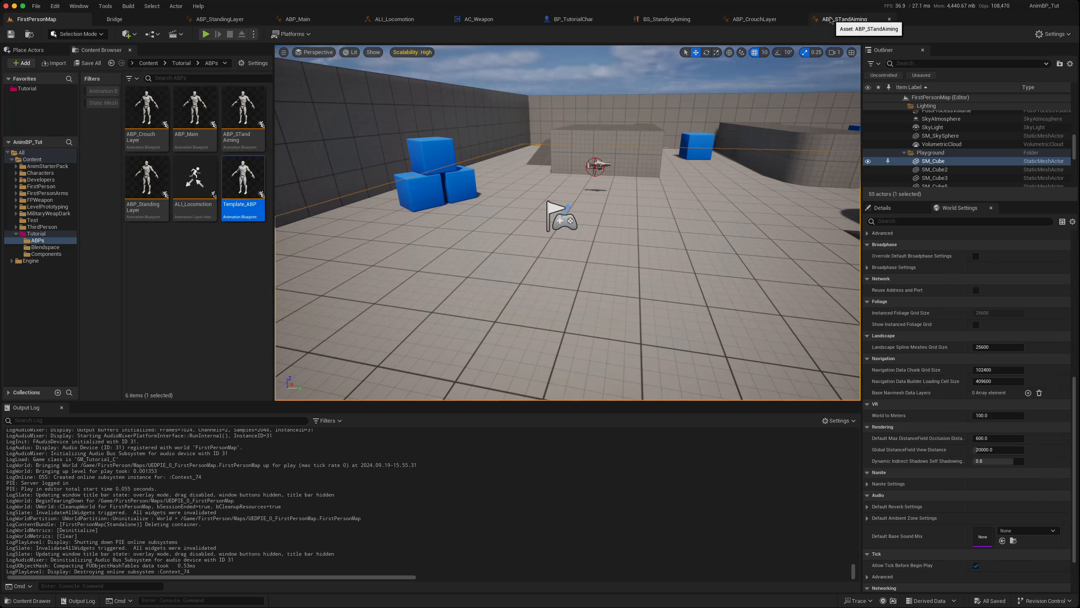
Connect StandingAim_SM to the Output Pose in ABP_STandAiming's Walk layer and compile the blueprint.
left_click(830, 20)
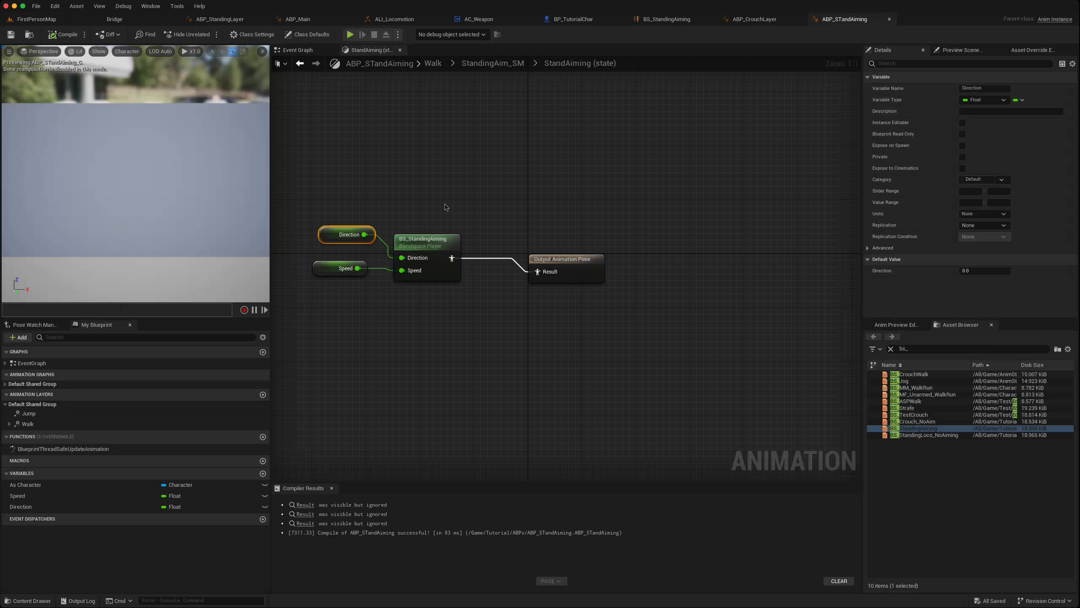
left_click(436, 67)
left_click_drag(465, 221, 589, 301)
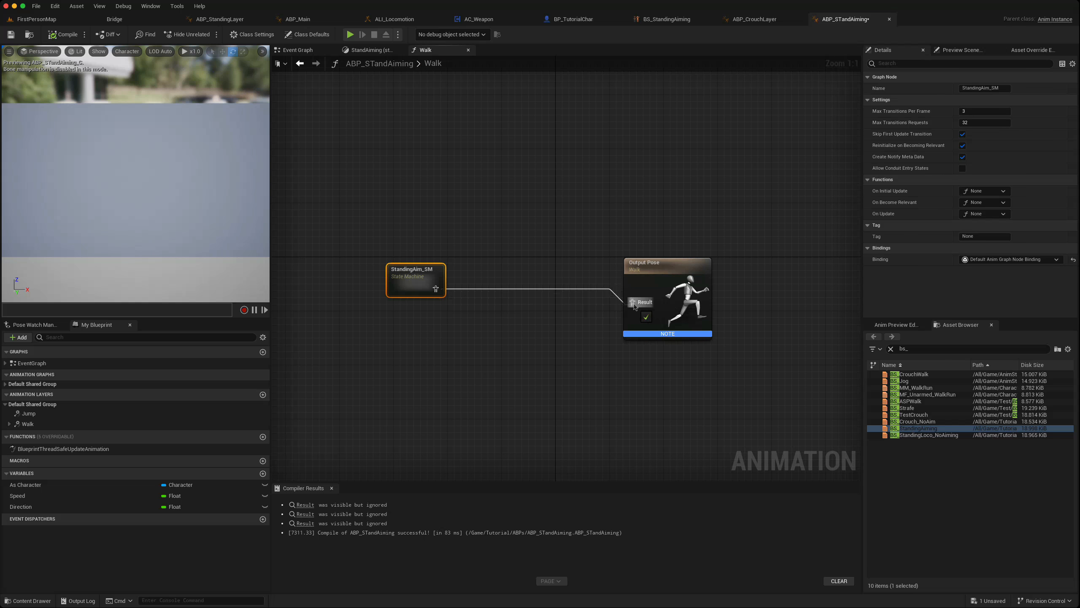
left_click(60, 34)
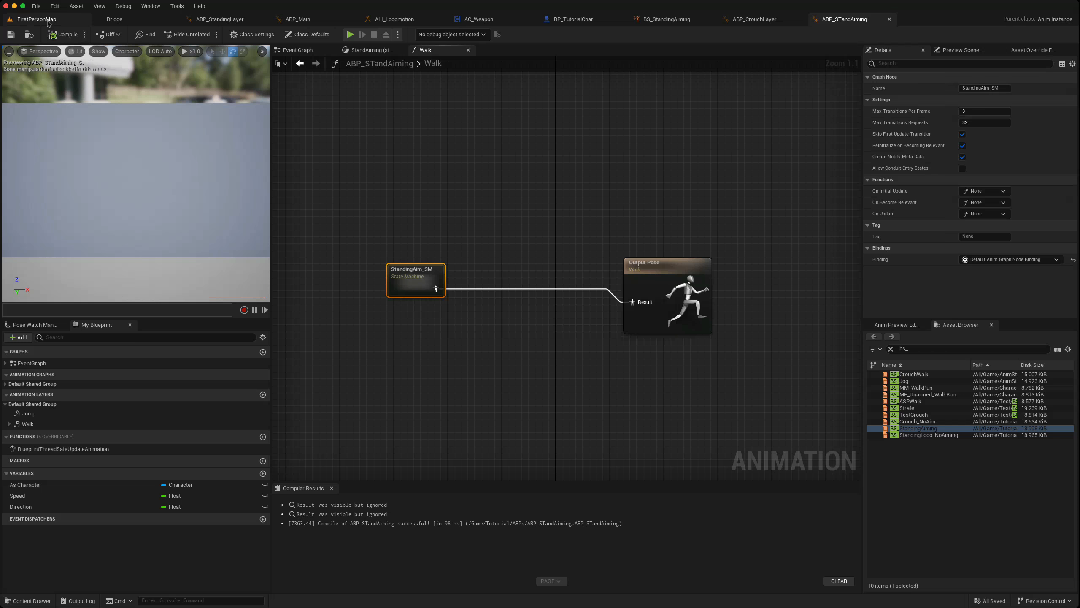
Play-test FirstPersonMap again, taking the character from crouch to standing aim and moving it around.
left_click(48, 23)
key("alt+p")
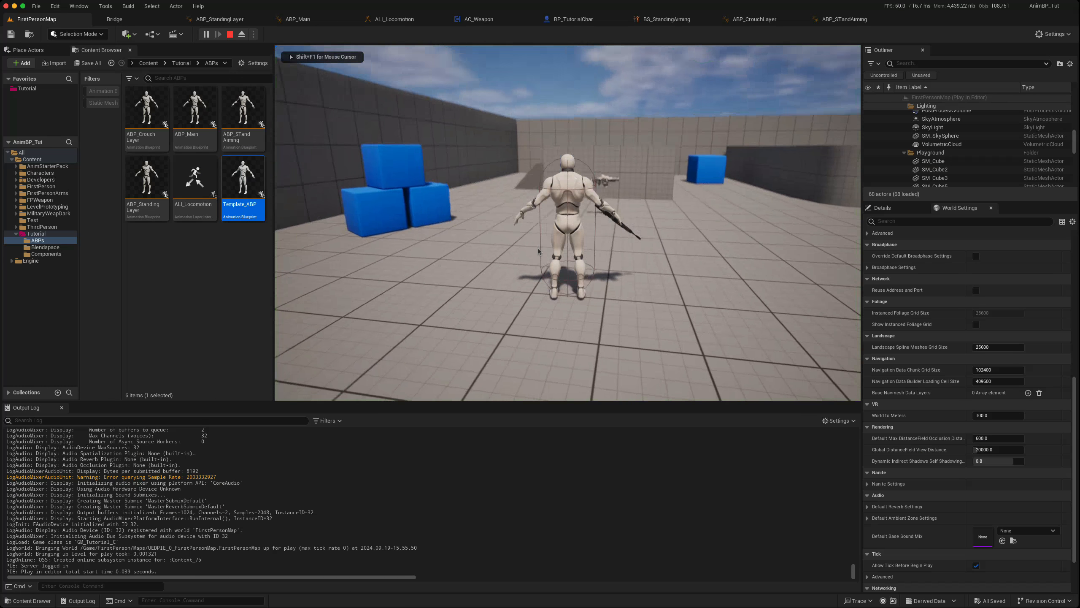
key("c")
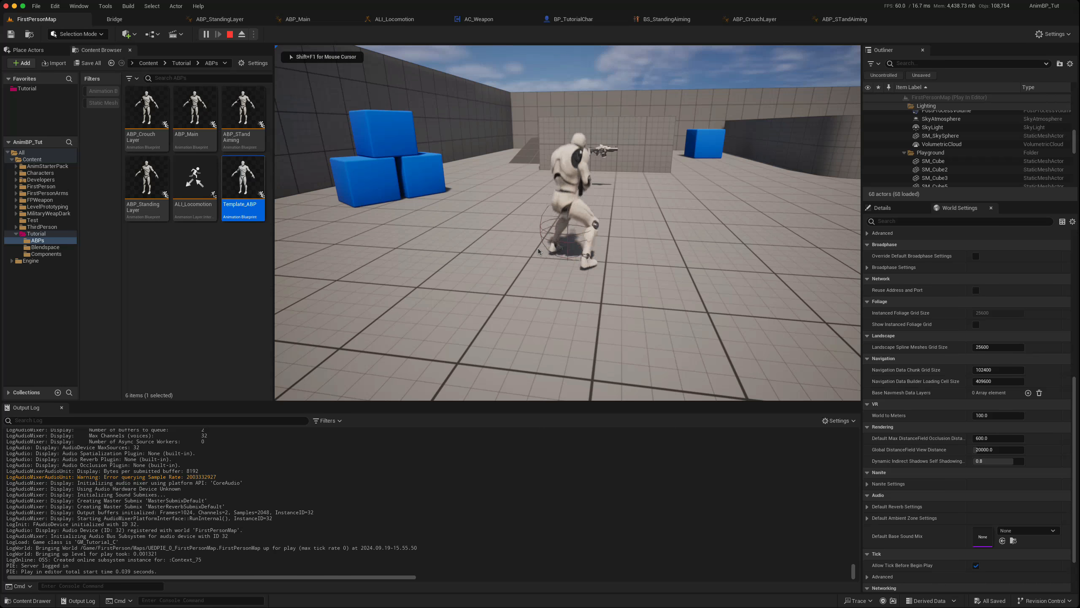
key("c")
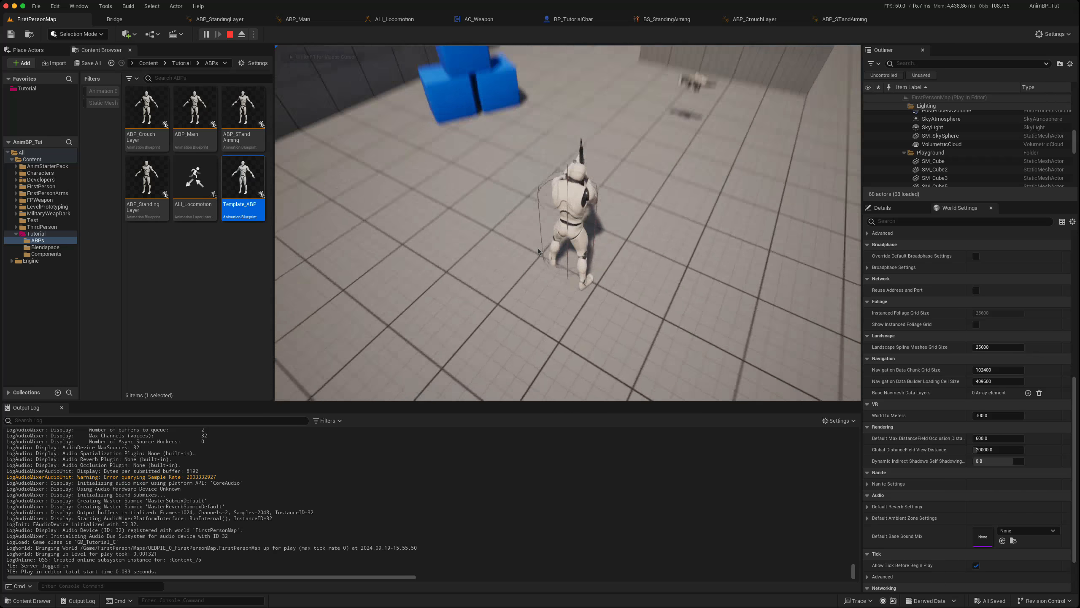
key("w")
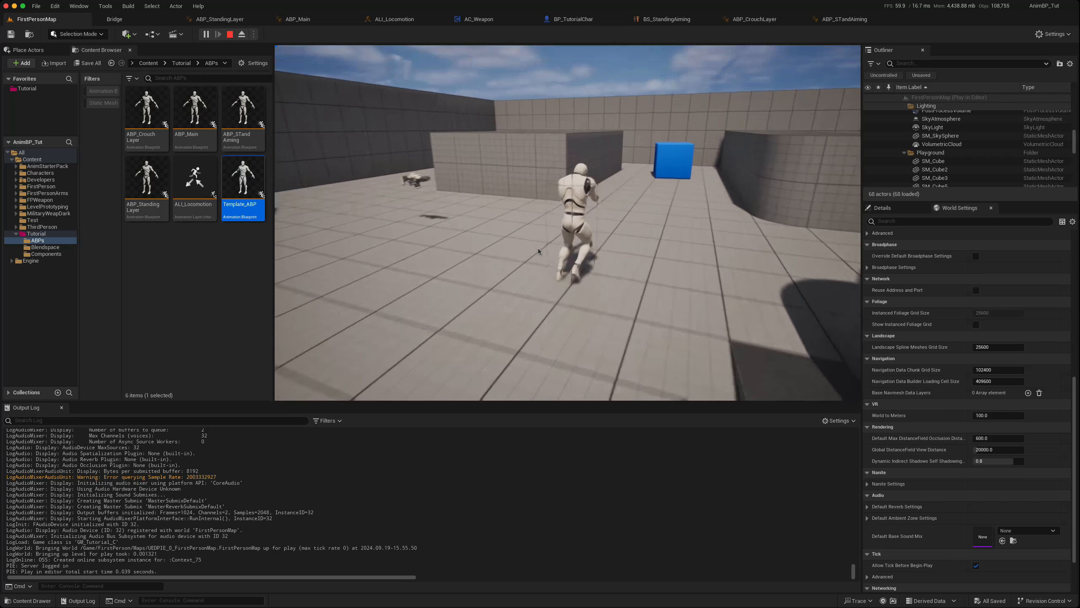
key("a")
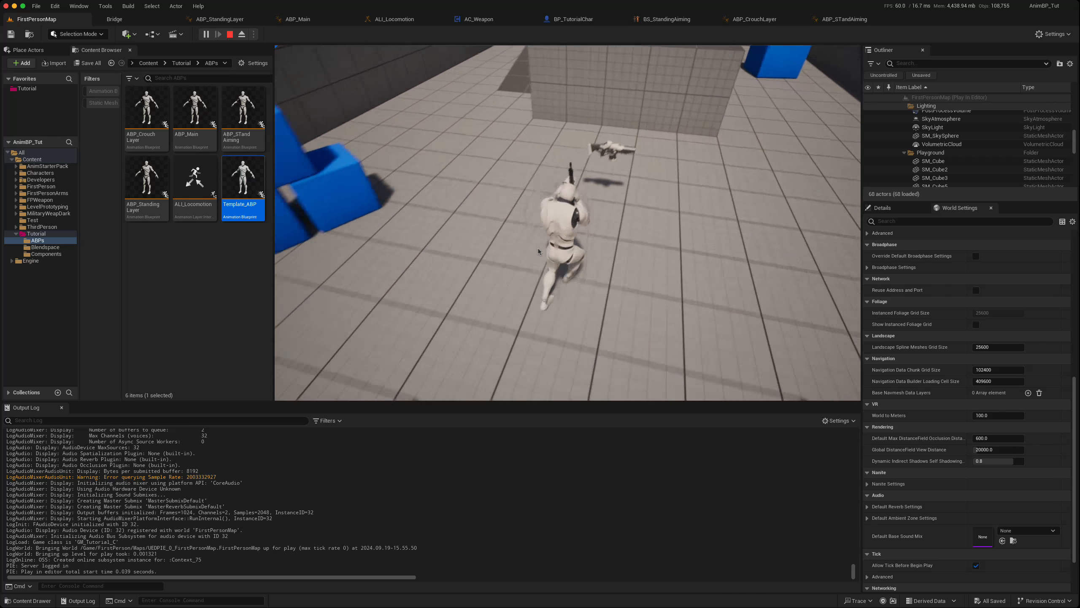
key("s")
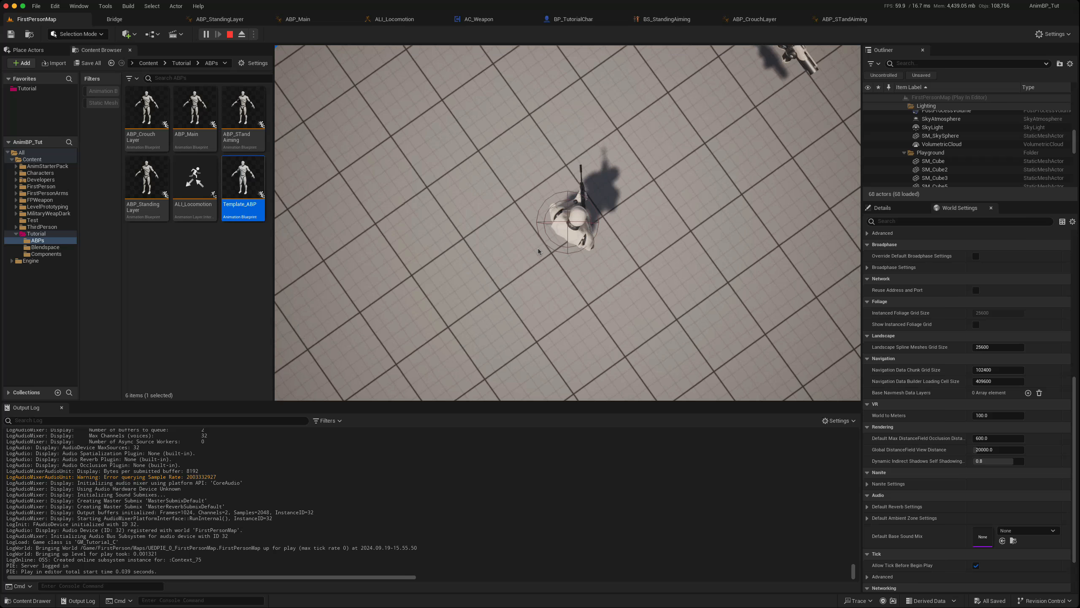
Switch the character repeatedly between crouching and standing aim while moving forward to check the layer transitions.
key("c")
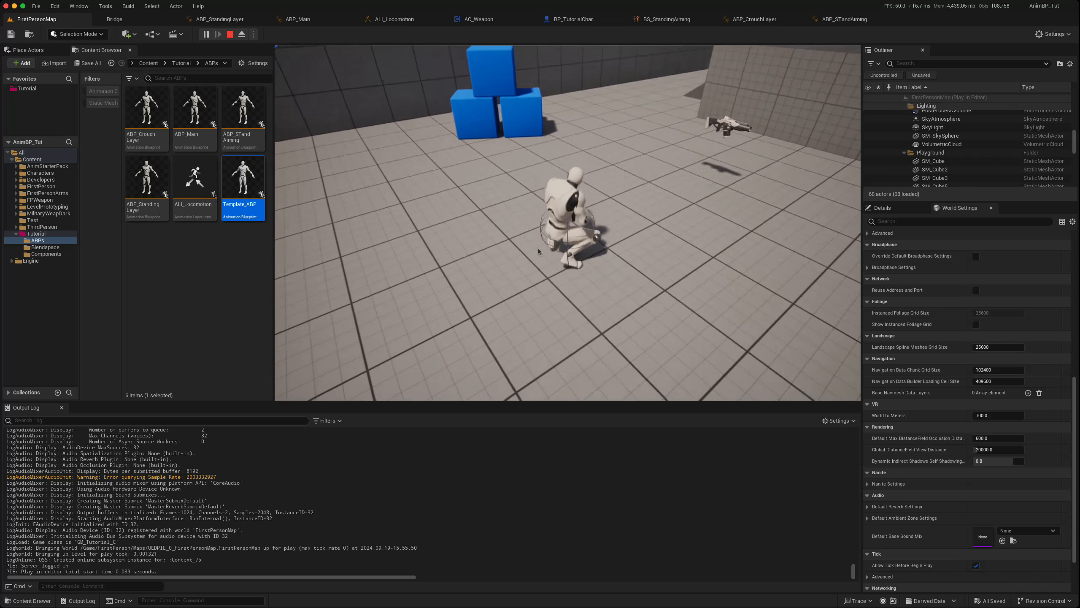
key("c")
key("w")
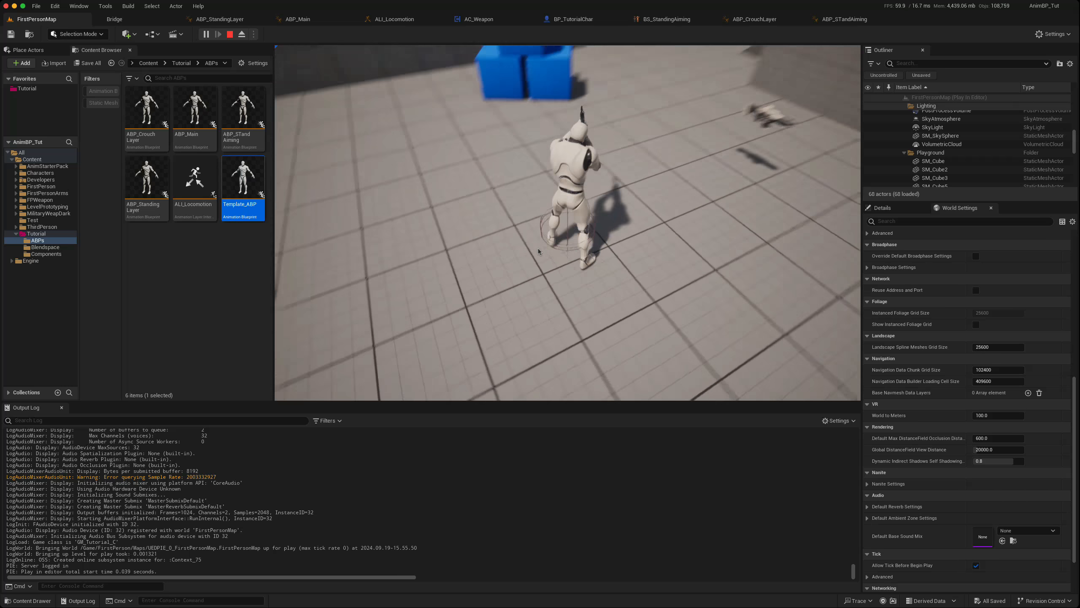
key("c")
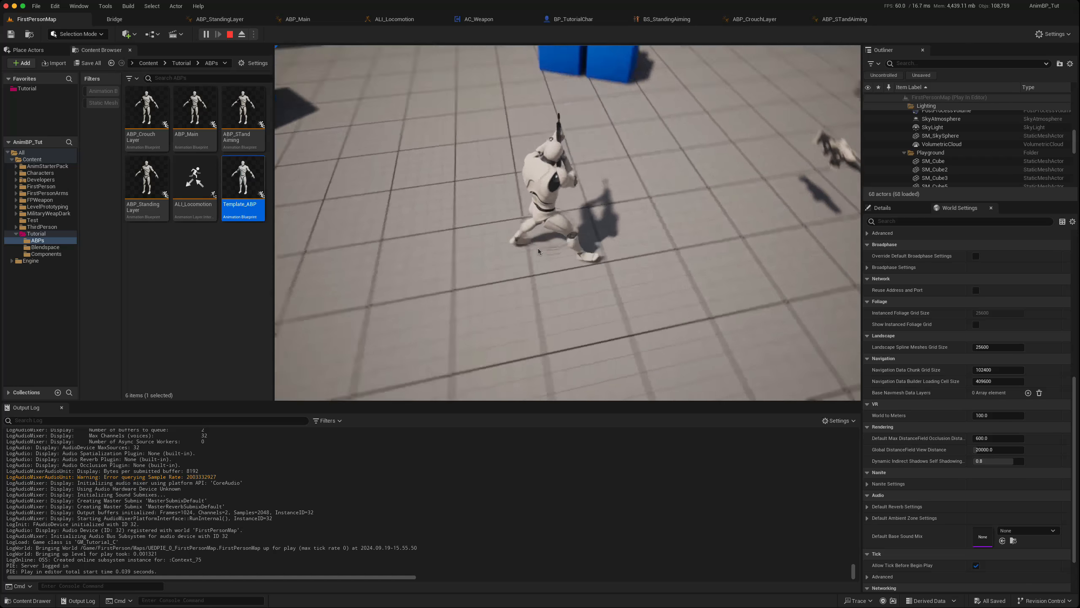
key("c")
key("w")
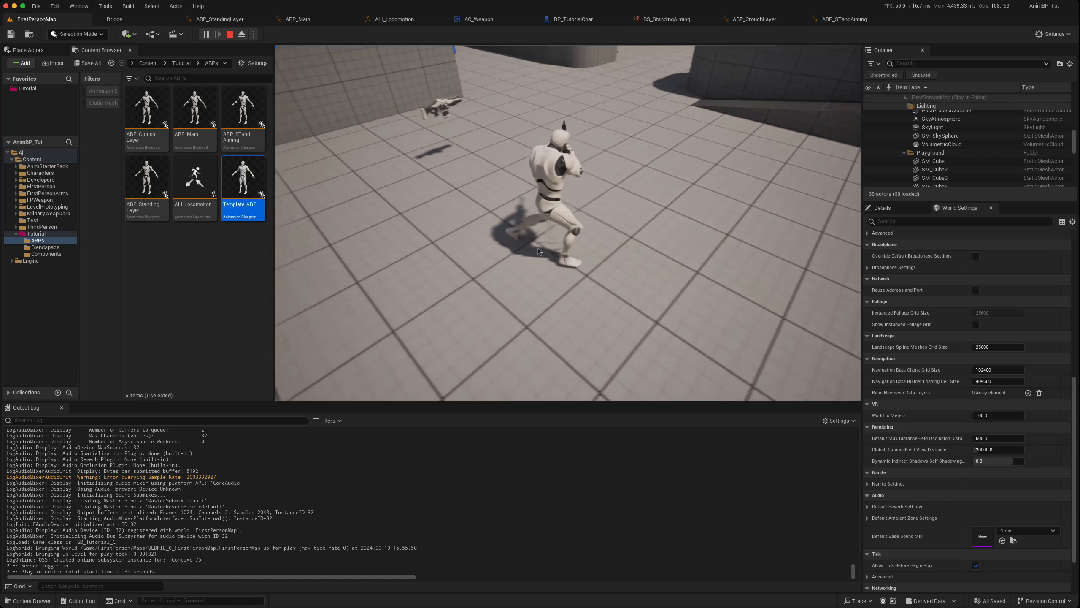
Continue play-testing FirstPersonMap, moving the character forward, backward and sideways to check the standing-aim locomotion.
key("s")
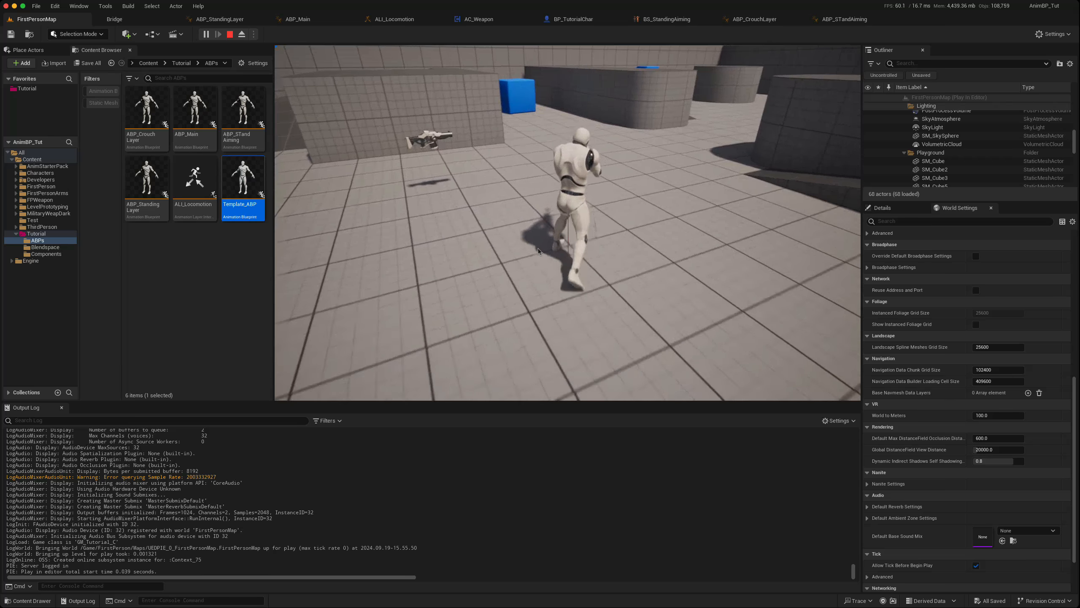
key("d")
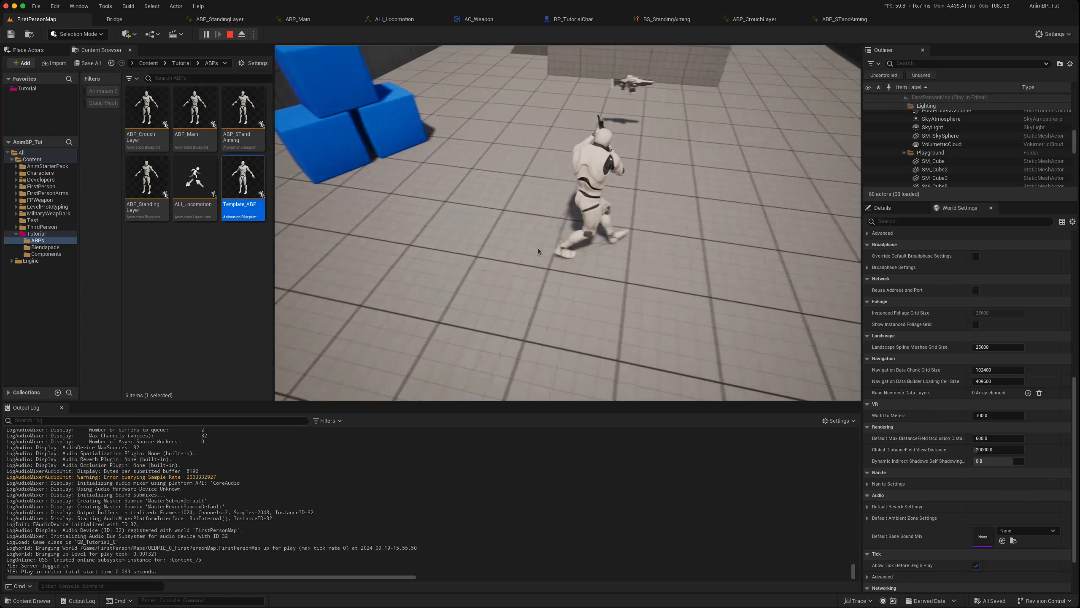
key("w")
key("w")
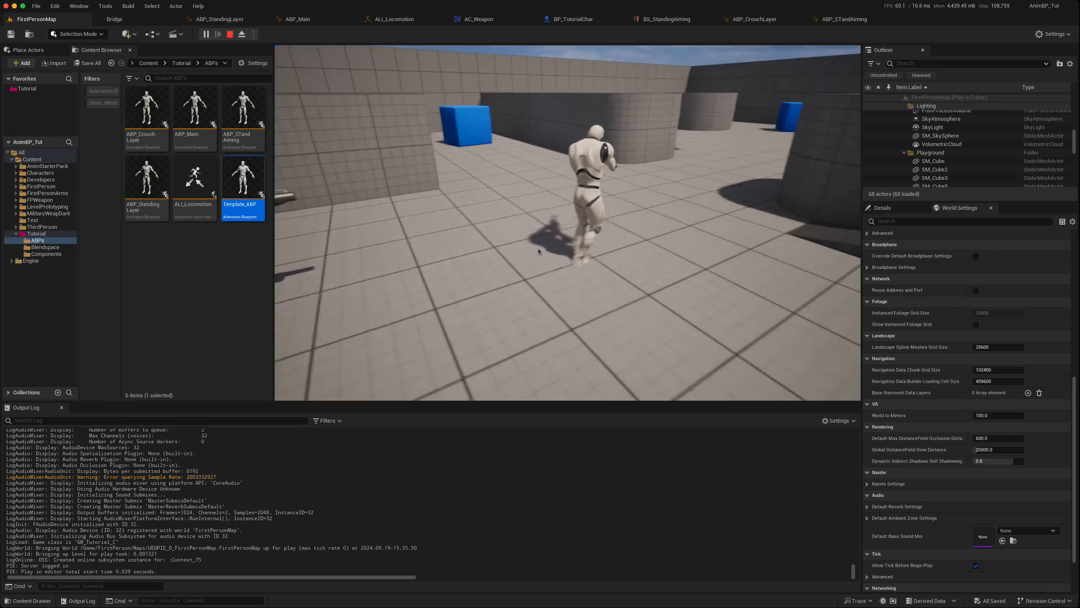
key("s")
key("s")
key("a")
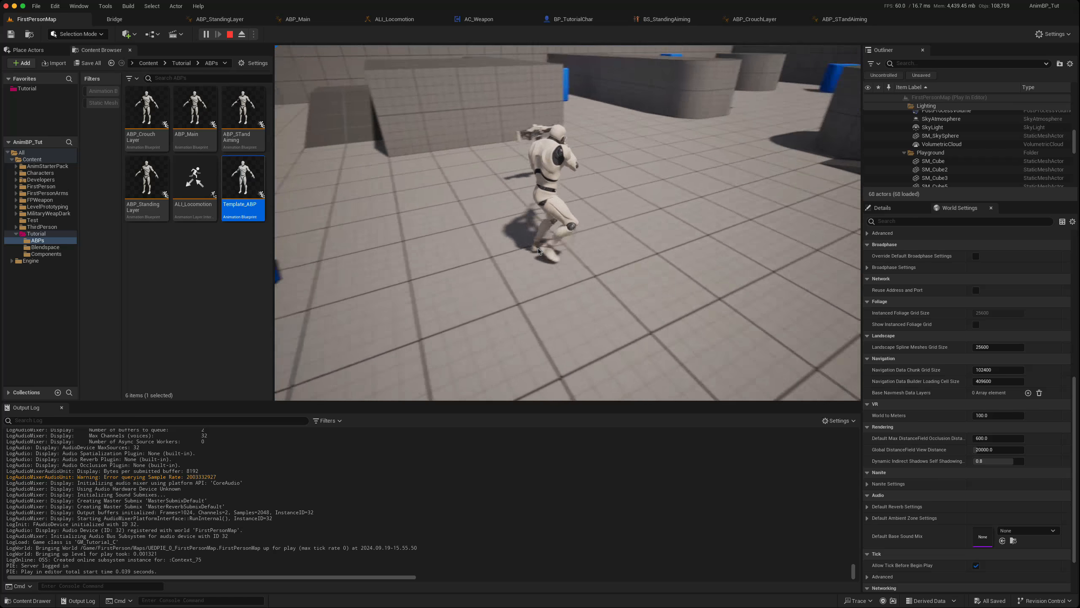
key("s")
key("w")
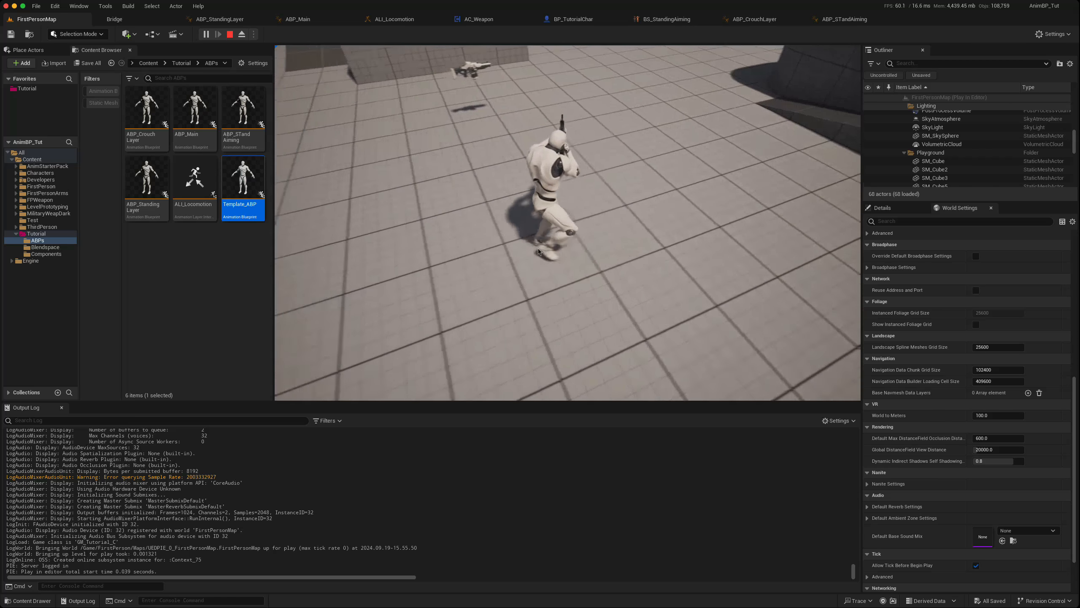
key("d")
key("s")
key("a")
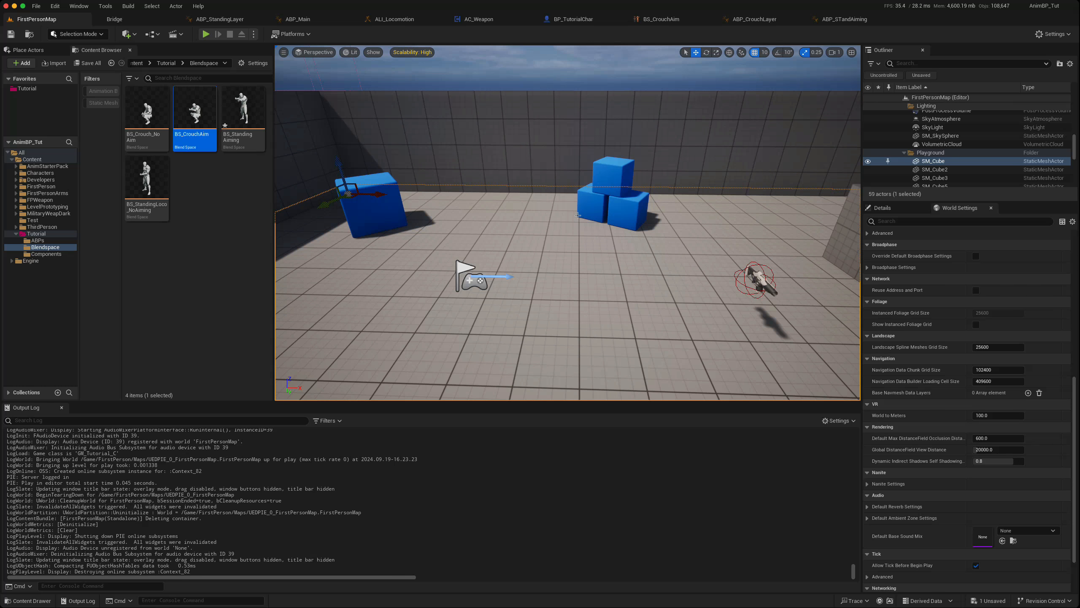
Move the StandAiming state away from Entry in ABP_STandAiming's StandingAim_SM and check Loco_NoAim_SM in ABP_StandingLayer as a reference.
left_click(833, 19)
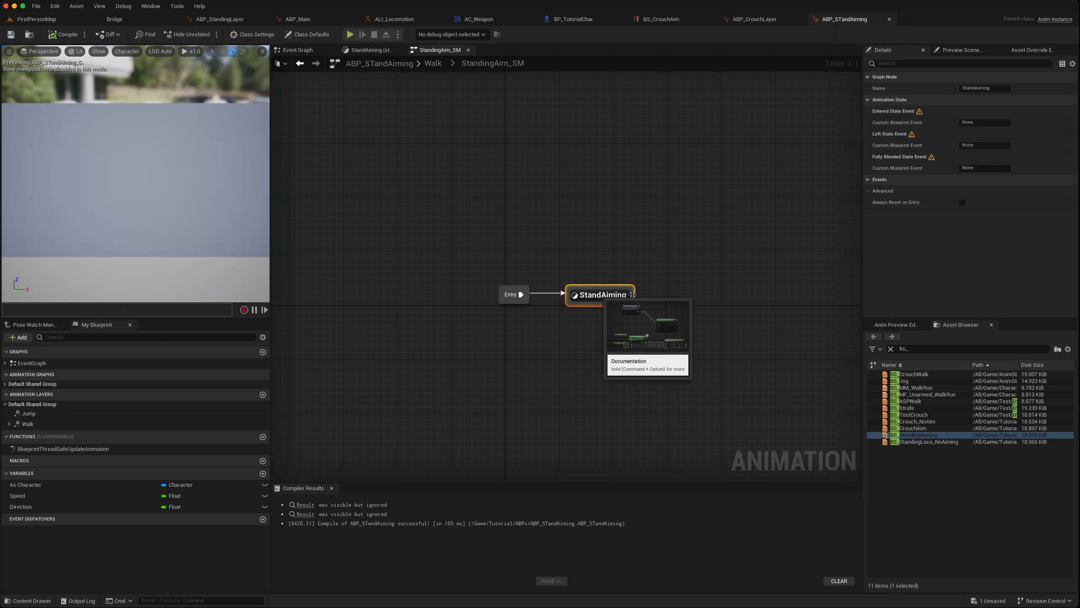
left_click_drag(632, 295, 680, 295)
left_click(220, 19)
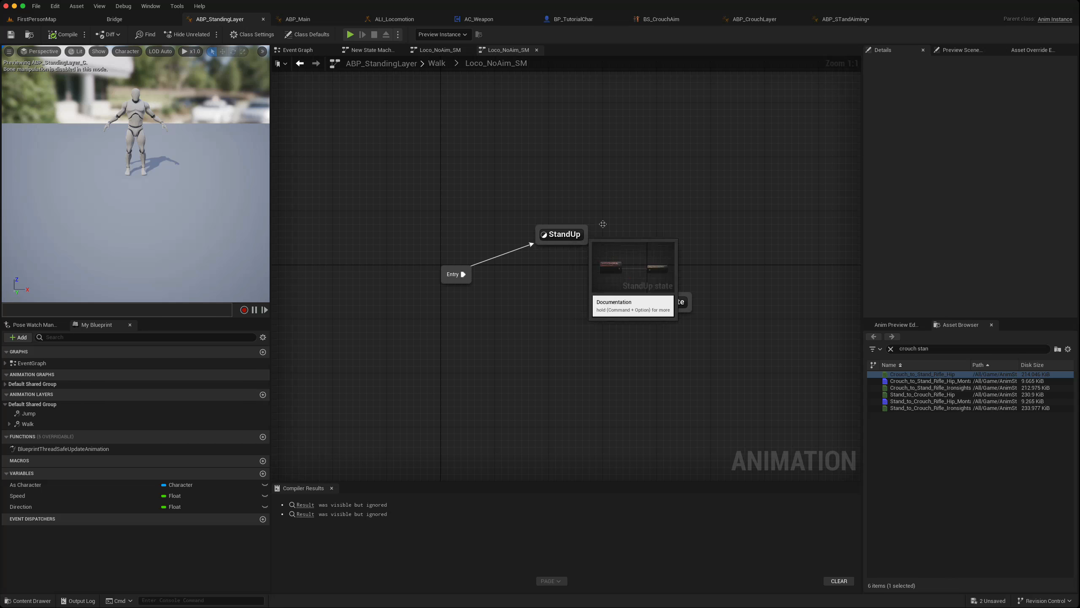
left_click(840, 21)
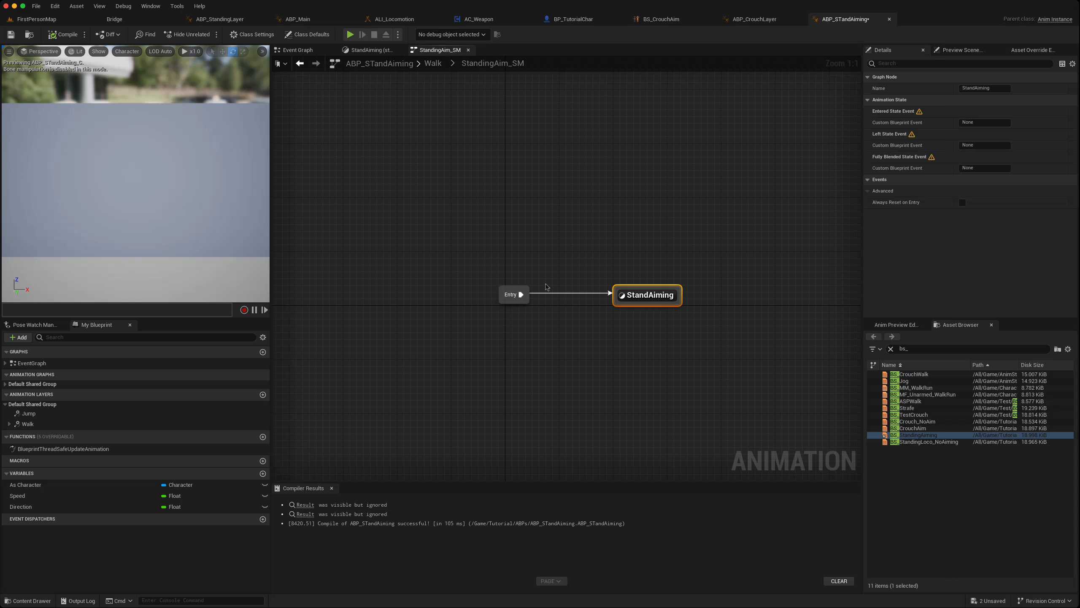
Add a new state named StandUp to StandingAim_SM, with Entry leading into it instead of StandAiming.
left_click_drag(516, 294, 435, 289)
left_click(527, 275)
left_click_drag(524, 293, 561, 228)
type("state")
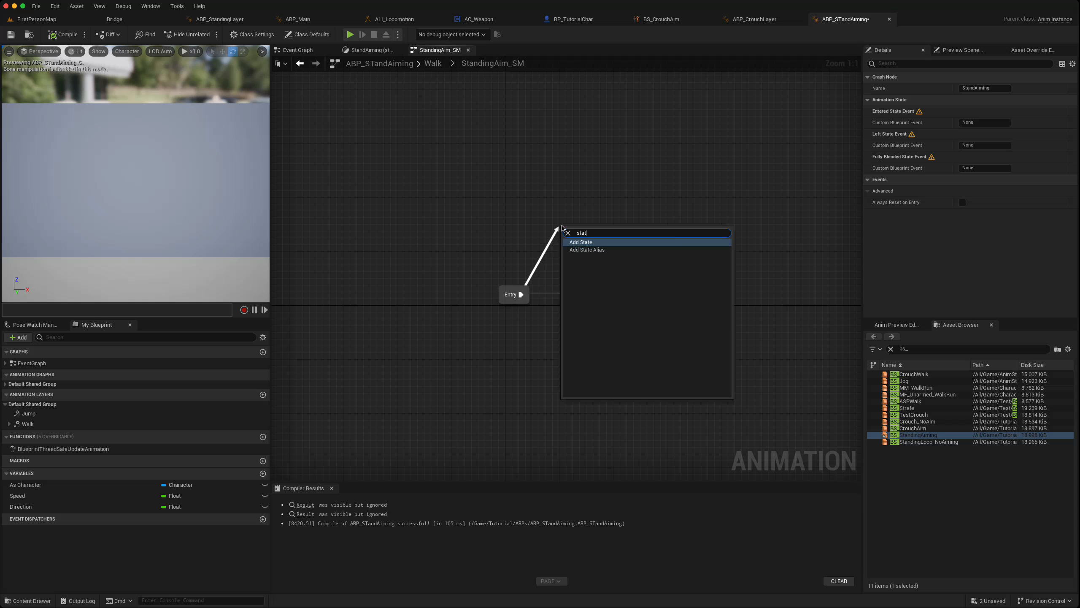
key("Return")
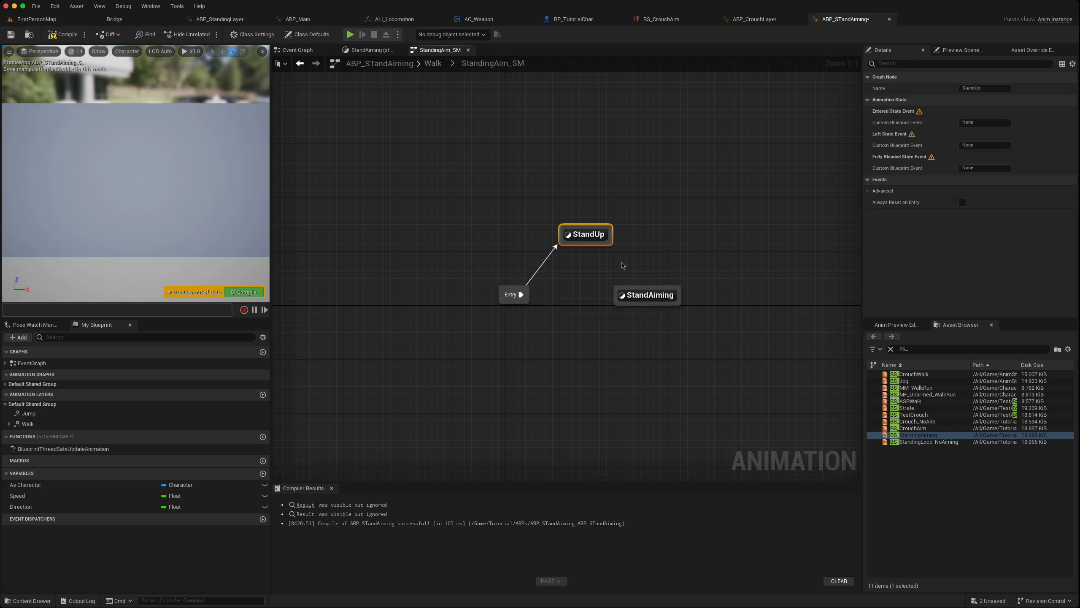
Create a transition from StandUp to StandAiming and inspect its transition settings.
left_click_drag(610, 246, 634, 294)
left_click(627, 264)
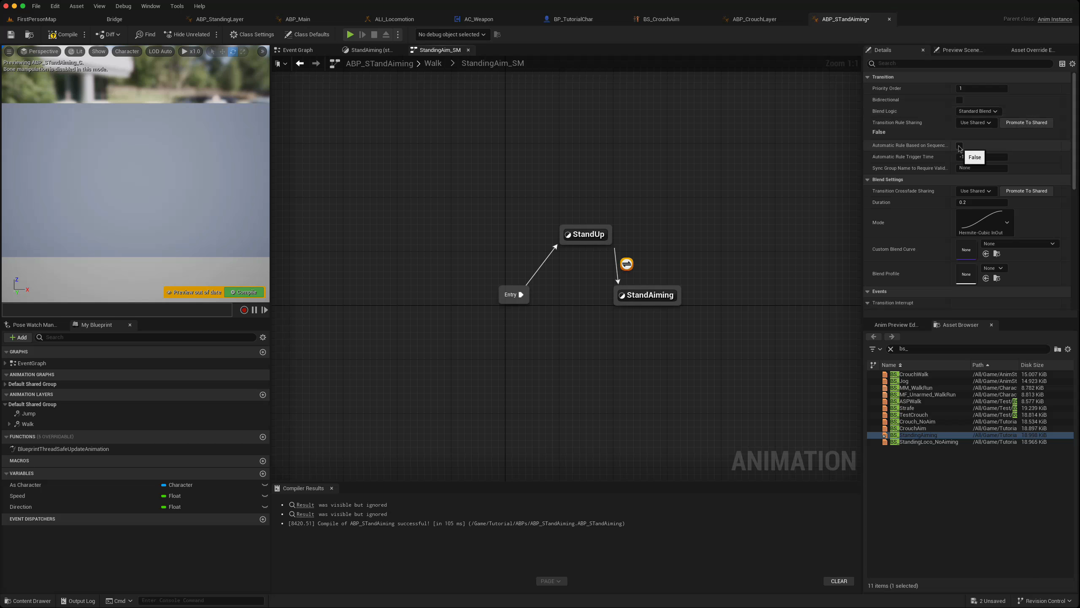
left_click(457, 125)
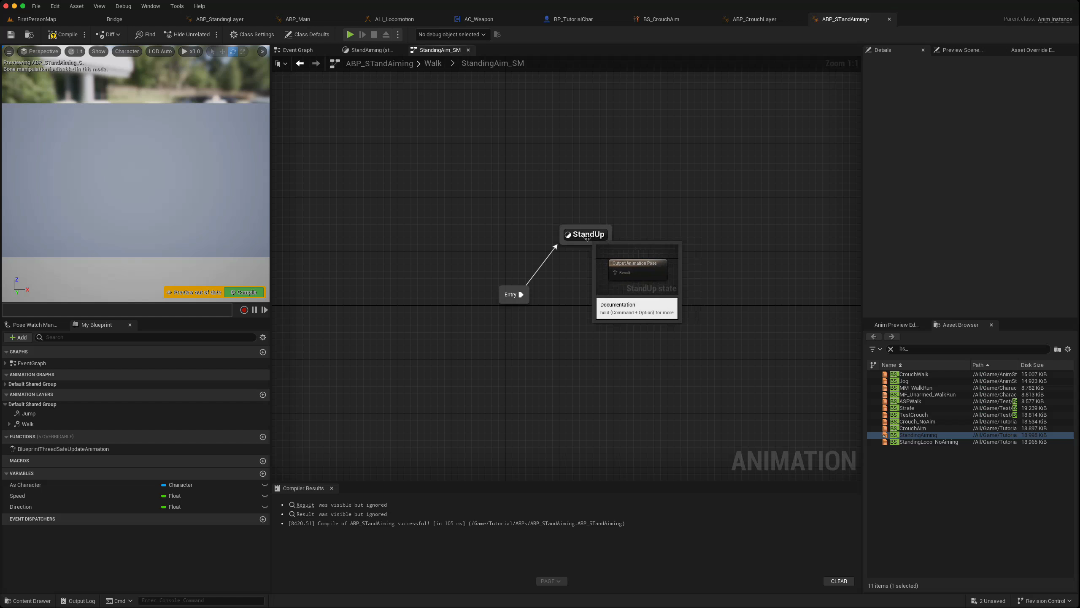
In the StandUp state, add the Crouch_to_Stand_Rifle_Ironsights animation and connect it to the Output Animation Pose.
double_click(603, 236)
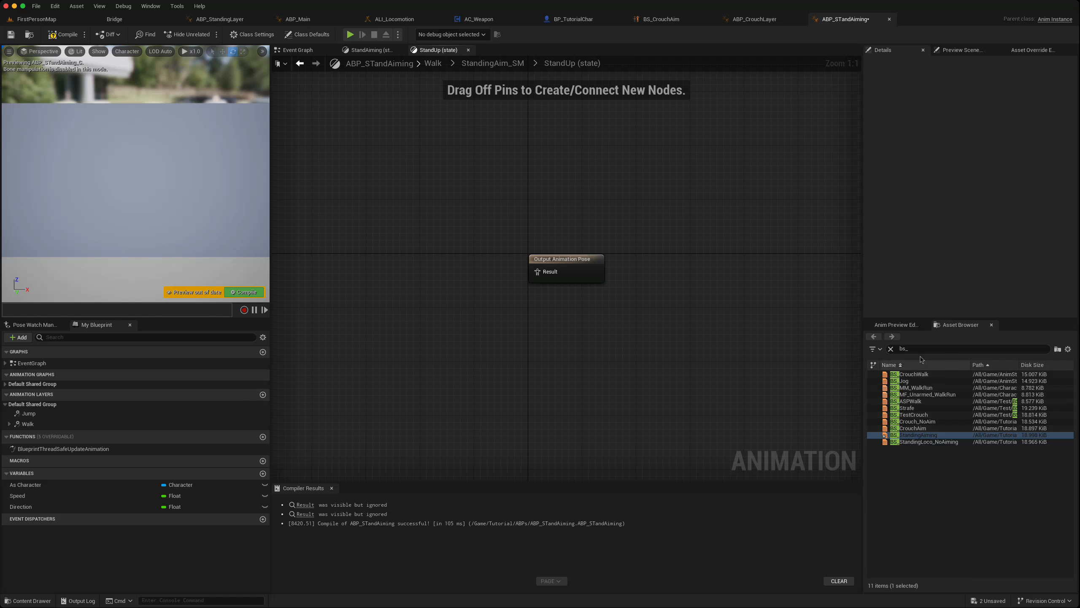
type("stan")
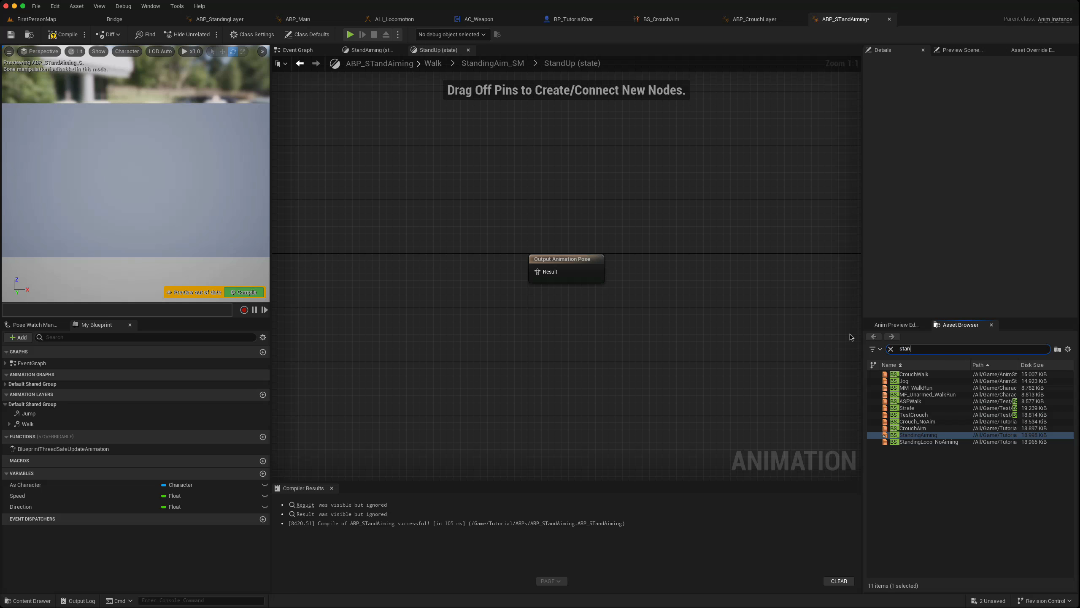
type("d to cr")
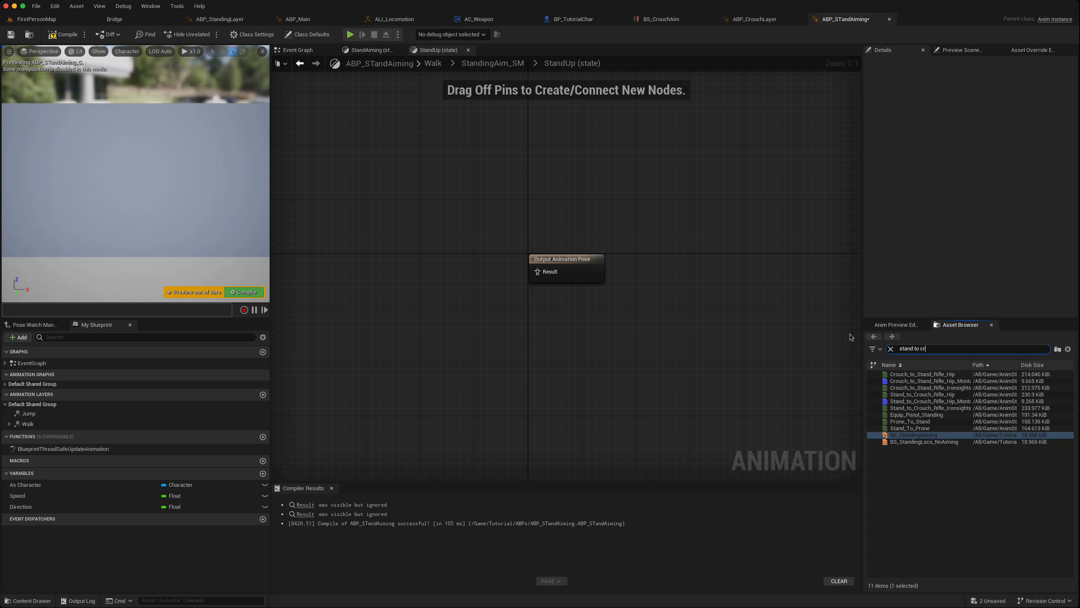
type("o")
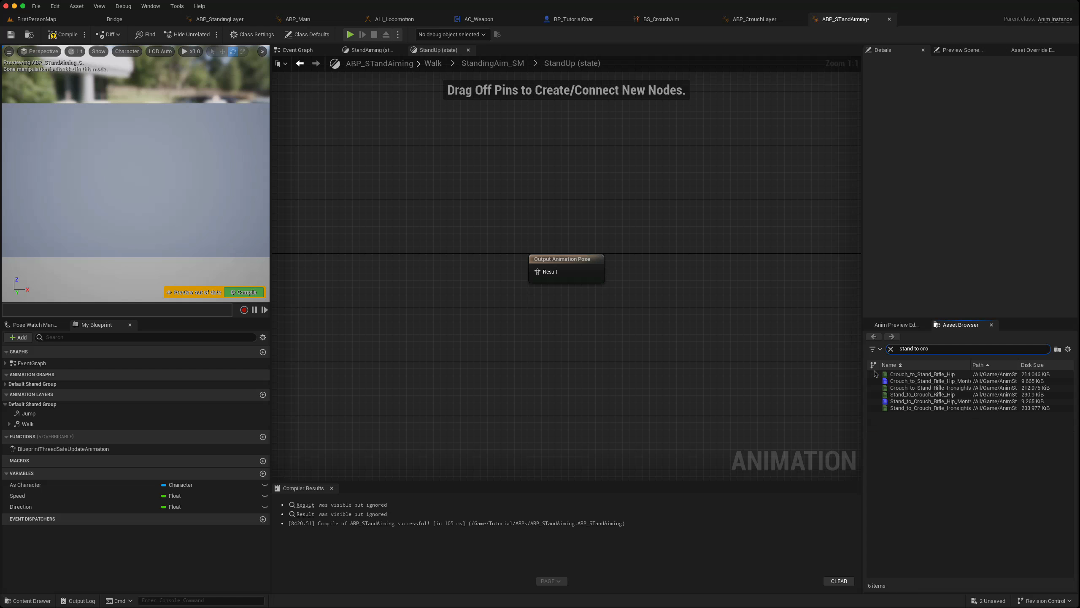
mouse_move(917, 395)
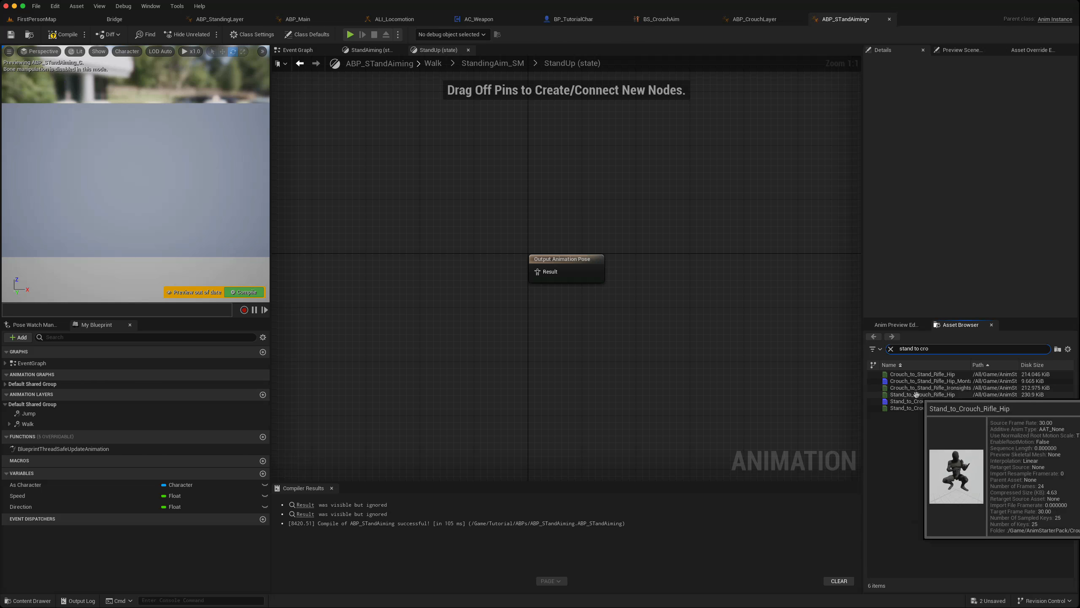
left_click(885, 388)
left_click_drag(884, 388, 379, 262)
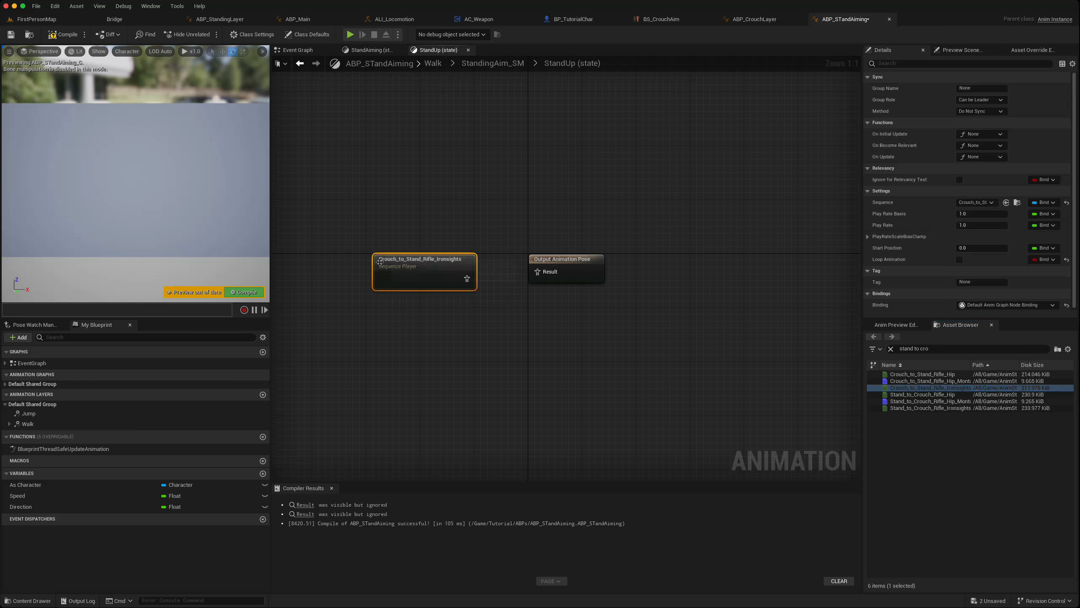
left_click_drag(468, 279, 538, 272)
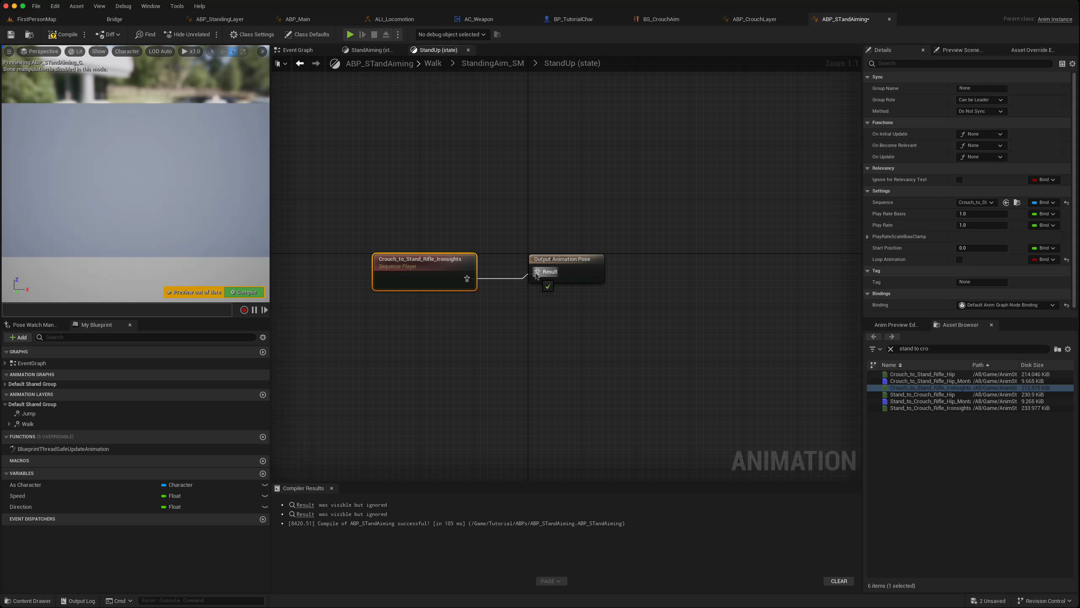
In the StandUp to StandAiming transition rule, add a Property Access node bound to As Character's bIsCrouched.
left_click(304, 66)
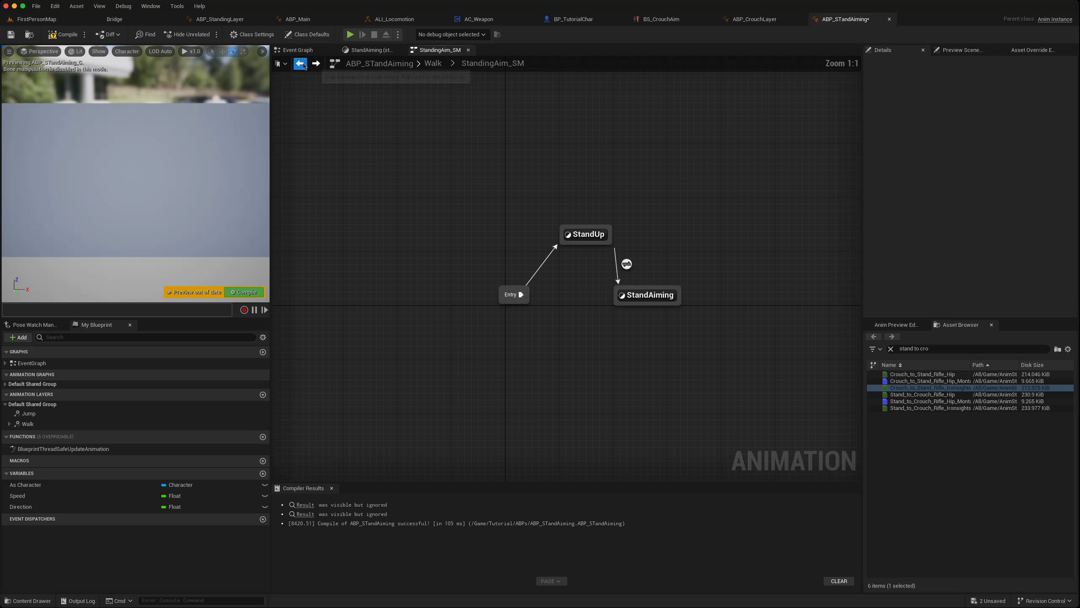
double_click(626, 264)
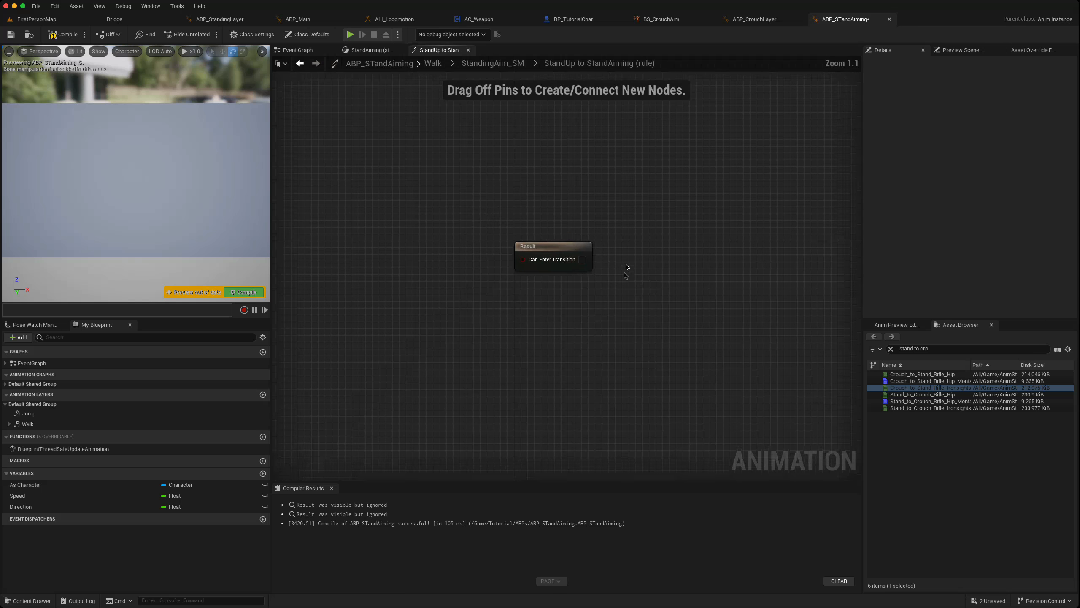
left_click(560, 274)
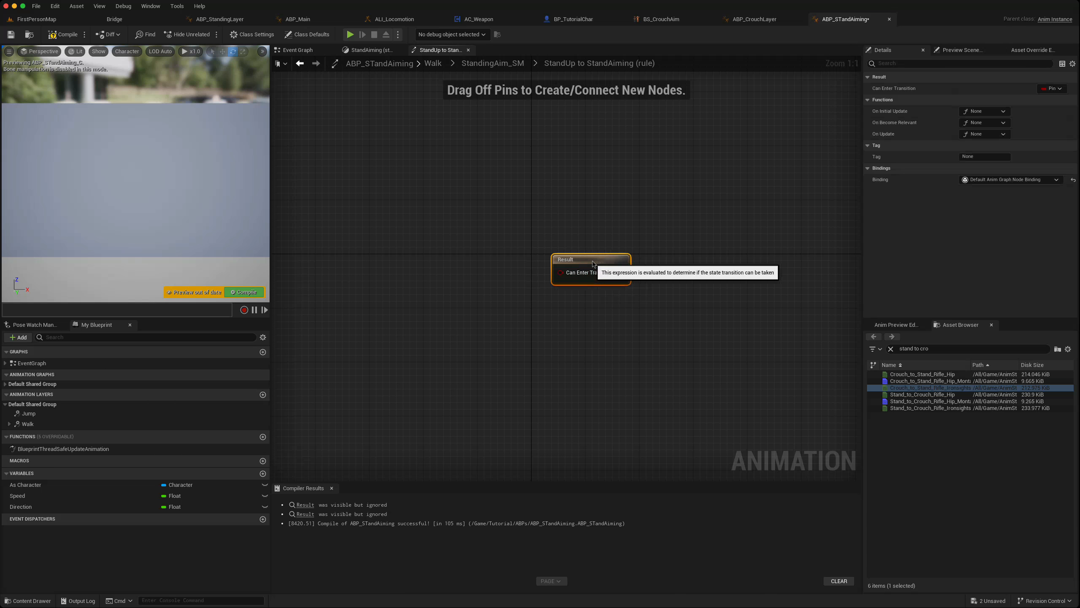
right_click(416, 291)
type("proper")
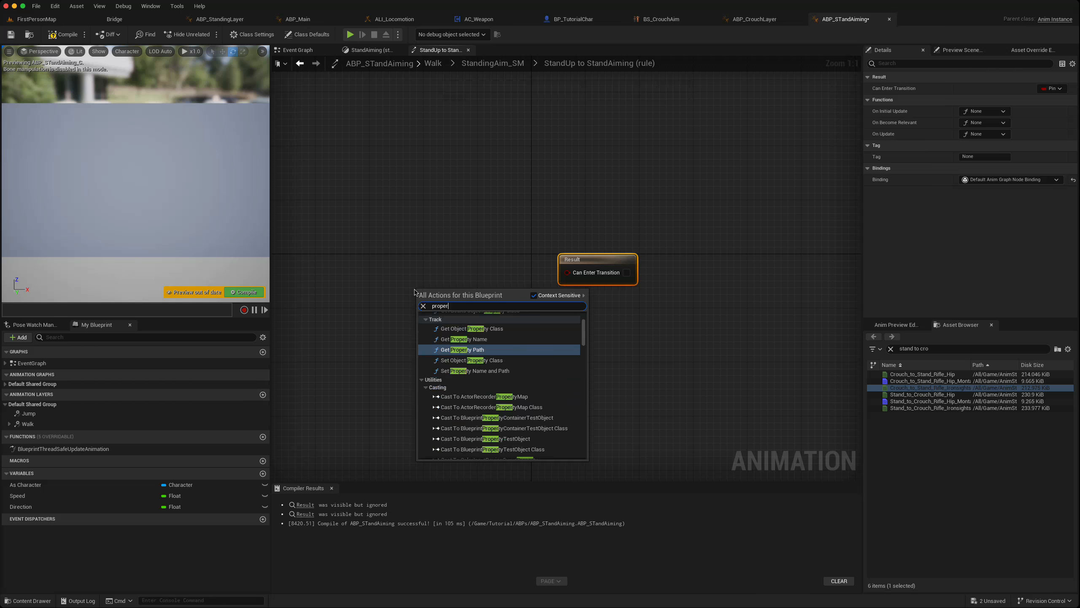
type(" acc")
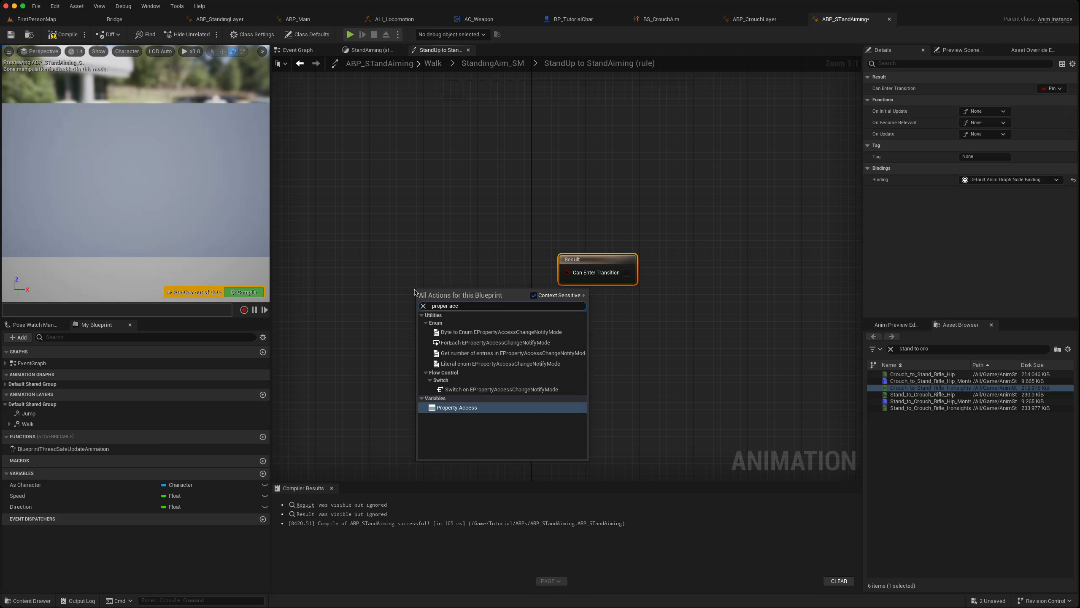
left_click(451, 408)
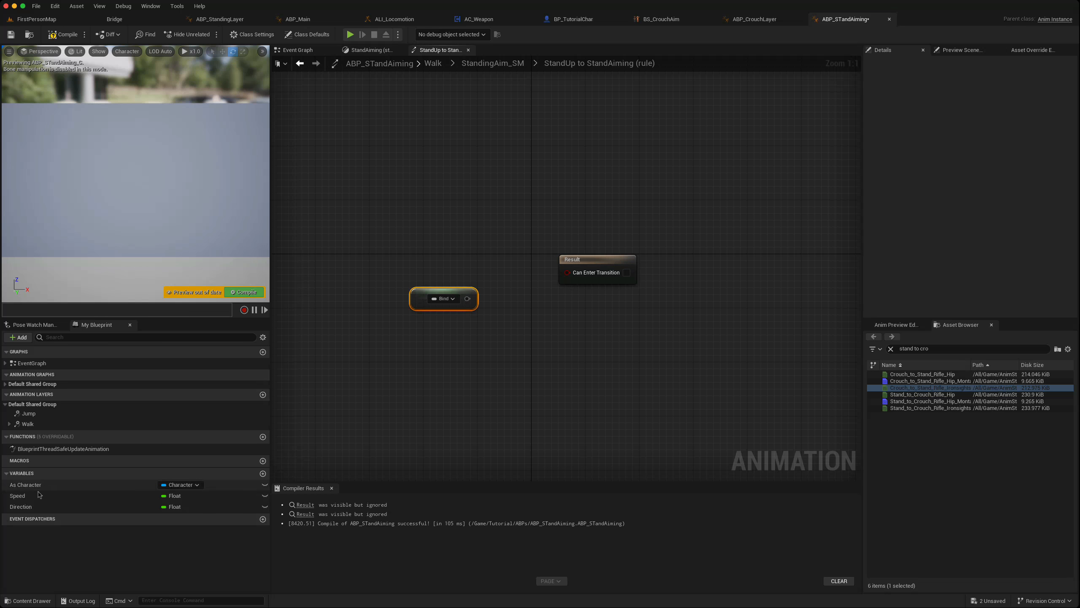
left_click(444, 298)
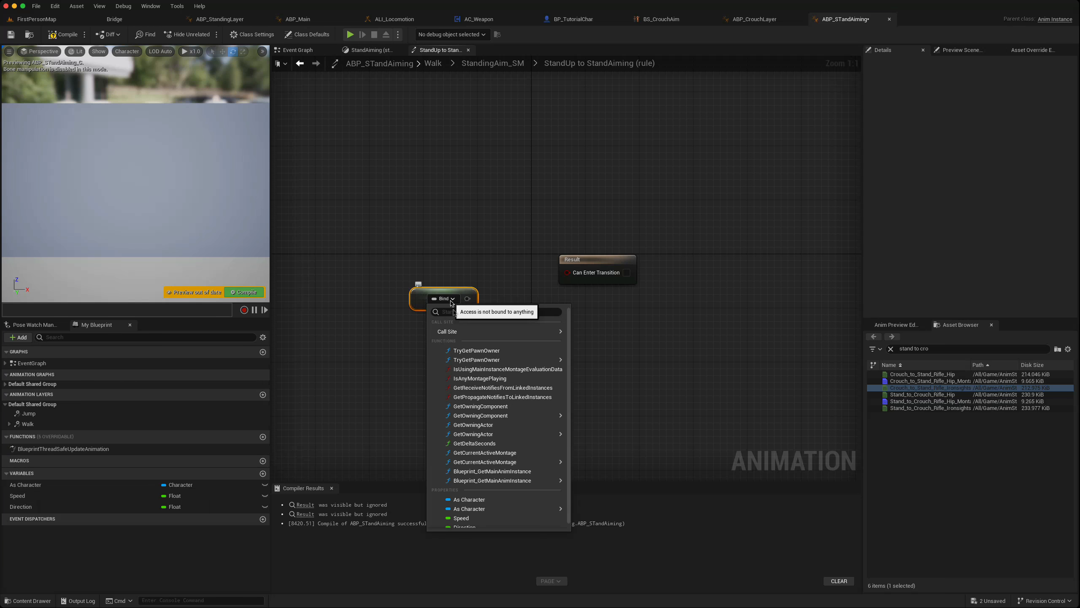
mouse_move(494, 509)
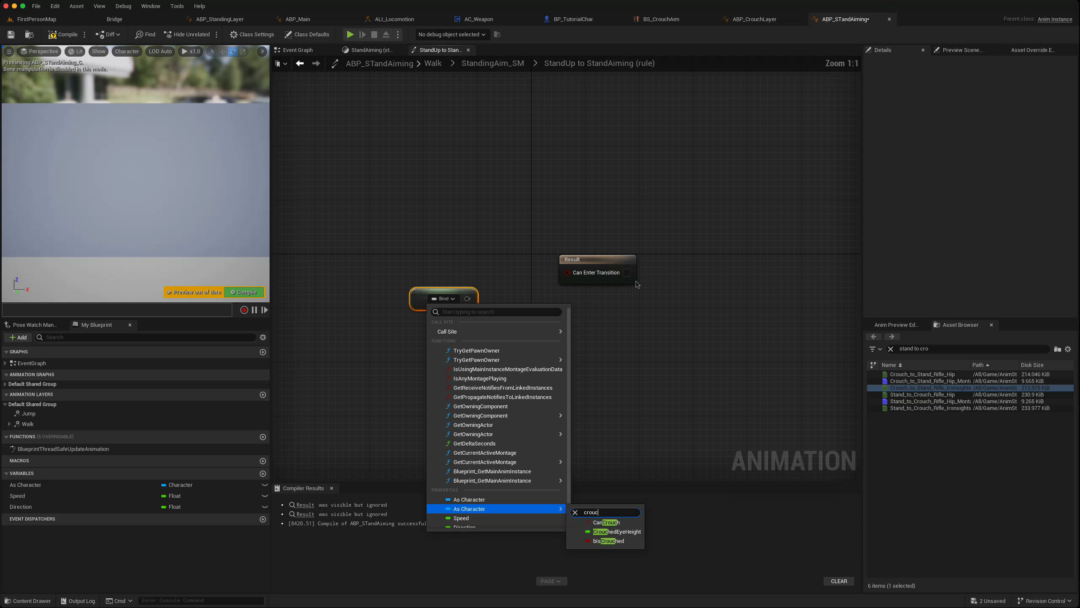
left_click(608, 541)
Feed bIsCrouched through a NOT Boolean node into Can Enter Transition, compile the blueprint, and return to StandingAim_SM.
left_click_drag(512, 298, 535, 339)
type("not")
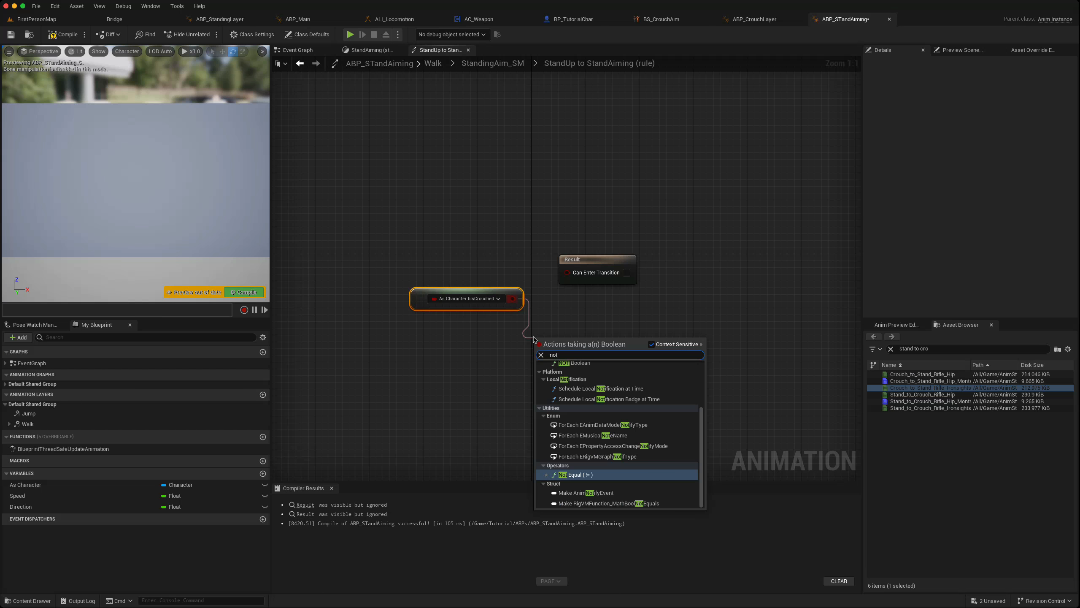
type("b")
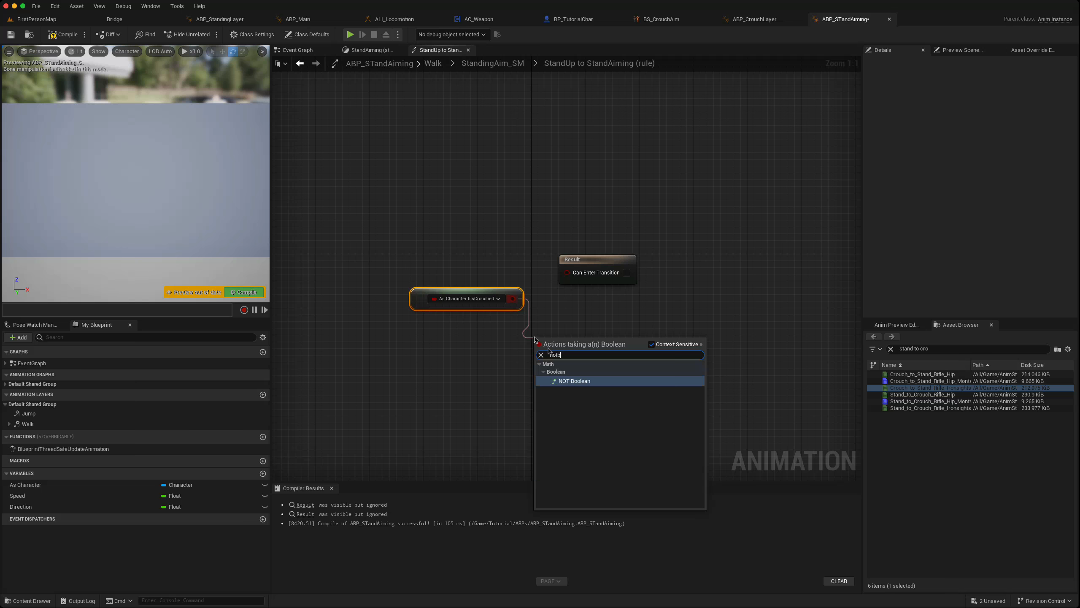
left_click(574, 381)
left_click_drag(592, 343, 570, 273)
left_click_drag(467, 294, 441, 294)
left_click(242, 292)
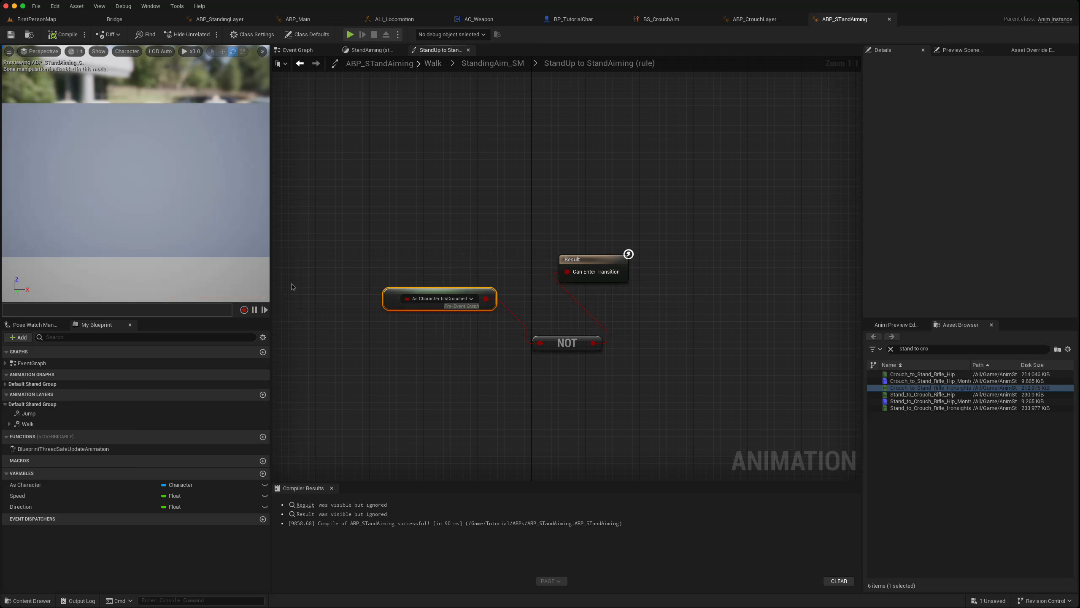
left_click(492, 63)
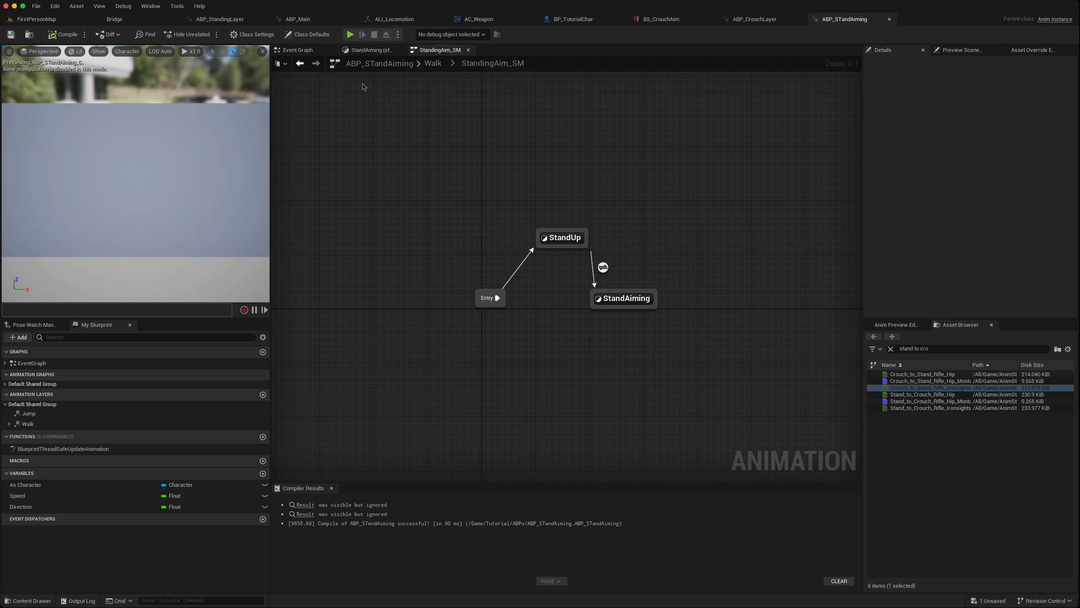
In BP_TutorialChar's Event Graph, copy Debug Key 1's Delay and Un Crouch nodes and place the copies beside Debug Key 3's Link Anim Class Layers.
left_click(565, 20)
right_click_drag(464, 488, 449, 429)
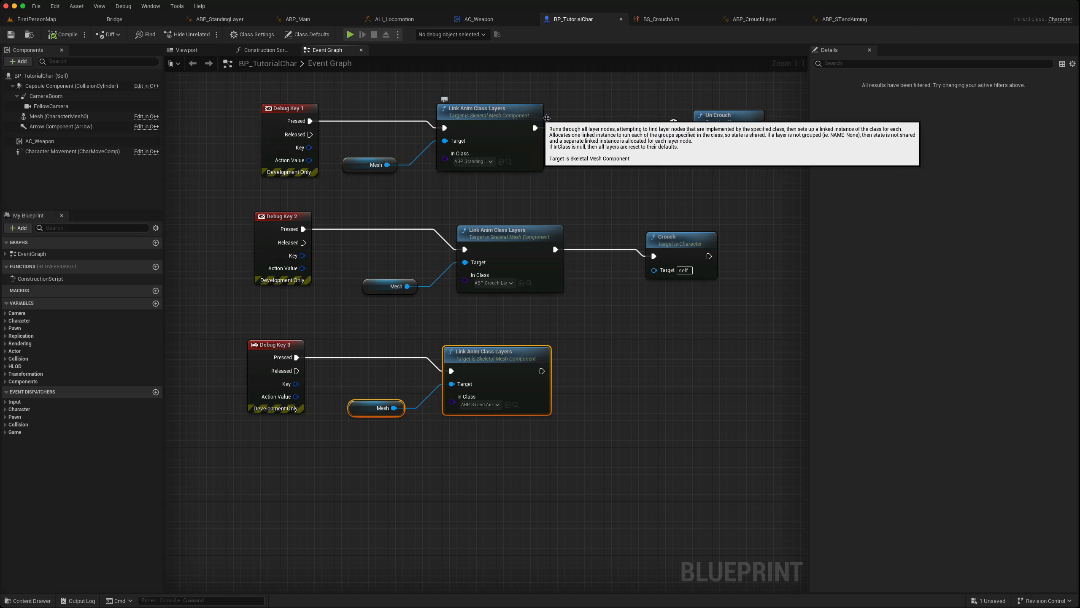
left_click_drag(614, 99, 730, 163)
left_click(624, 379)
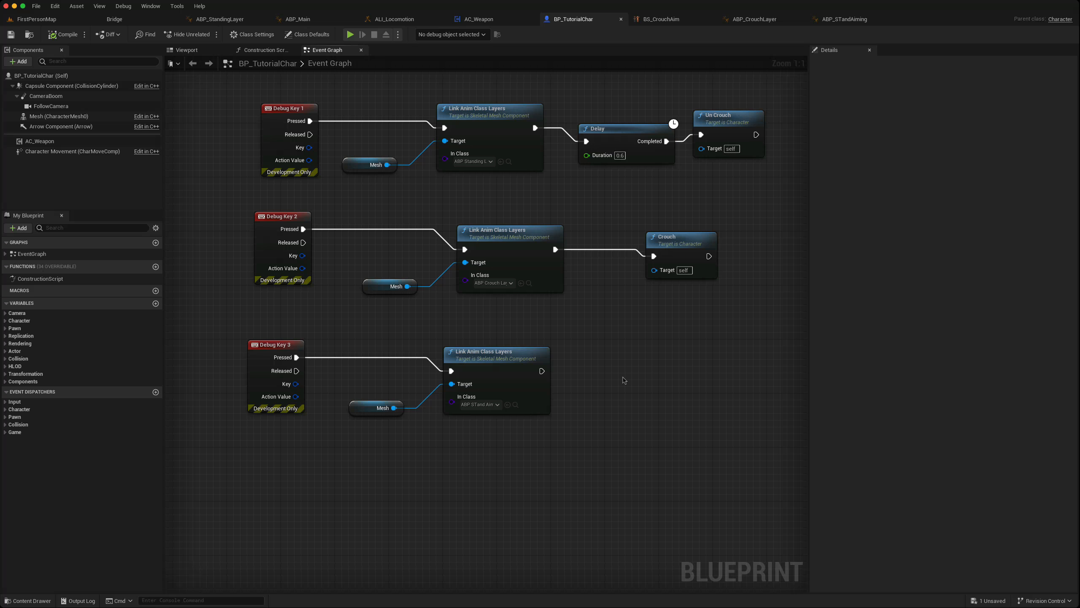
key("ctrl+v")
left_click_drag(623, 379, 636, 369)
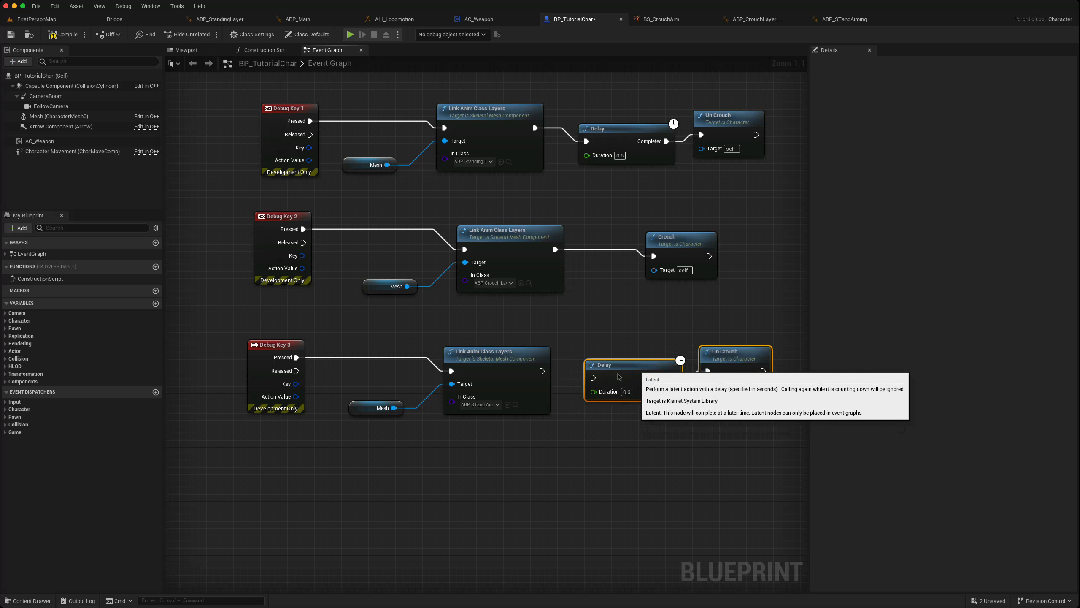
Connect Debug Key 3's Link Anim Class Layers execution output to the copied Delay node and compile BP_TutorialChar.
left_click_drag(547, 372, 595, 375)
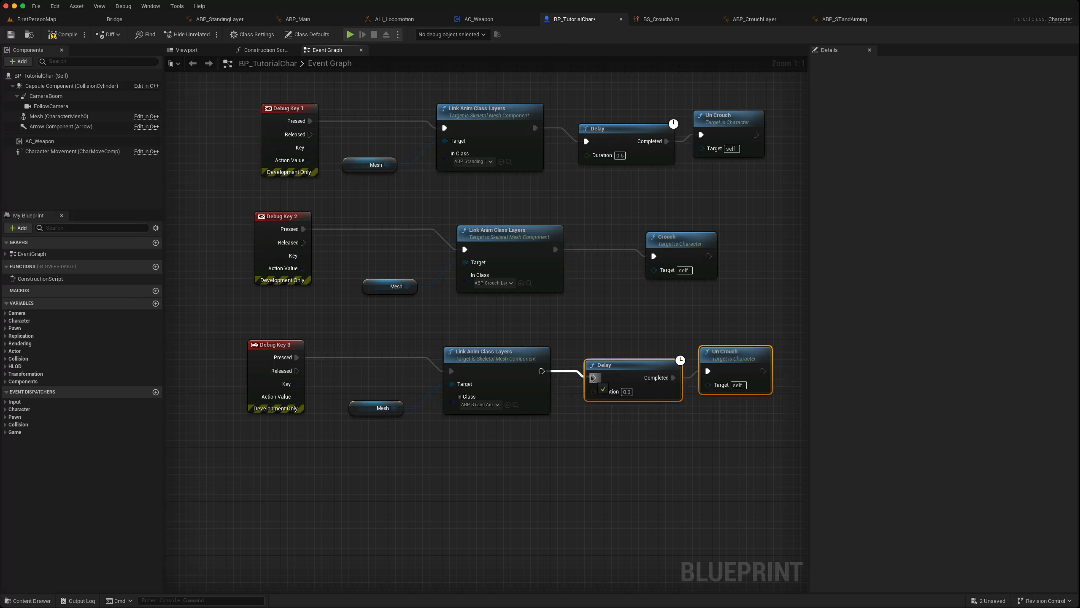
left_click(60, 37)
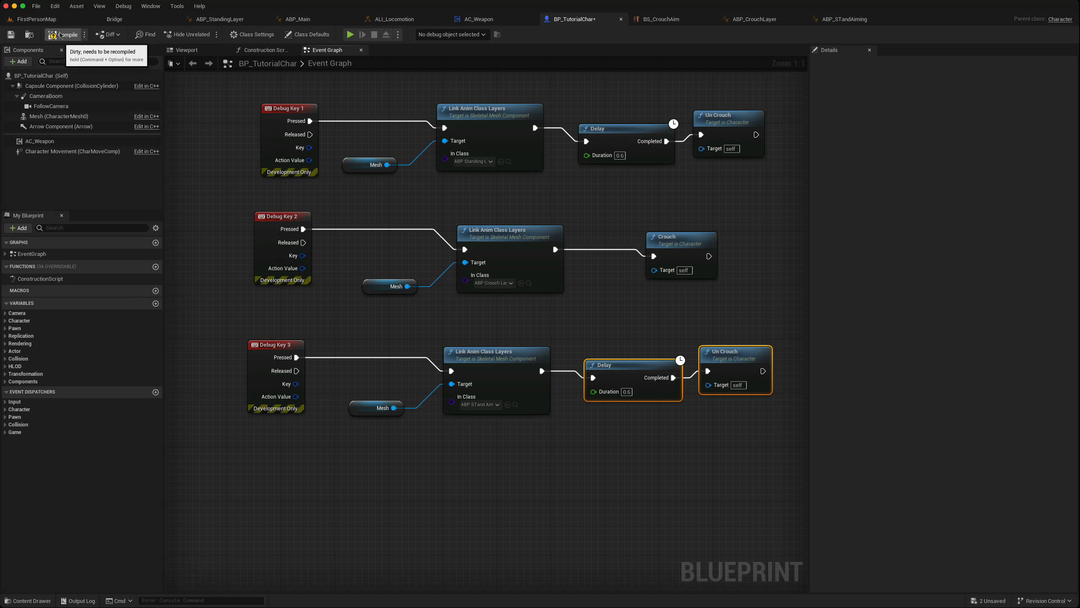
Play-test FirstPersonMap, switching the character repeatedly between standing and crouching to check the transitions.
left_click(51, 22)
left_click(205, 34)
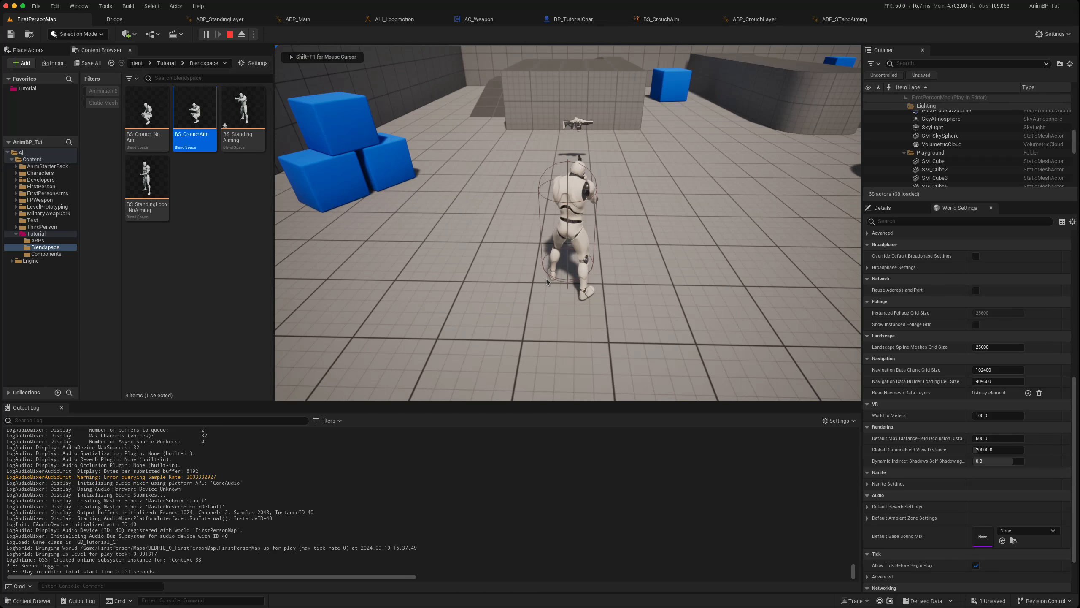
key("c")
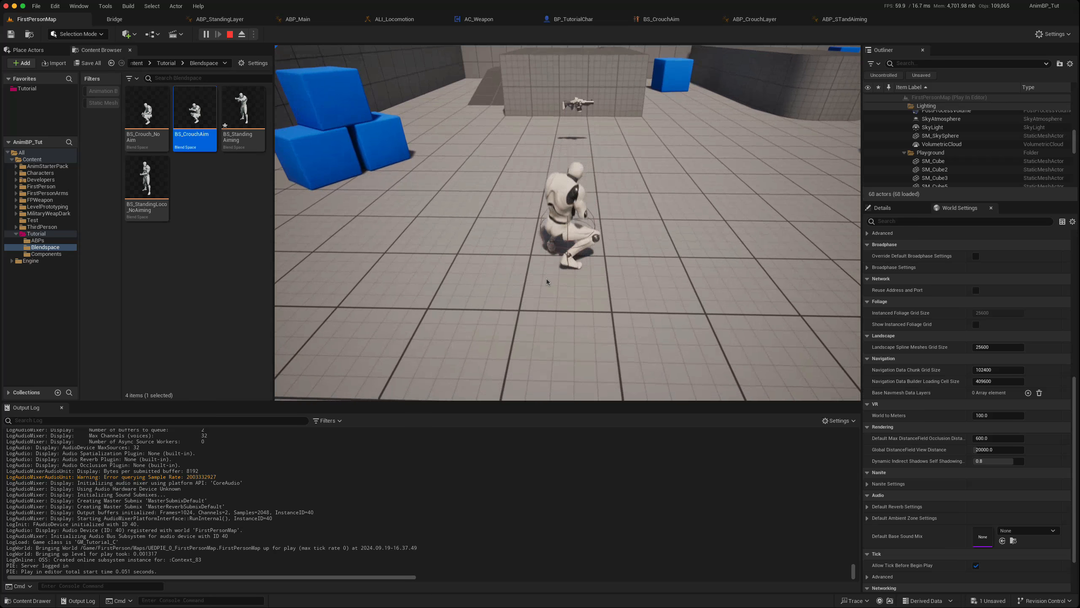
key("c")
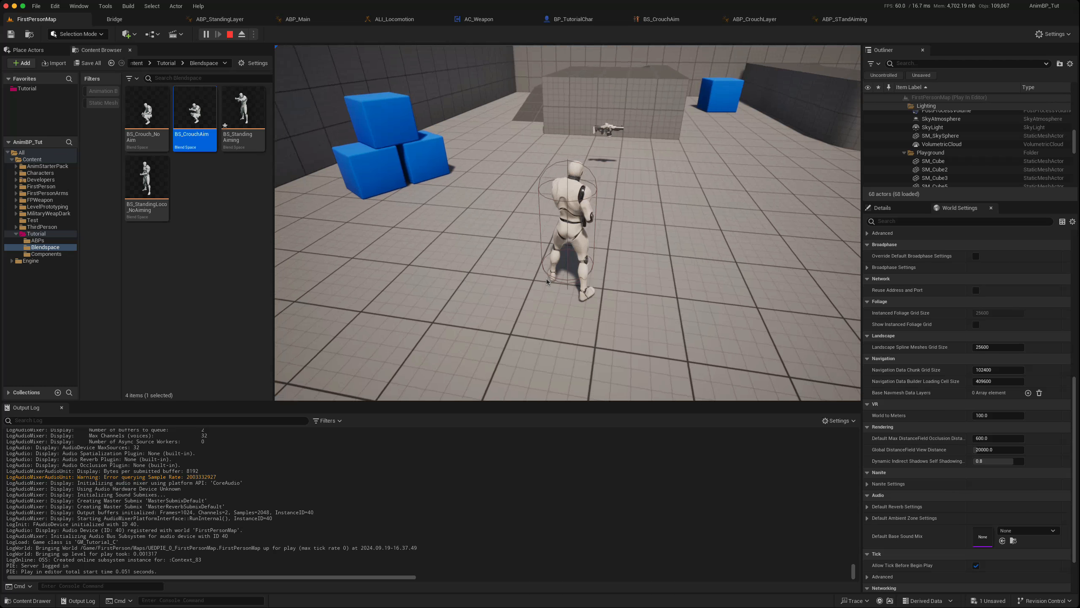
key("d")
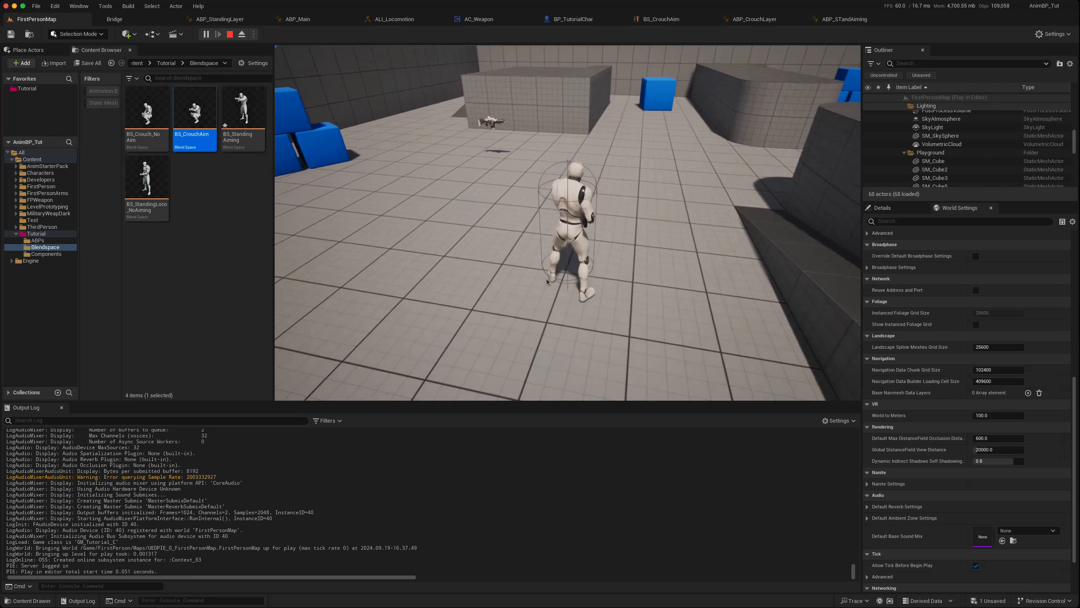
key("c")
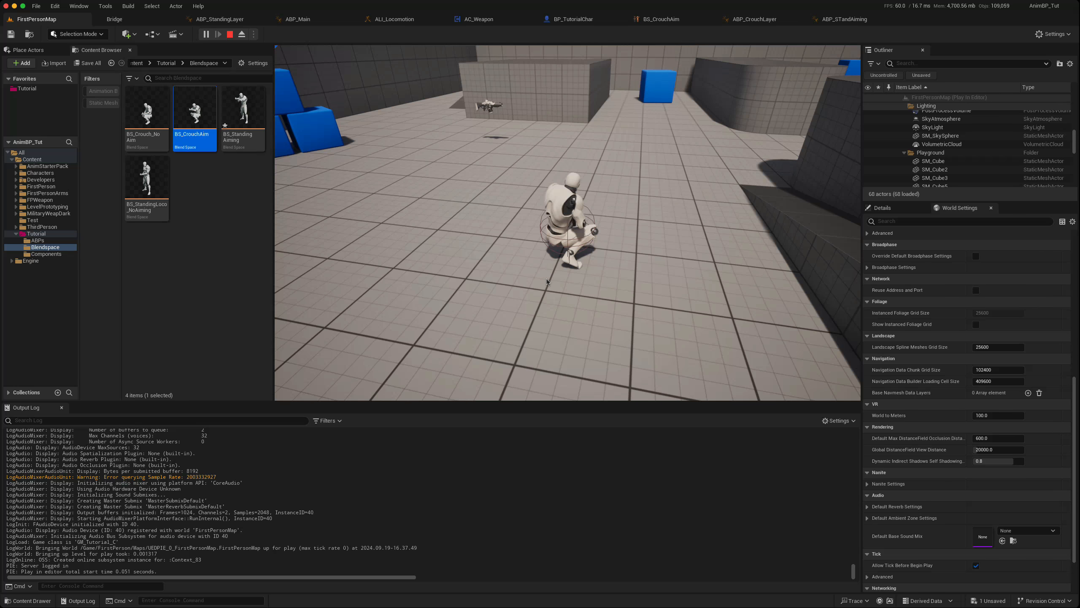
key("c")
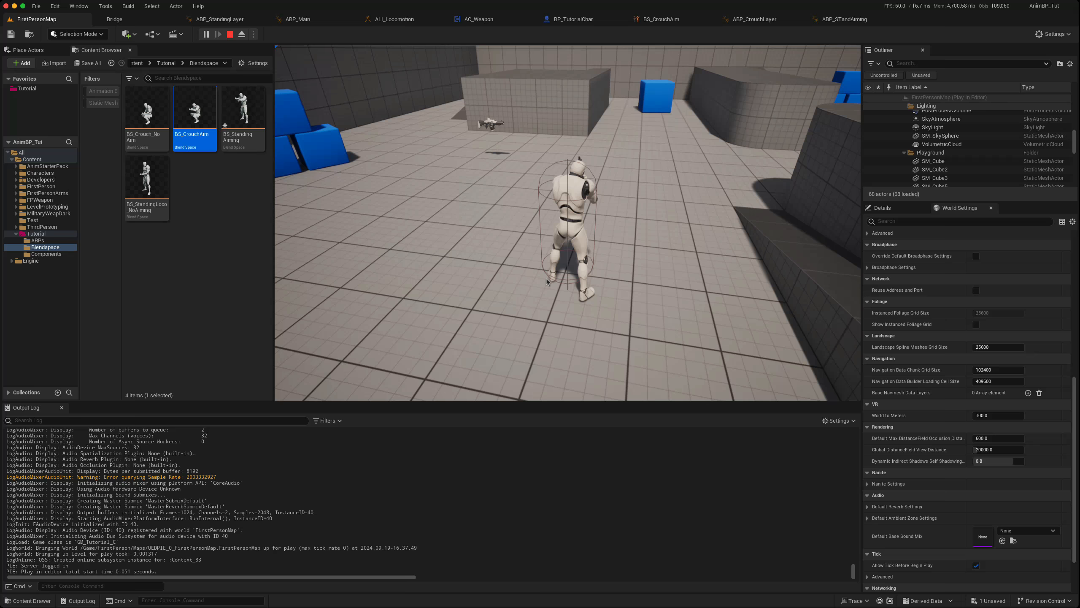
In the play session, switch to standing aim and move the character in all directions to check the aiming locomotion.
right_click(547, 282)
key("a")
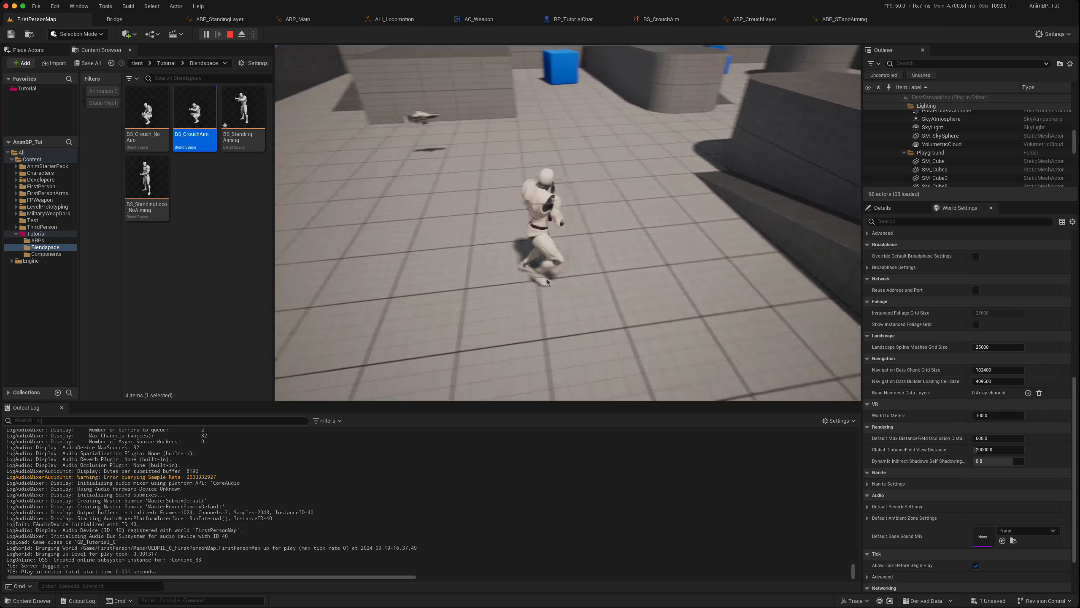
right_click(547, 282)
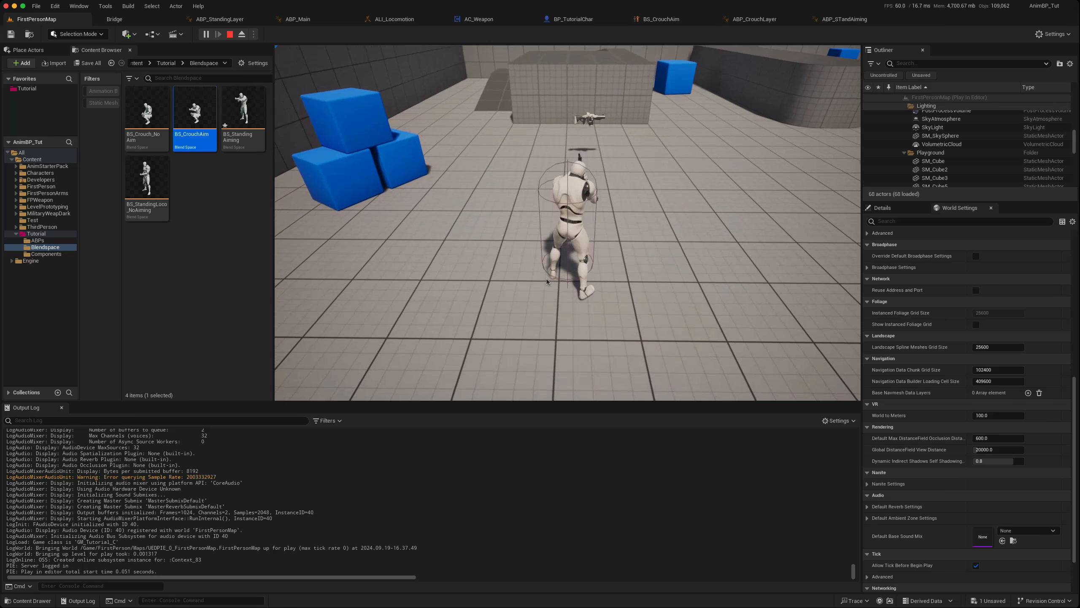
key("d")
key("s")
key("a")
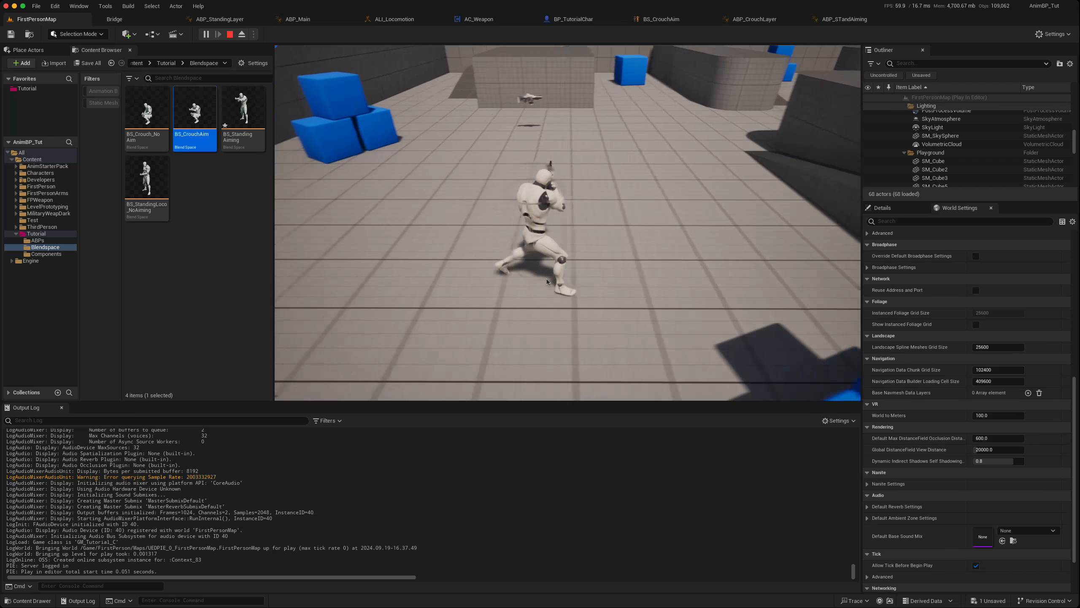
key("w")
key("d")
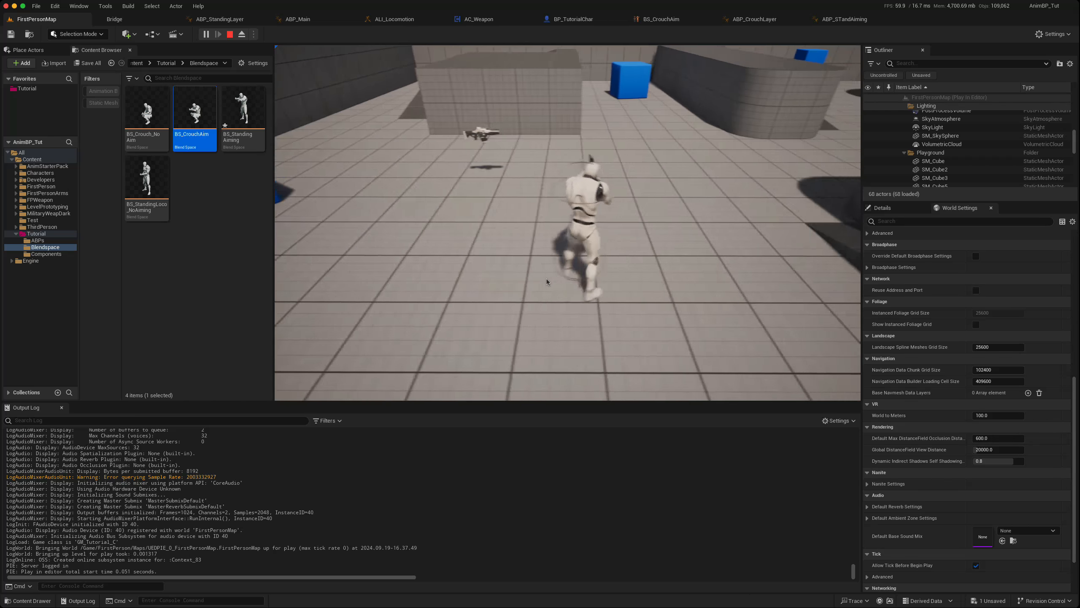
Test crouched movement in several directions and end the play session.
key("c")
key("d")
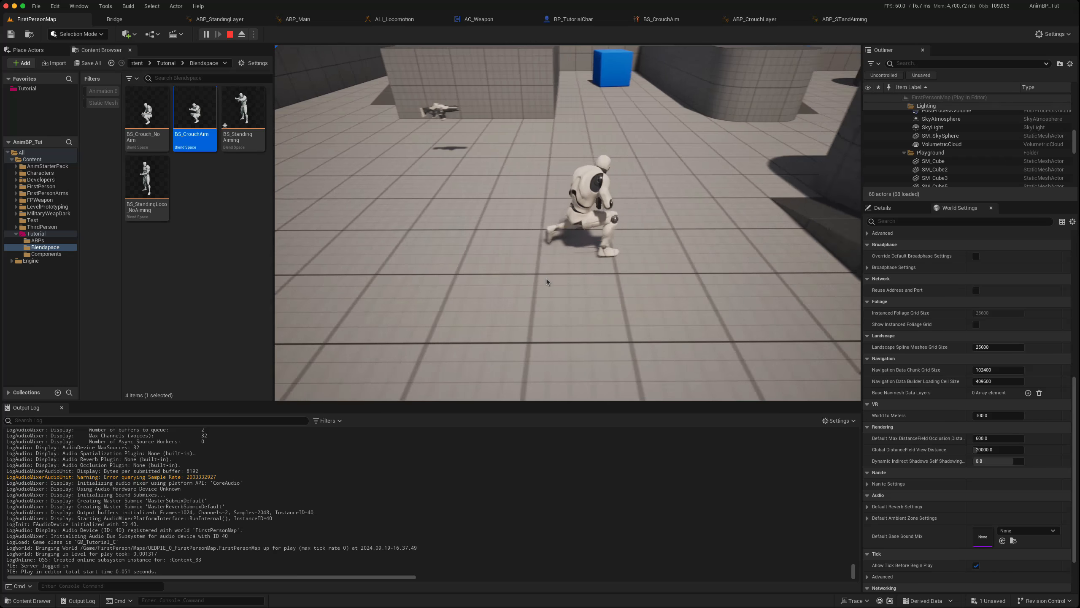
key("s")
key("a")
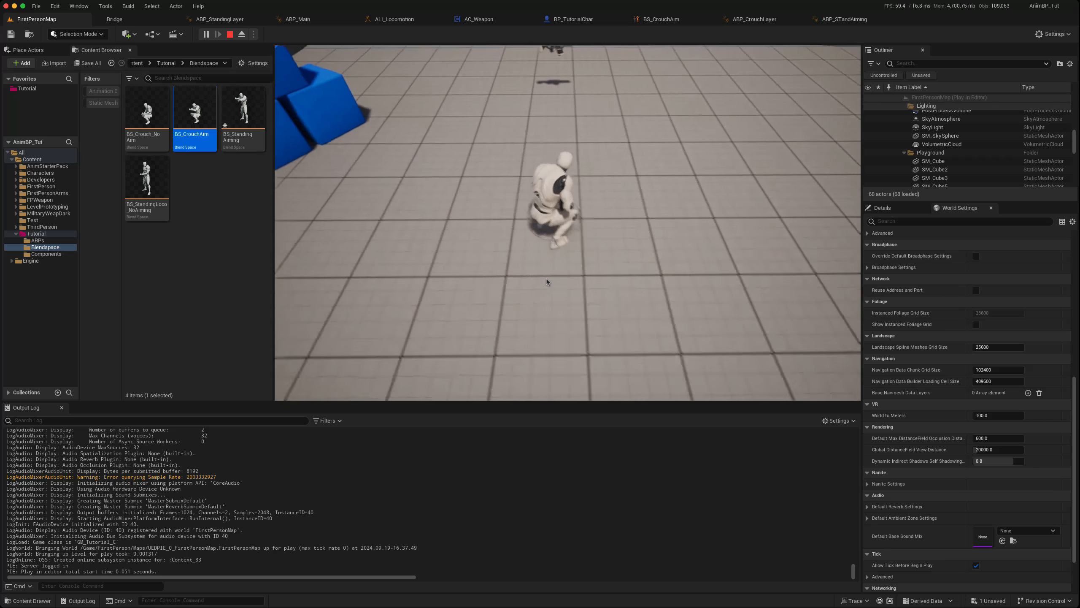
key("w")
key("Escape")
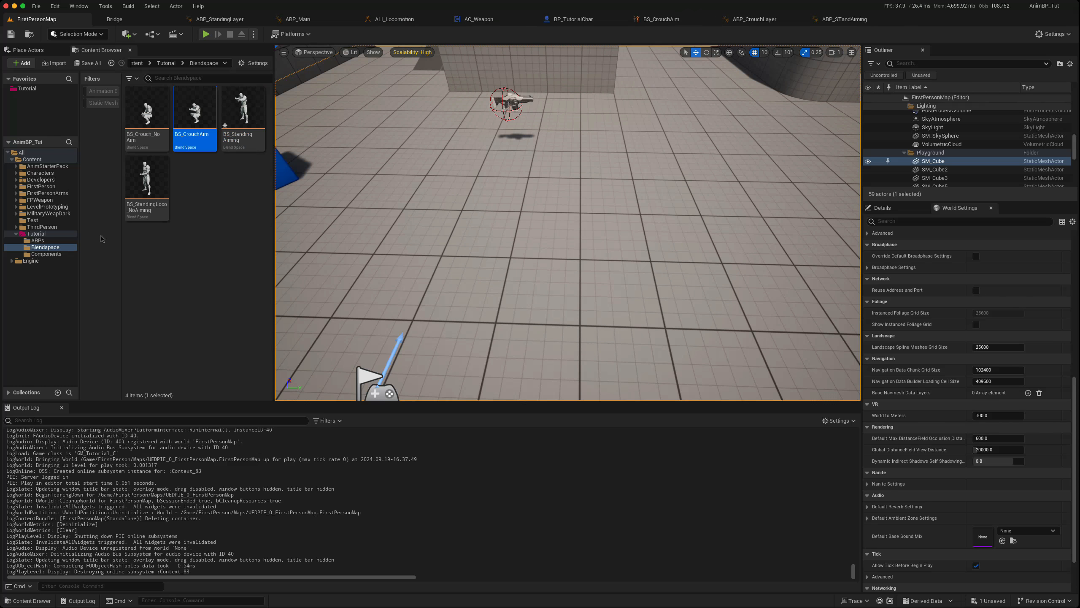
Open the BS_CrouchAim blend space from the Blendspace folder to review its samples, and return to FirstPersonMap.
left_click(32, 249)
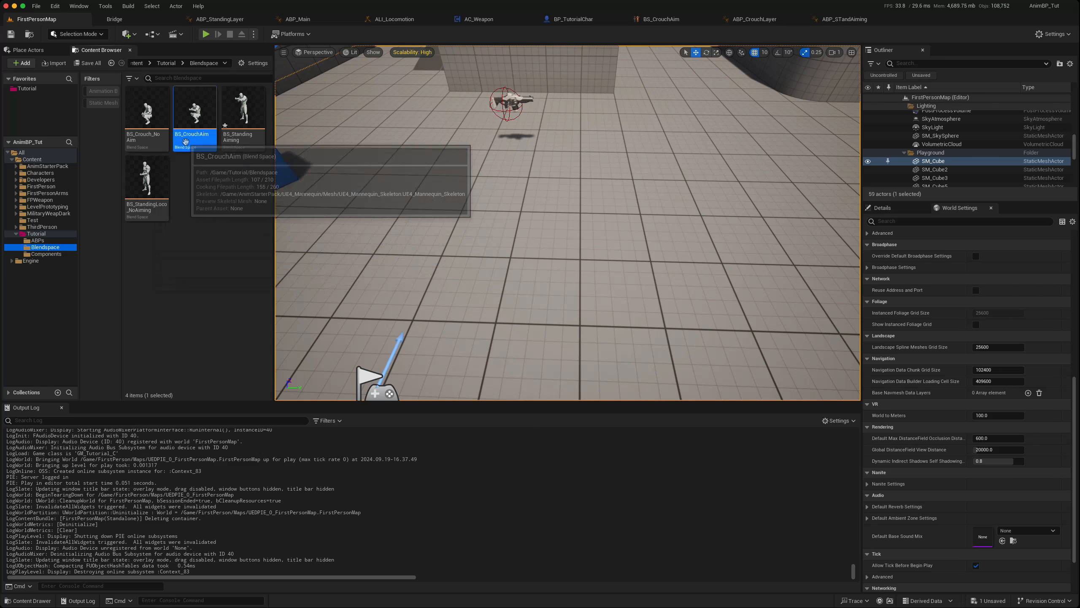
double_click(197, 127)
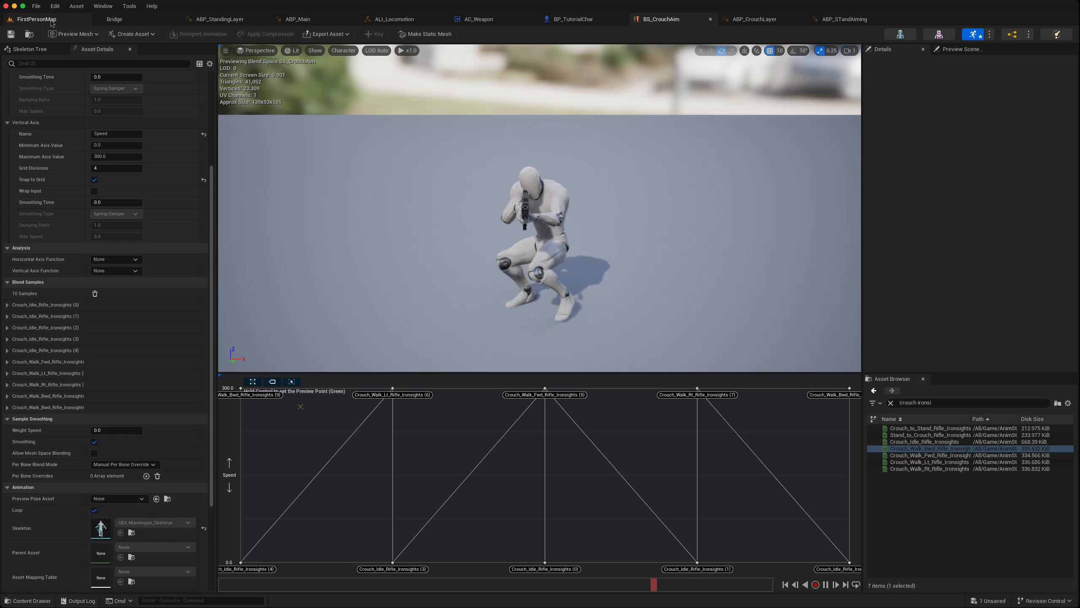
left_click(52, 21)
In the ABPs folder, duplicate ABP_CrouchLayer as ABP_CrouchAimingLayer and open the copy.
left_click(37, 240)
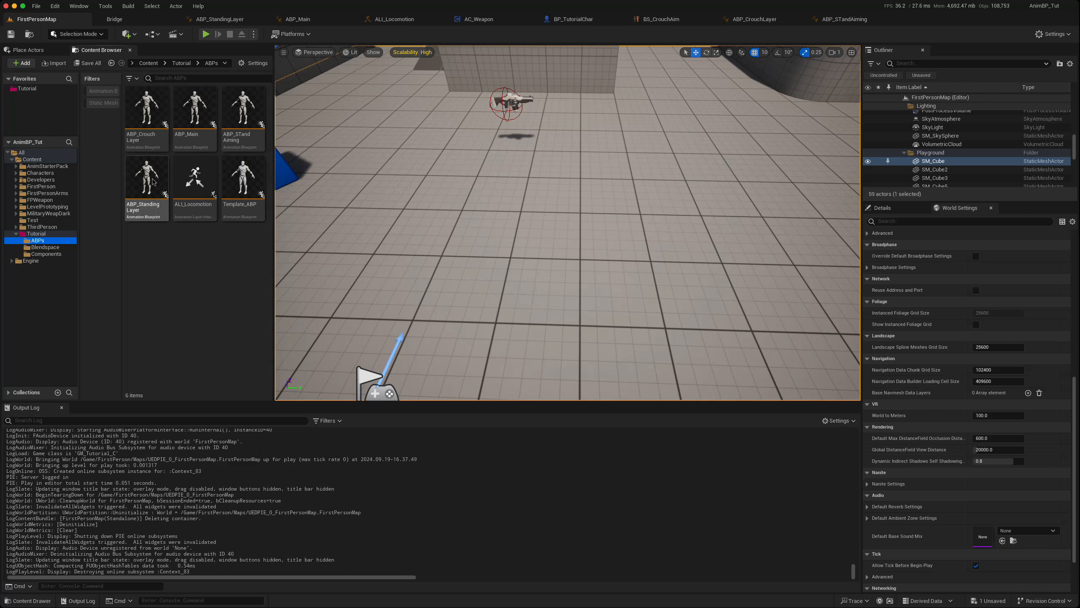
mouse_move(150, 136)
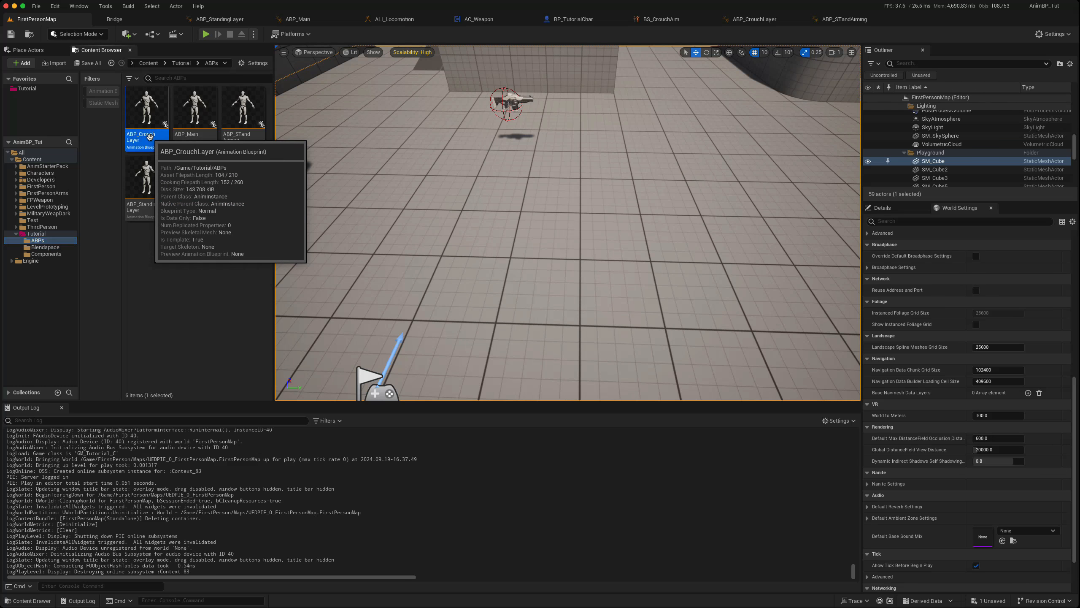
right_click(149, 136)
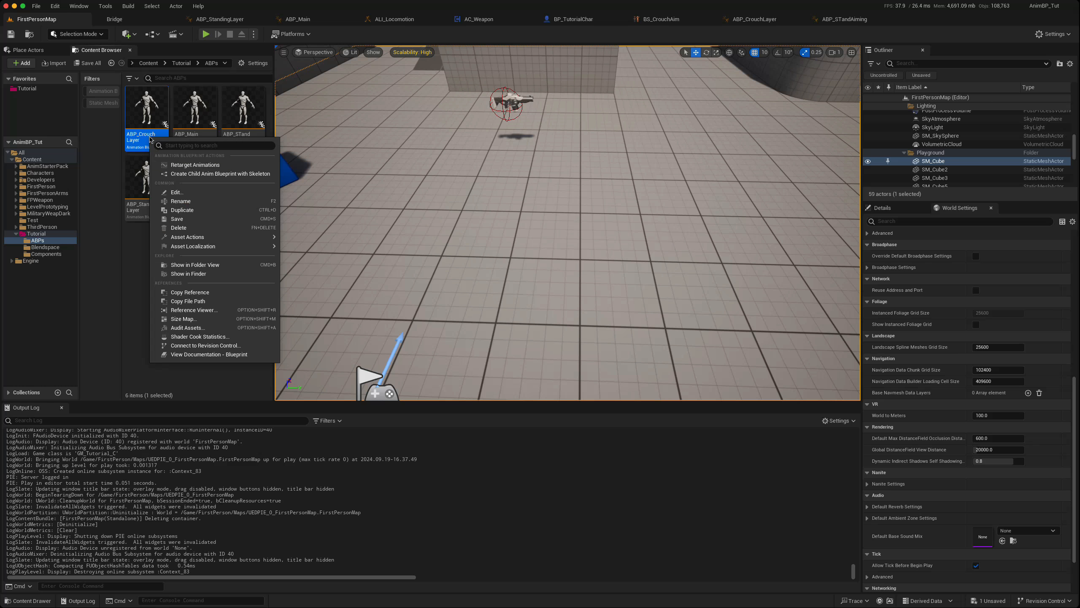
left_click(195, 210)
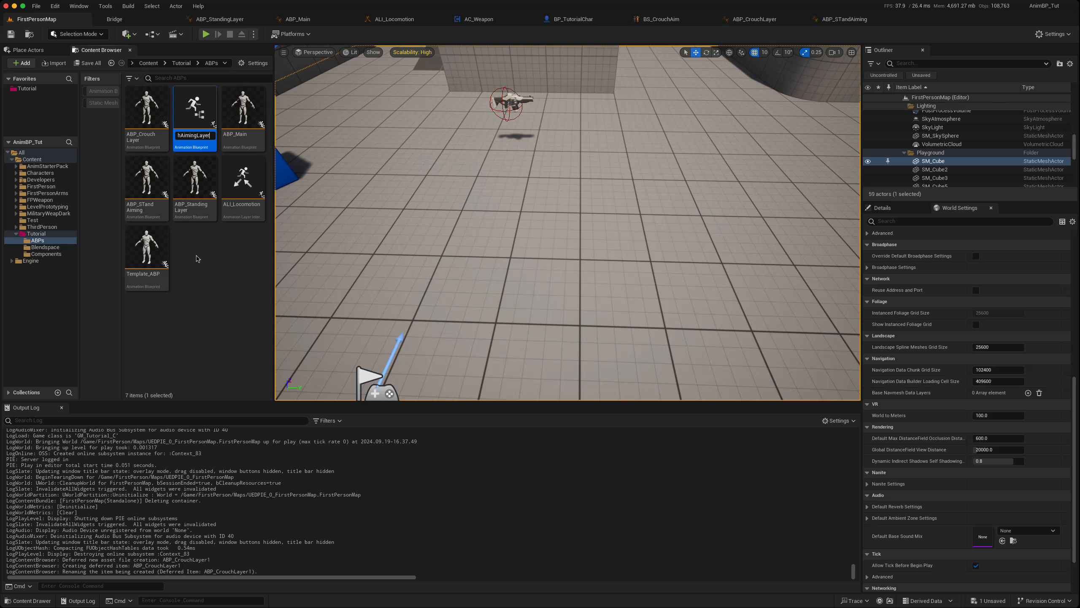
key("Return")
key("Return")
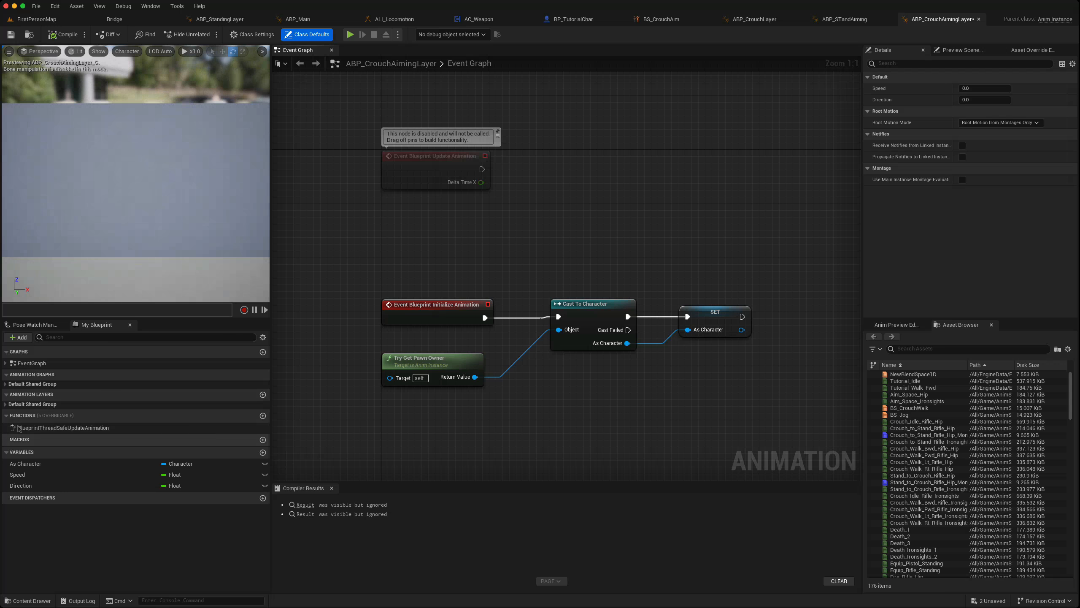
In ABP_CrouchAimingLayer, open the Enter state of the Walk layer's Crouch_NoAIm_SM state machine.
left_click(5, 405)
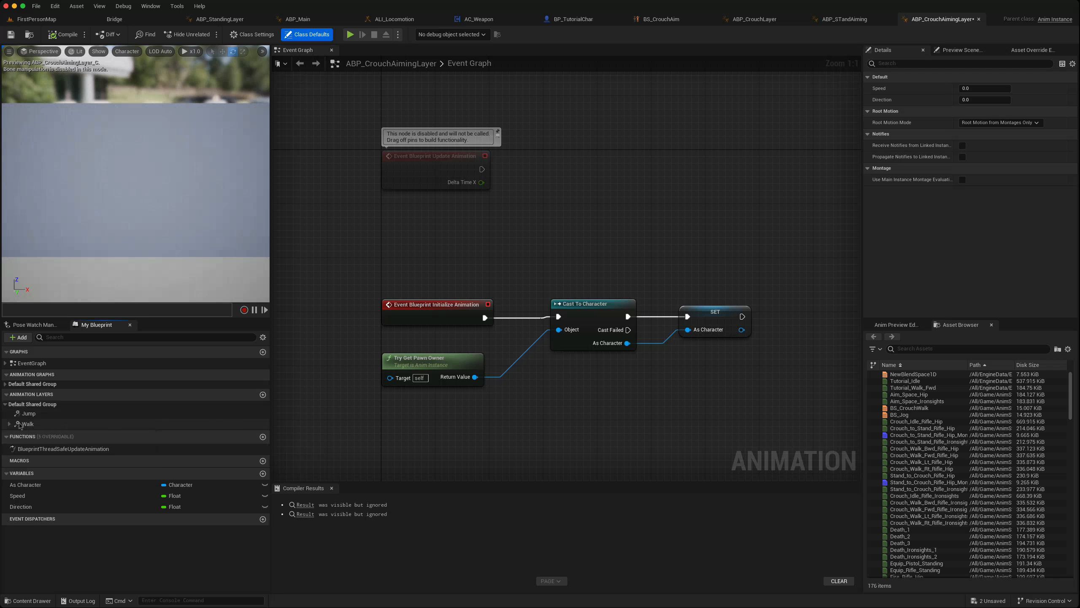
double_click(28, 425)
left_click(440, 254)
double_click(439, 254)
left_click(547, 269)
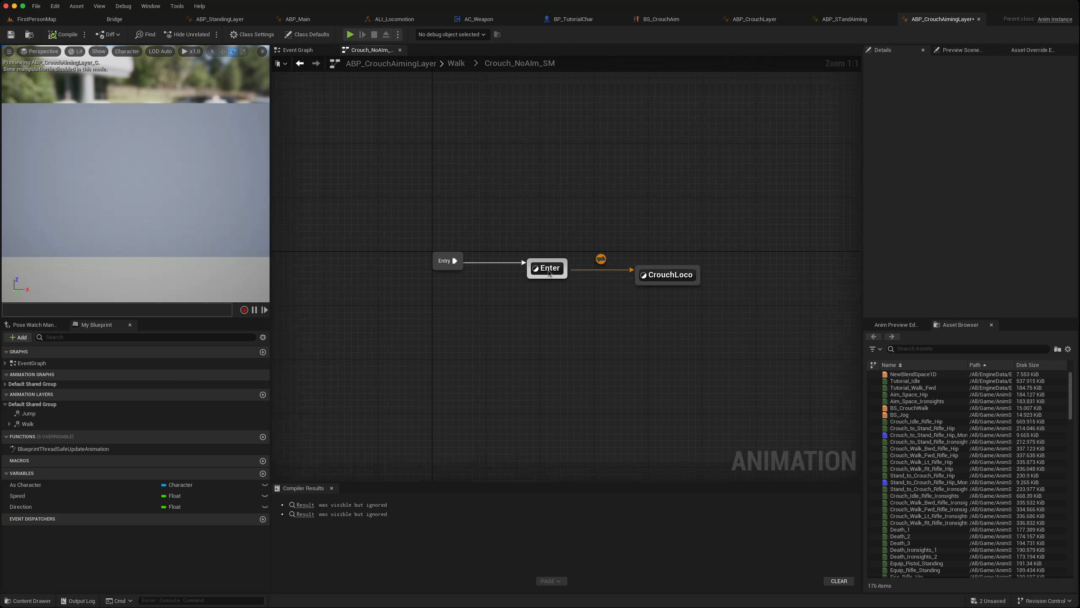
double_click(548, 272)
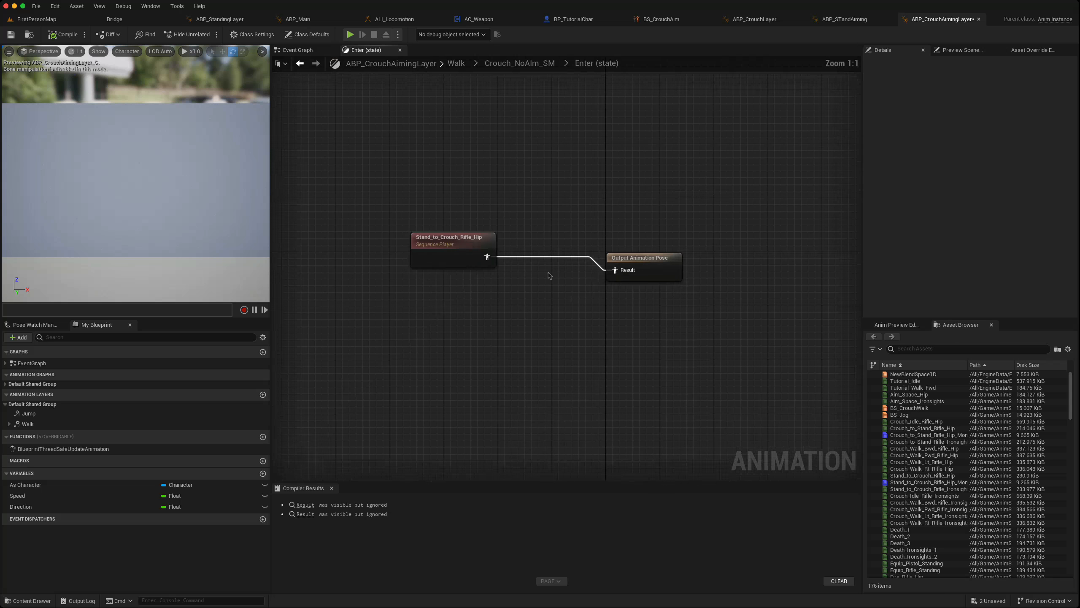
Replace the Enter state's Stand_to_Crouch_Rifle_Hip player with Stand_to_Crouch_Rifle_Ironsights, connected to the Output Animation Pose.
left_click(468, 257)
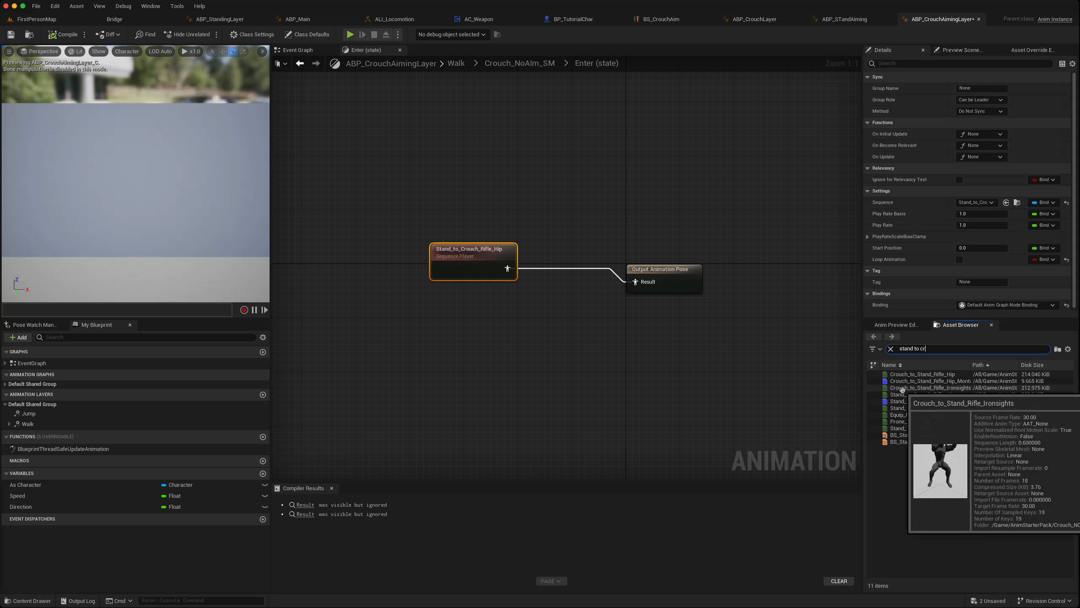
mouse_move(901, 396)
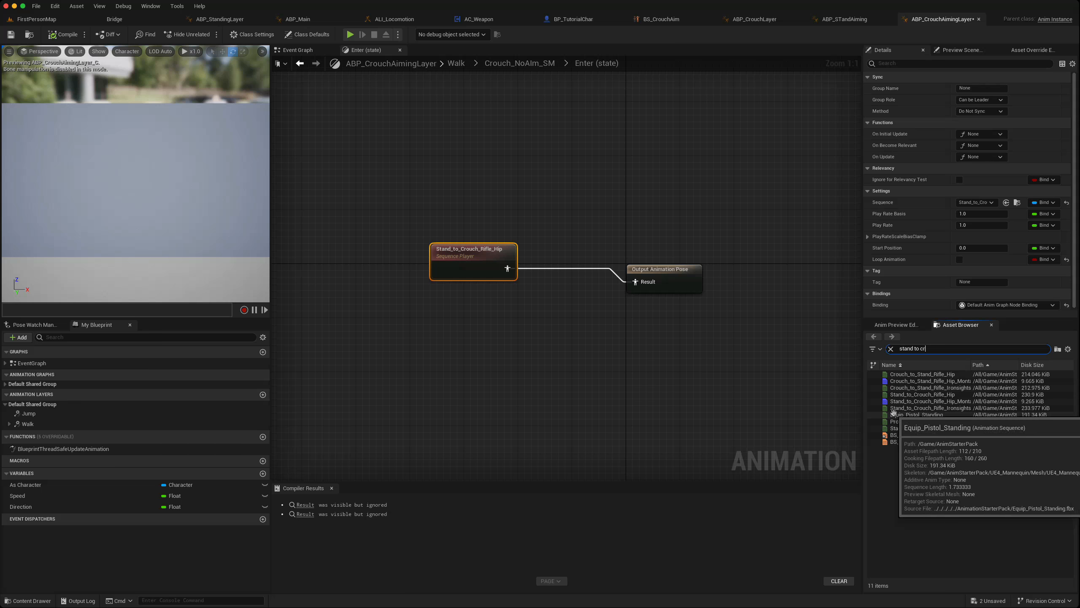
left_click_drag(886, 412, 580, 354)
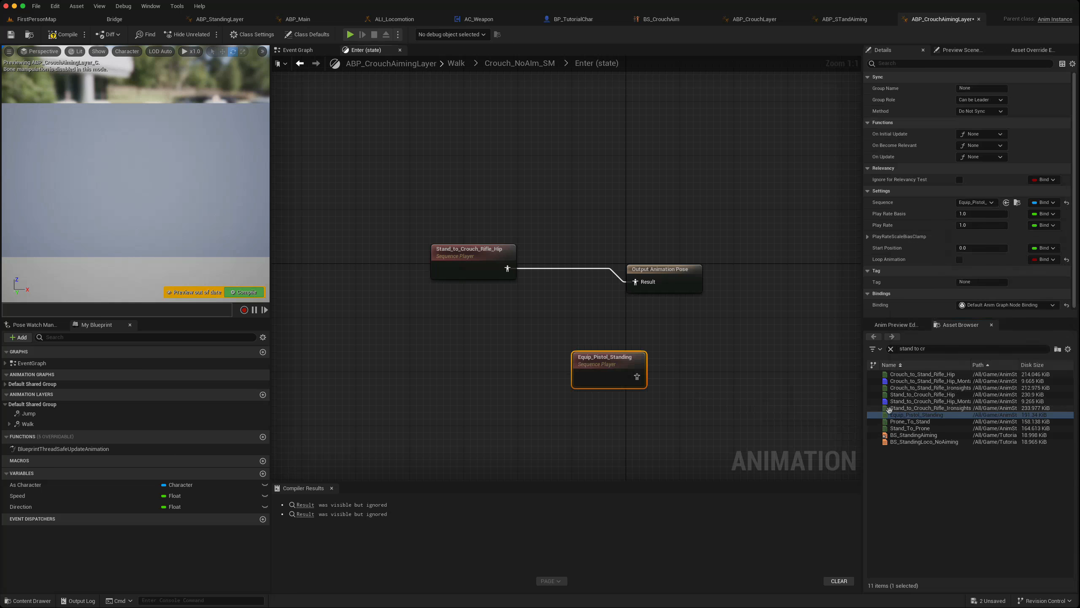
left_click_drag(928, 408, 458, 303)
left_click(609, 348)
left_click(606, 365)
key("Delete")
left_click_drag(544, 323, 635, 282)
left_click(470, 262)
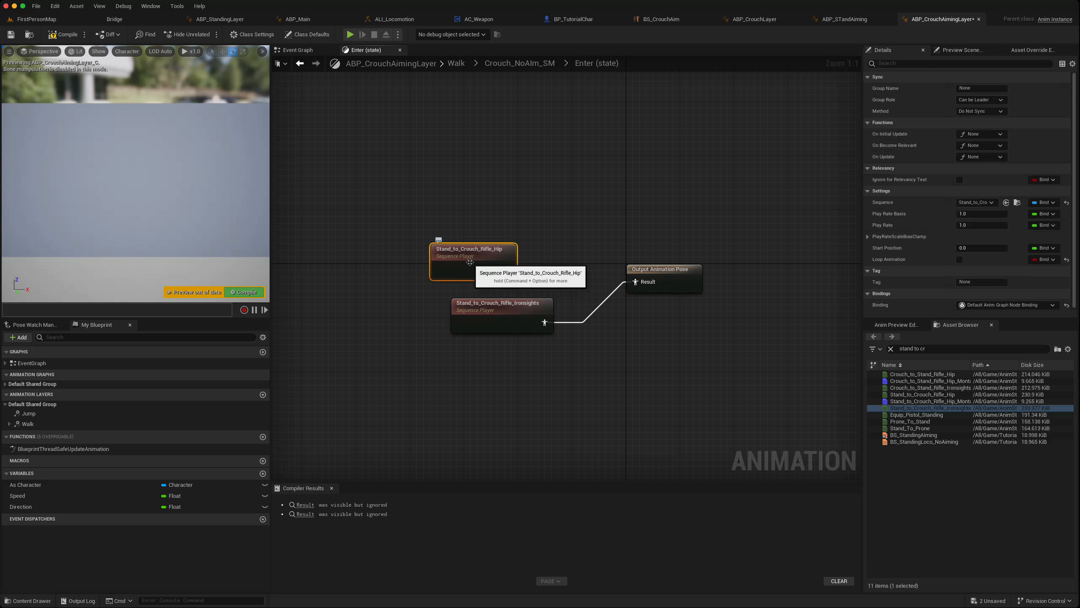
key("Delete")
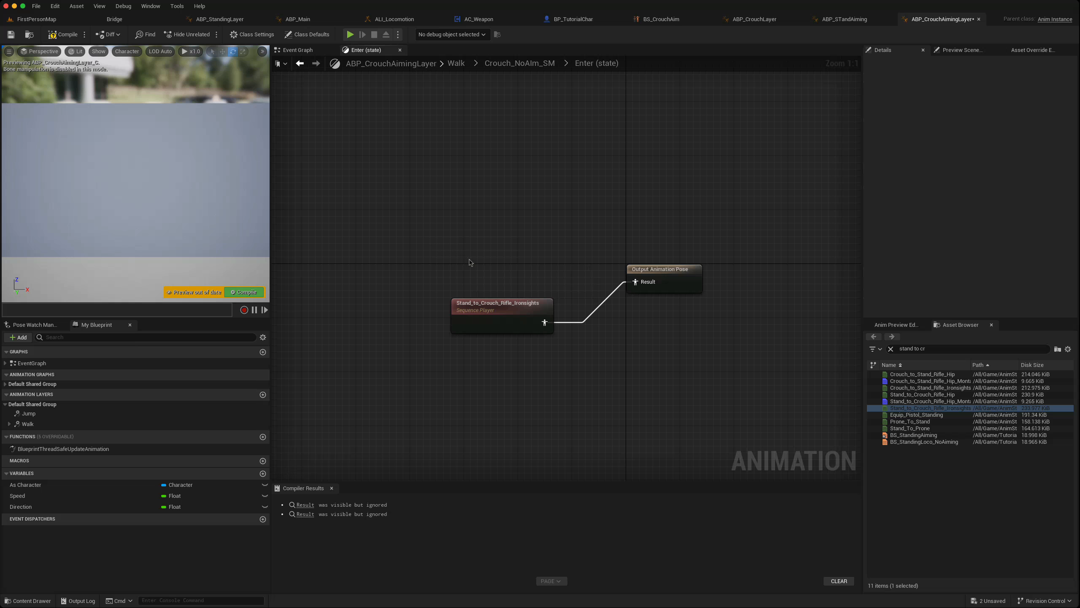
In Crouch_NoAIm_SM's CrouchLoco state, add a BS_CrouchAim blend space player below the BS_Crouch_NoAim node.
left_click(300, 64)
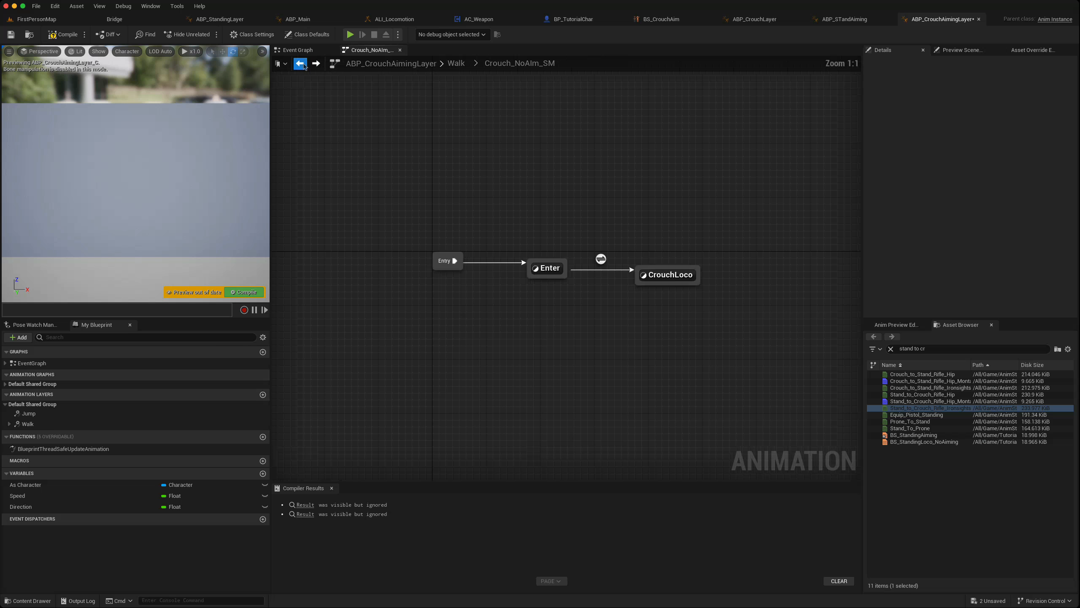
double_click(668, 284)
left_click(586, 254)
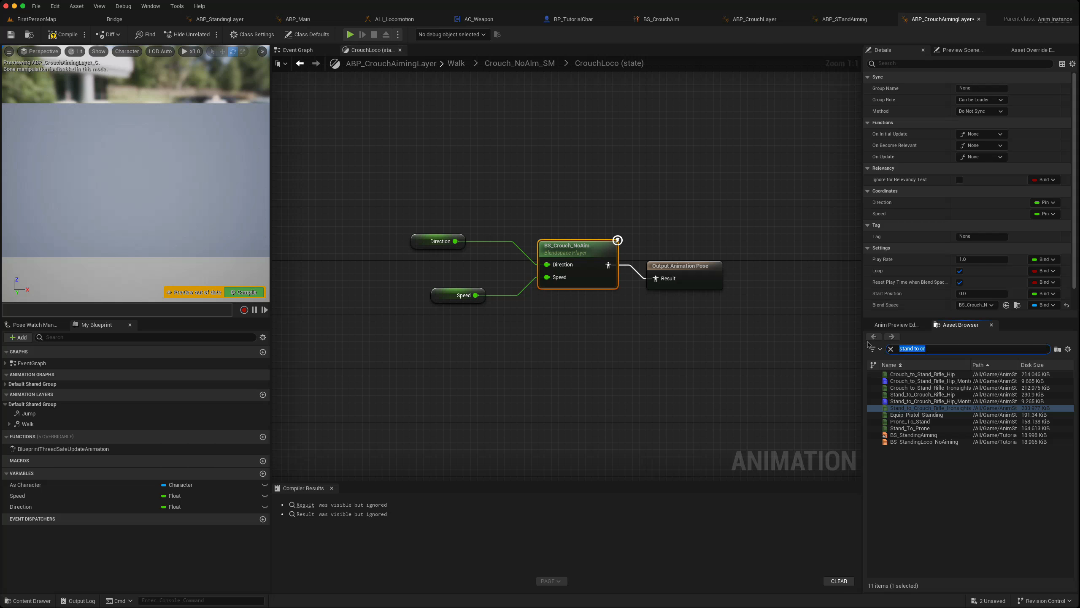
type("_cr")
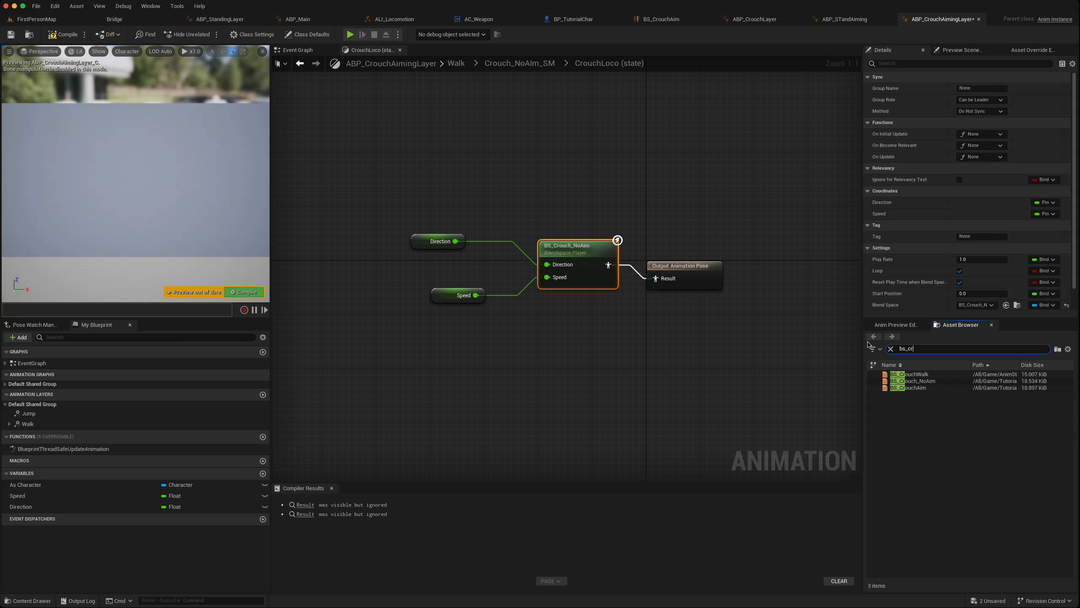
mouse_move(886, 389)
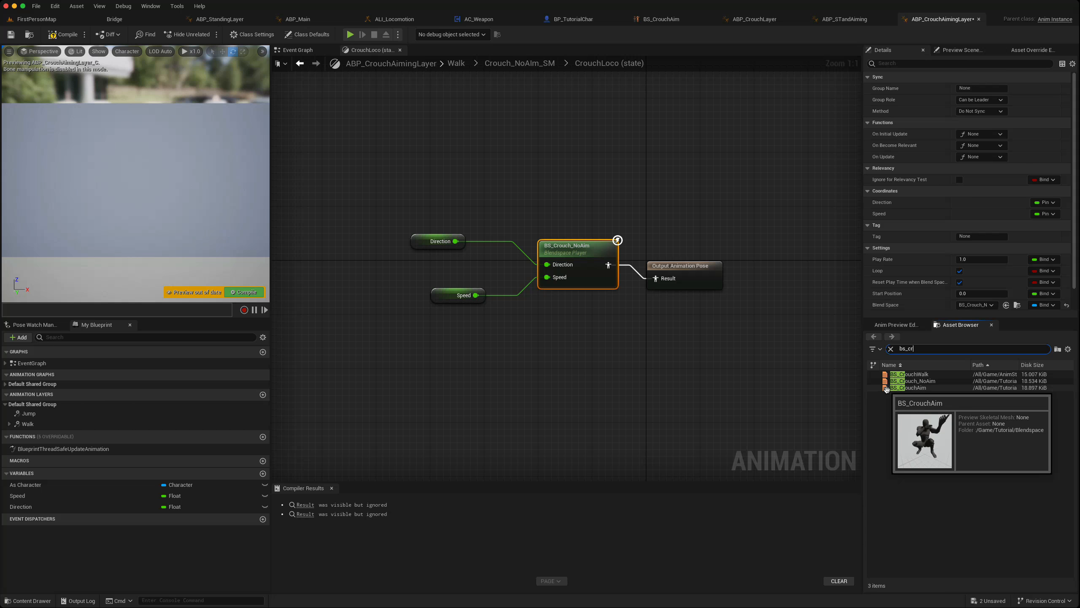
left_click_drag(886, 388, 534, 337)
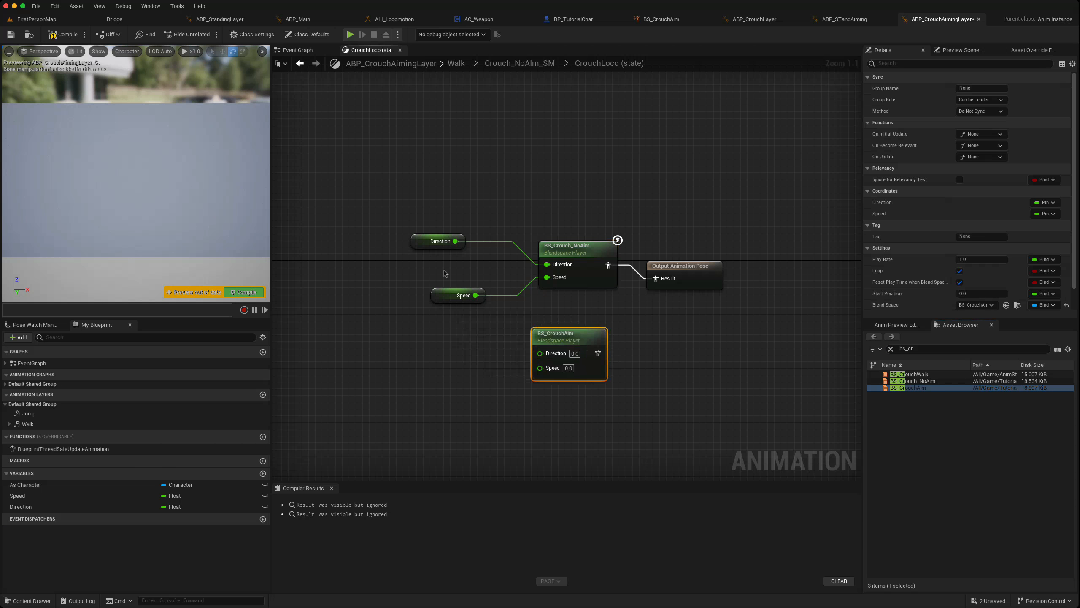
Feed Direction and Speed into BS_CrouchAim, connect it to the Output Animation Pose, delete BS_Crouch_NoAim, and compile ABP_CrouchAimingLayer.
left_click_drag(446, 299, 399, 326)
left_click_drag(435, 244, 541, 353)
left_click_drag(429, 321, 657, 301)
left_click(576, 257)
key("Delete")
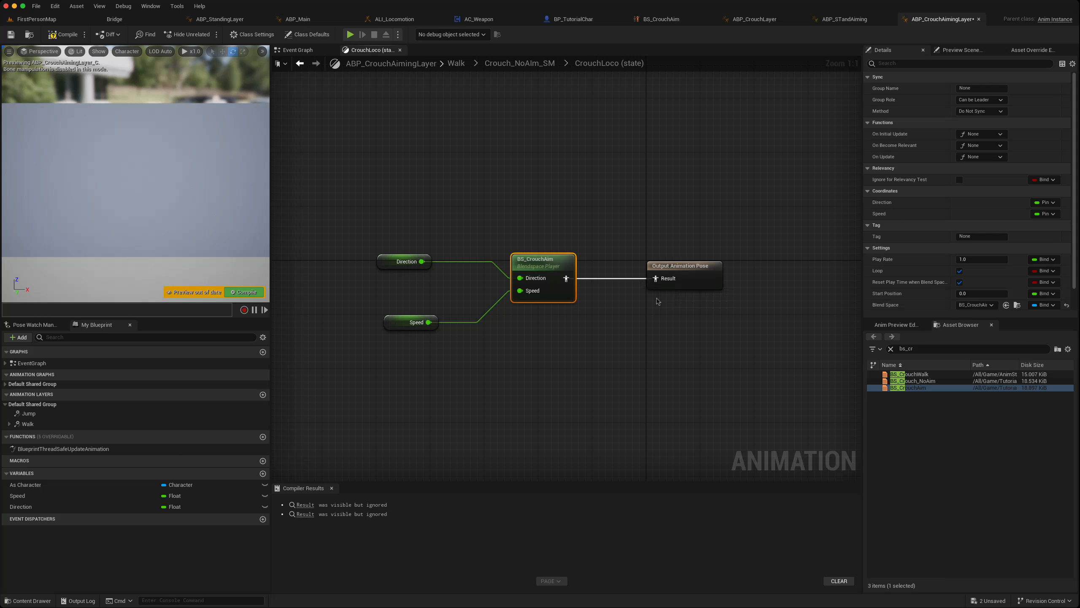
left_click(52, 35)
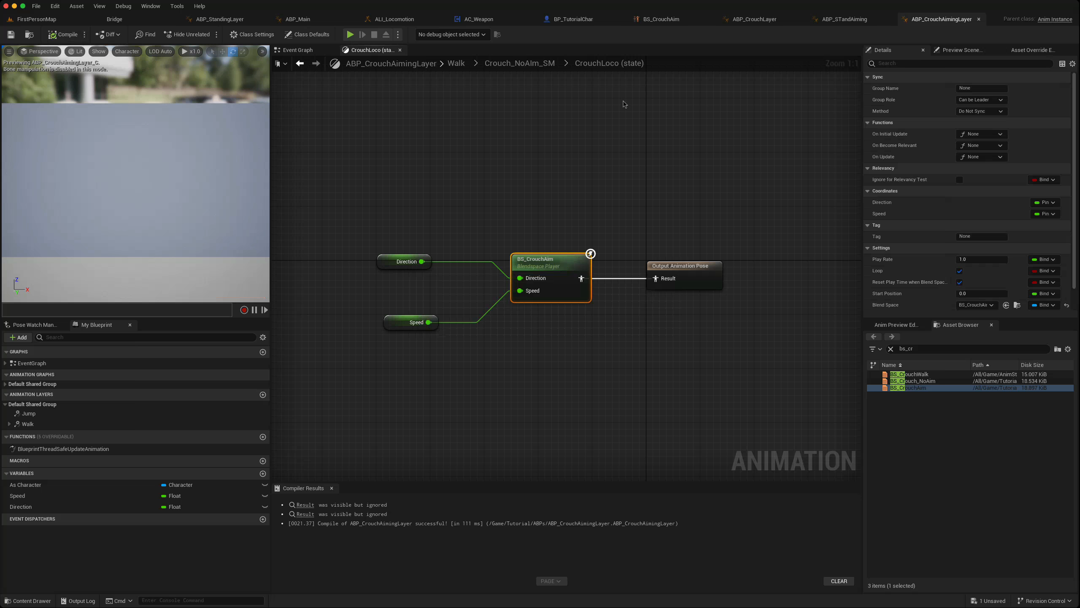
In BP_TutorialChar's Event Graph, duplicate the Debug Key 2 node chain and place the copy below the Debug Key 3 chain.
left_click(580, 19)
mouse_move(450, 477)
right_mouse_down()
mouse_move(490, 414)
mouse_move(458, 468)
right_mouse_up()
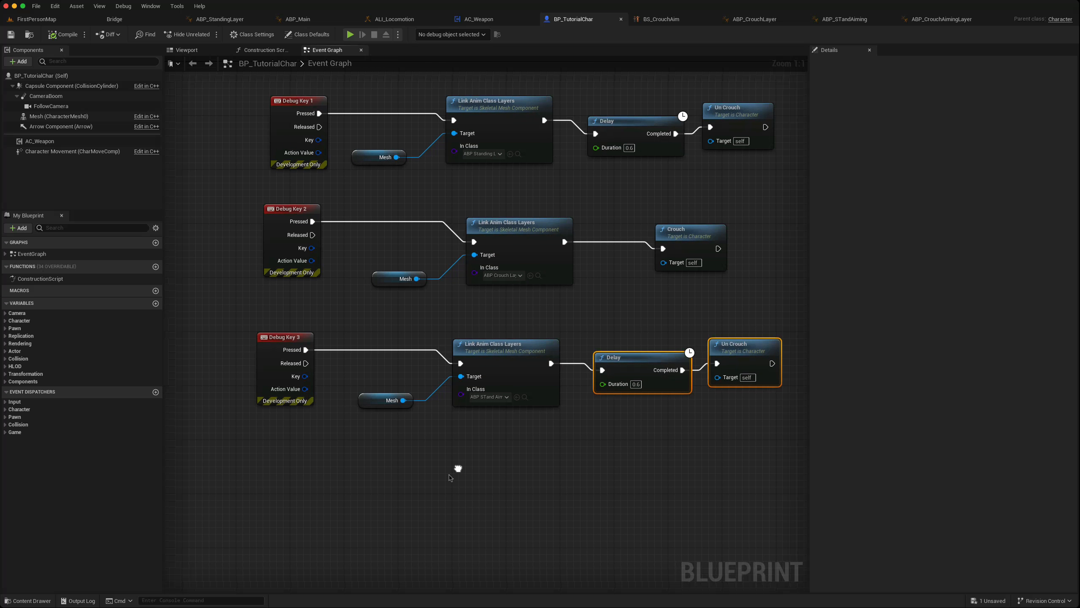
left_click_drag(226, 208, 674, 279)
right_click_drag(582, 475, 611, 370)
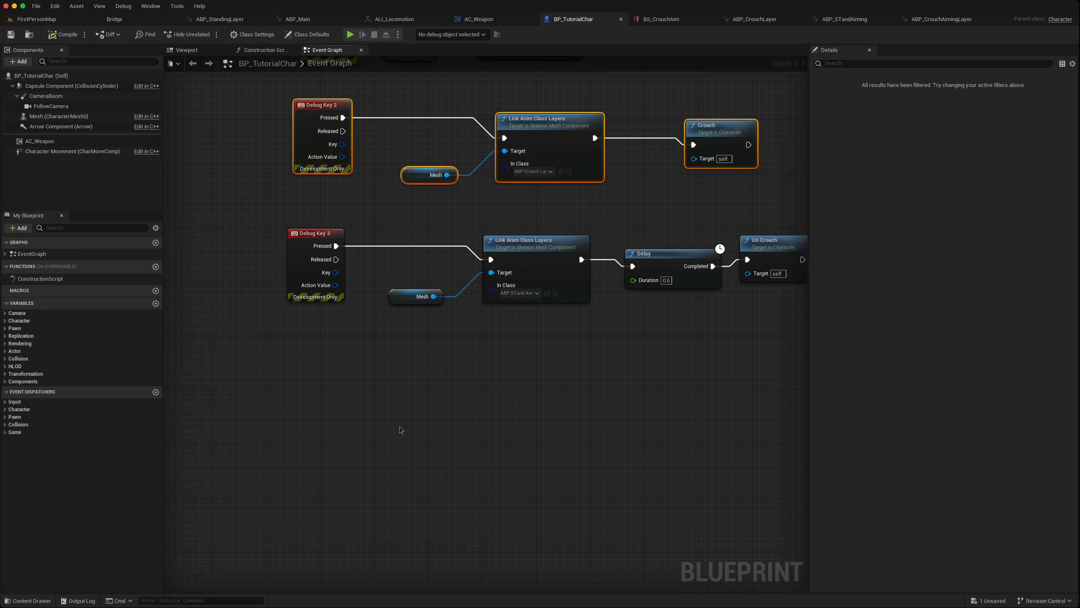
key("ctrl+c")
key("ctrl+v")
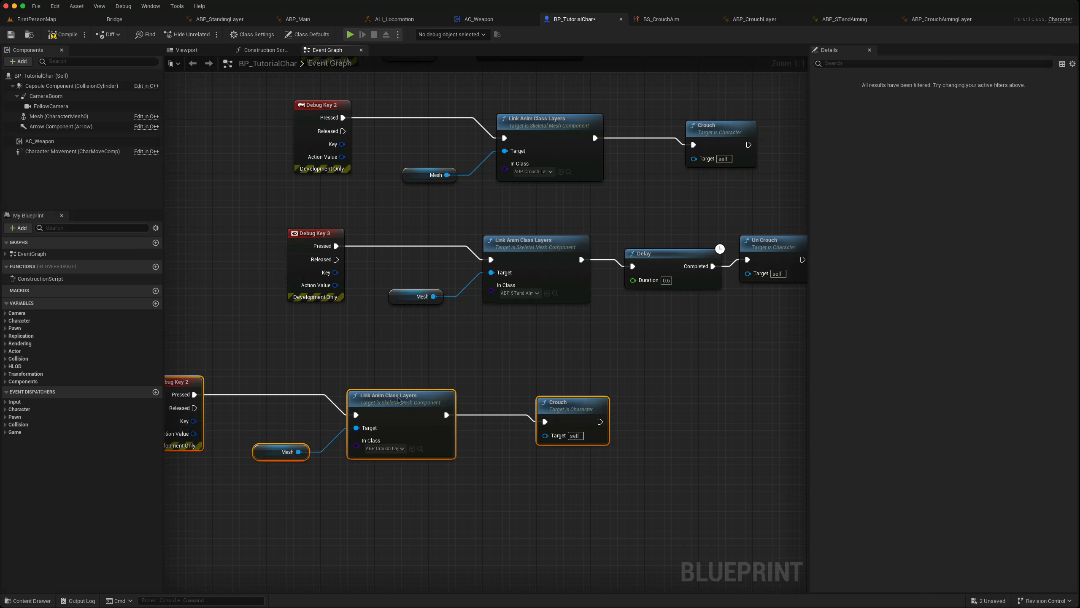
left_click_drag(547, 389, 581, 395)
Set the copied event's input key to 4 and its linked class to ABP_CrouchAimingLayer, and compile and save the blueprint.
left_click(320, 377)
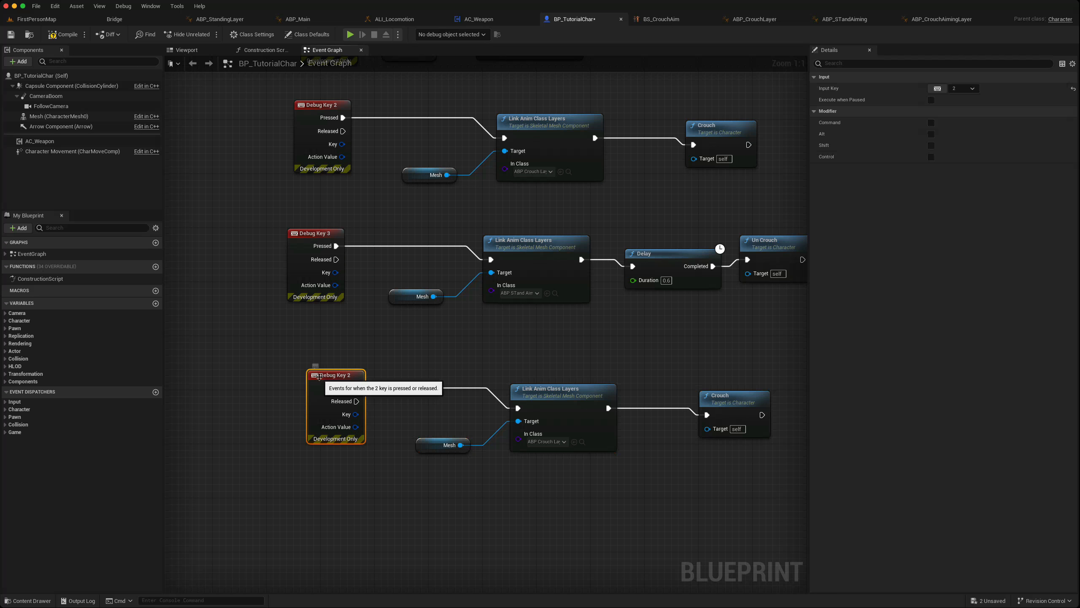
left_click(941, 88)
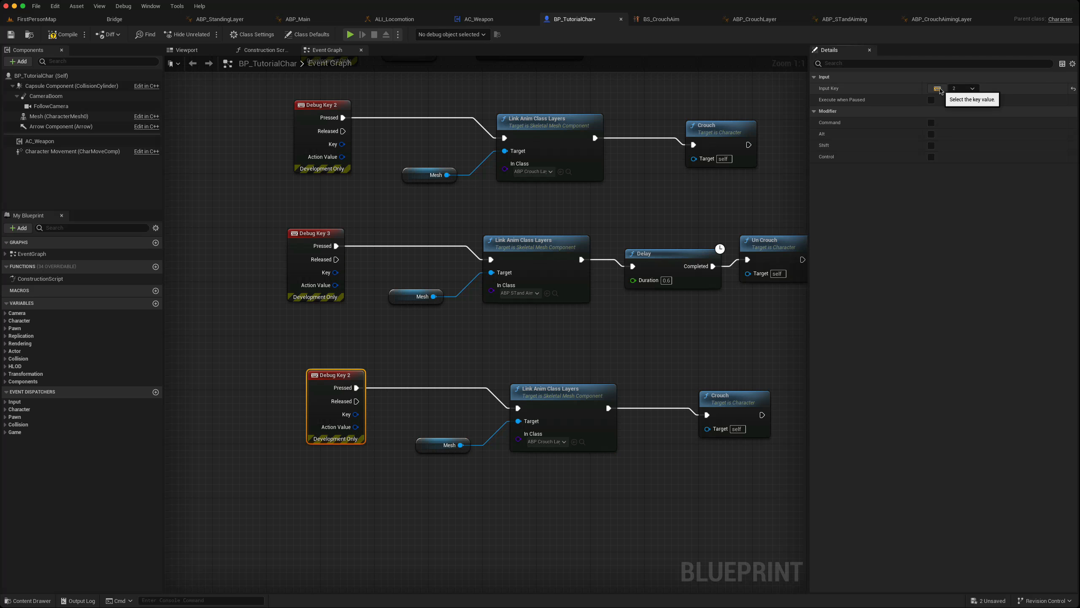
key("4")
left_click(546, 442)
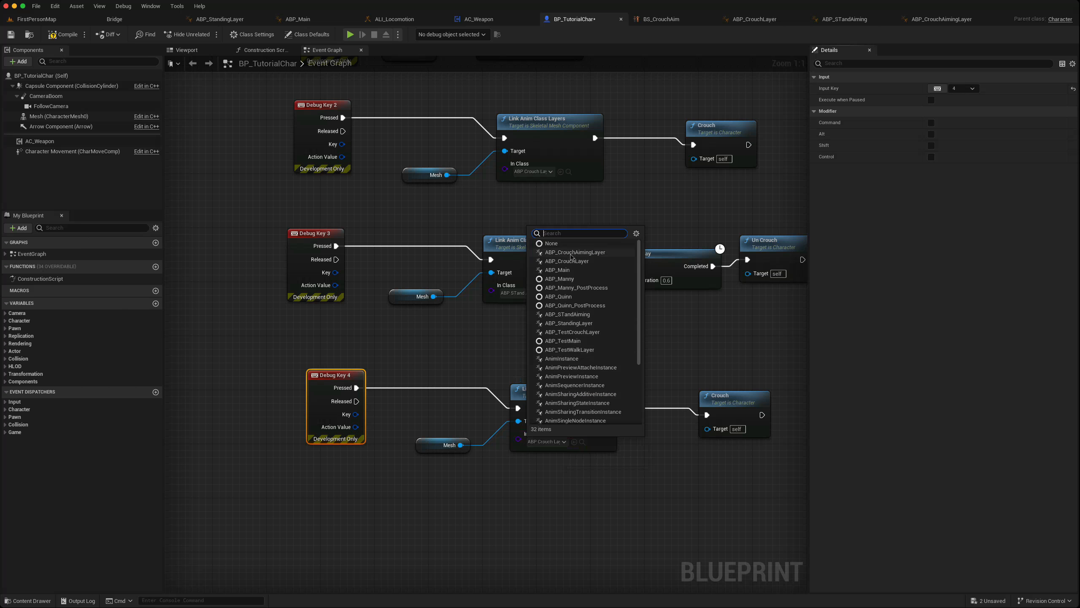
left_click(573, 252)
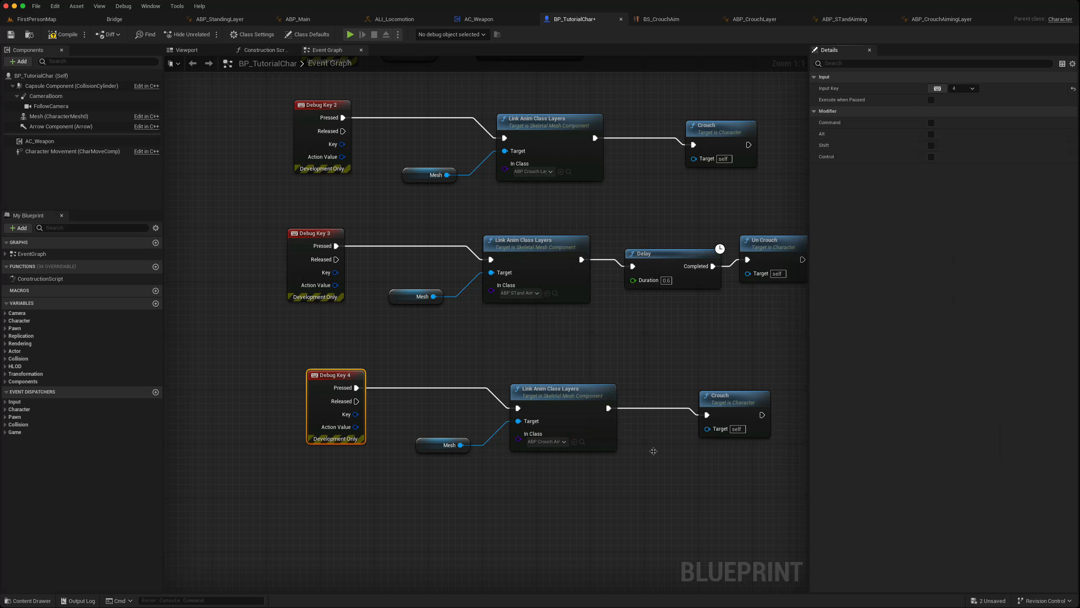
left_click(55, 34)
left_click(11, 35)
Play-test FirstPersonMap, examining the character's standing, crouching and aiming transitions while moving in different directions, and end the play session.
left_click(37, 19)
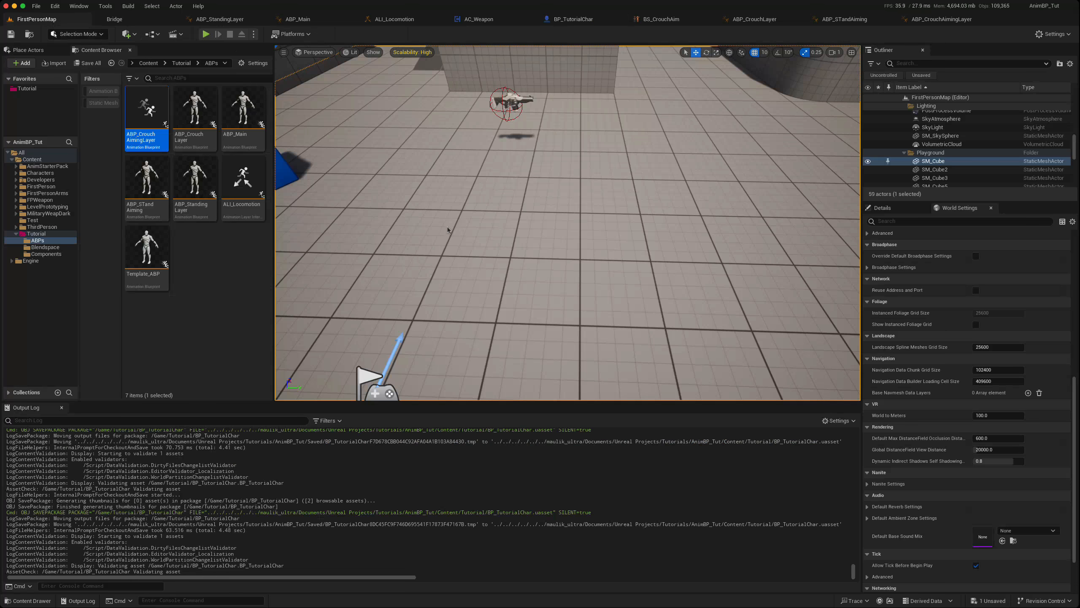
key("alt+p")
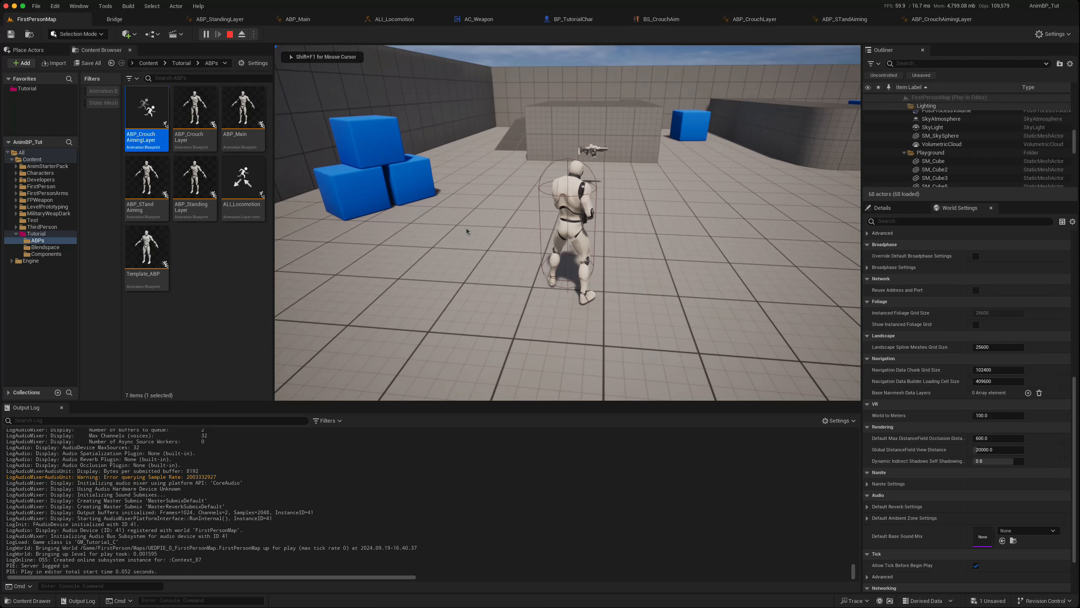
key("c")
right_click(466, 229)
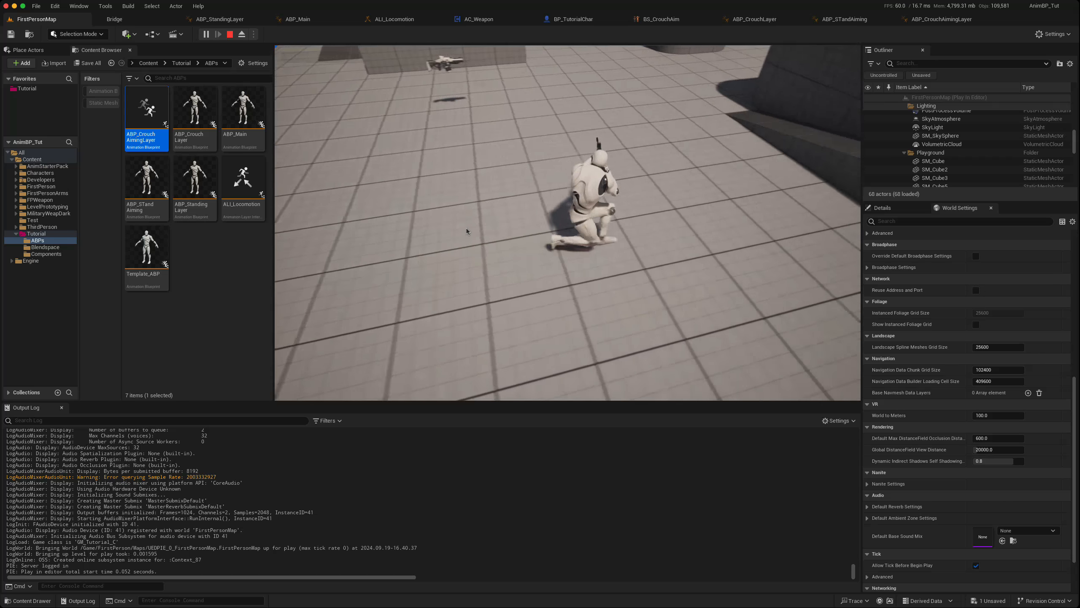
right_click(466, 229)
key("s")
key("a")
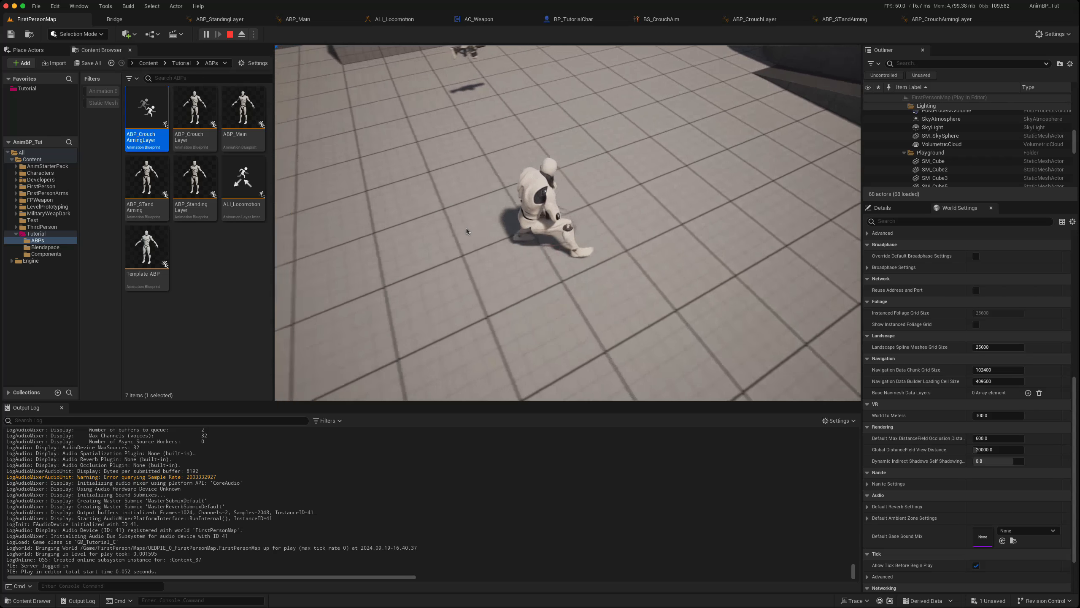
key("d")
right_click(465, 228)
key("c")
key("a")
key("w")
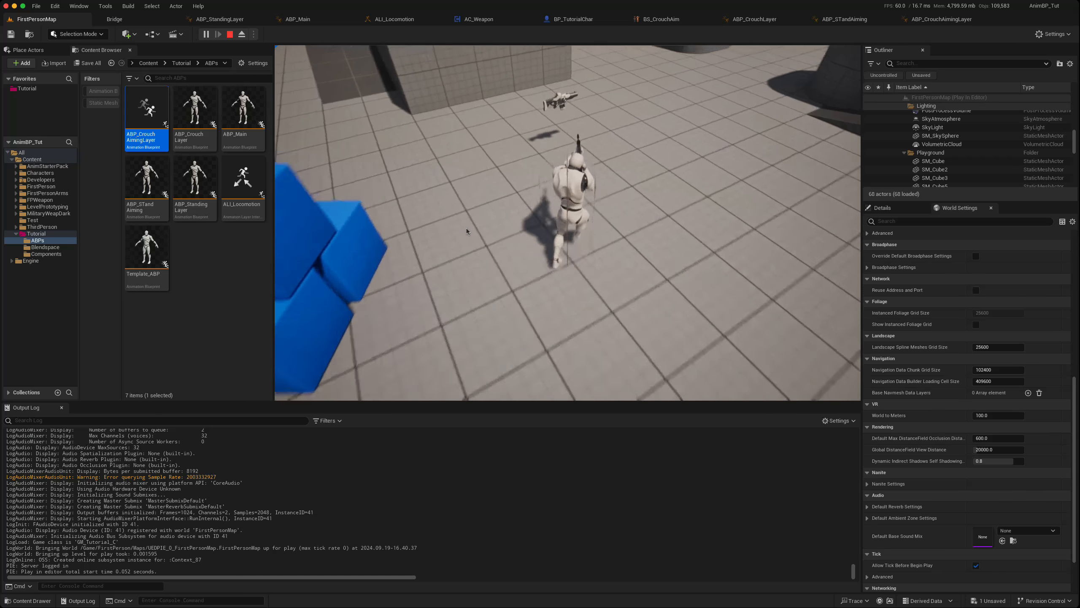
key("d")
key("c")
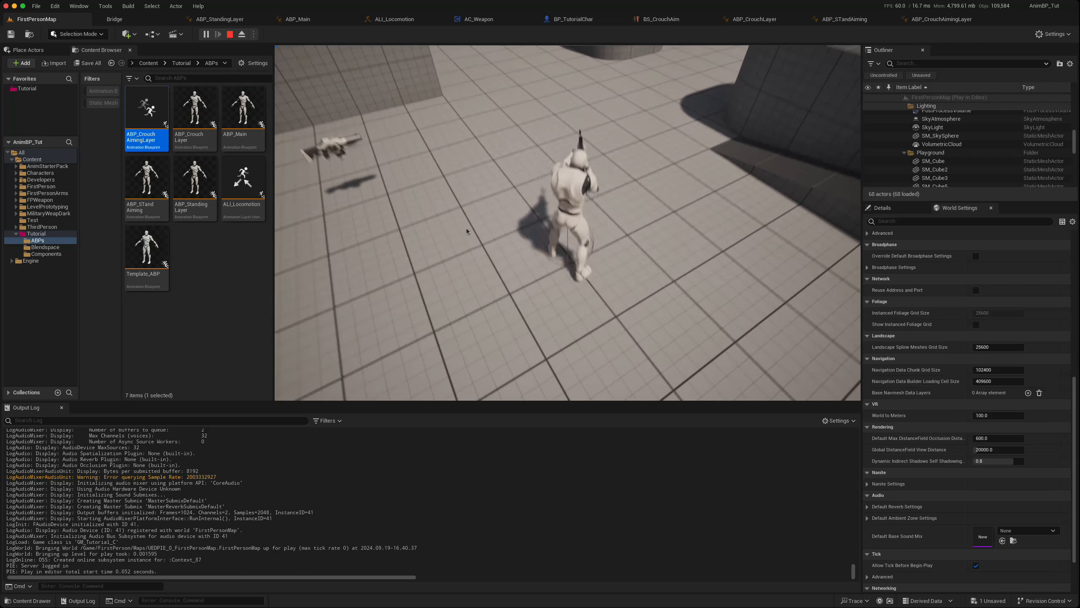
key("s")
key("a")
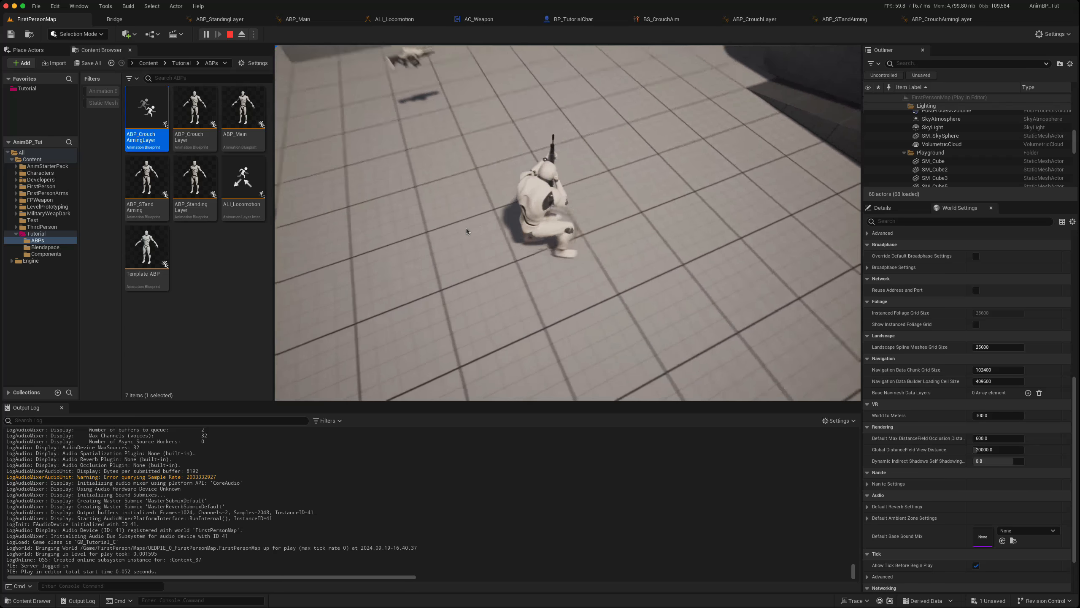
key("w")
key("d")
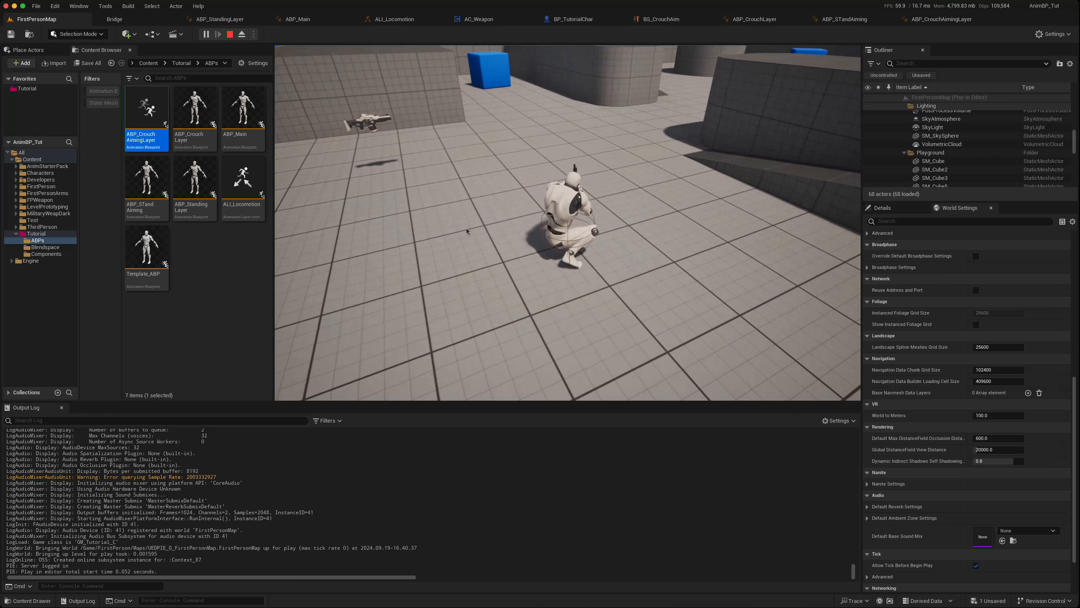
right_click(466, 231)
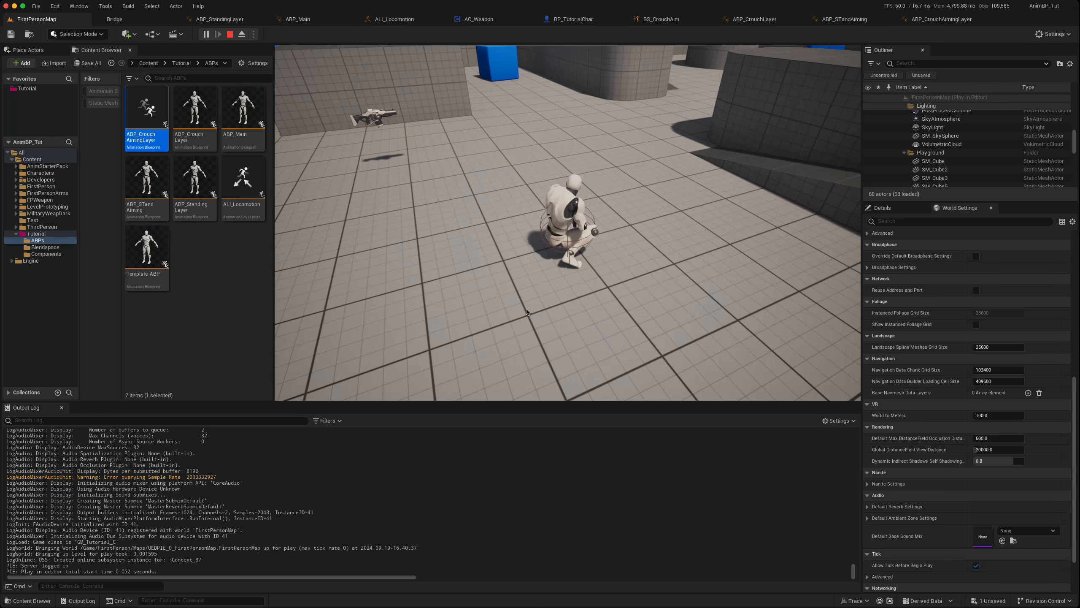
key("Escape")
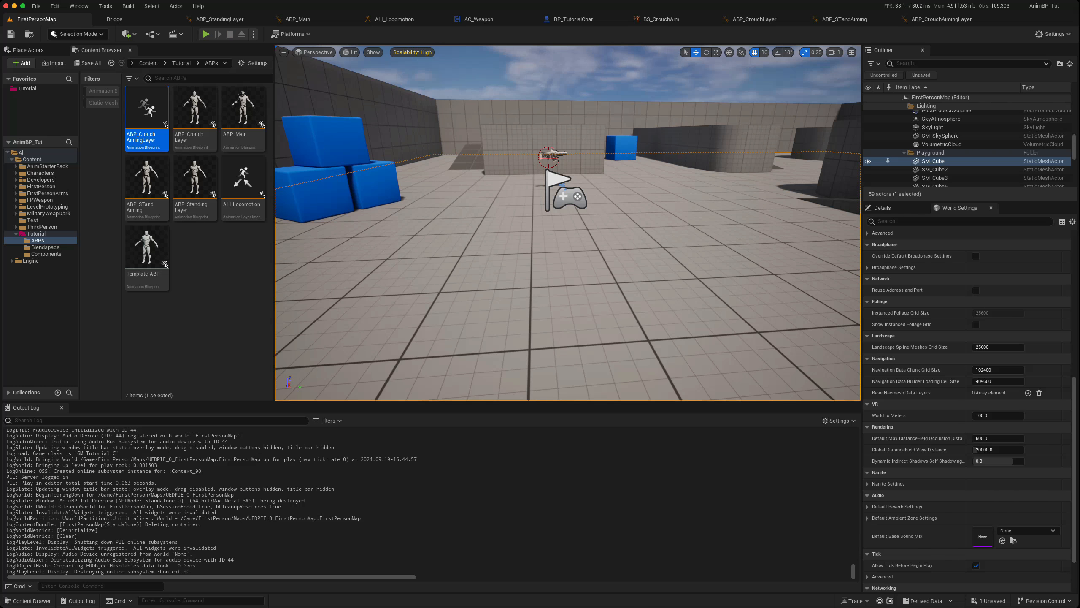
Check ABP_StandingLayer's StandUp to Loco_State rule, and delete the unused NOT node from ABP_CrouchLayer's Enter to CrouchLoco rule.
left_click(215, 19)
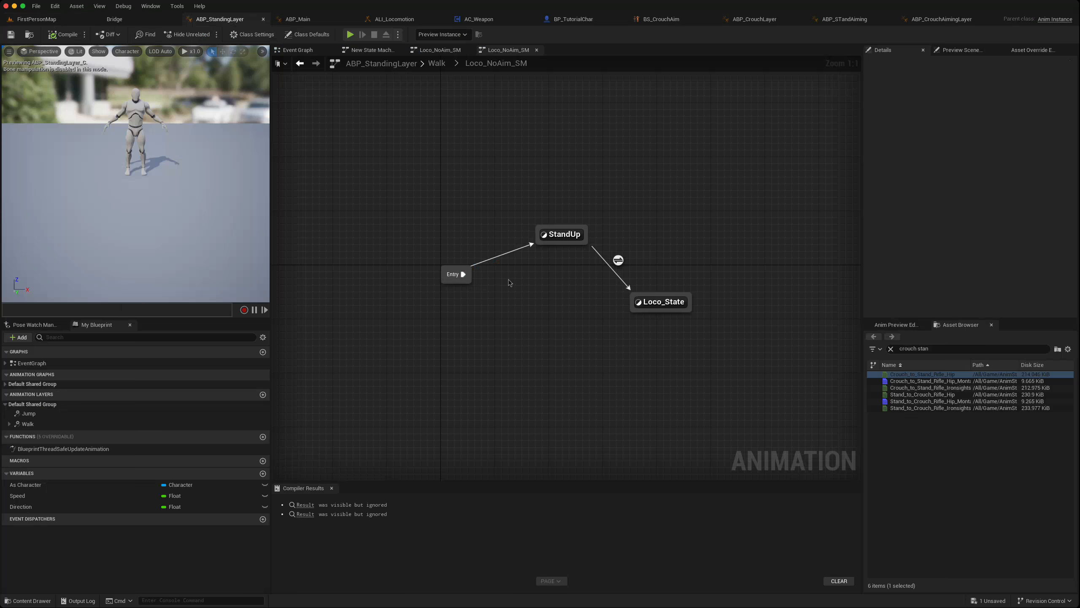
double_click(618, 260)
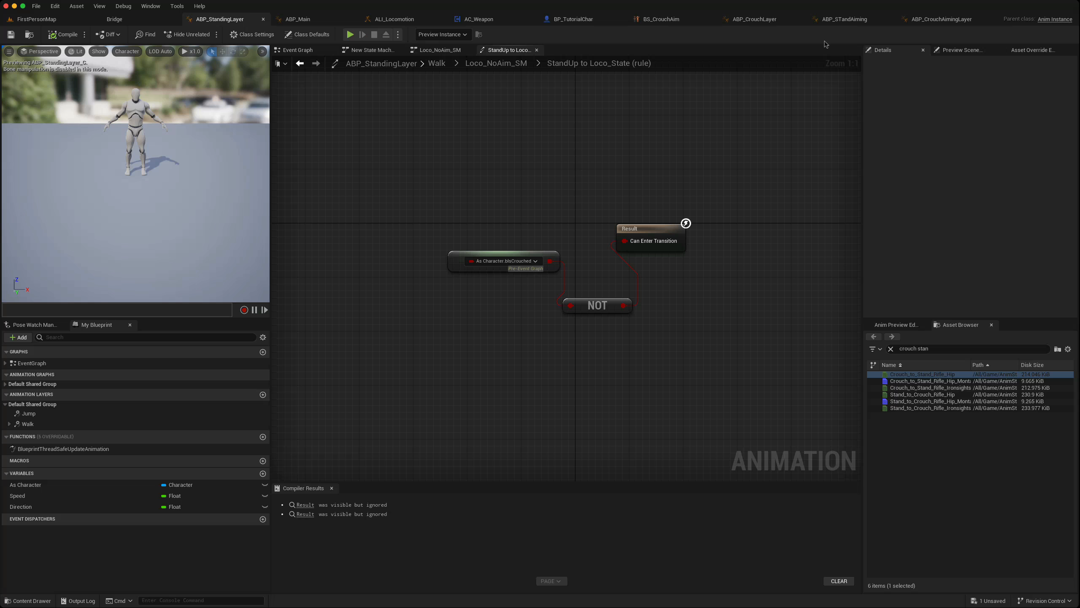
left_click(756, 19)
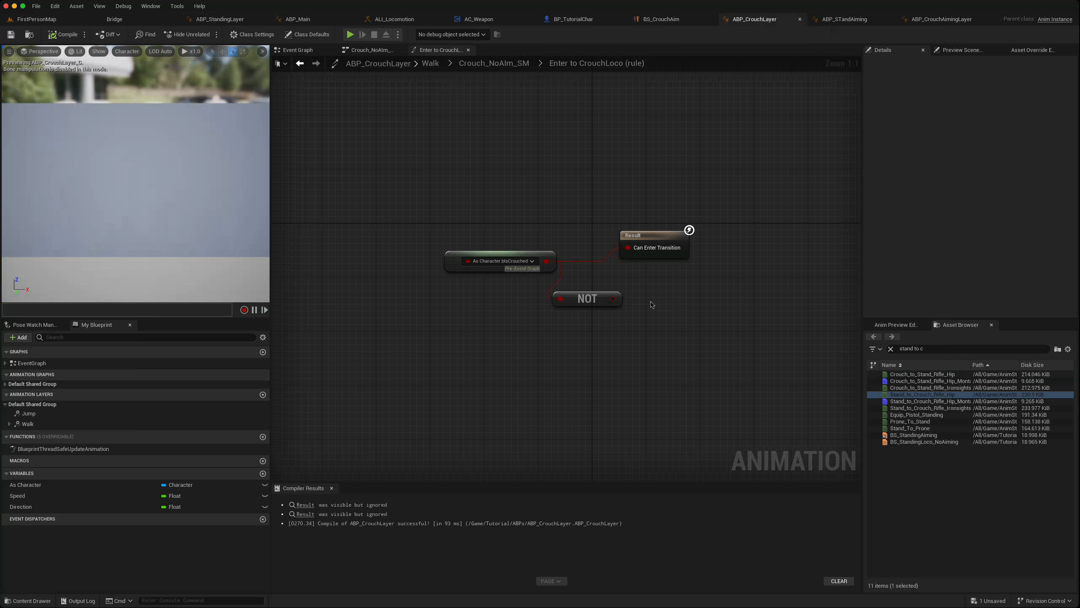
left_click(592, 303)
key("Delete")
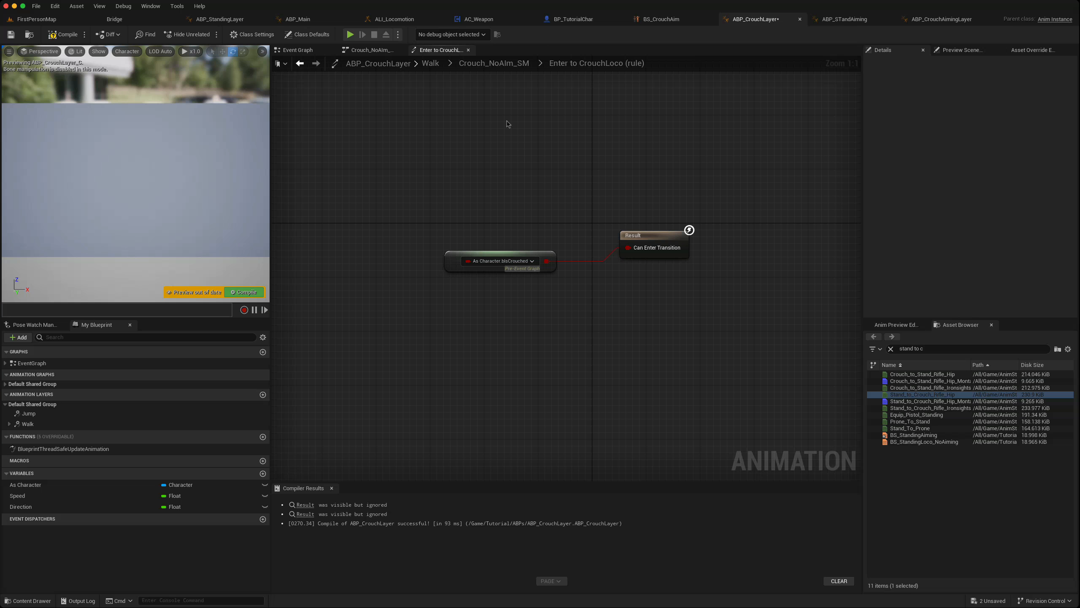
left_click(493, 63)
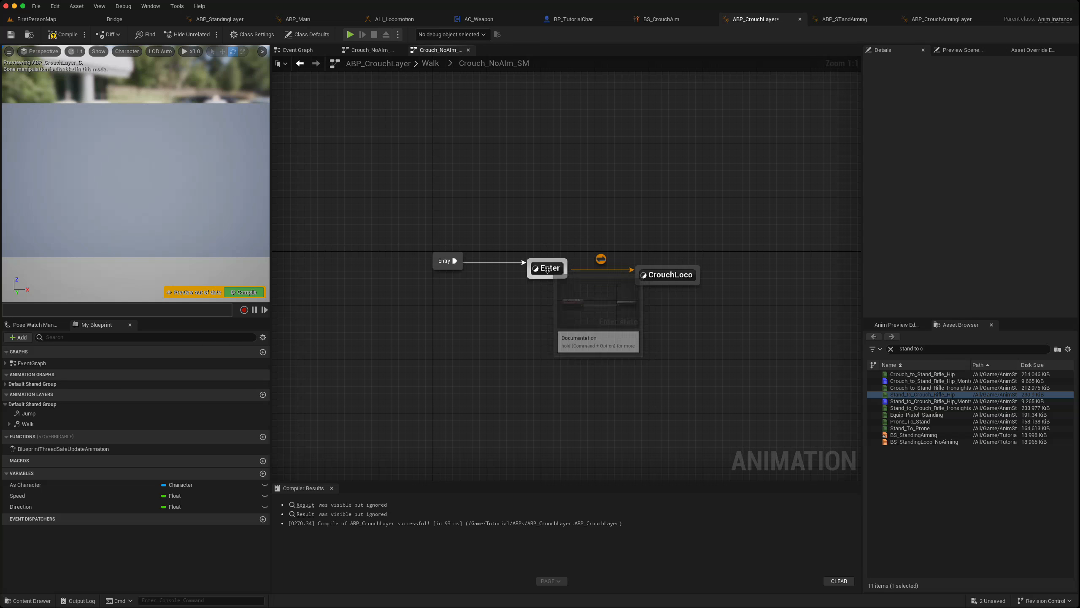
double_click(601, 259)
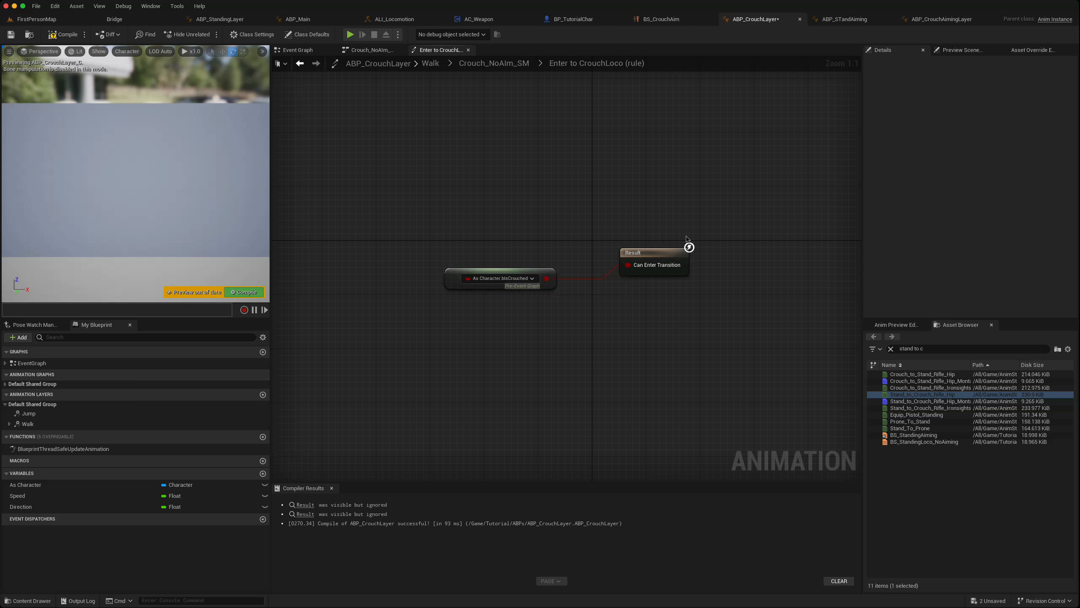
left_click(300, 63)
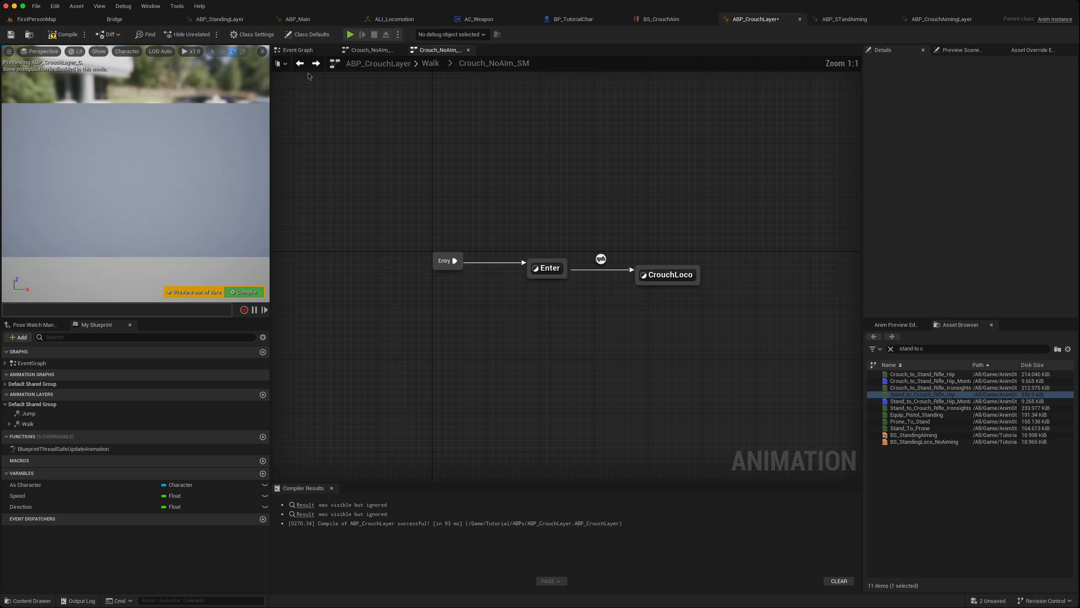
left_click(600, 257)
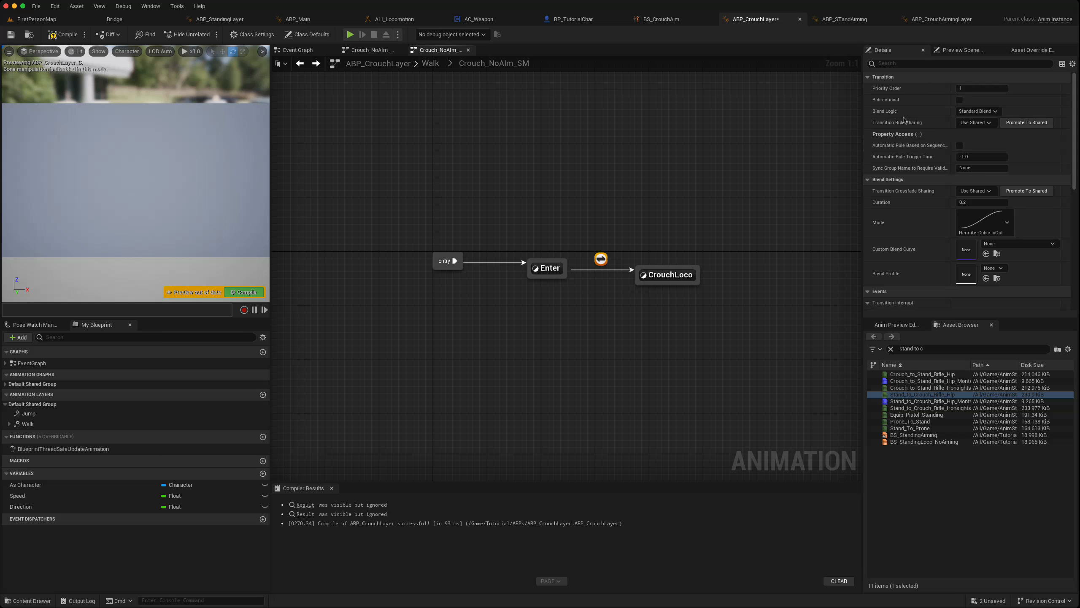
Delete the unused NOT node from ABP_CrouchAimingLayer's Enter to CrouchLoco rule and return to the Crouch_NoAIm_SM state machine.
left_click(941, 19)
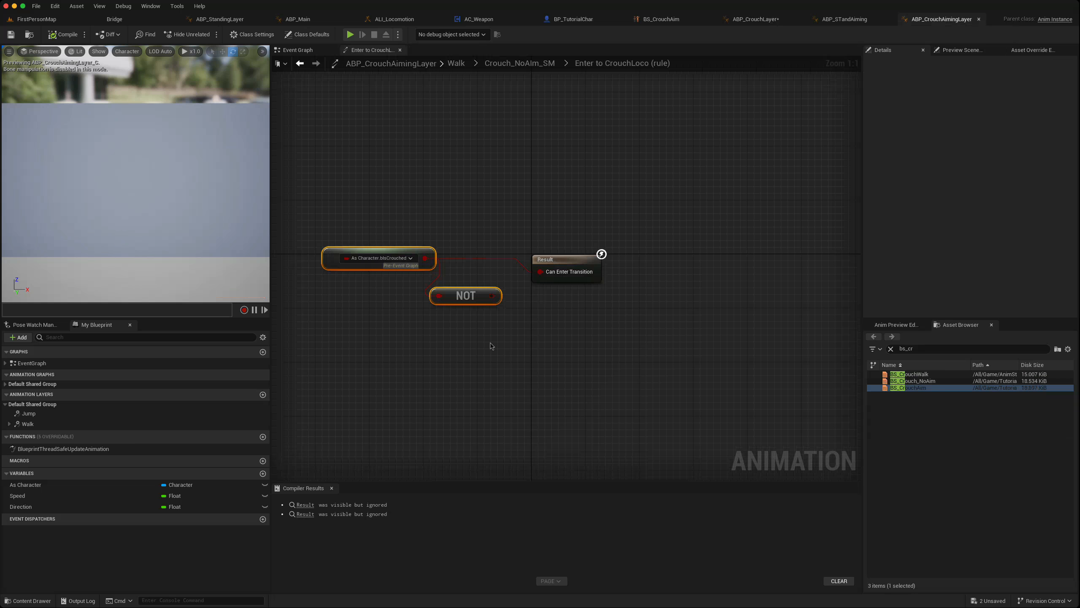
left_click(465, 298)
key("Delete")
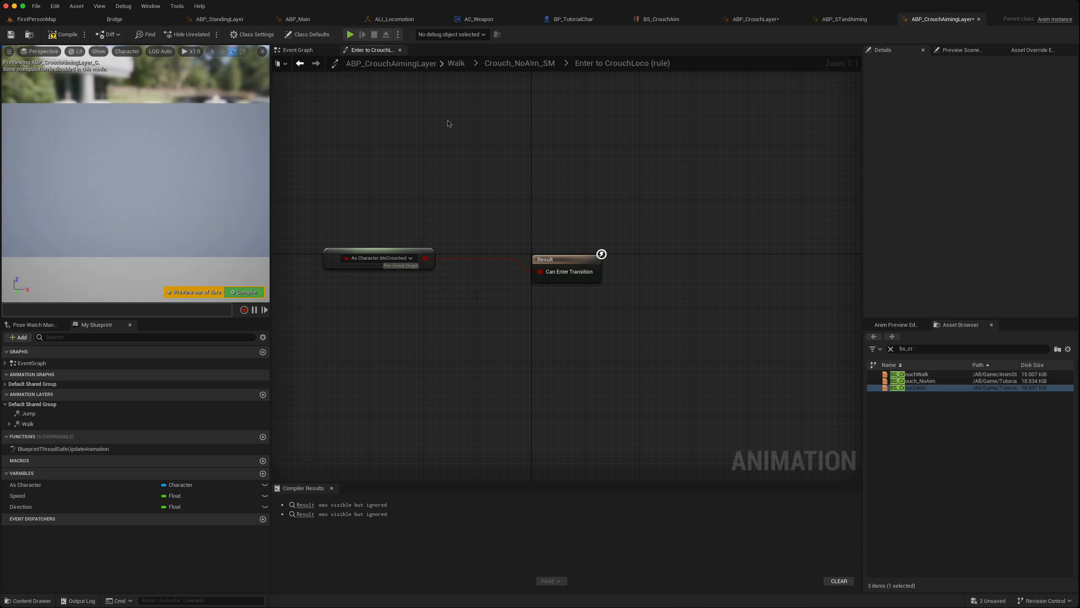
left_click(506, 65)
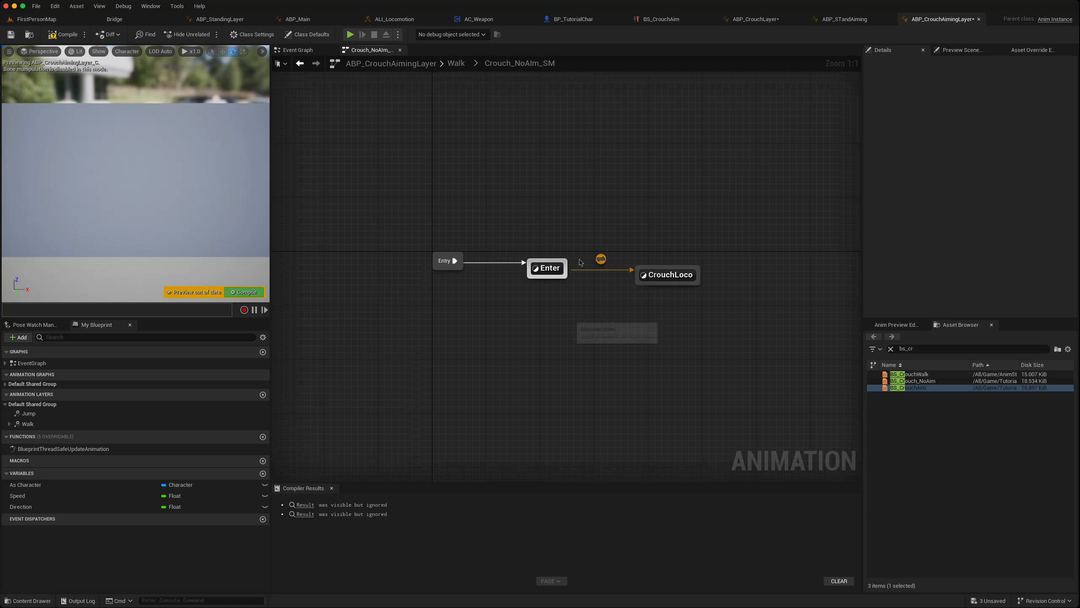
left_click(601, 259)
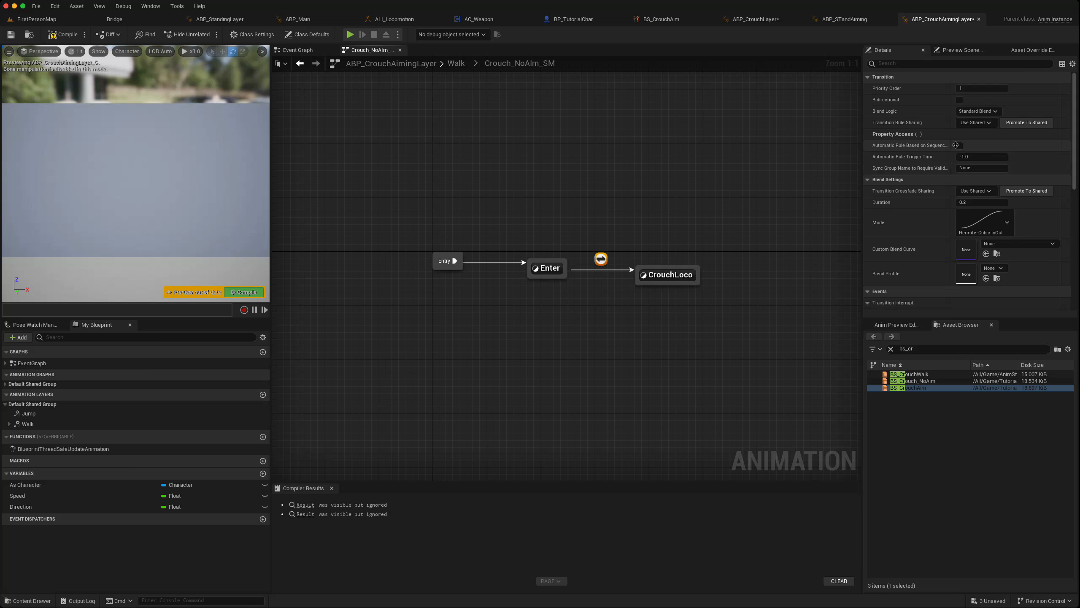
double_click(600, 260)
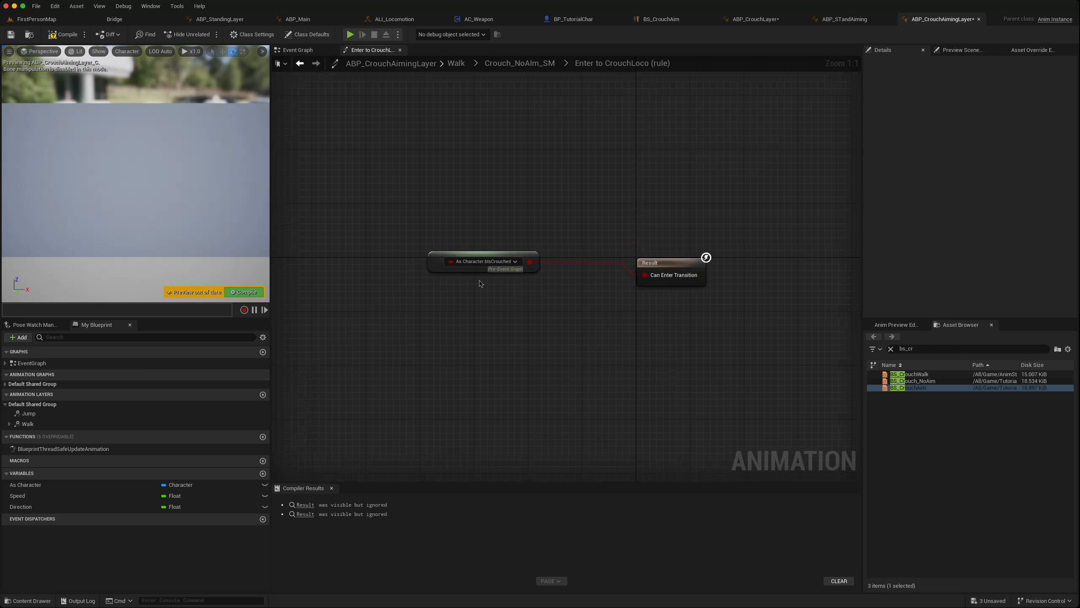
left_click(520, 63)
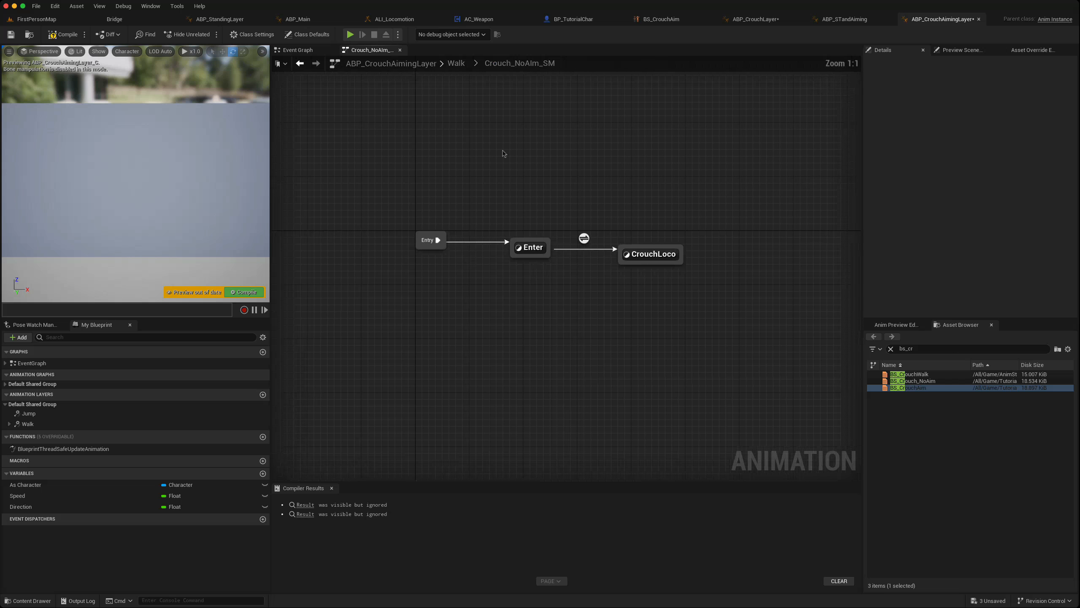
mouse_move(676, 274)
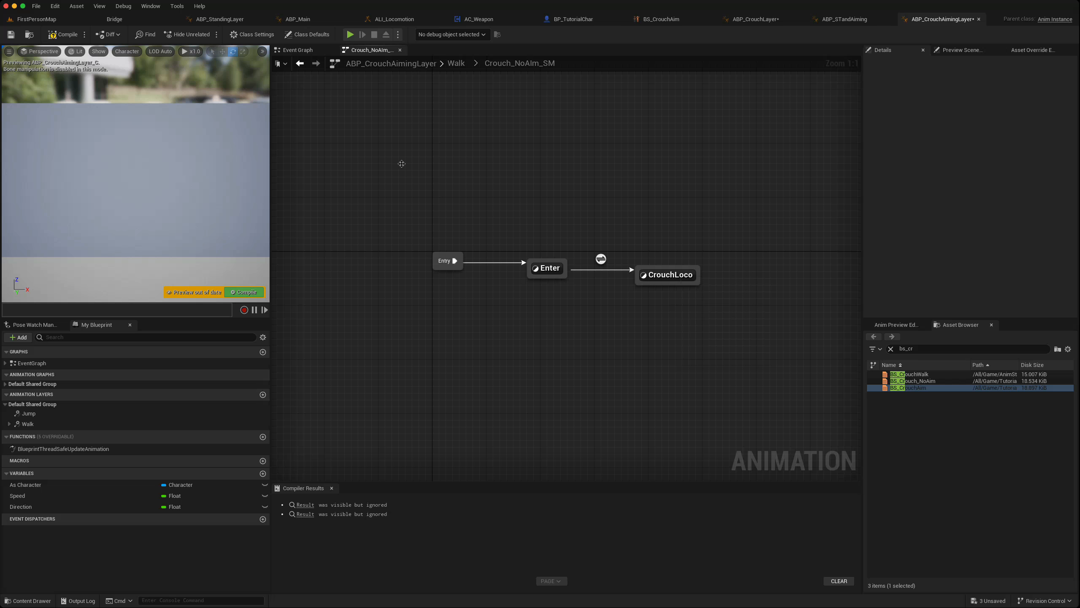
Review the Delay nodes in the Debug Key chains of BP_TutorialChar's Event Graph.
left_click(574, 18)
right_click_drag(607, 240, 523, 275)
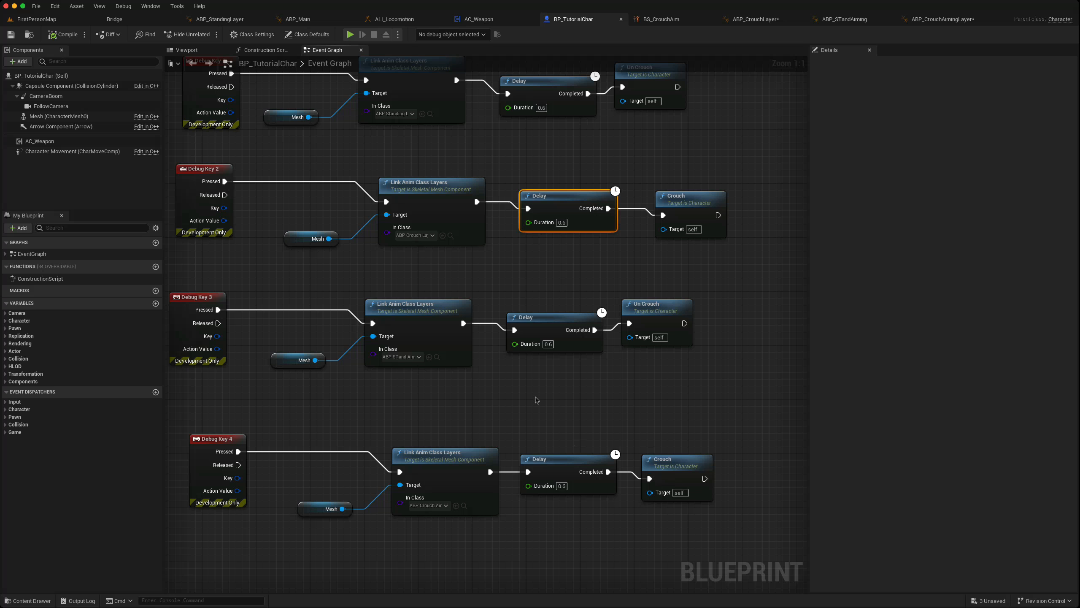
Play-test FirstPersonMap and switch the character repeatedly between standing and crouching to examine the stance transitions.
left_click(48, 21)
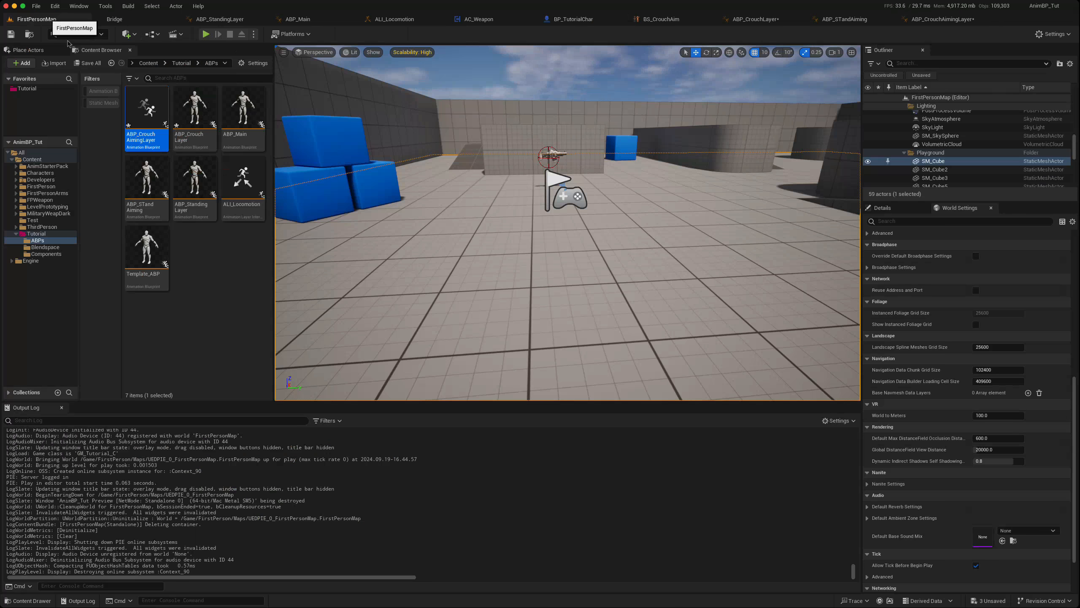
key("alt+p")
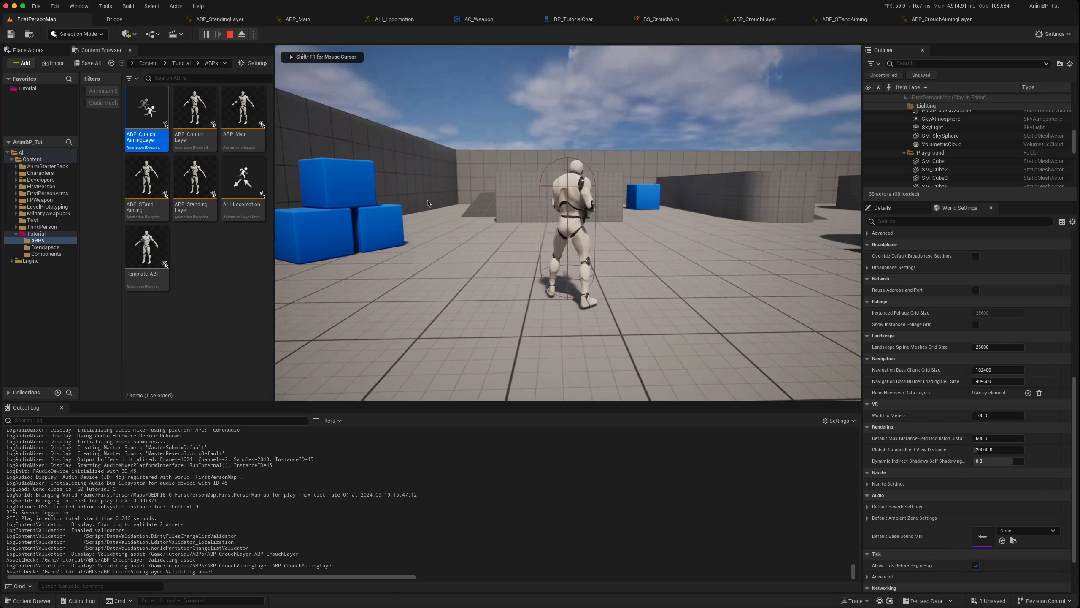
key("c")
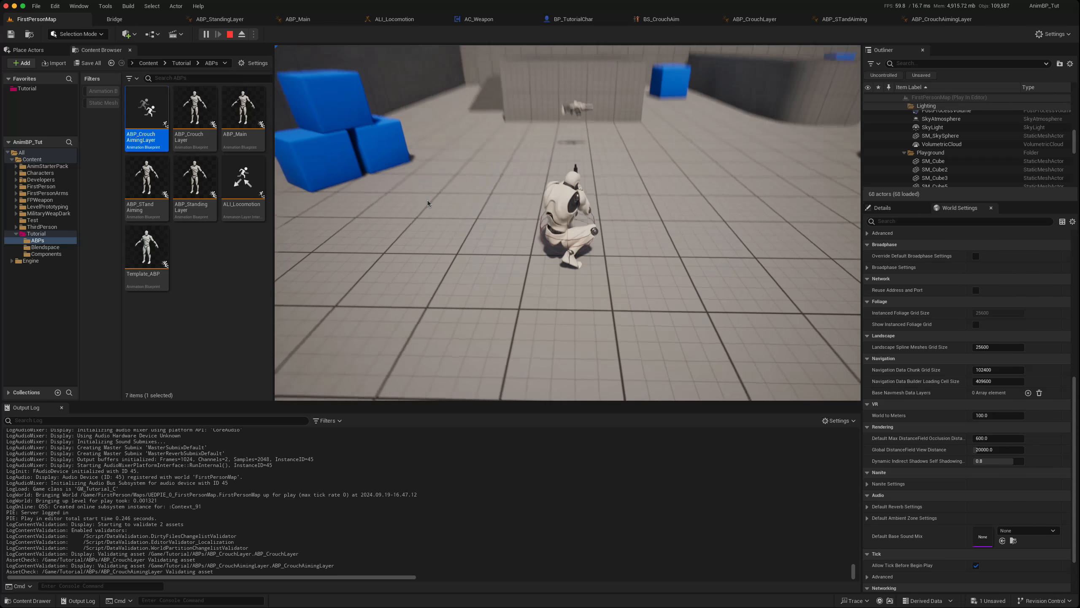
key("c")
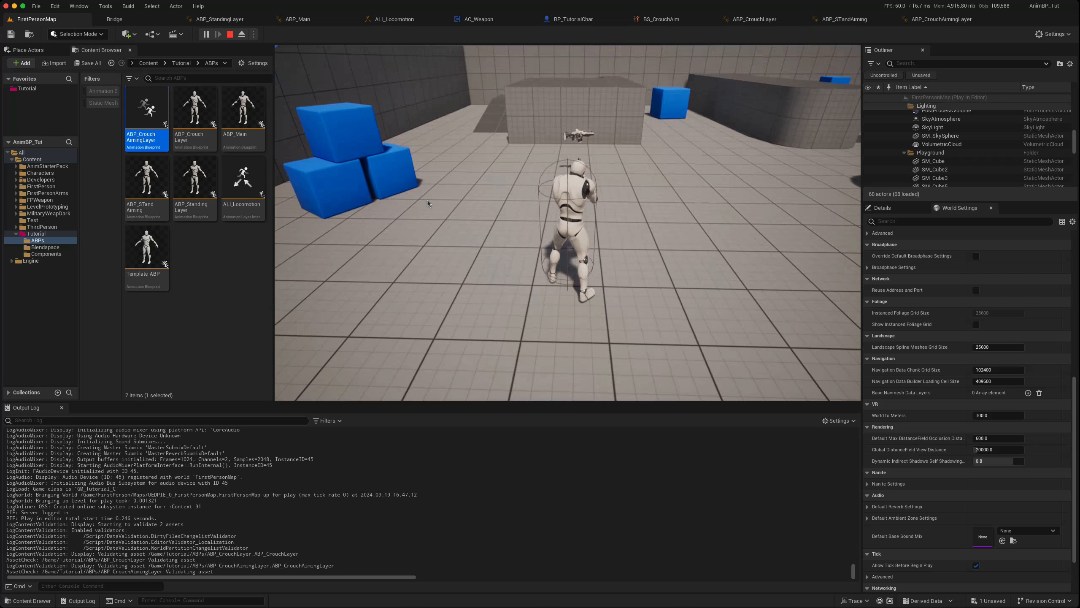
key("c")
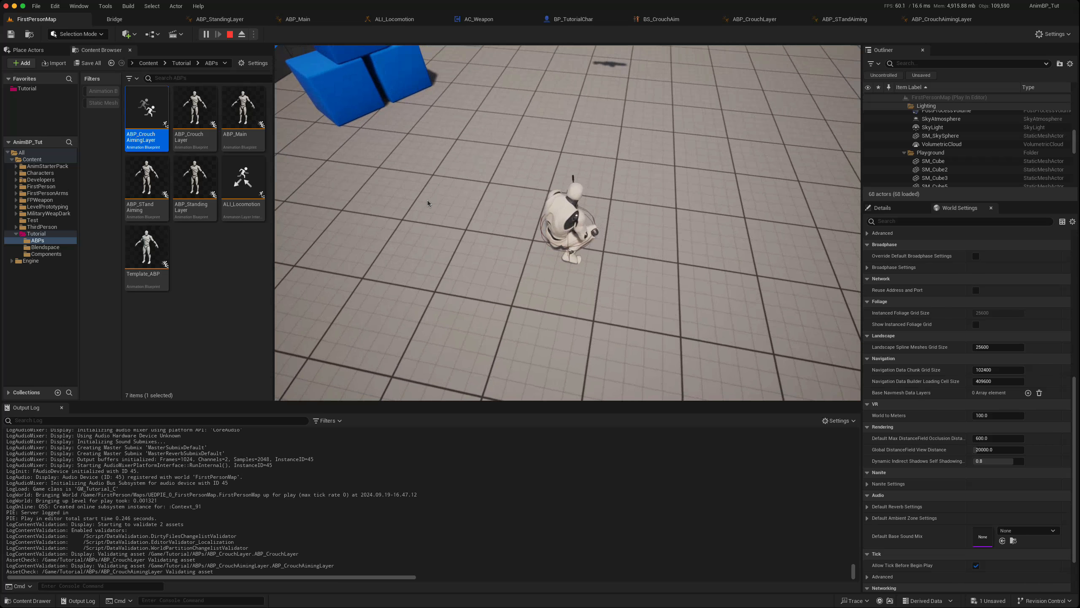
key("c")
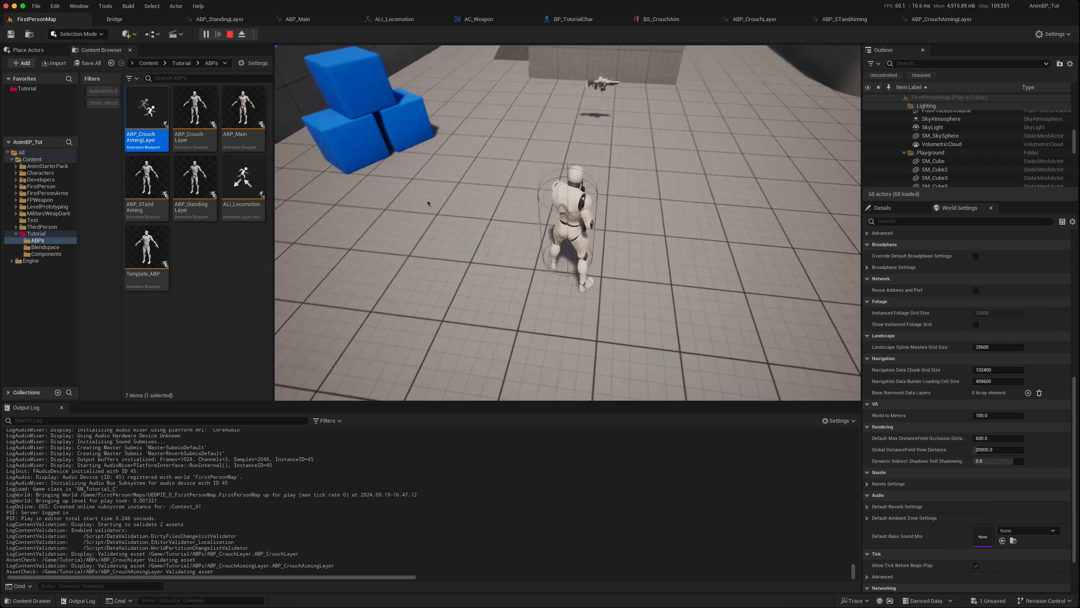
Move the crouched character backward and forward to examine its crouch locomotion, and end the play session.
key("s")
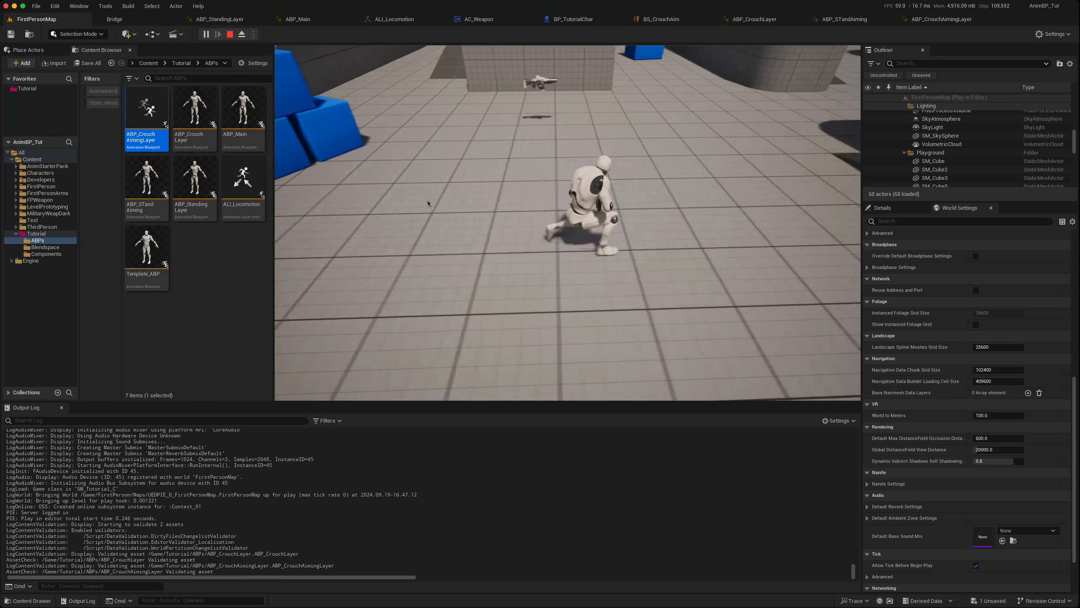
key("w")
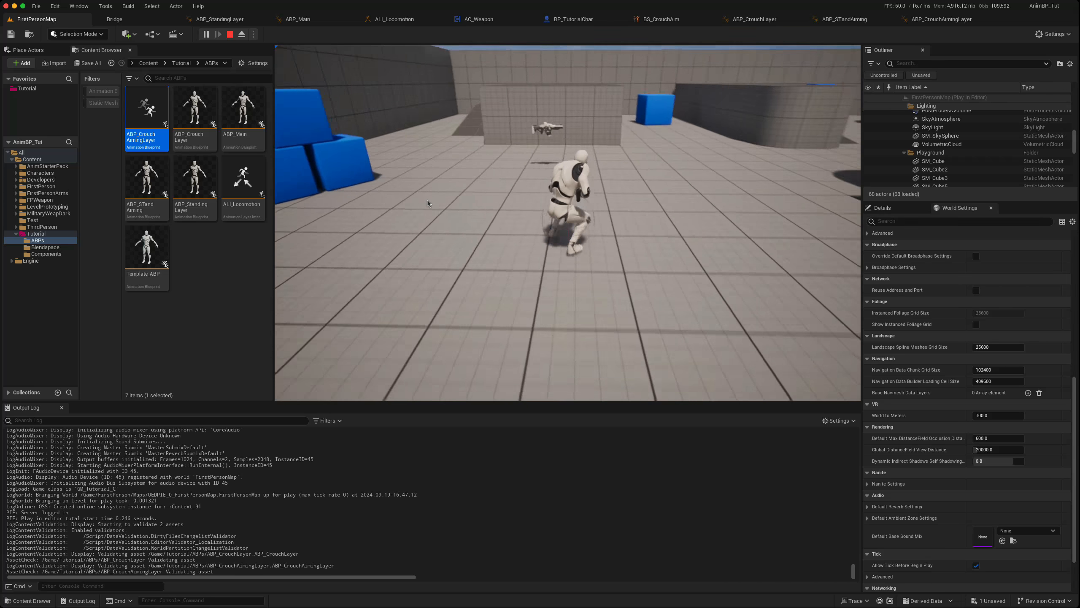
key("s")
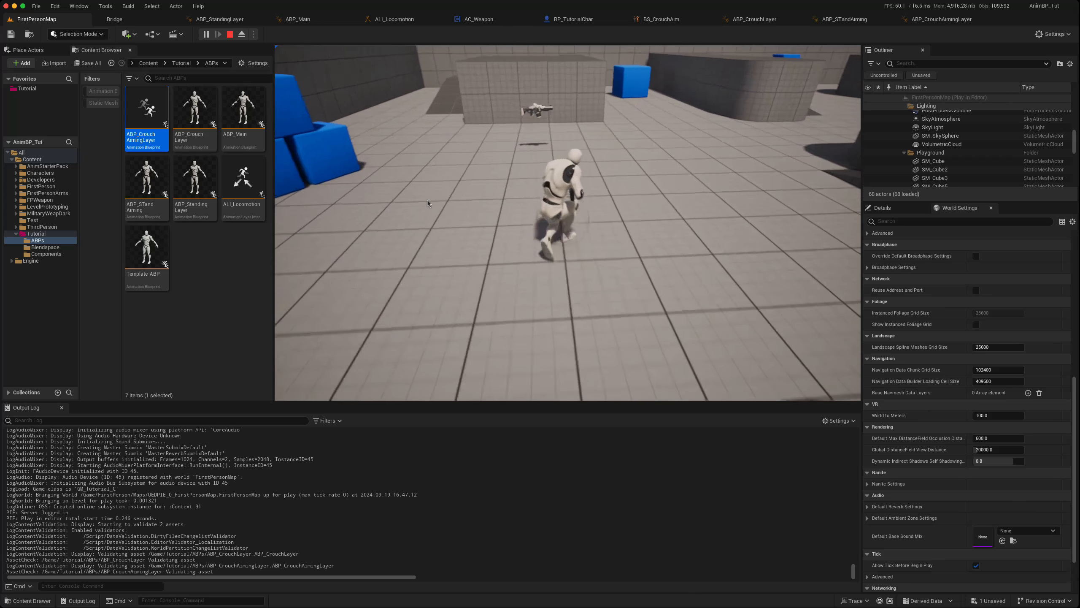
key("w")
key("s")
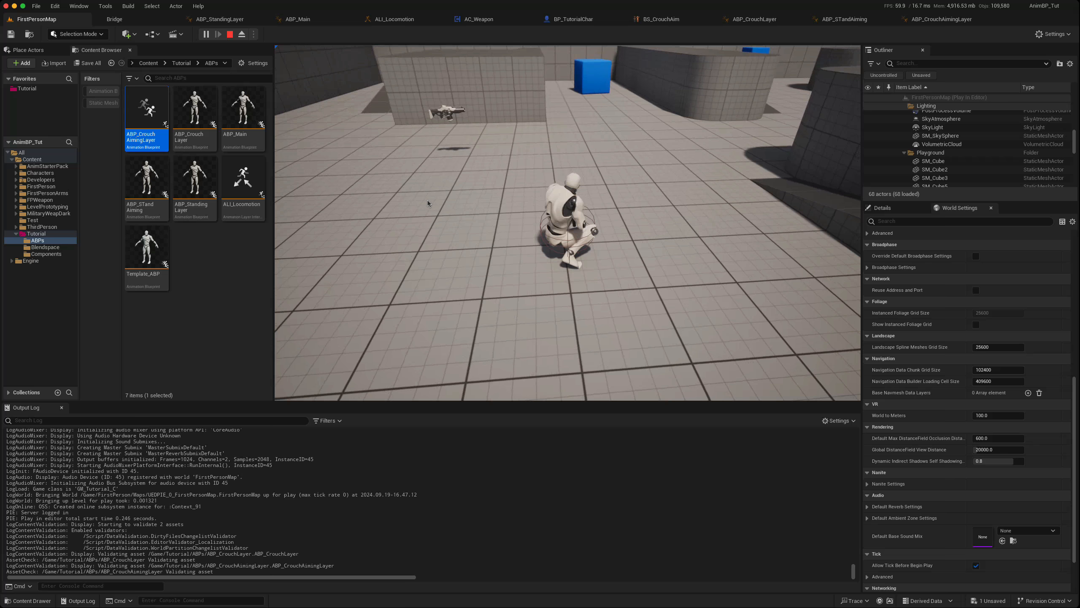
key("Escape")
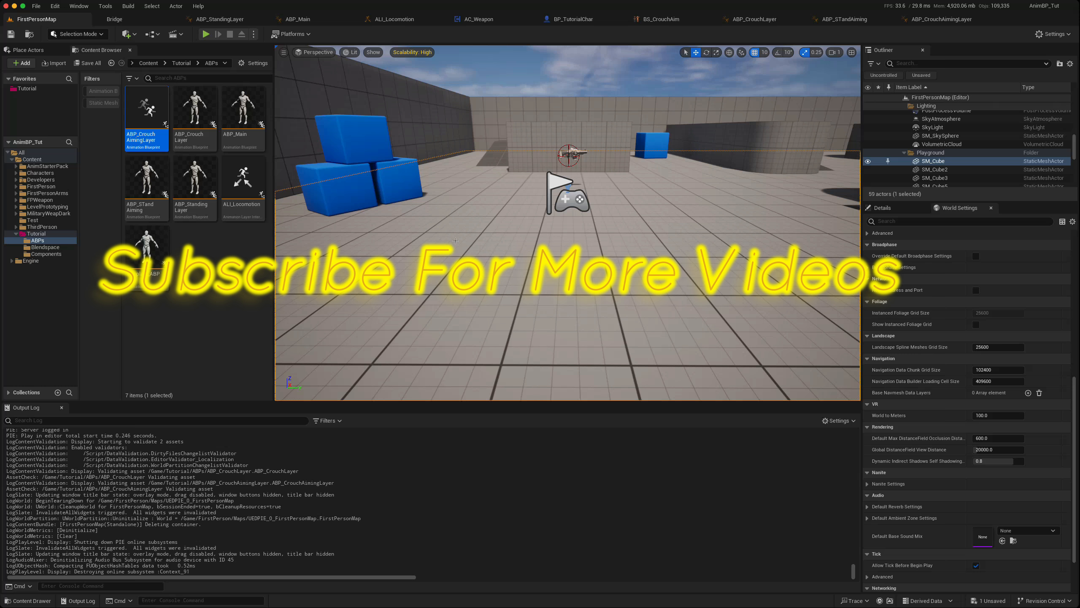
Review the Debug Key 1 to 4 layer-linking chains in BP_TutorialChar's Event Graph.
left_click(566, 19)
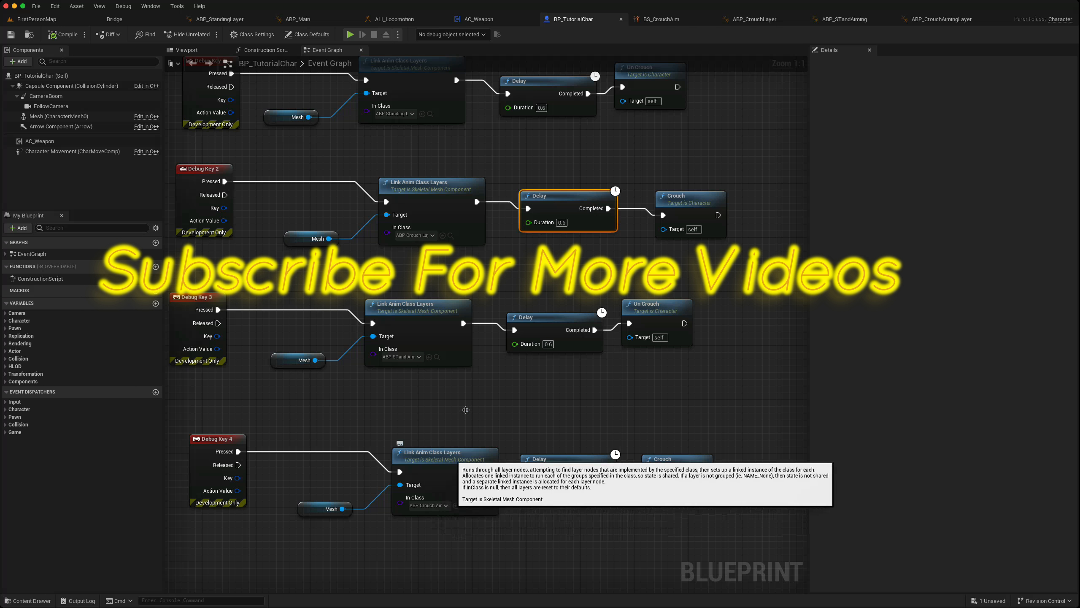
right_click_drag(413, 267, 468, 325)
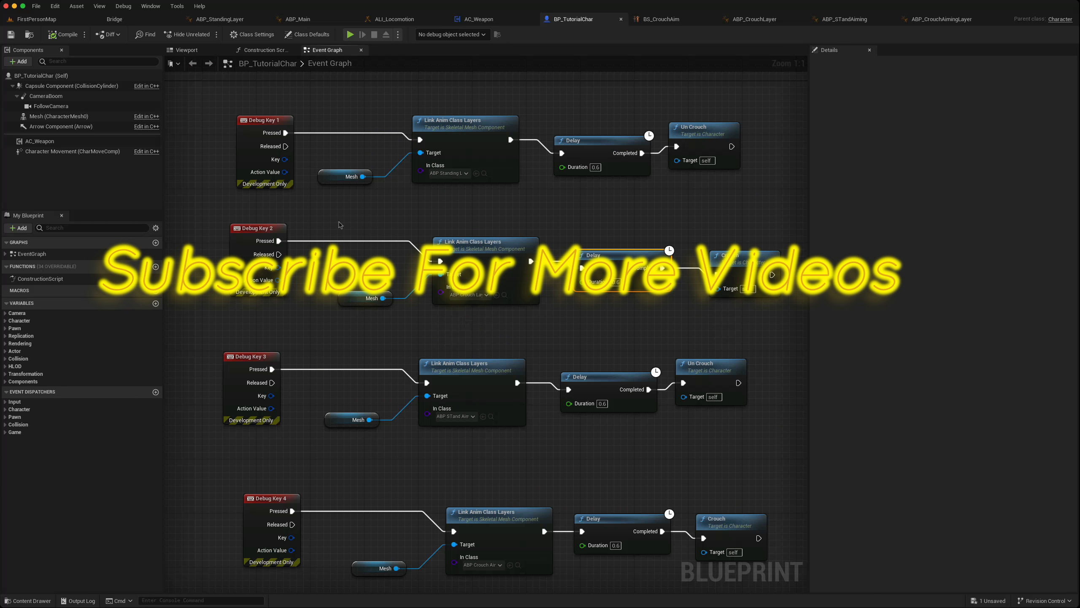